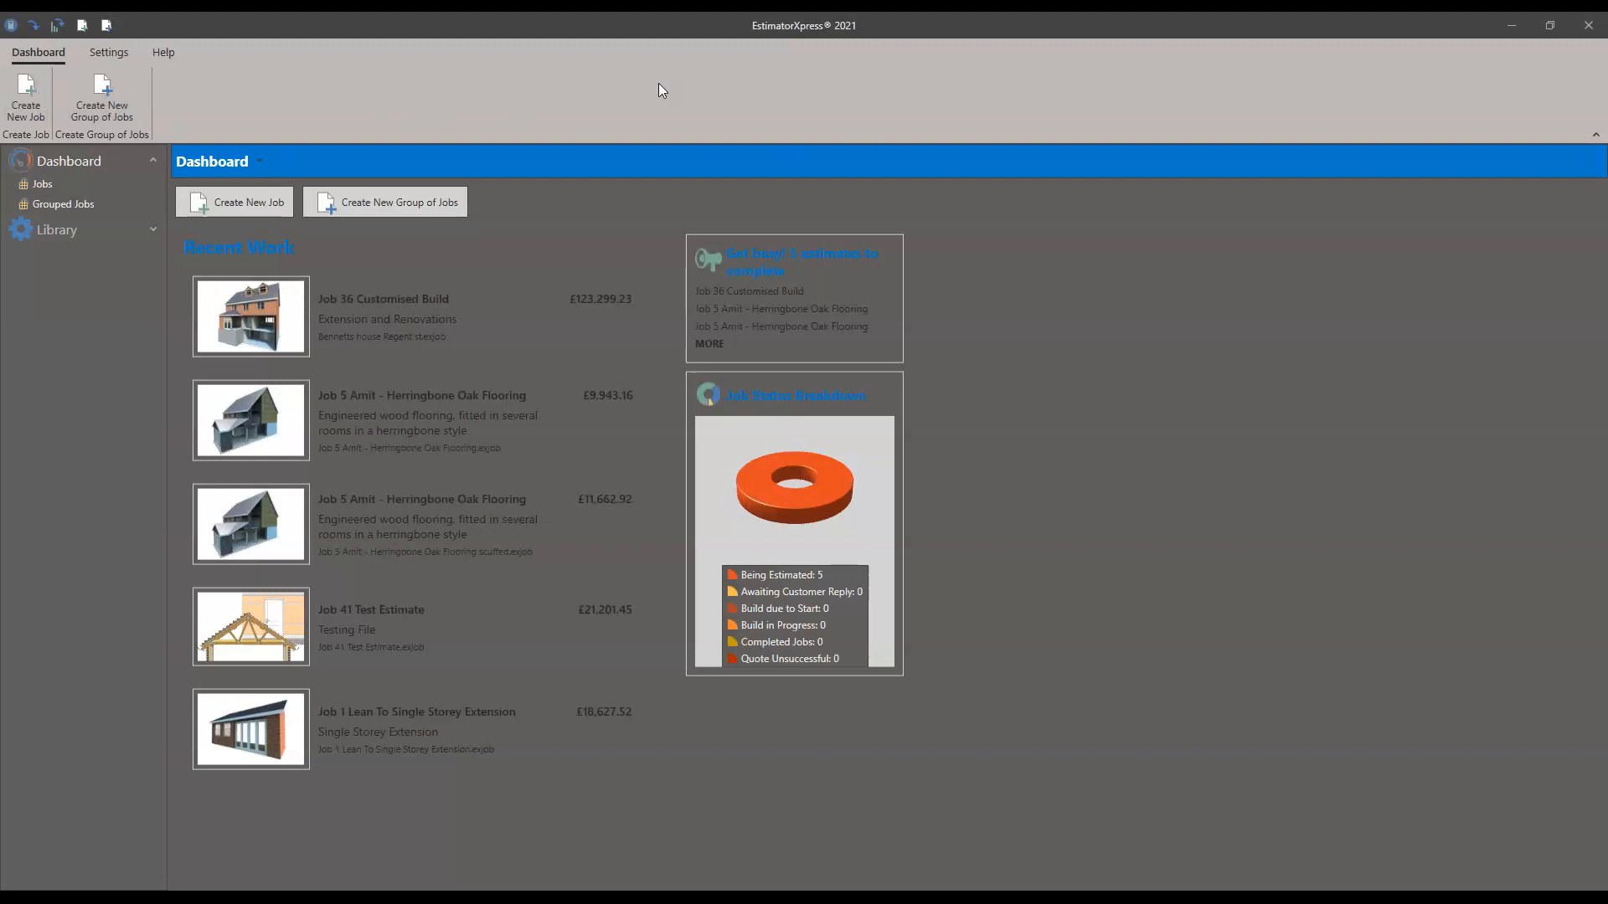
{"action": "left_click", "coordinate": [105, 53]}
{"action": "left_click", "coordinate": [57, 53]}
{"action": "left_click", "coordinate": [109, 52]}
{"action": "left_click", "coordinate": [167, 50]}
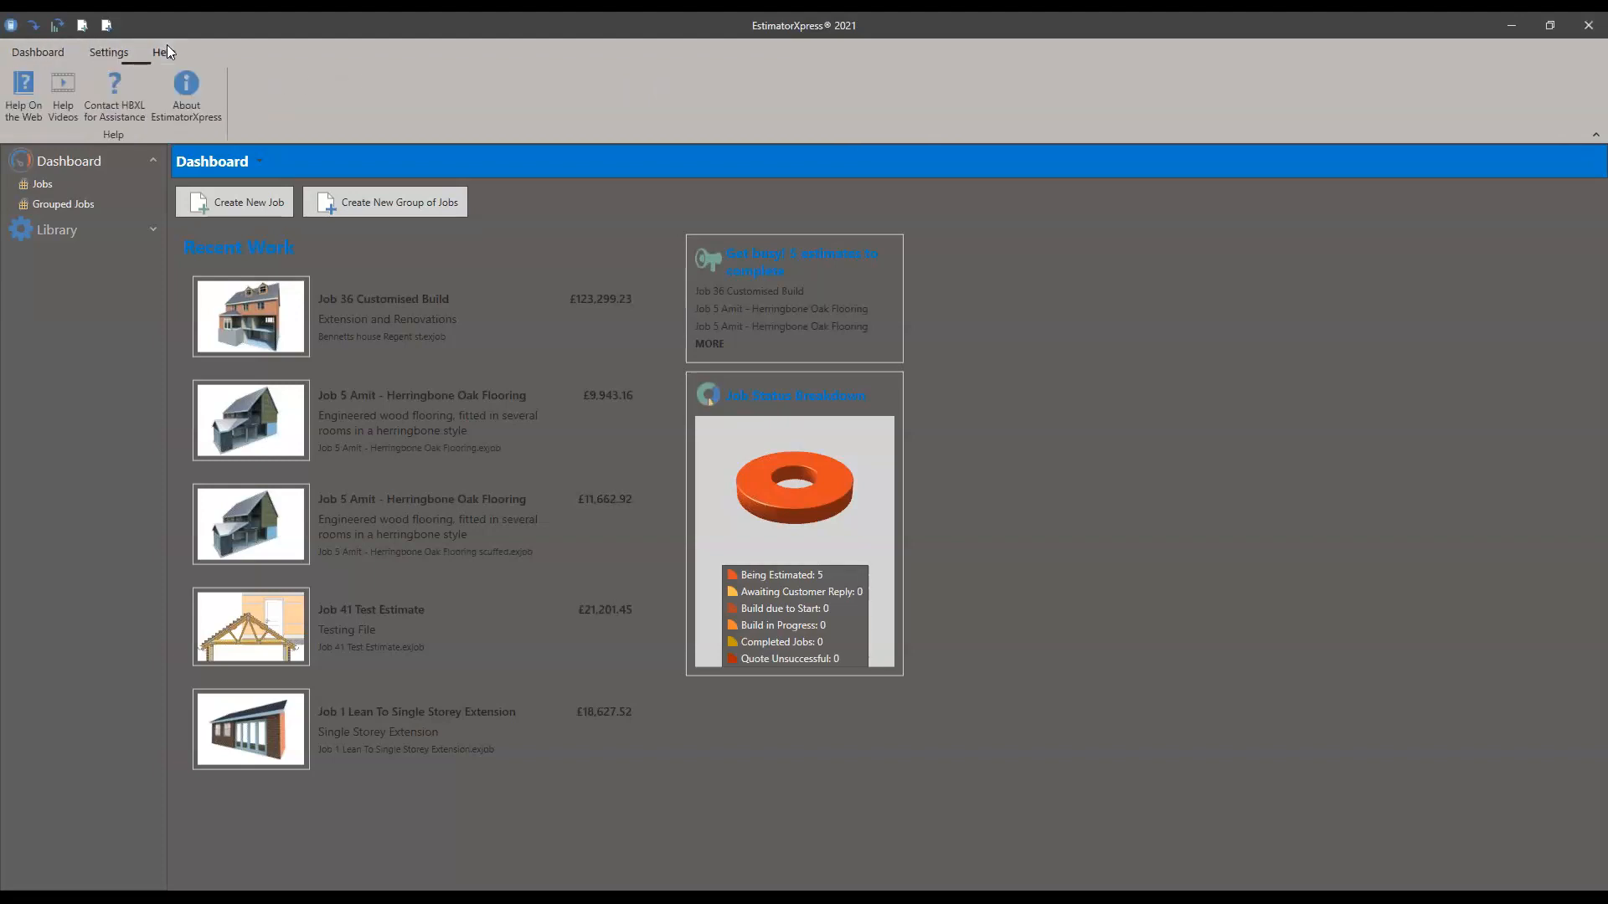
{"action": "left_click", "coordinate": [100, 52]}
{"action": "left_click", "coordinate": [65, 53]}
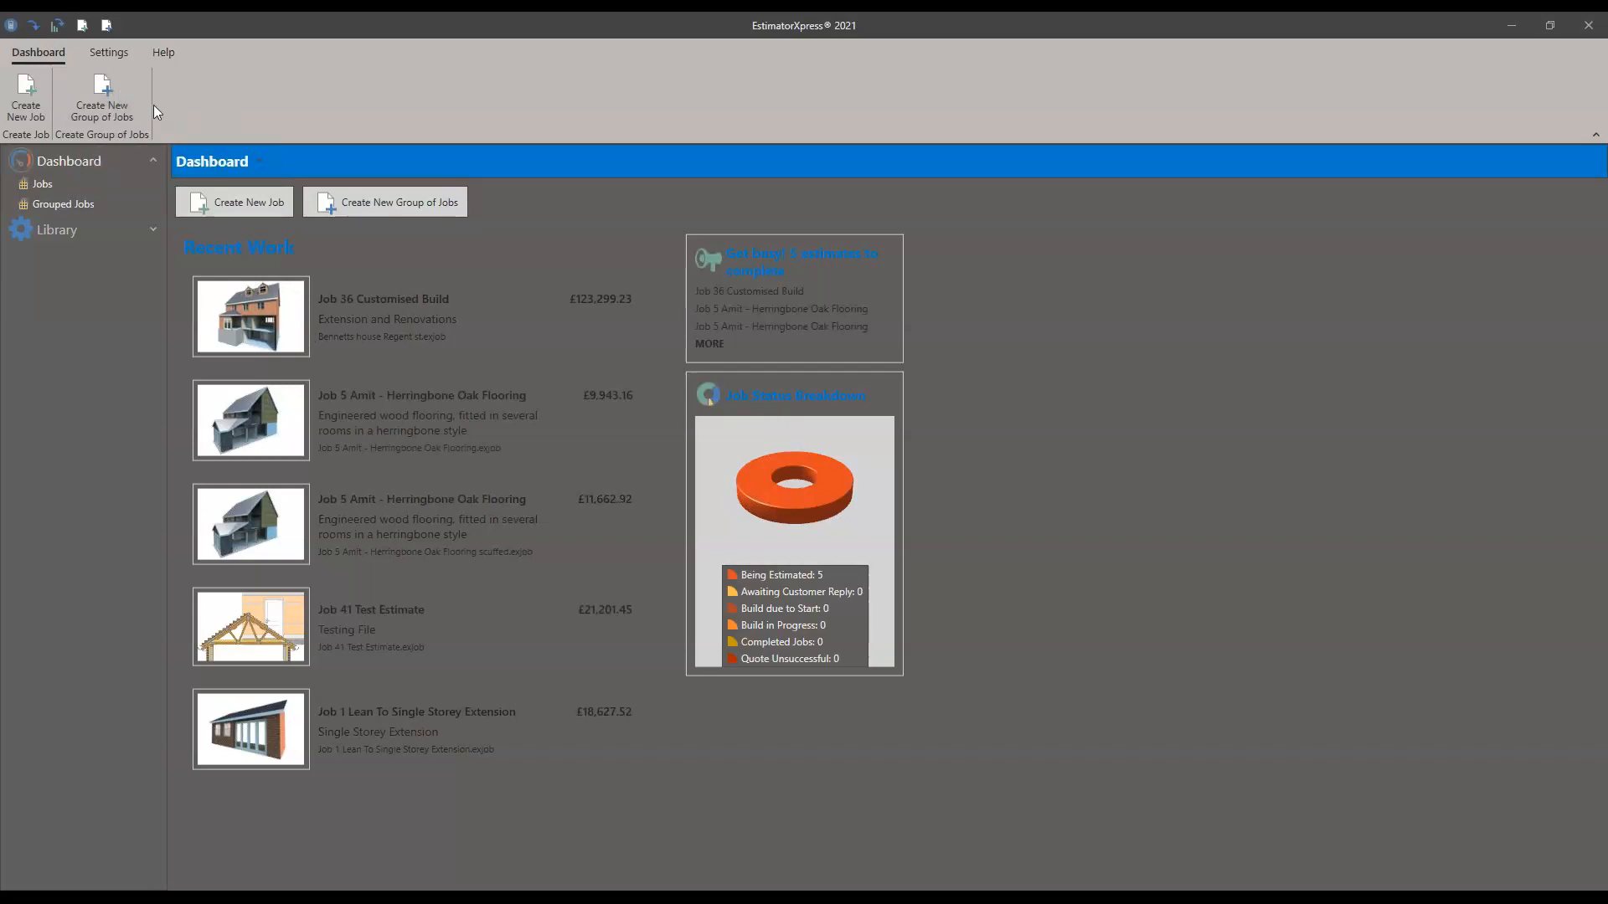
Step: Review the registered user details in the EstimatorXpress options and the available software themes
{"action": "left_click", "coordinate": [114, 57]}
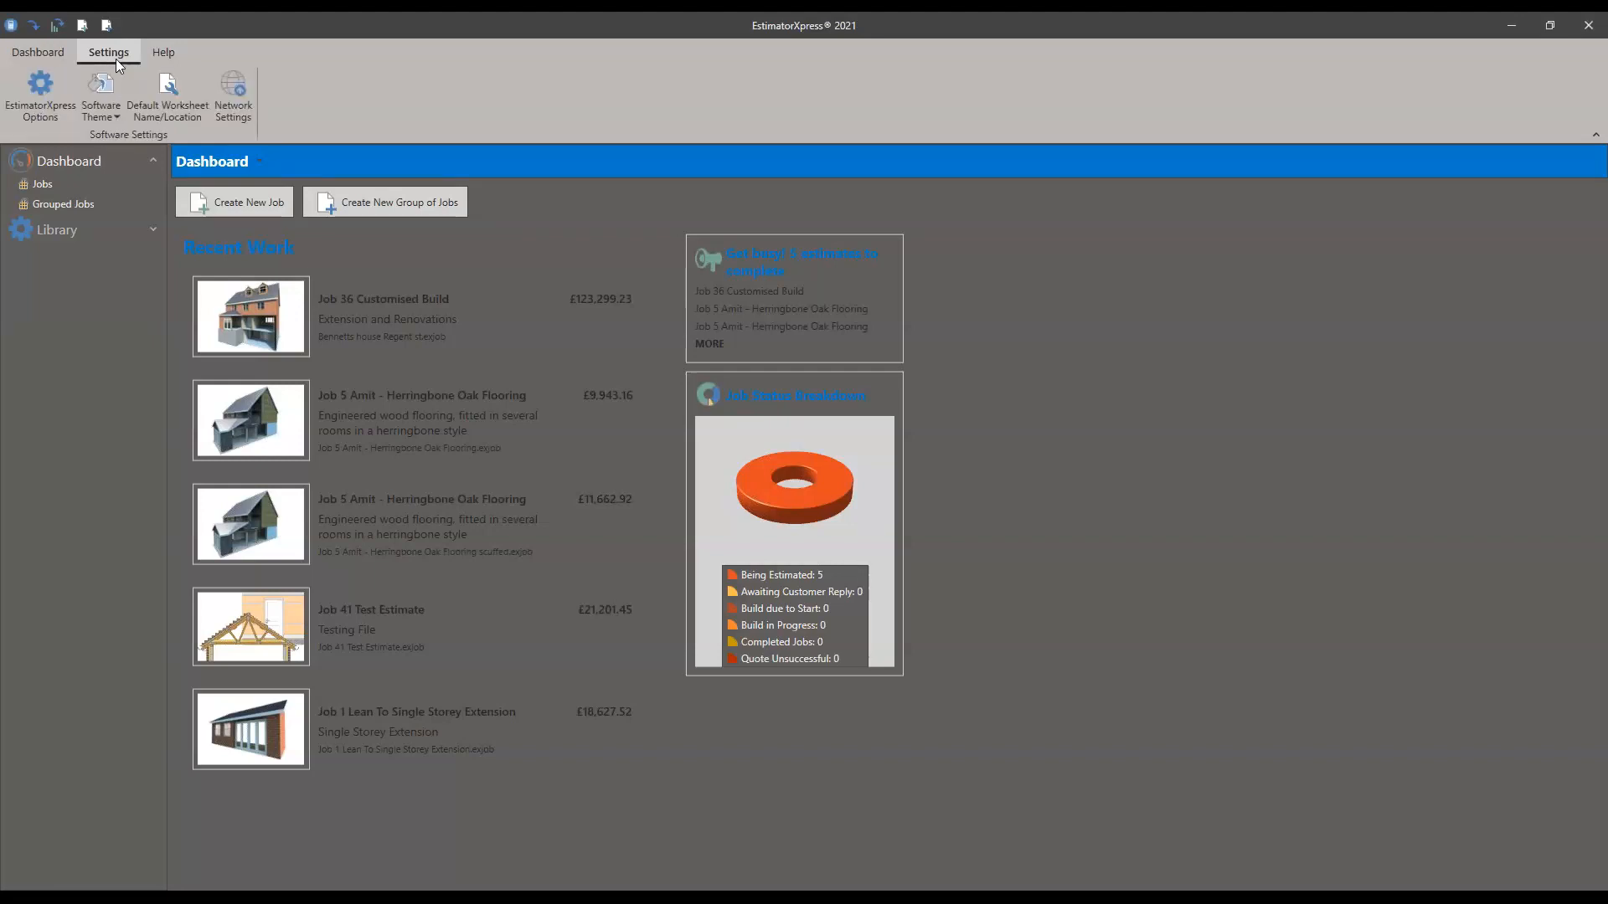
{"action": "left_click", "coordinate": [40, 94]}
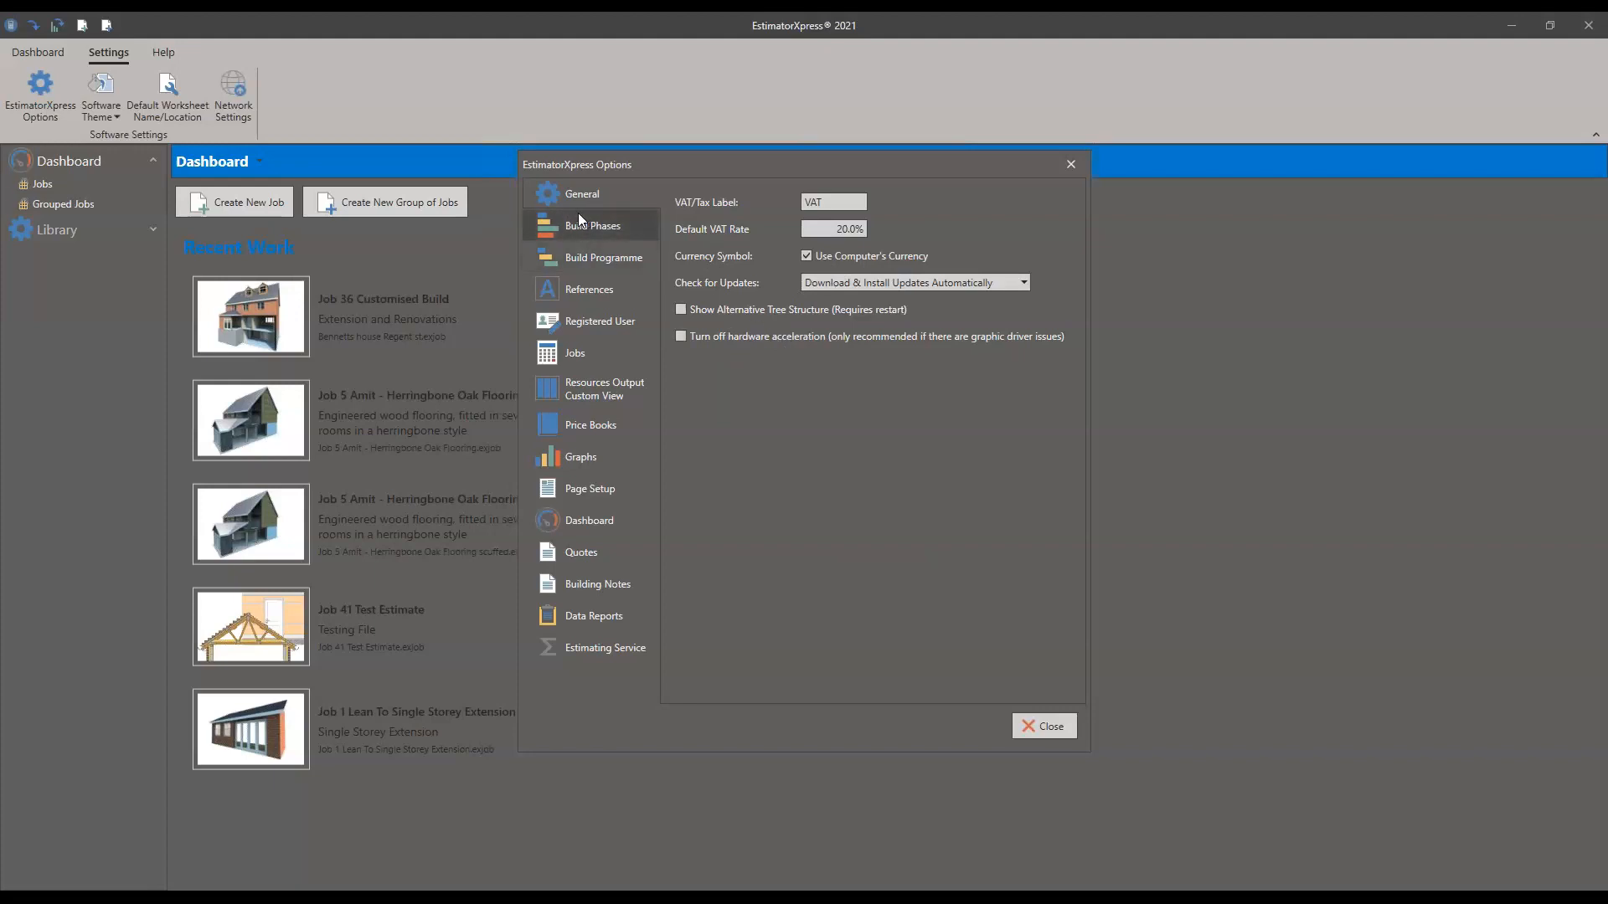
{"action": "left_click", "coordinate": [593, 310]}
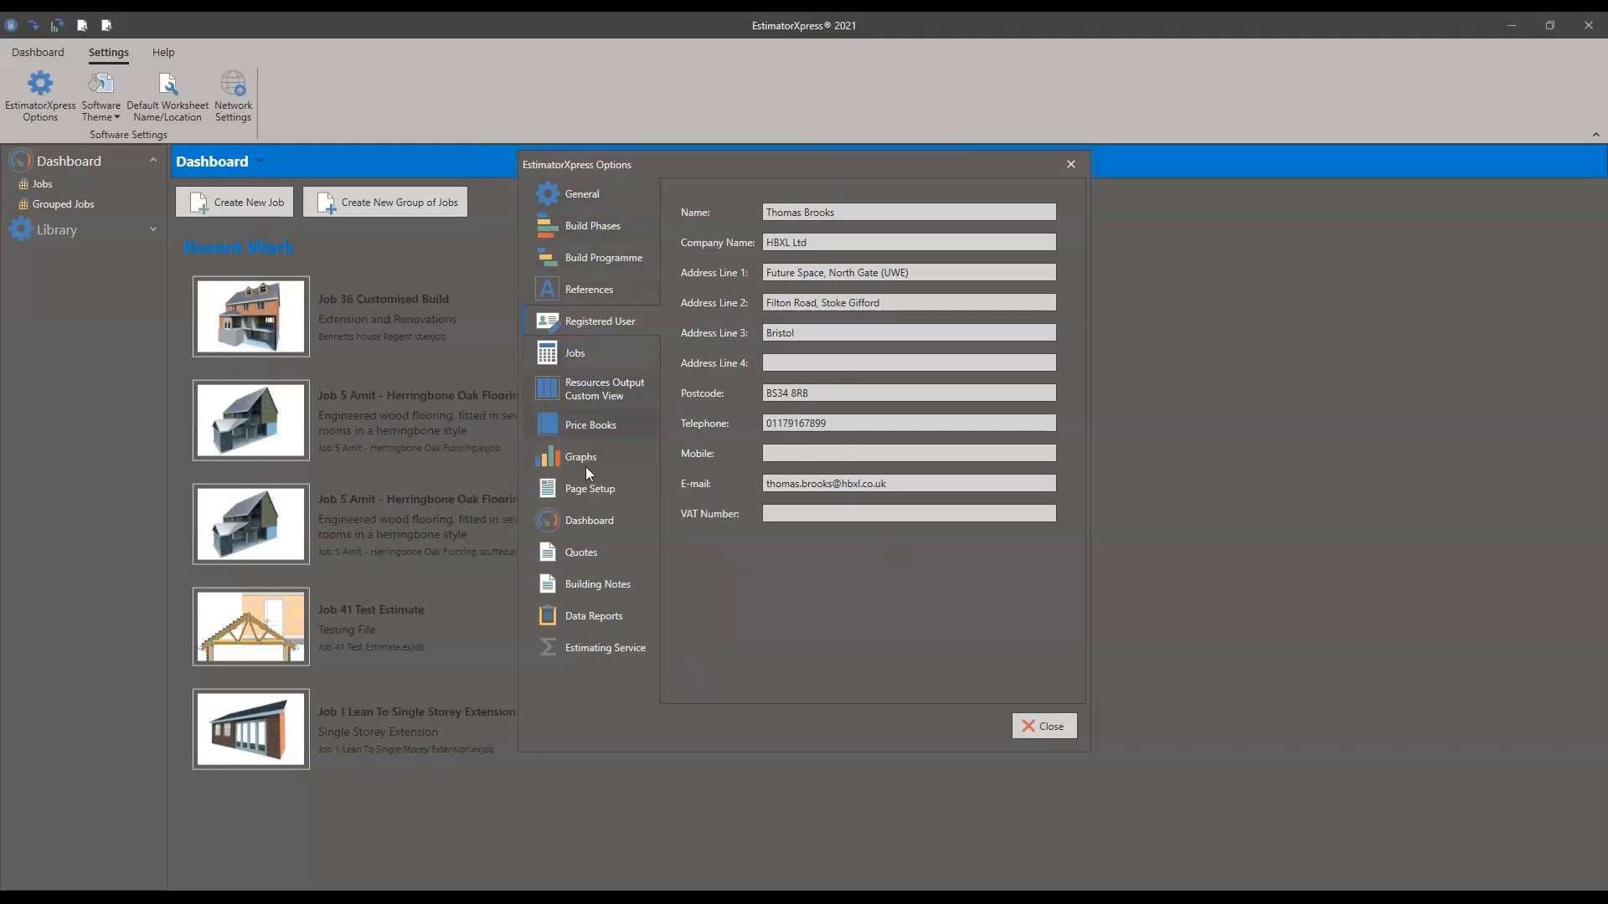
{"action": "left_click", "coordinate": [1047, 727]}
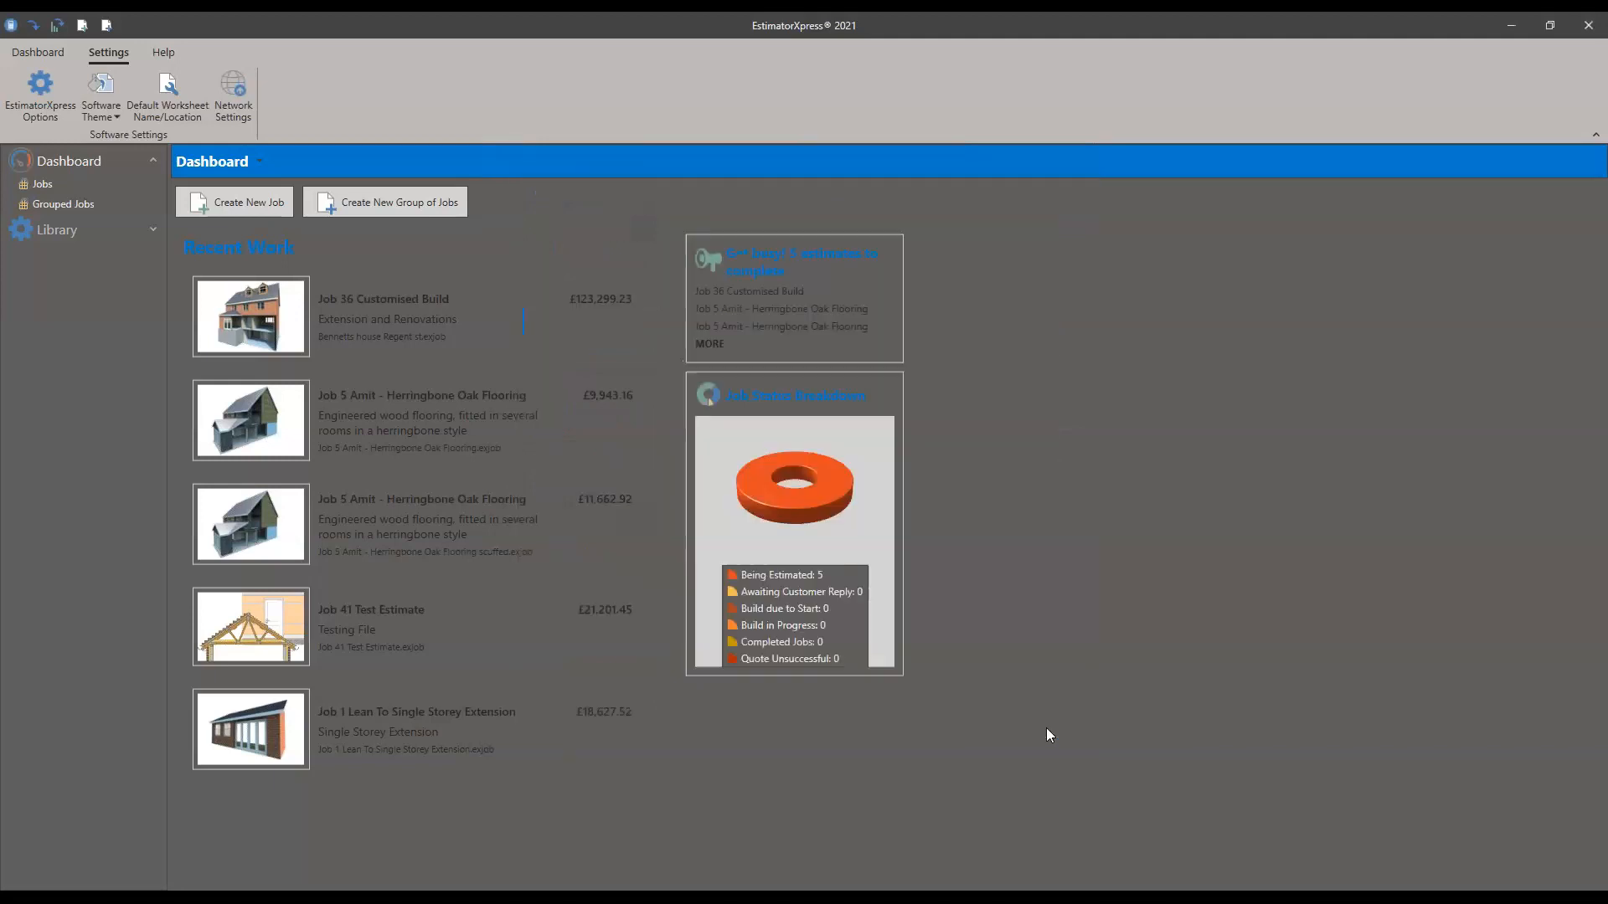
{"action": "left_click", "coordinate": [104, 92]}
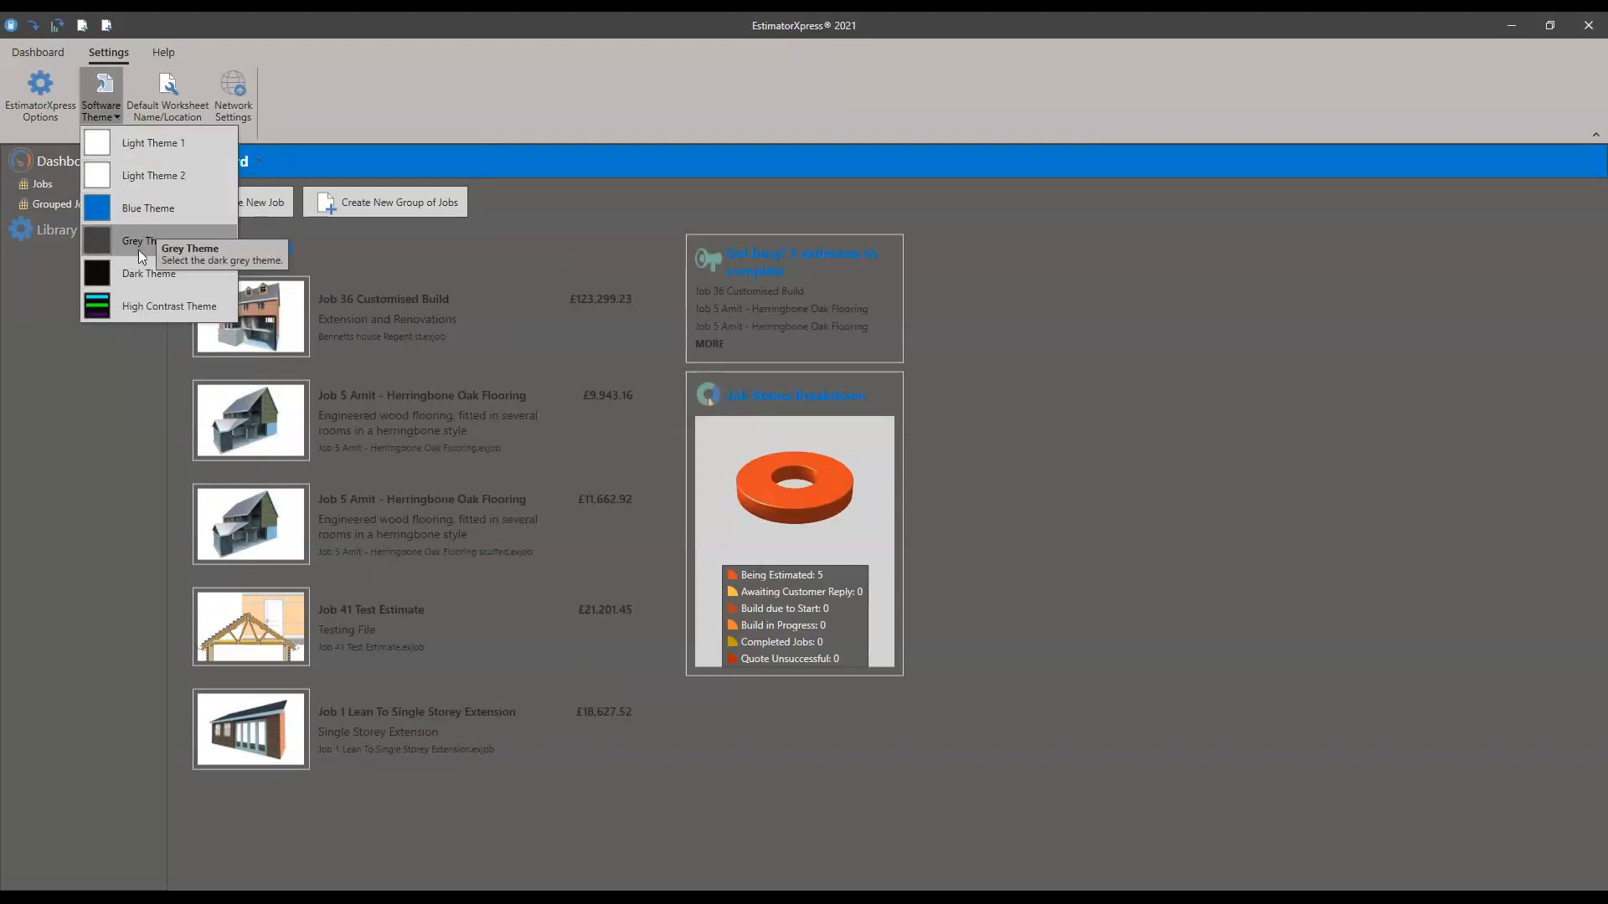
{"action": "left_click", "coordinate": [340, 102]}
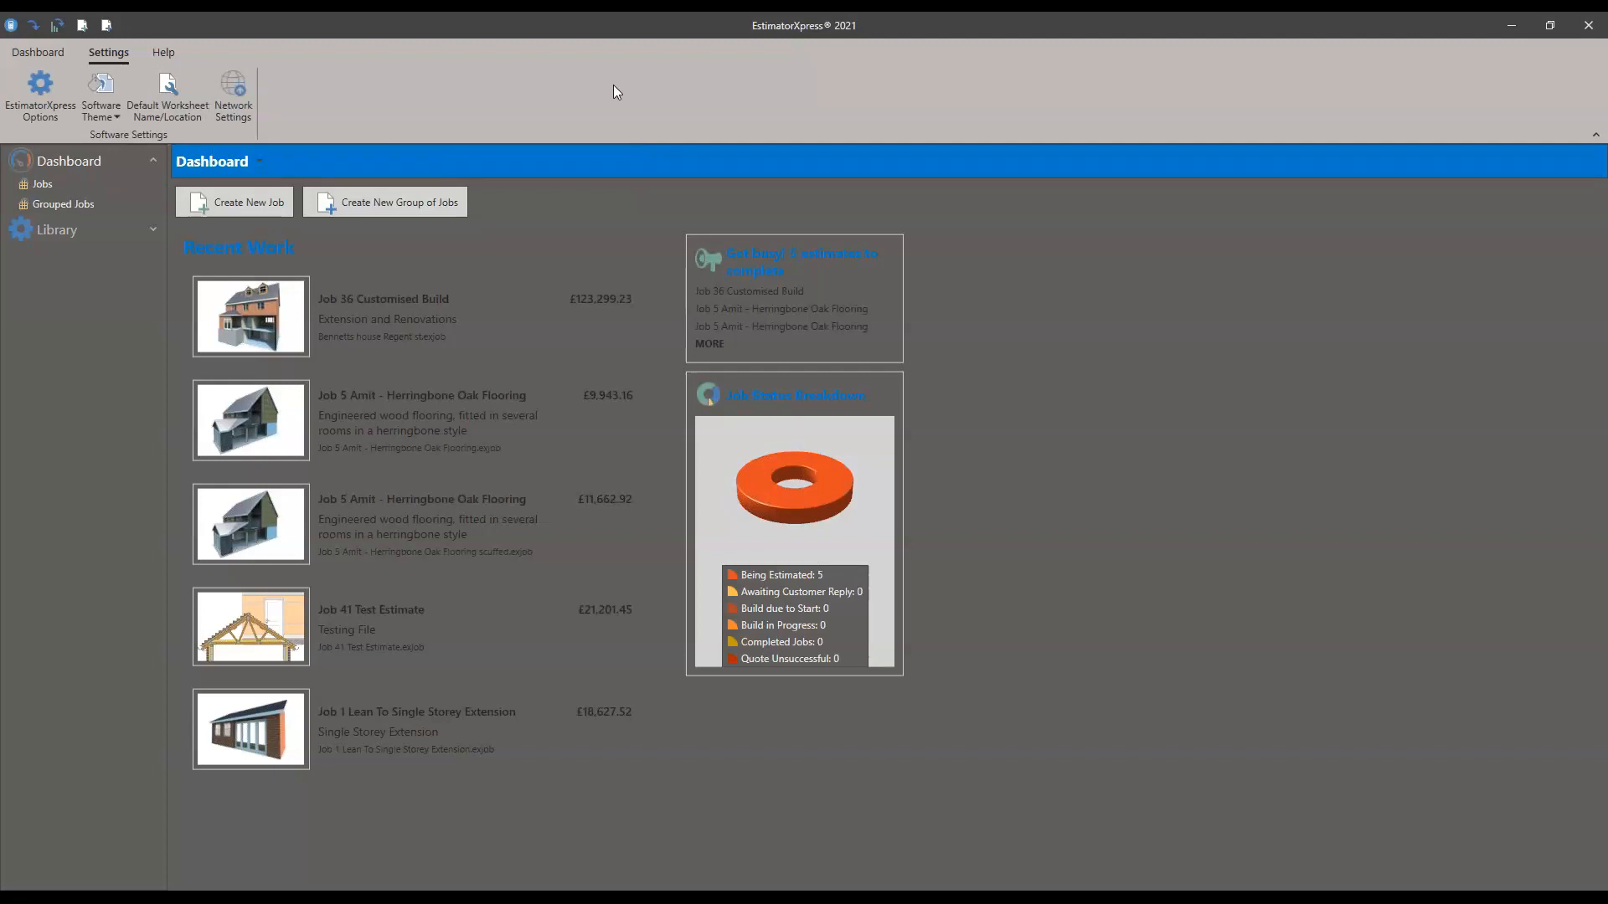
Step: View the options for contacting HBXL for assistance, including the office call for technical support, without choosing one
{"action": "left_click", "coordinate": [167, 59]}
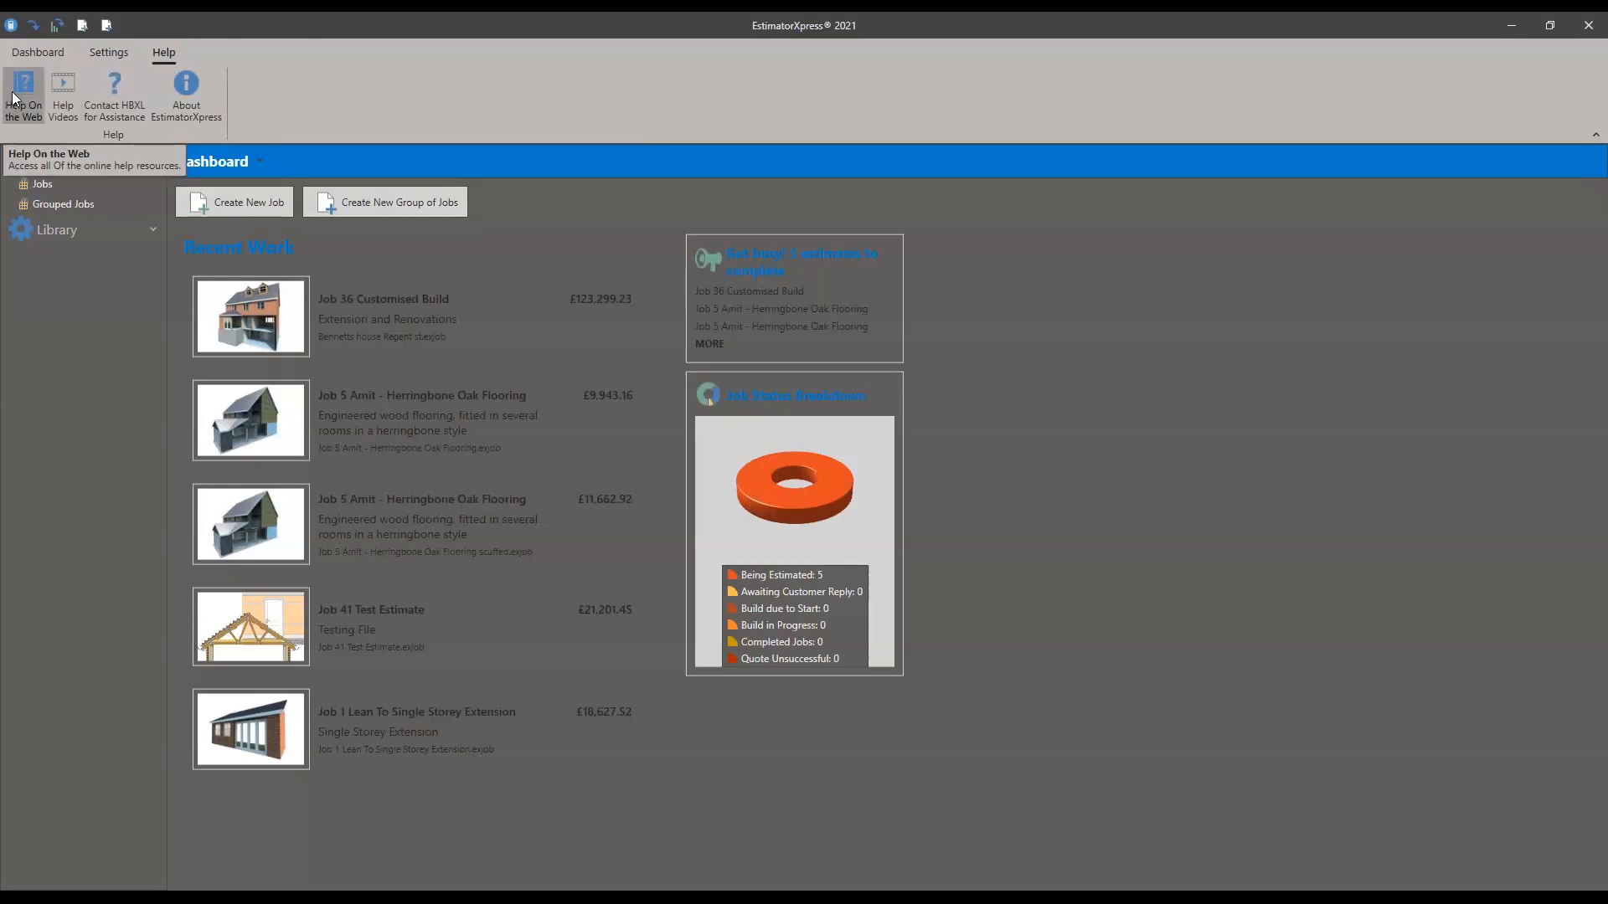
{"action": "left_click", "coordinate": [105, 92]}
{"action": "left_click", "coordinate": [779, 431]}
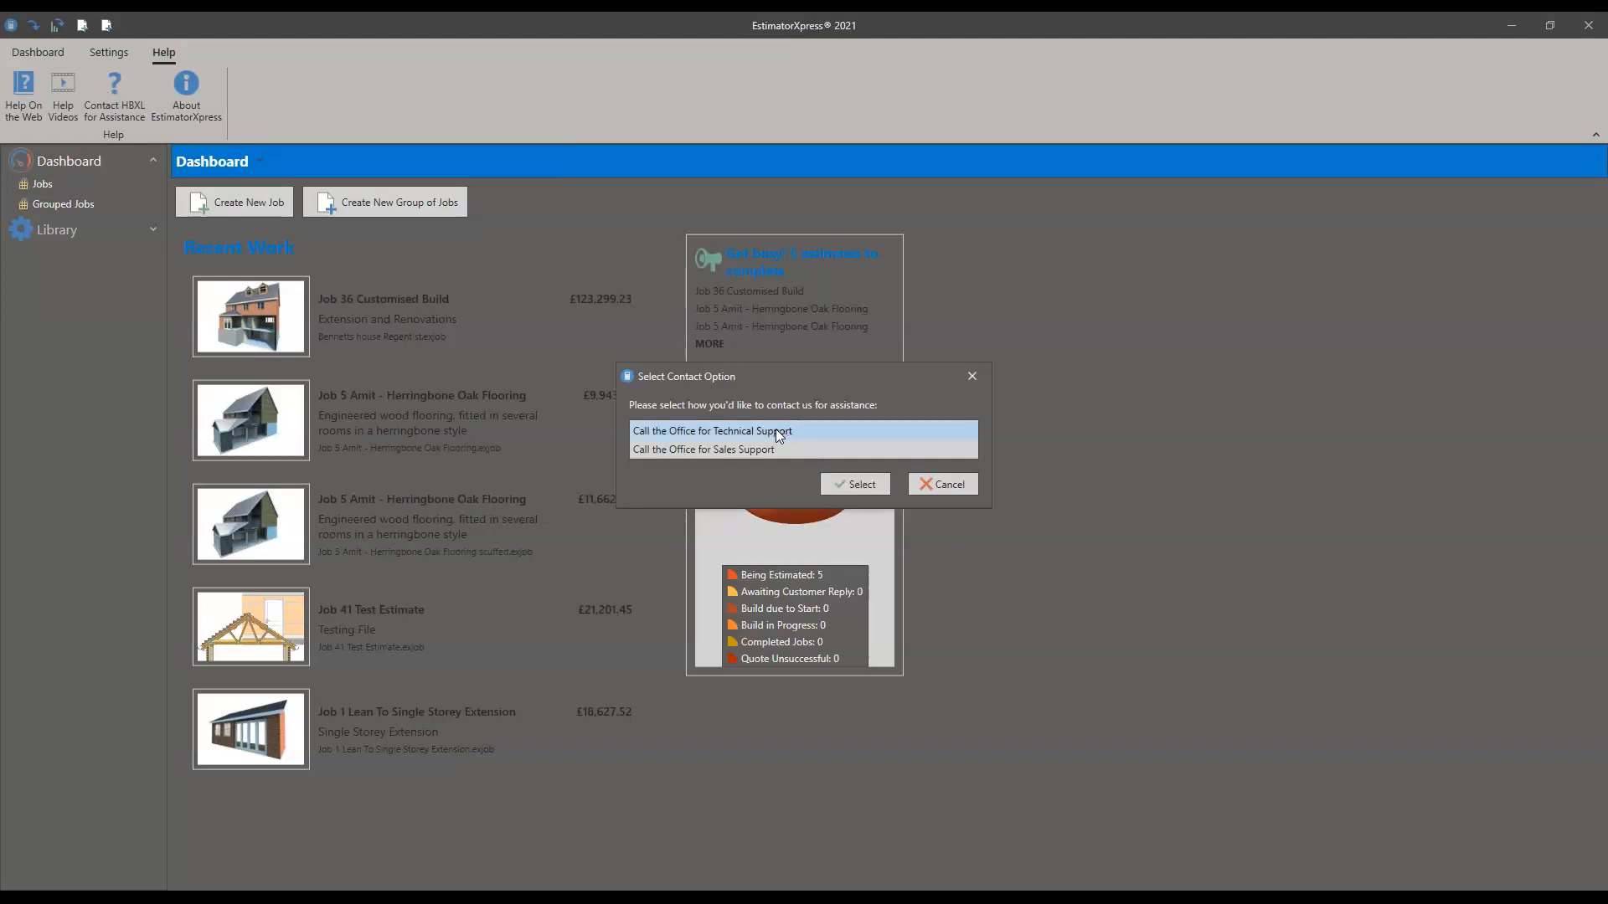
{"action": "left_click", "coordinate": [930, 484]}
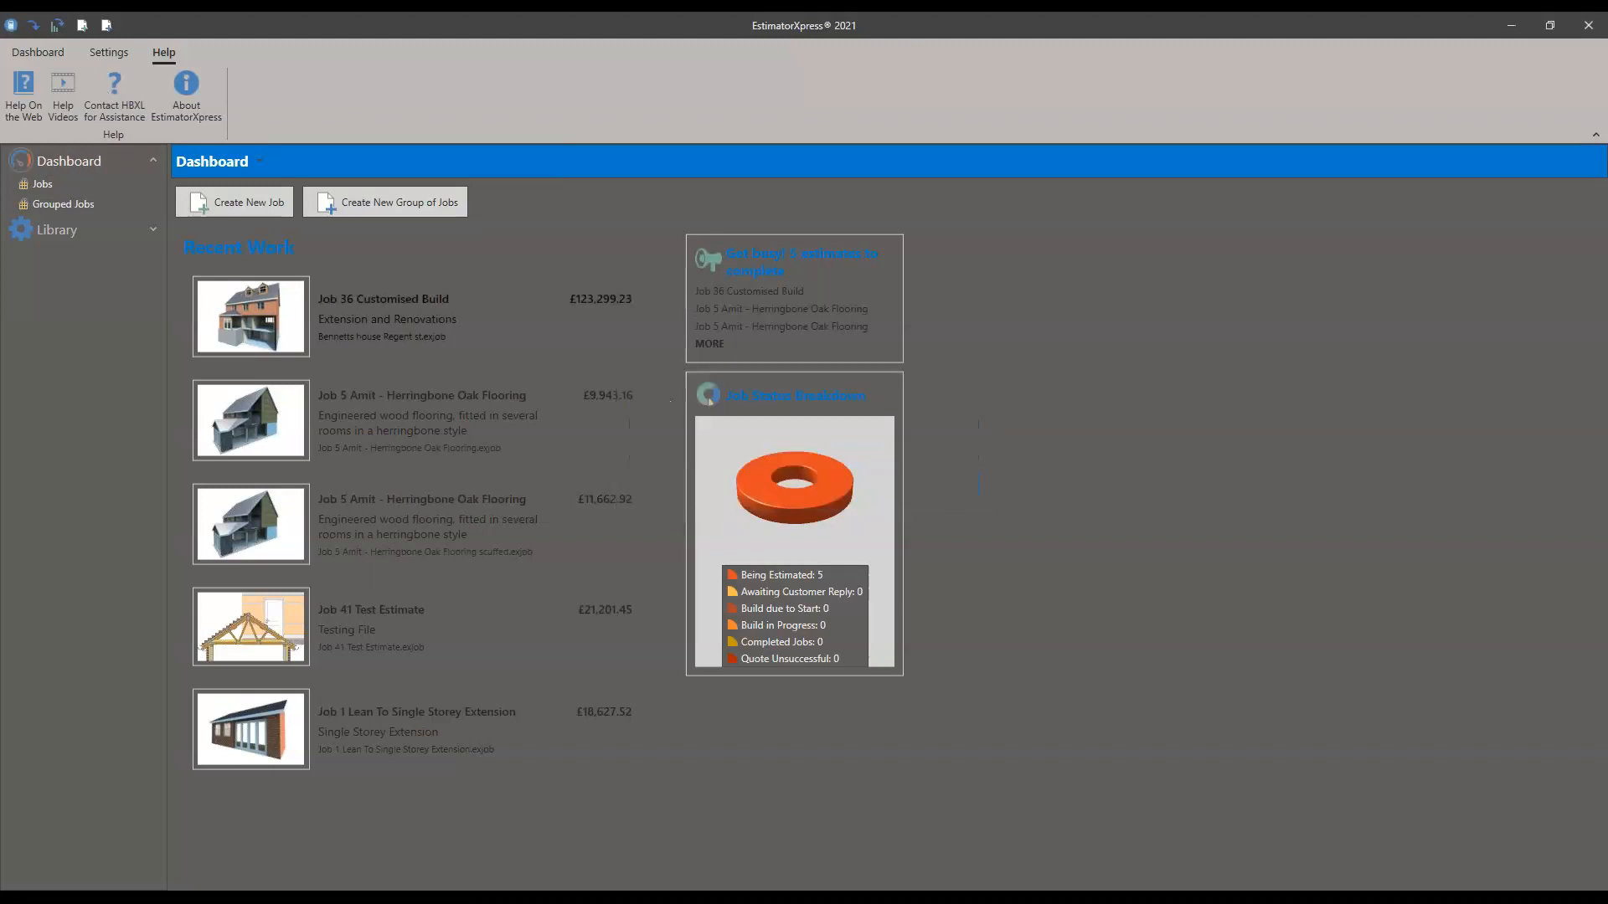
Step: Review the About EstimatorXpress information, covering software details, licence agreement, folders and merchants, and close it
{"action": "left_click", "coordinate": [187, 113]}
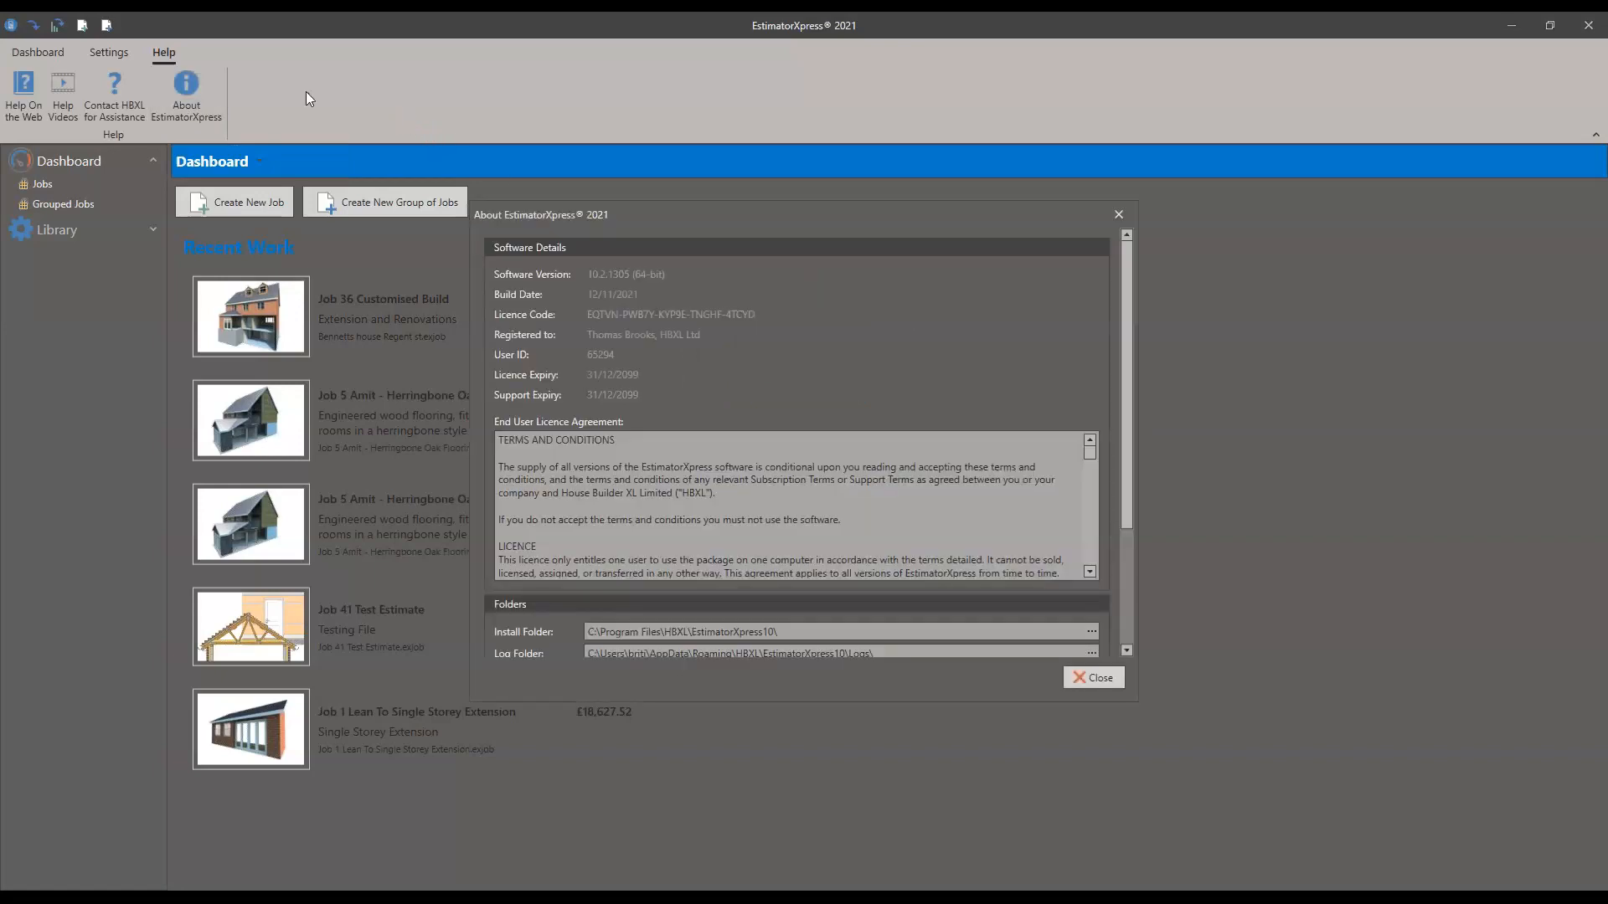
{"action": "scroll", "coordinate": [725, 248], "scroll_direction": "down", "scroll_amount": 3}
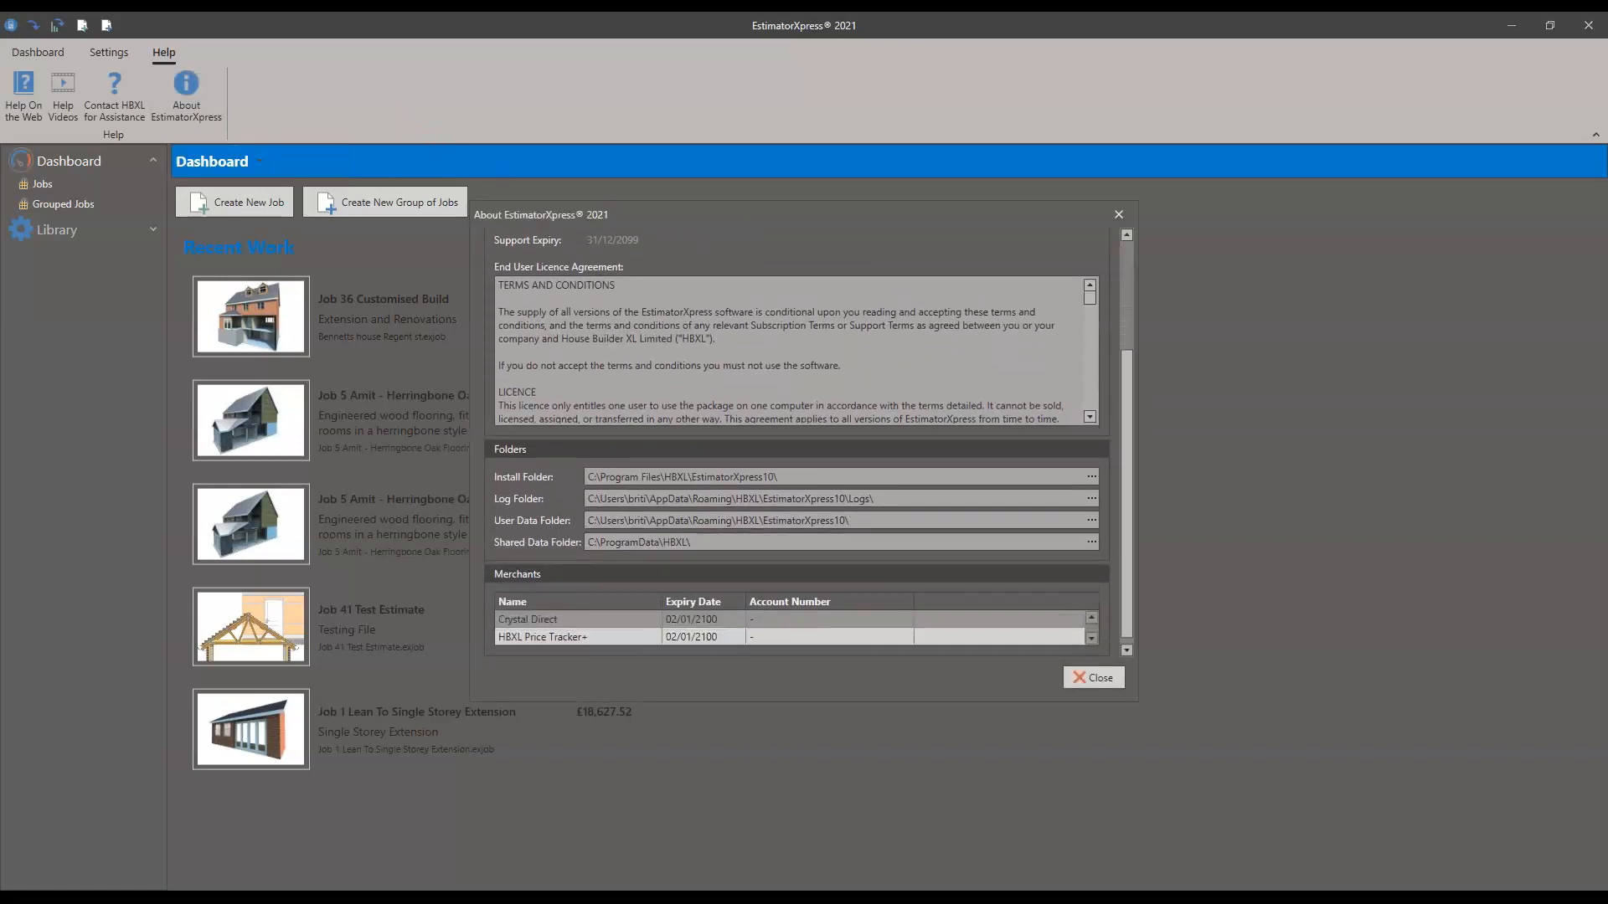
{"action": "scroll", "coordinate": [795, 444], "scroll_direction": "up", "scroll_amount": 1}
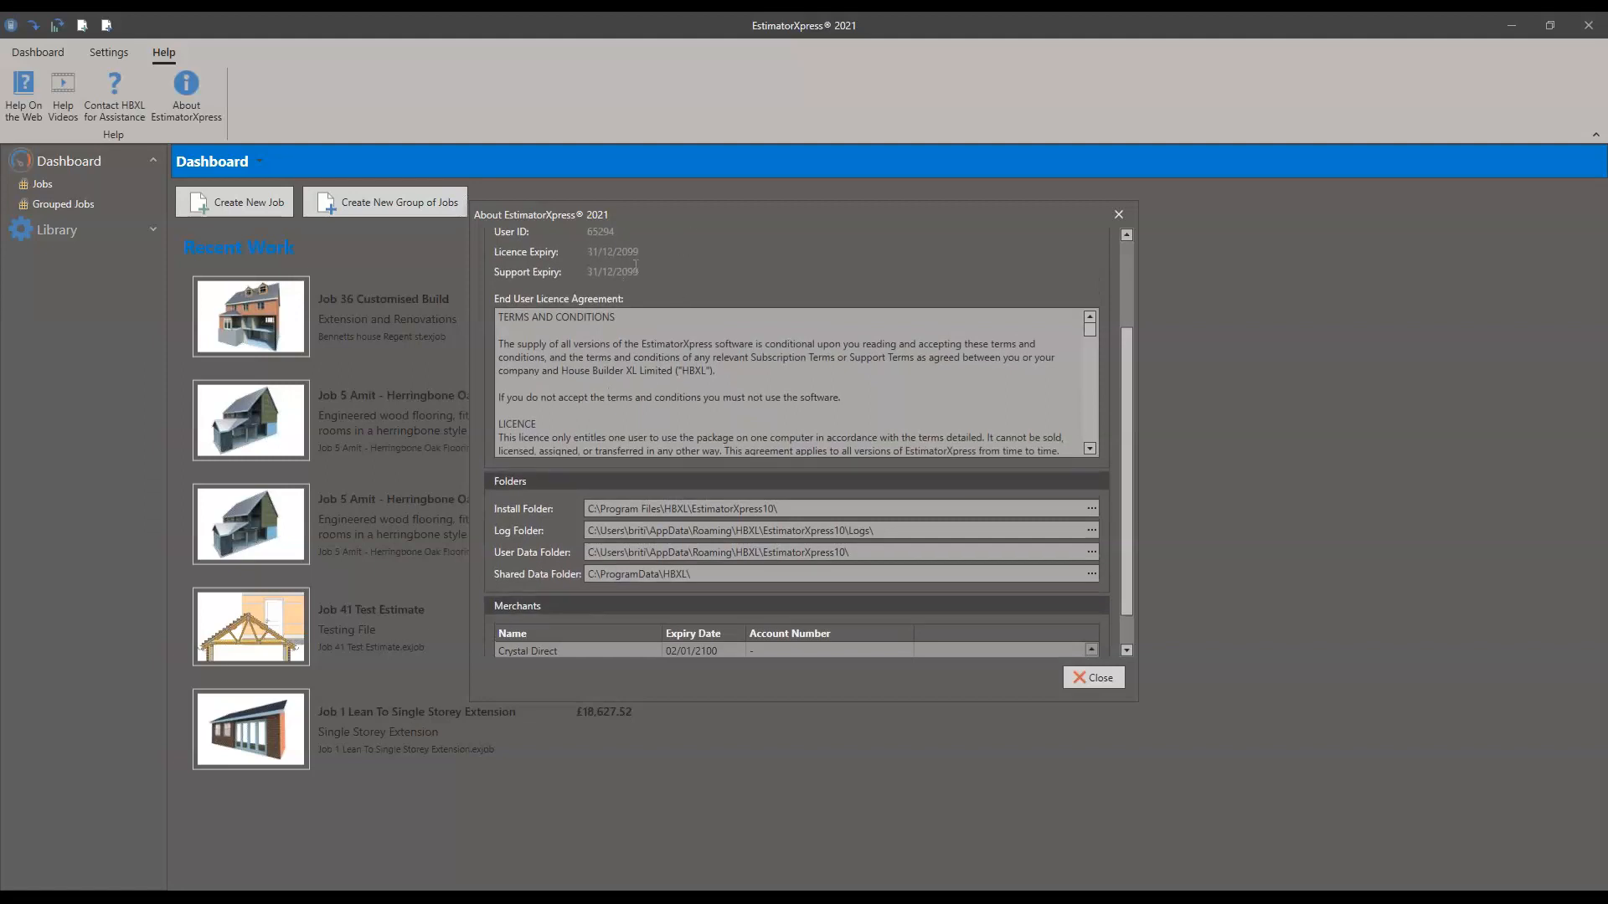
{"action": "scroll", "coordinate": [787, 377], "scroll_direction": "down", "scroll_amount": 3}
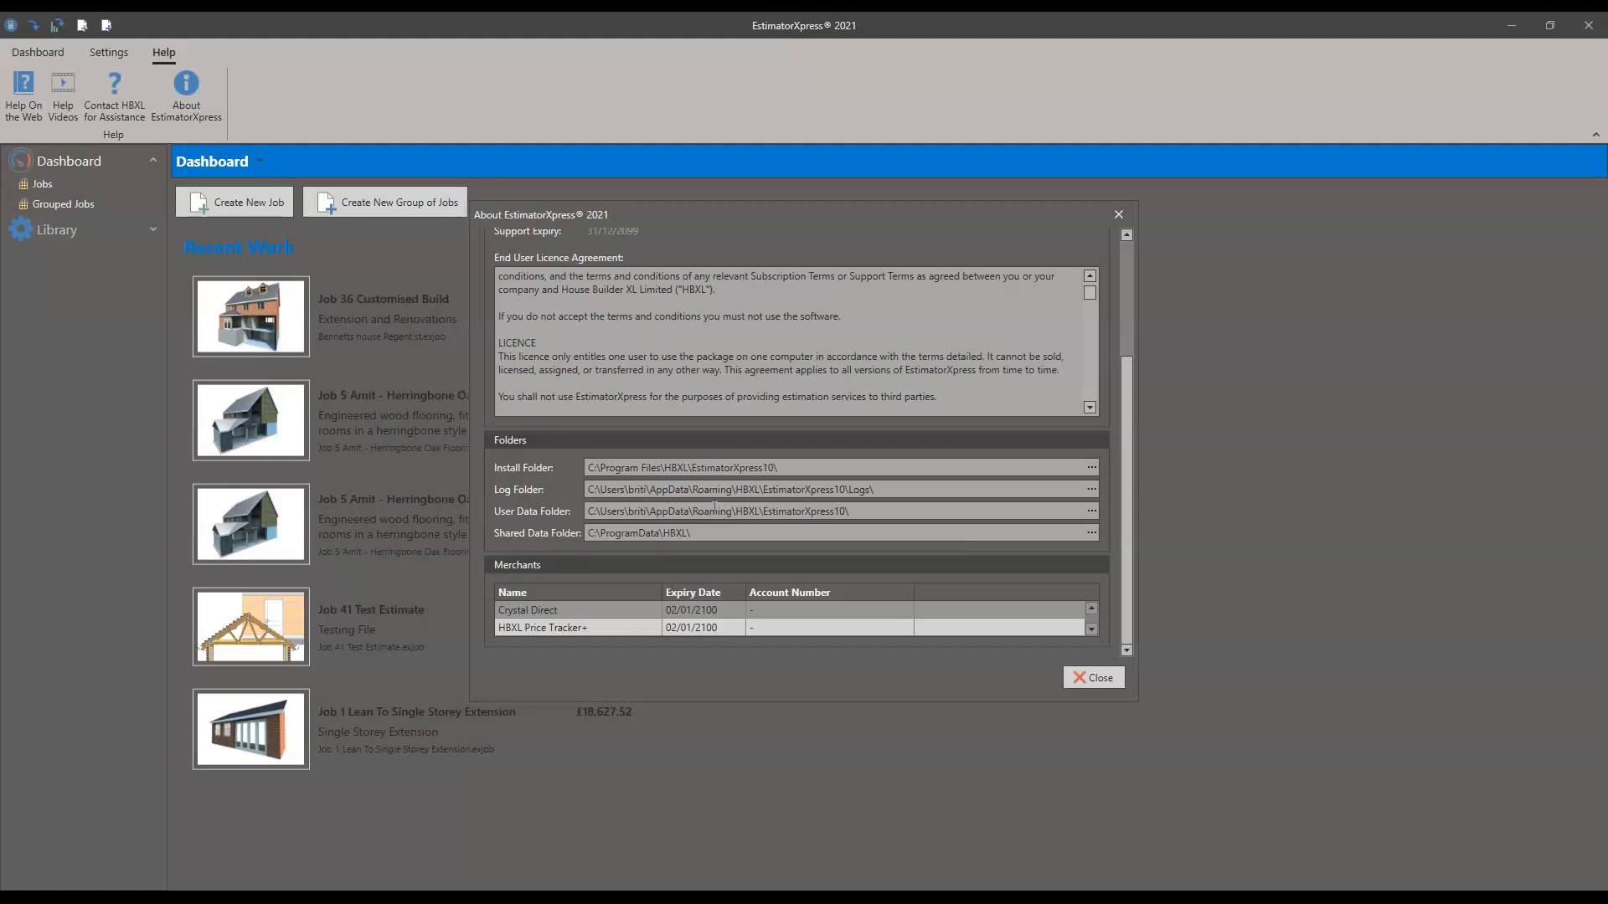
{"action": "left_click", "coordinate": [1093, 678]}
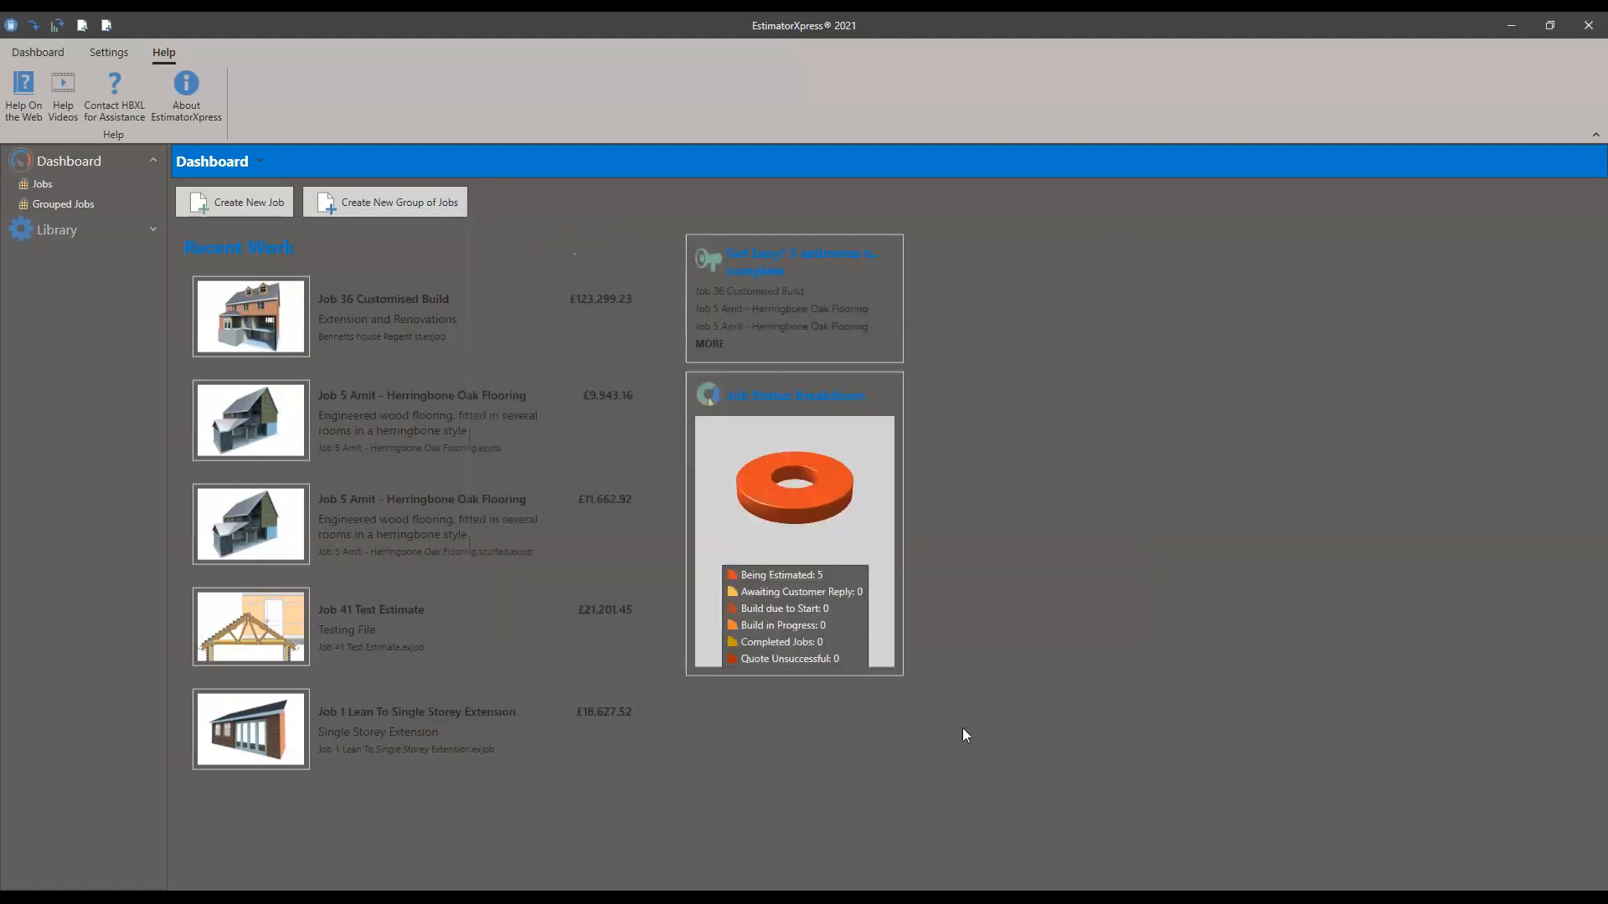
Step: Open the Jobs list from the dashboard and collapse the Job Details pane to show the full job table
{"action": "left_click", "coordinate": [33, 55]}
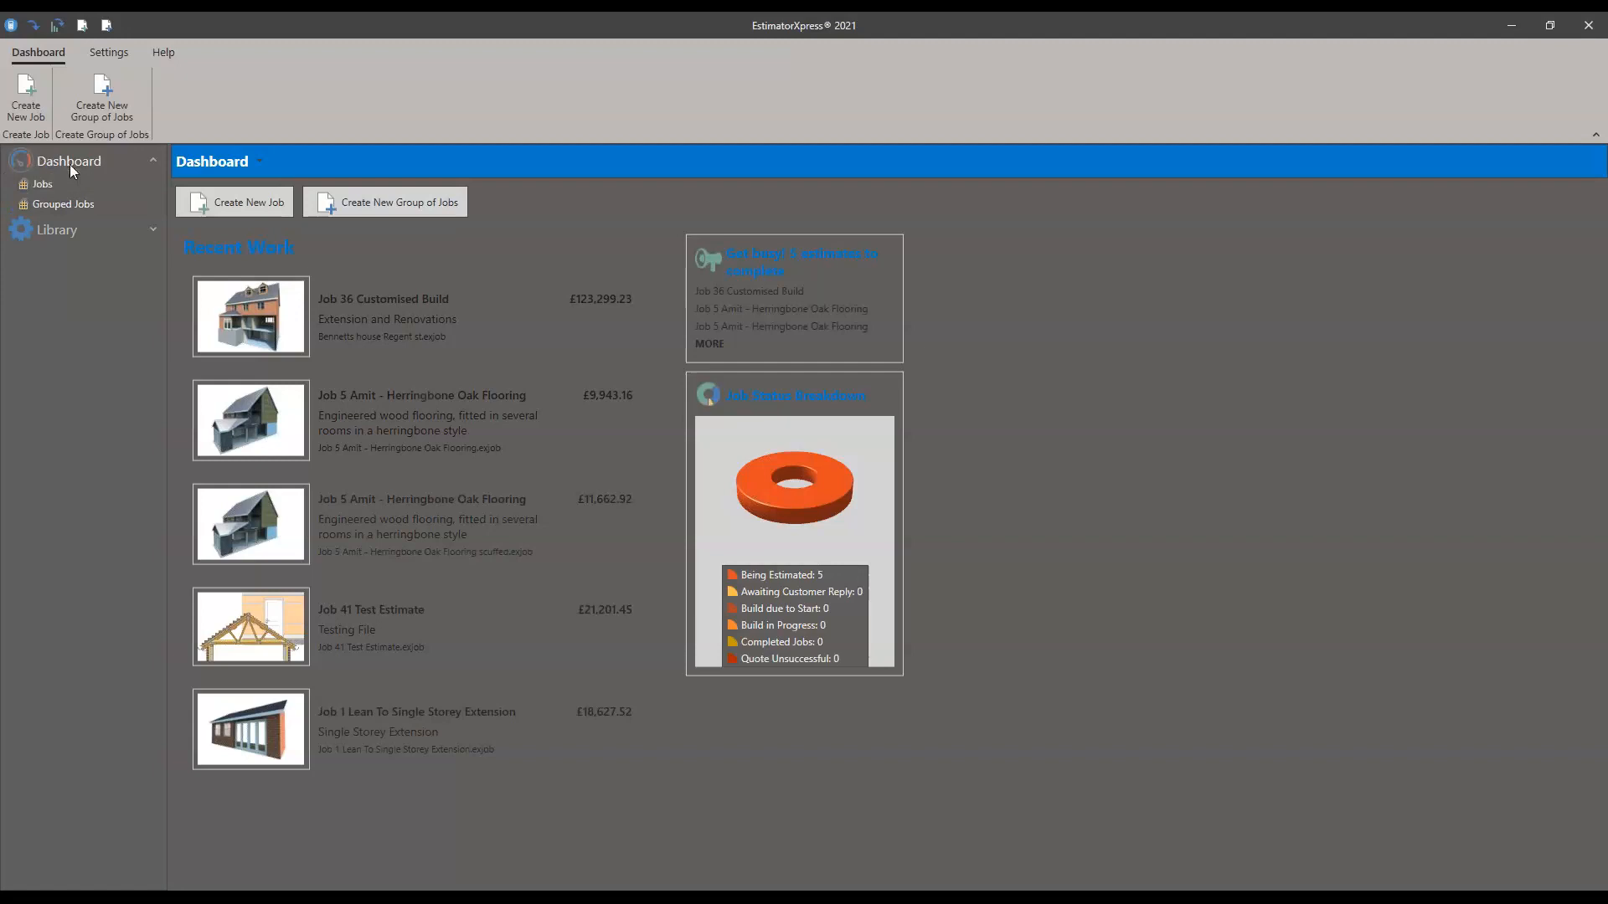
{"action": "left_click", "coordinate": [154, 161]}
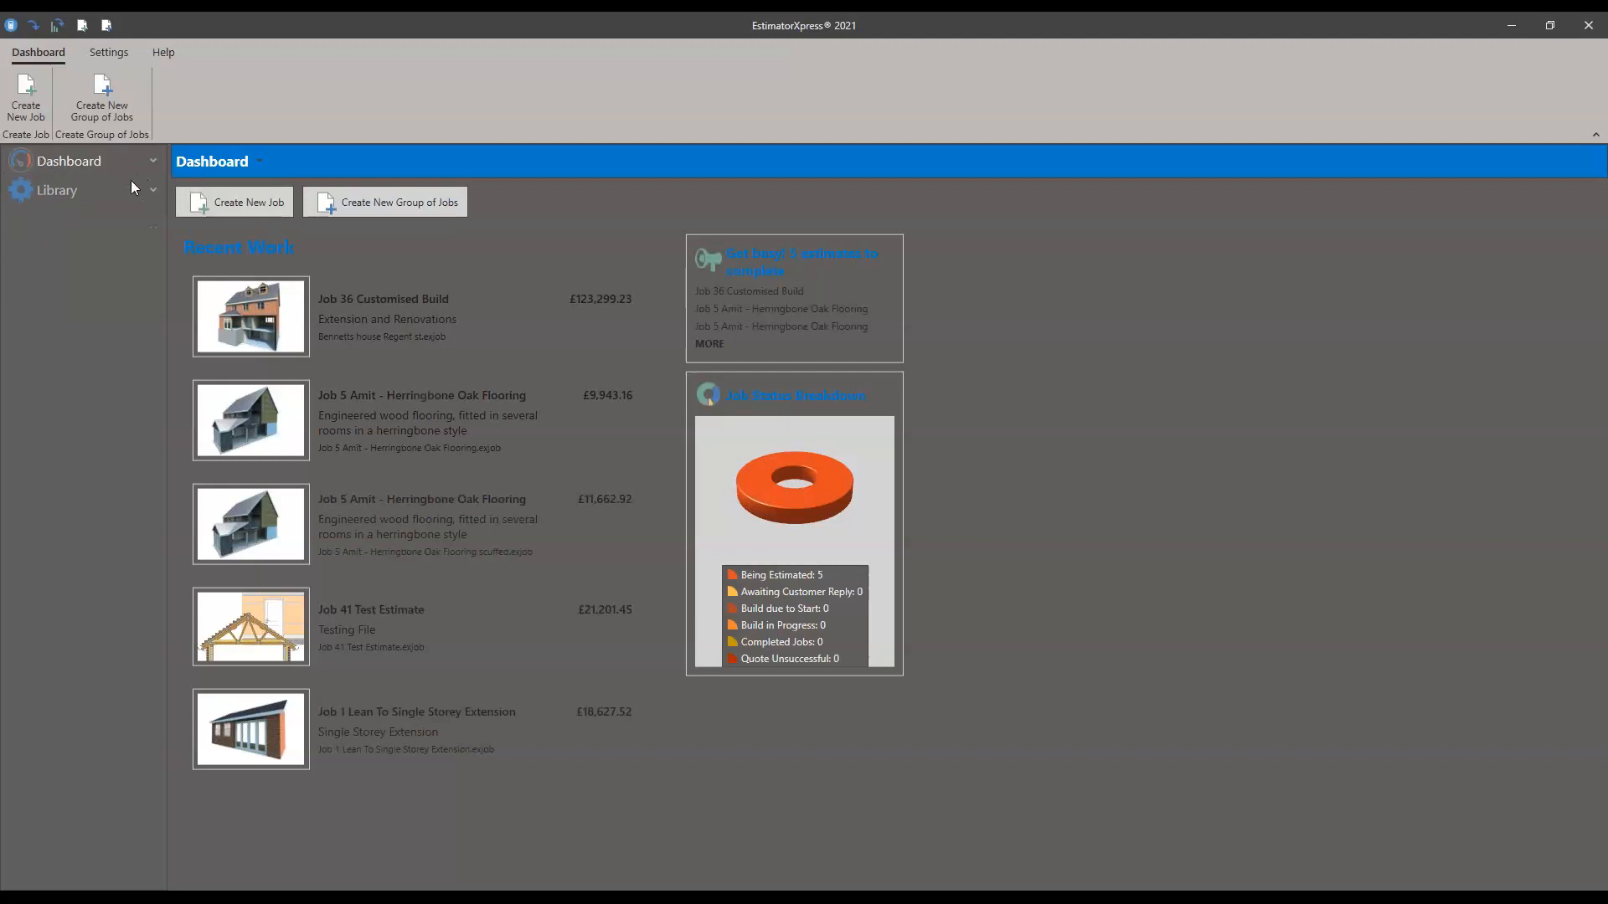
{"action": "left_click", "coordinate": [154, 159]}
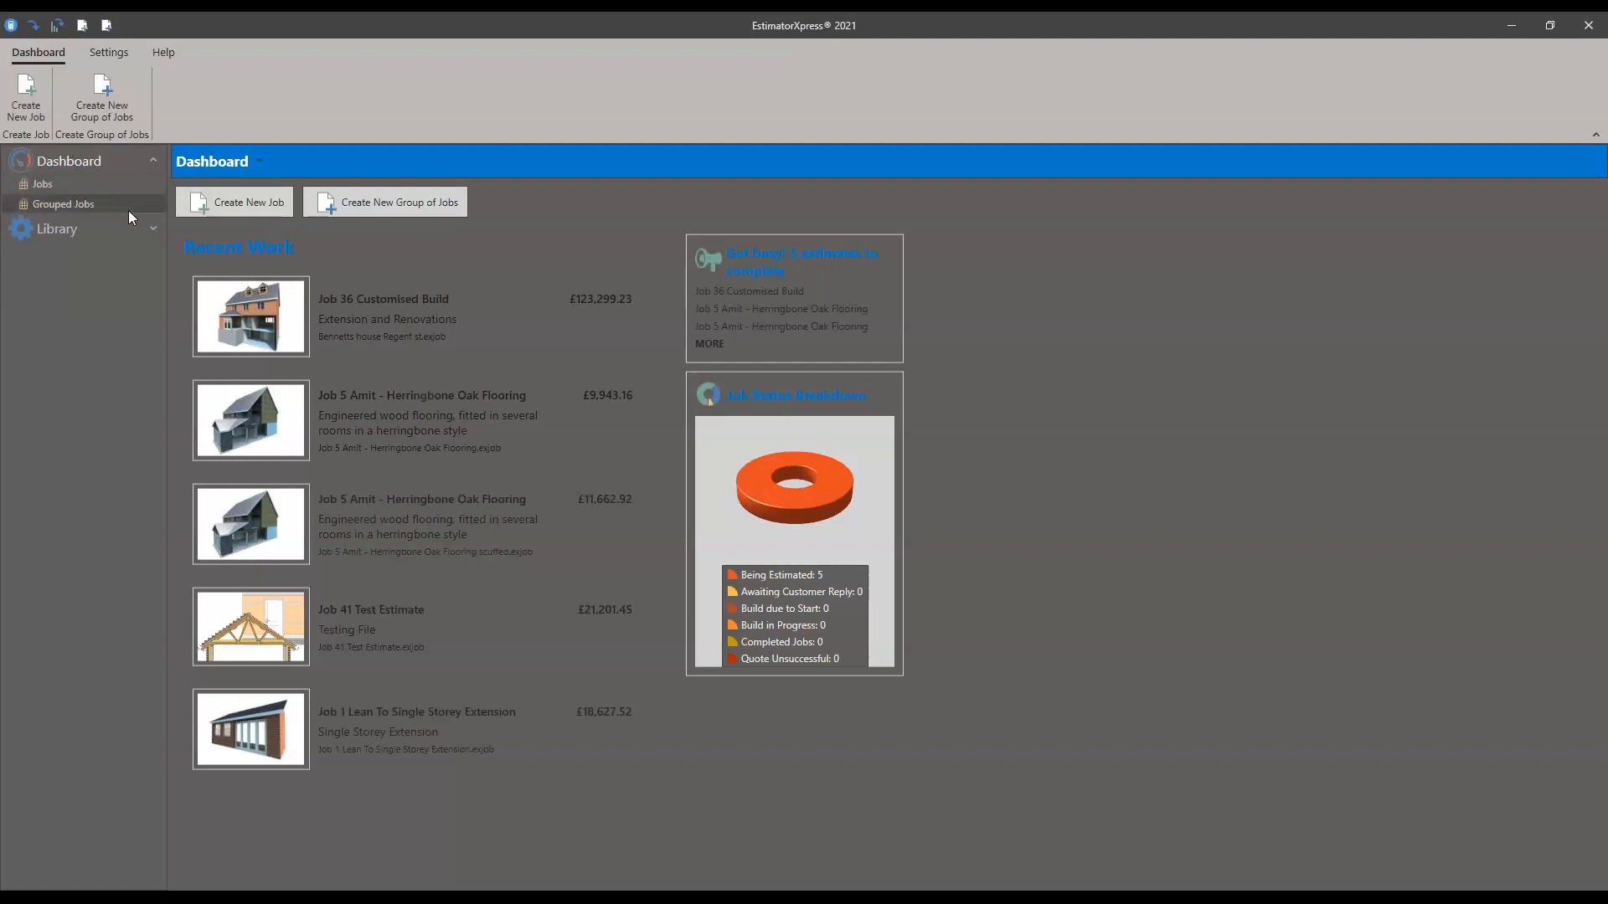
{"action": "left_click", "coordinate": [68, 180]}
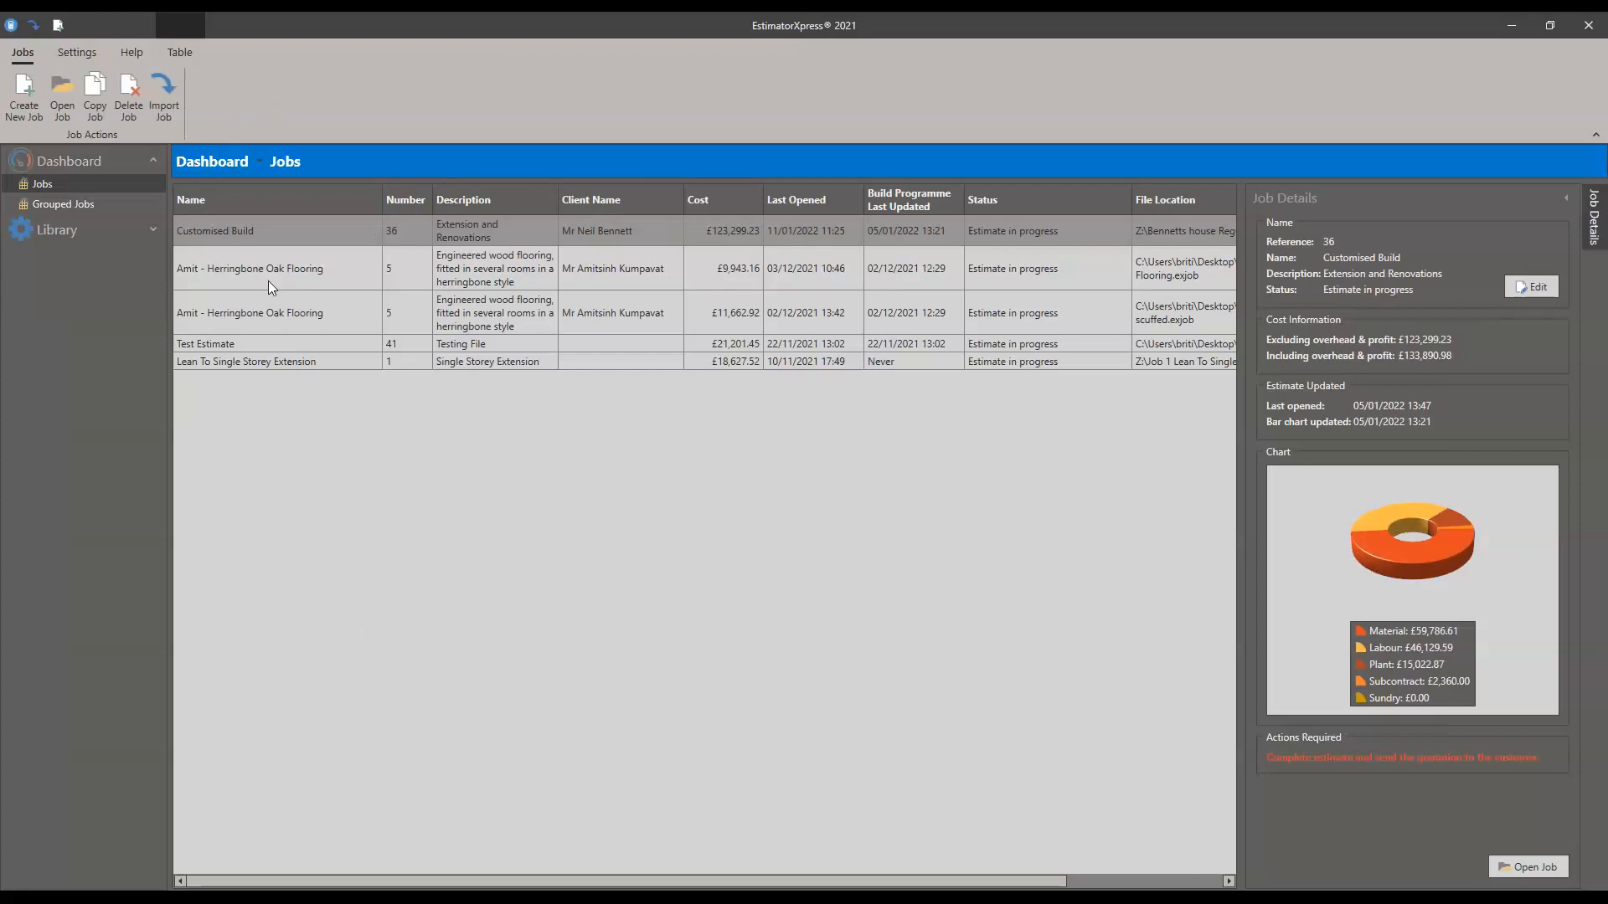
{"action": "left_click", "coordinate": [1566, 198]}
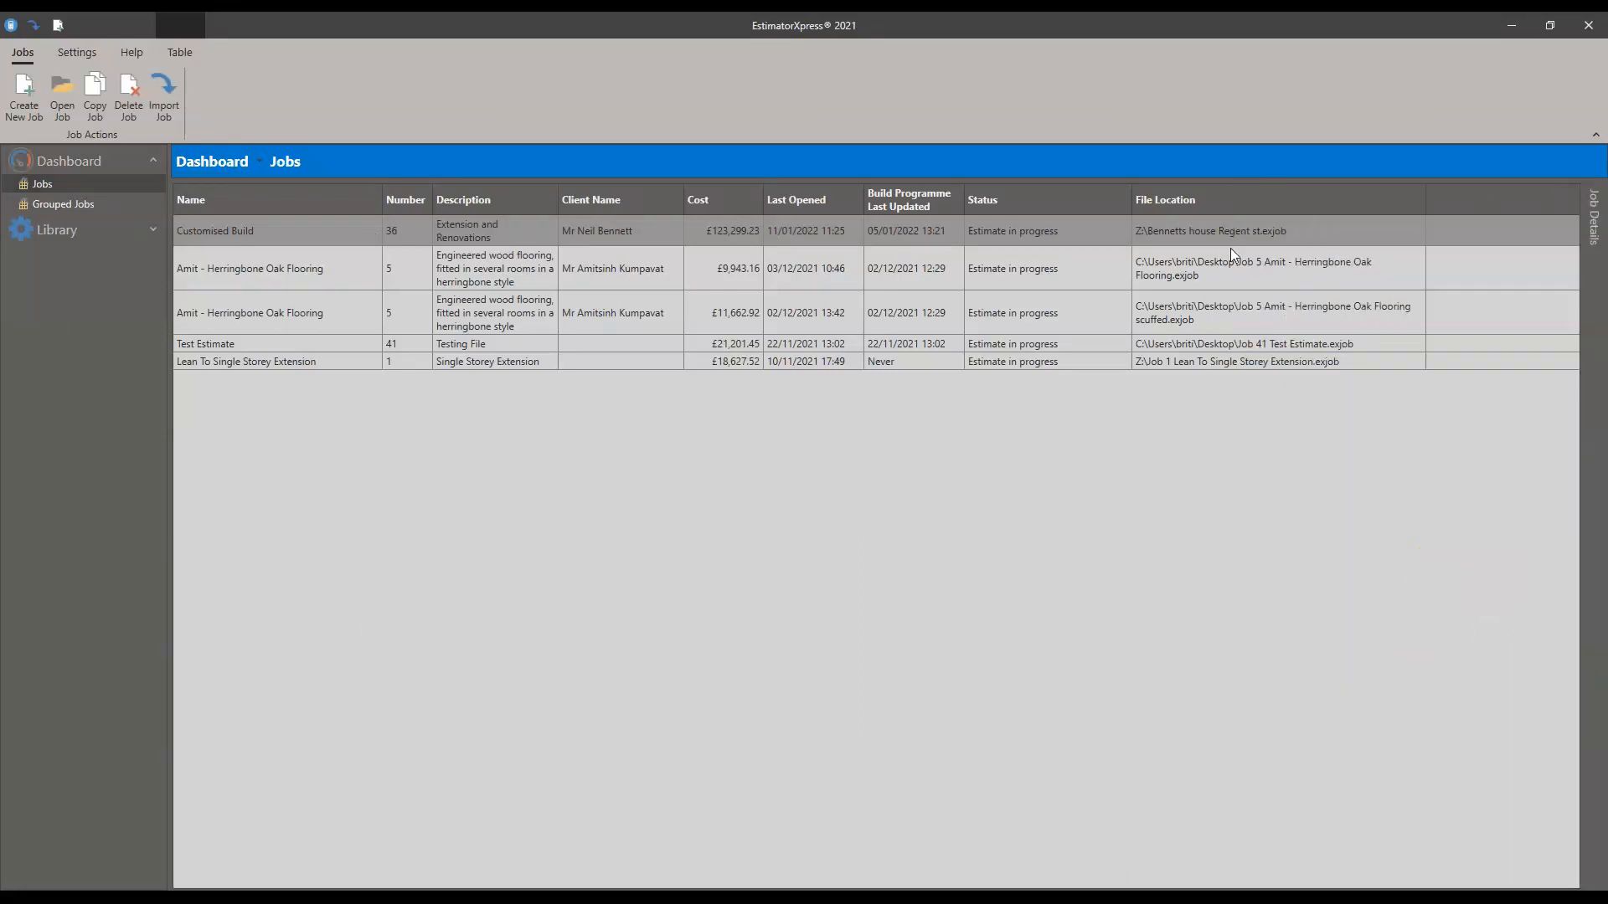
Step: Look through the listed jobs and their file locations, and view the Grouped Jobs page
{"action": "left_click", "coordinate": [1183, 268]}
{"action": "key", "text": "Down"}
{"action": "key", "text": "Down"}
{"action": "key", "text": "Down"}
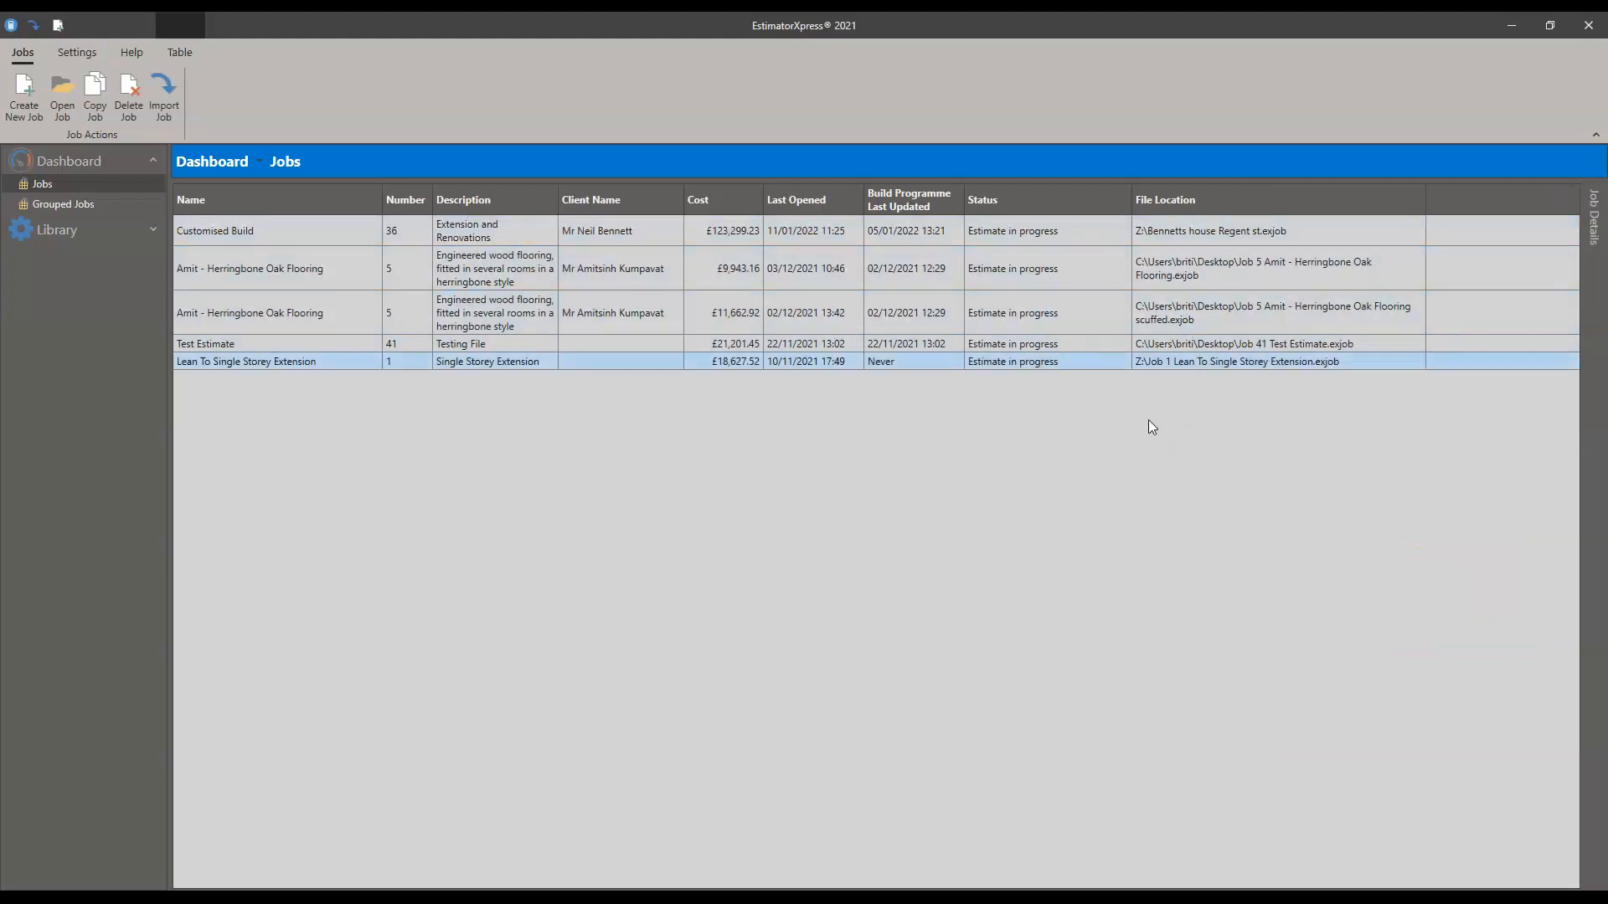
{"action": "left_click", "coordinate": [1177, 342]}
{"action": "left_click", "coordinate": [1179, 295]}
{"action": "left_click", "coordinate": [1192, 261]}
{"action": "left_click", "coordinate": [1192, 233]}
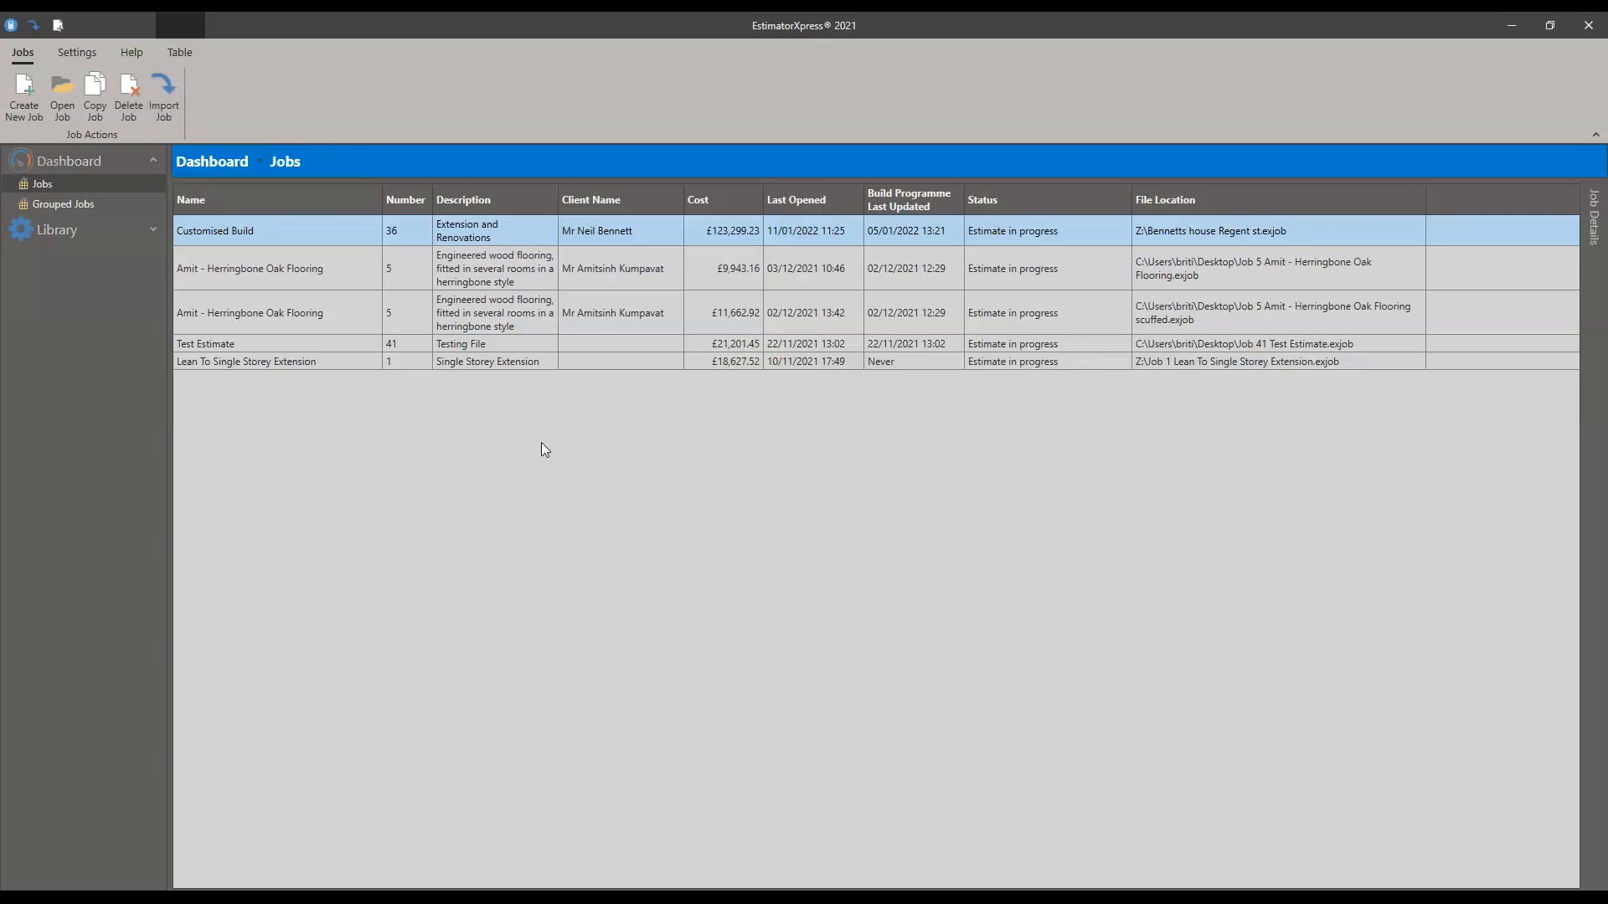
{"action": "left_click", "coordinate": [72, 206]}
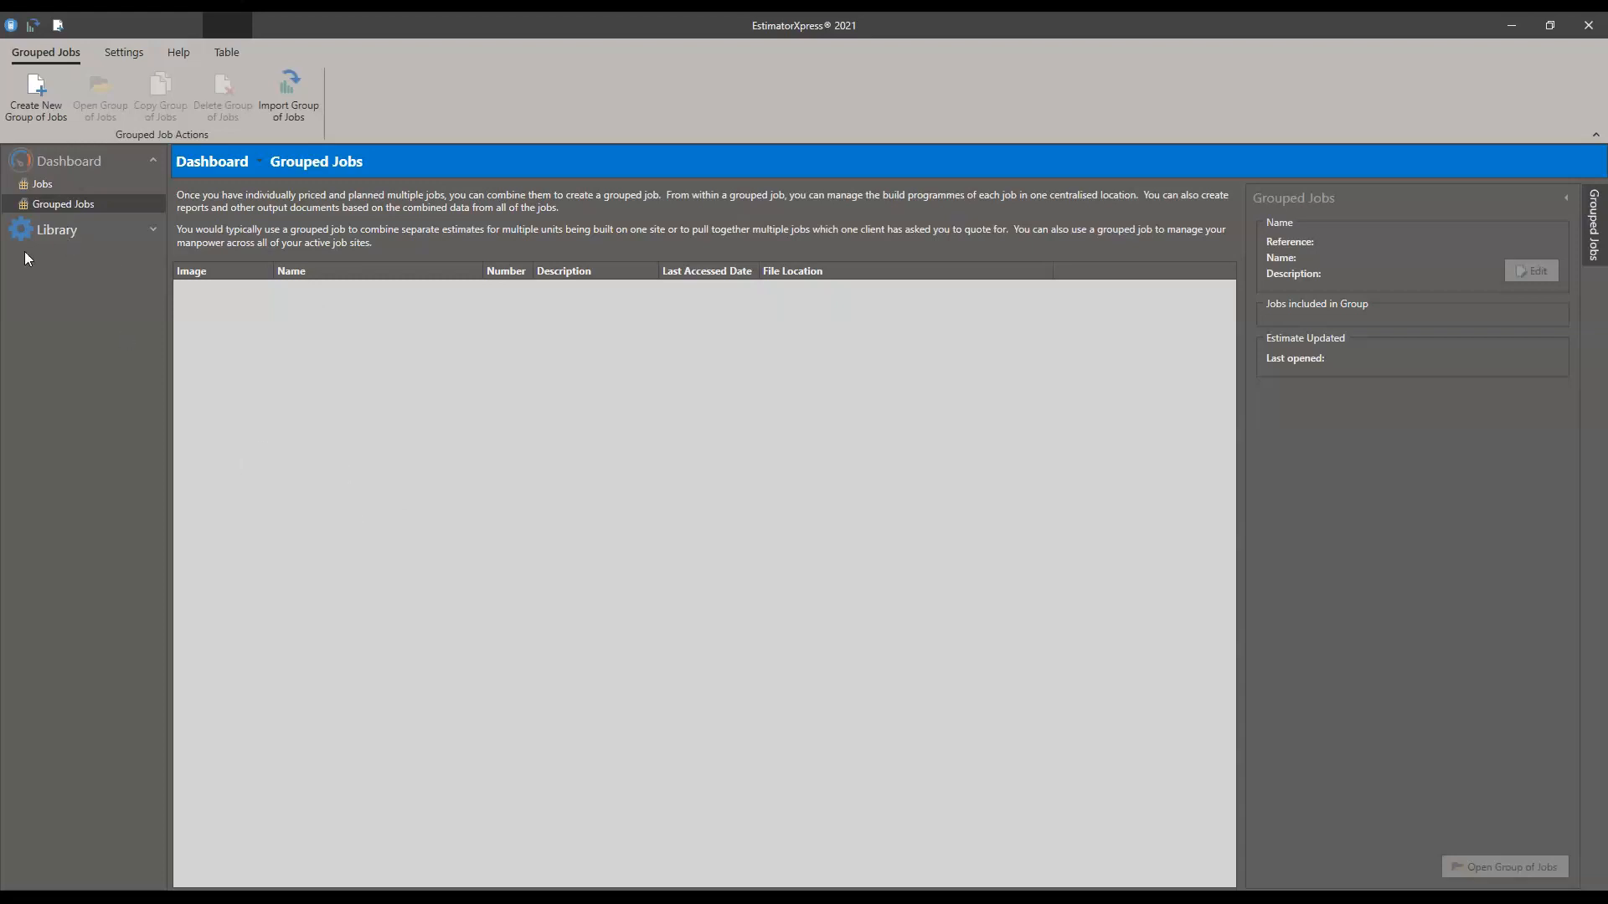
Step: Open the Library and expand its Price Books, Master Price Book and Specifications branches
{"action": "left_click", "coordinate": [67, 237]}
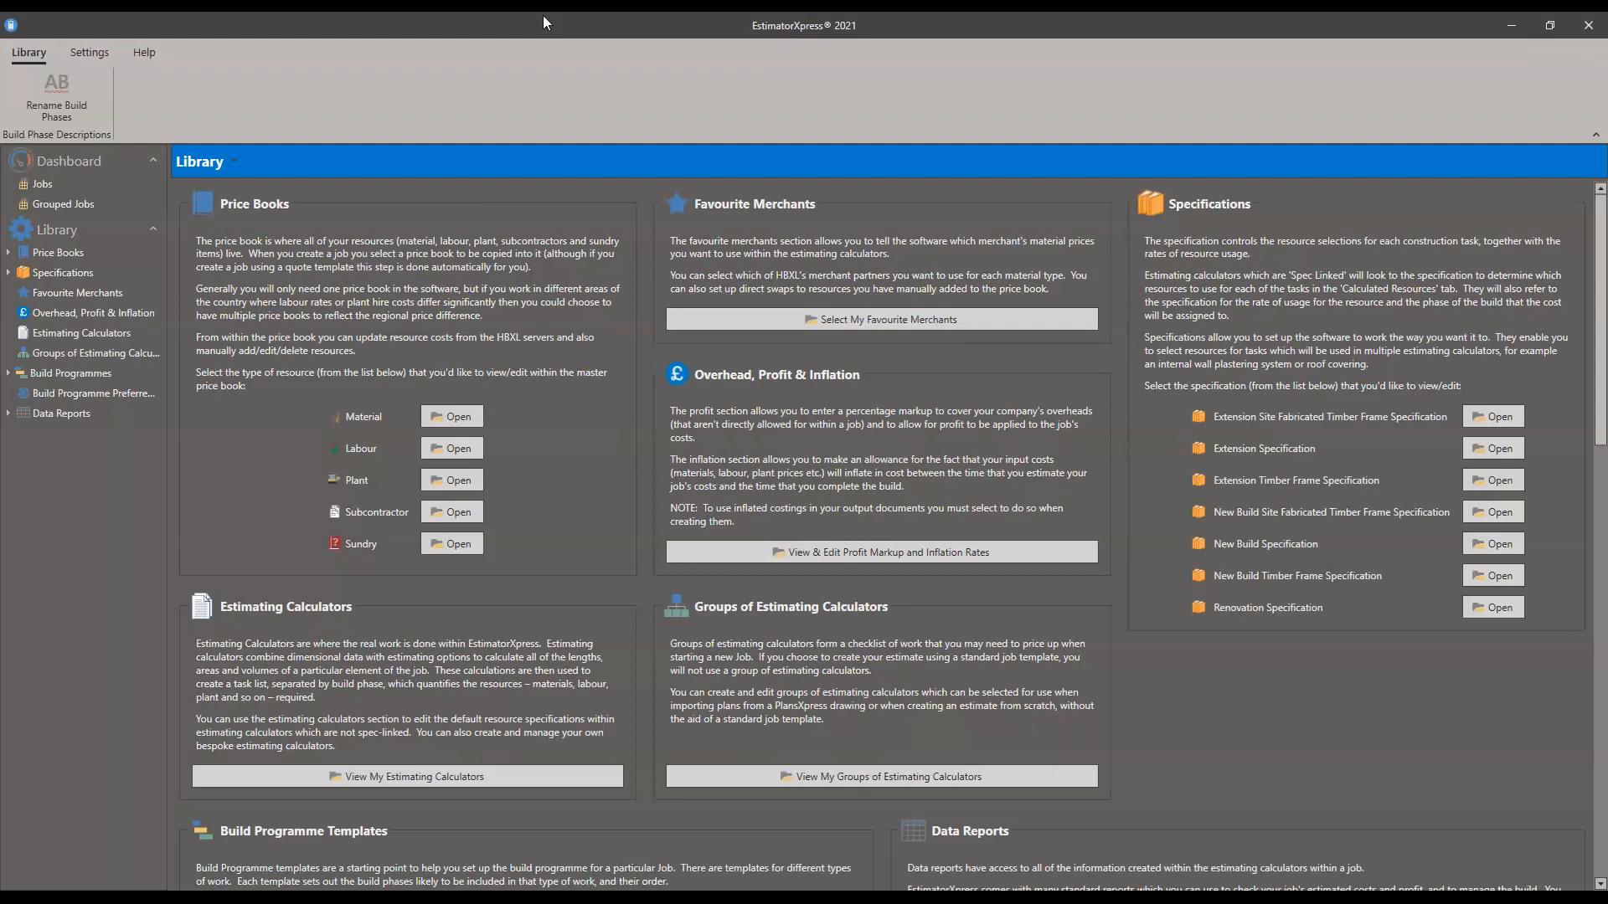
{"action": "left_click", "coordinate": [8, 252]}
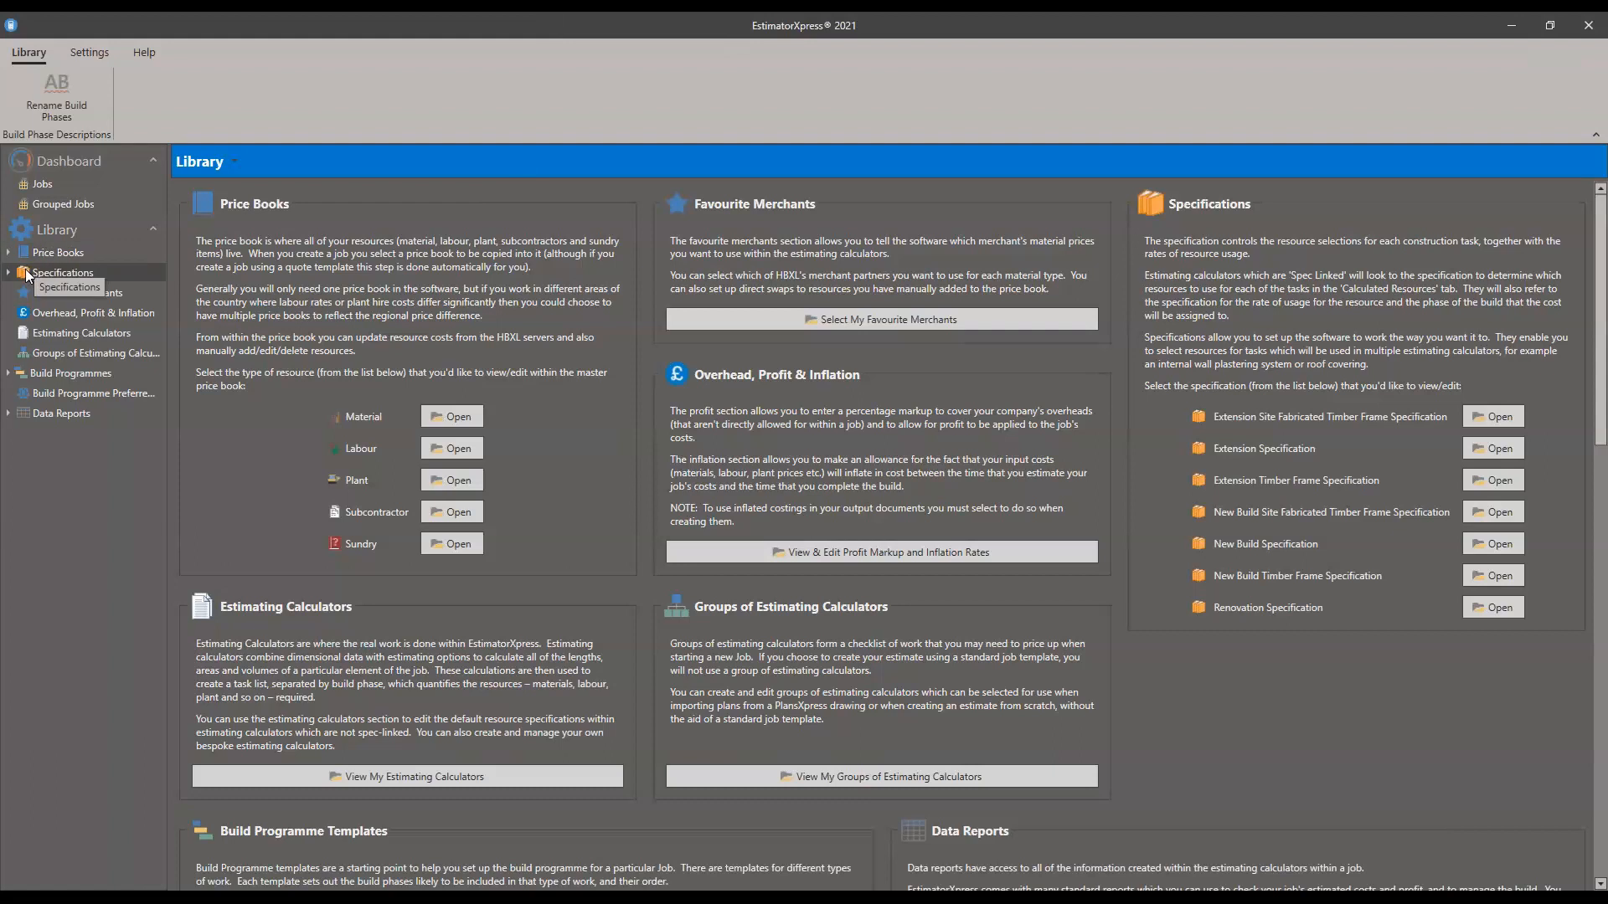
{"action": "left_click", "coordinate": [24, 272]}
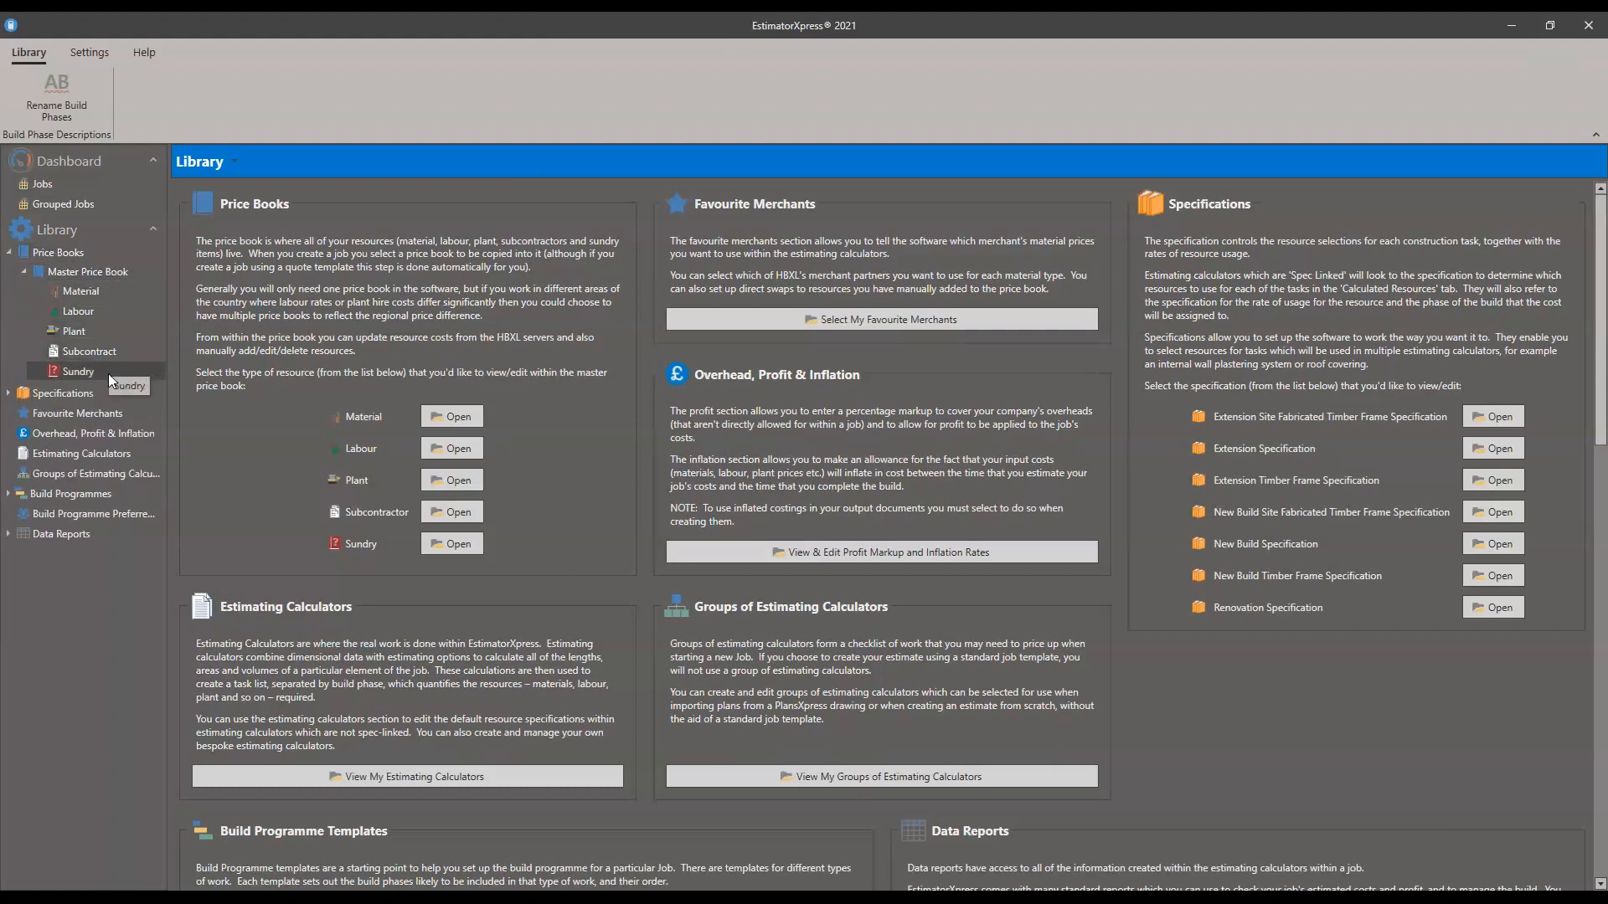
{"action": "left_click", "coordinate": [8, 393]}
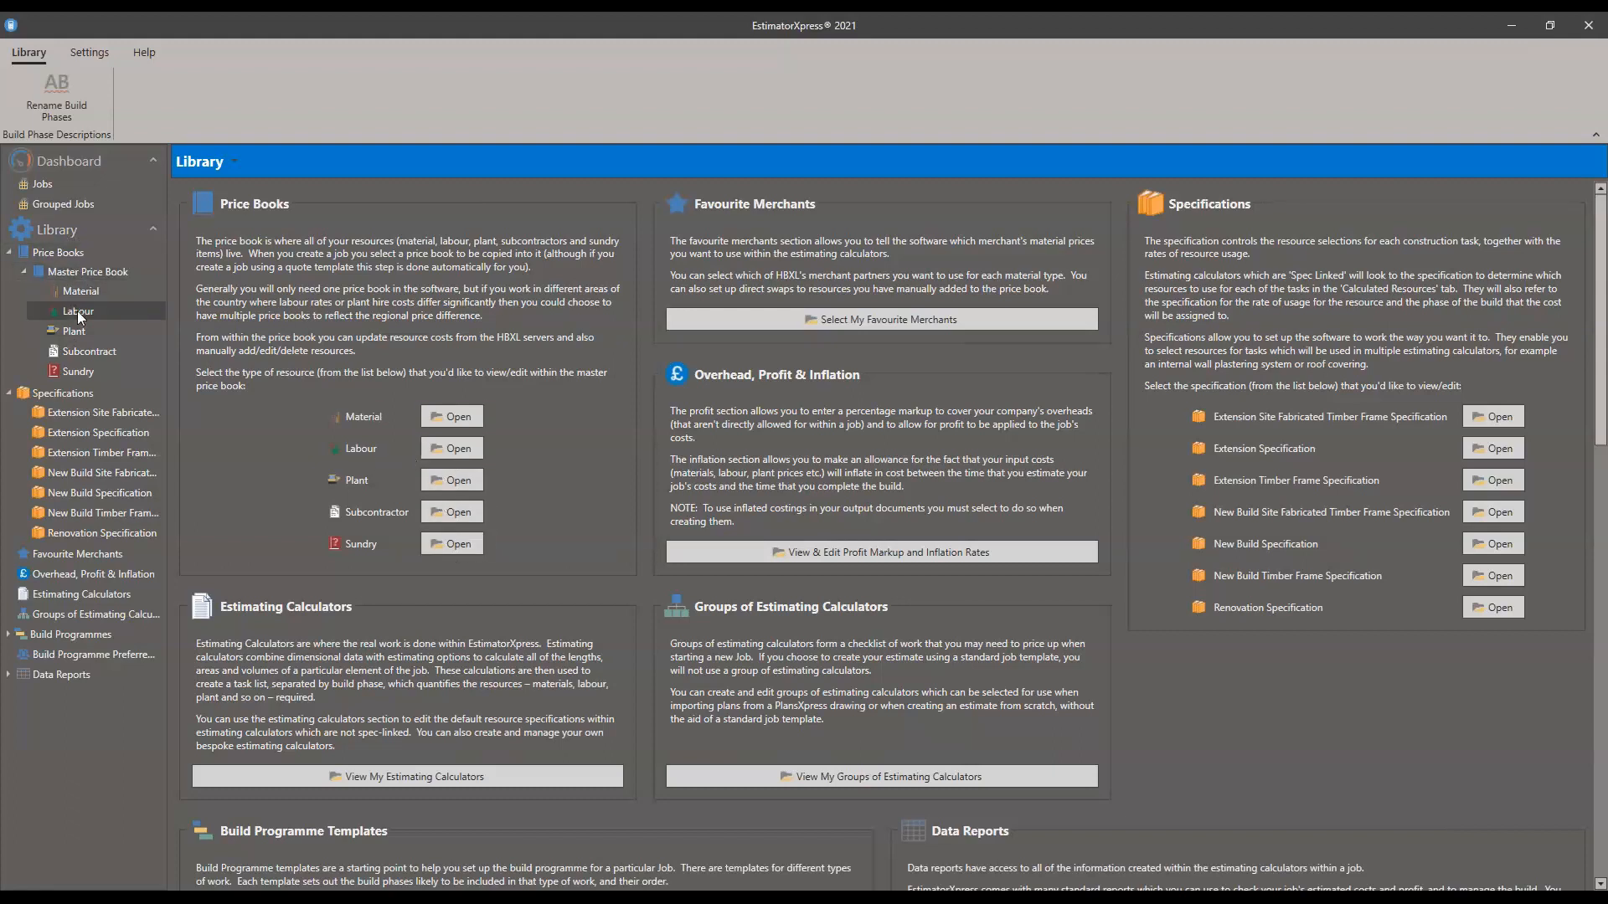
Step: Open the Labour resources of the master price book and turn on price editing
{"action": "left_click", "coordinate": [450, 452]}
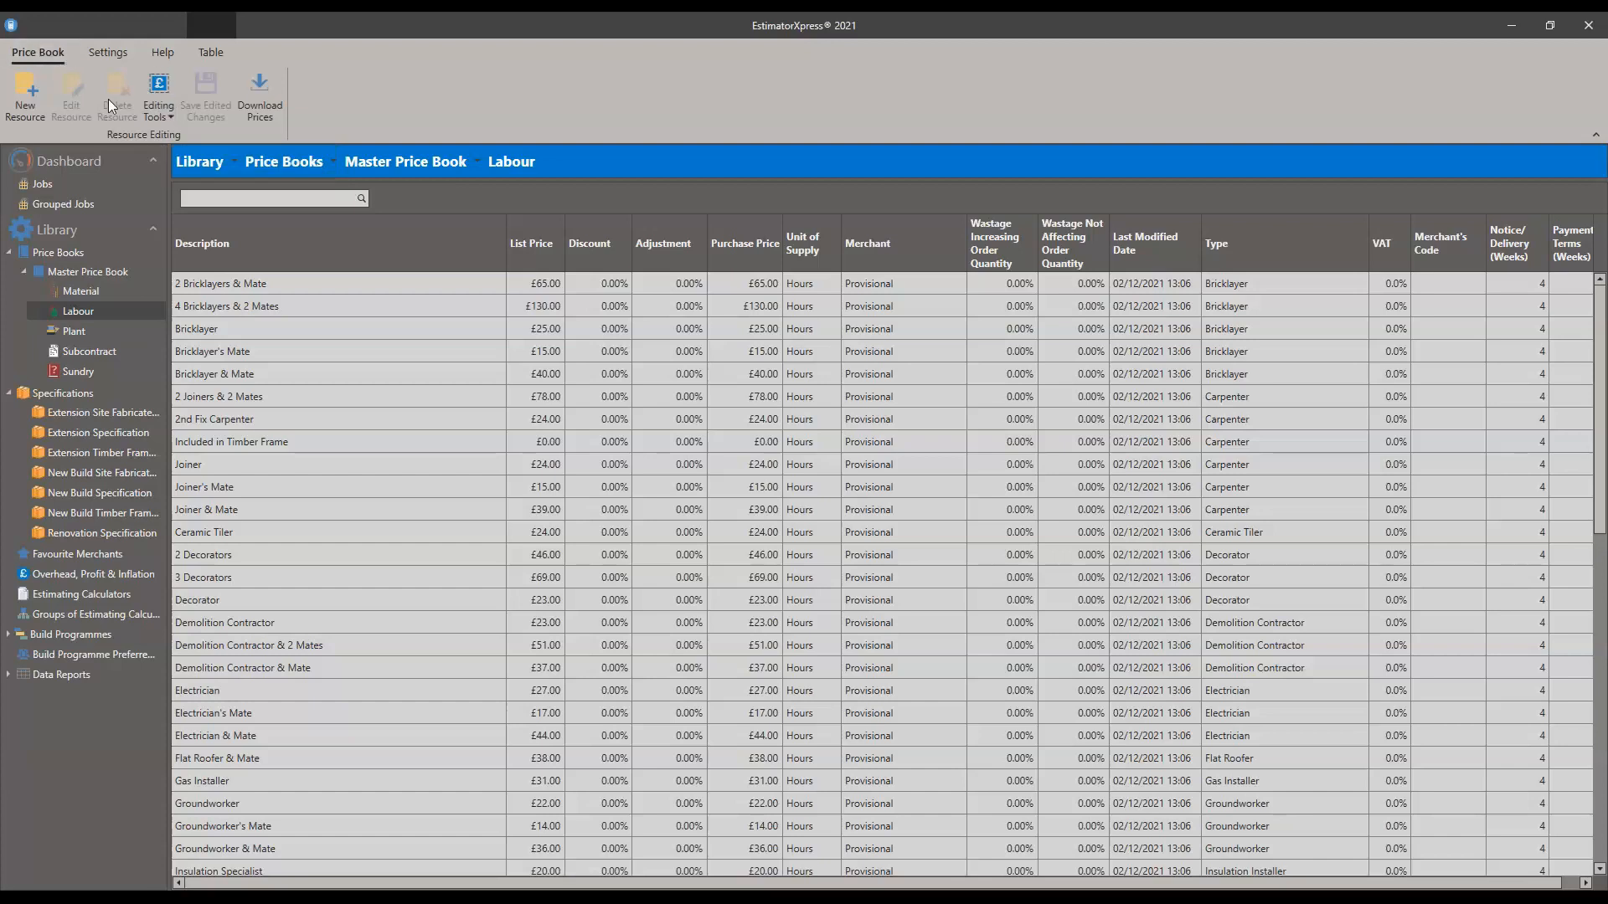
{"action": "left_click", "coordinate": [155, 101]}
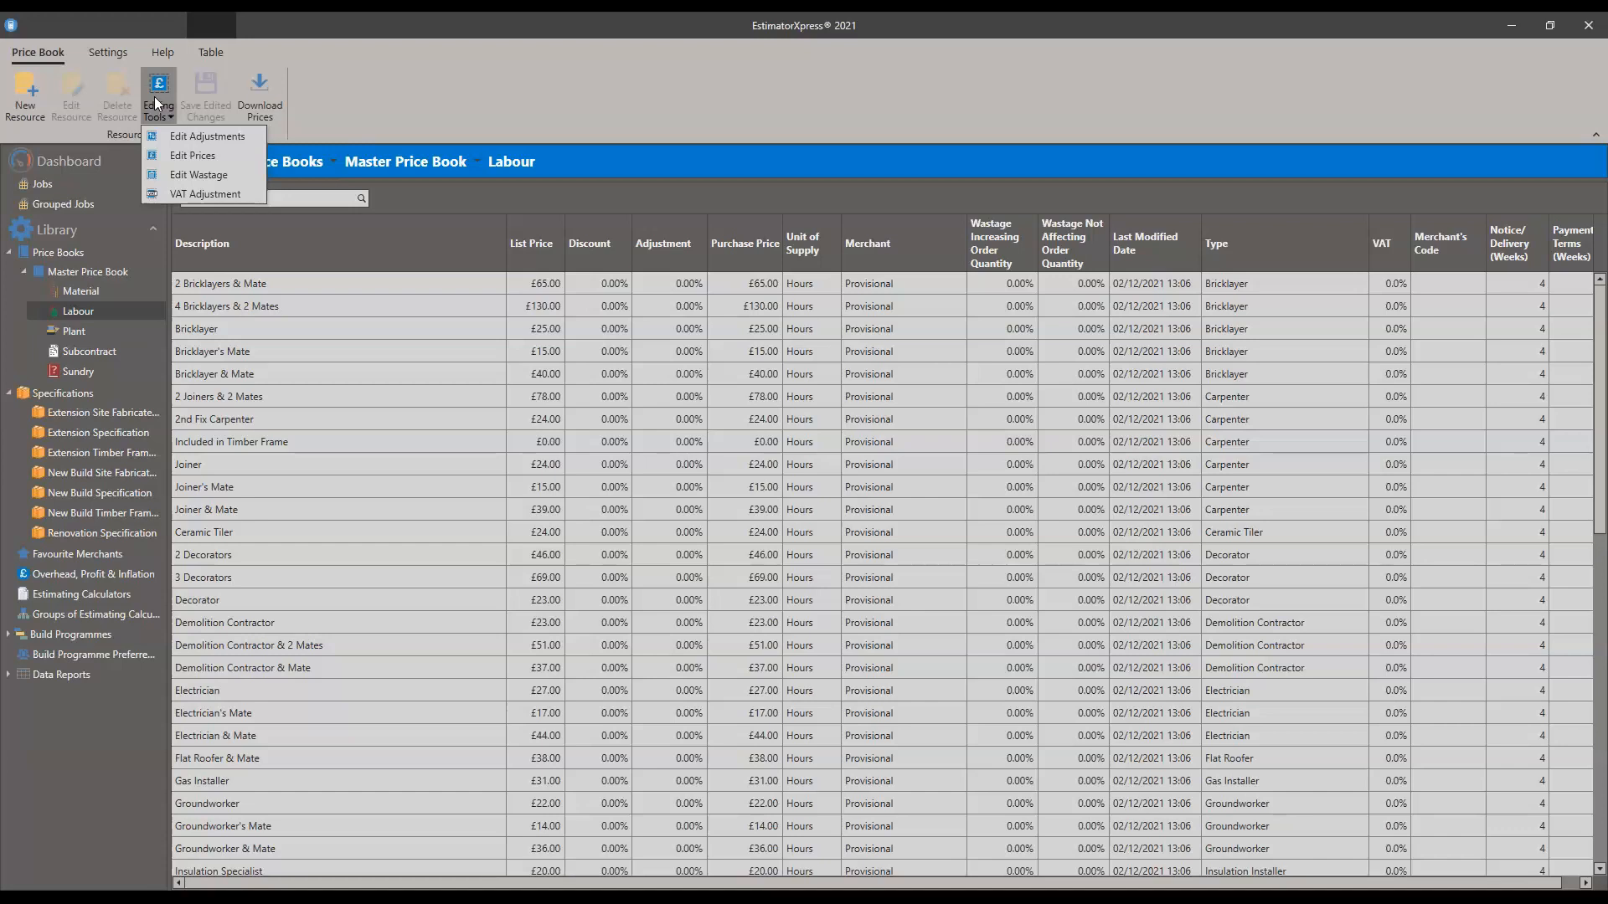
{"action": "left_click", "coordinate": [194, 155]}
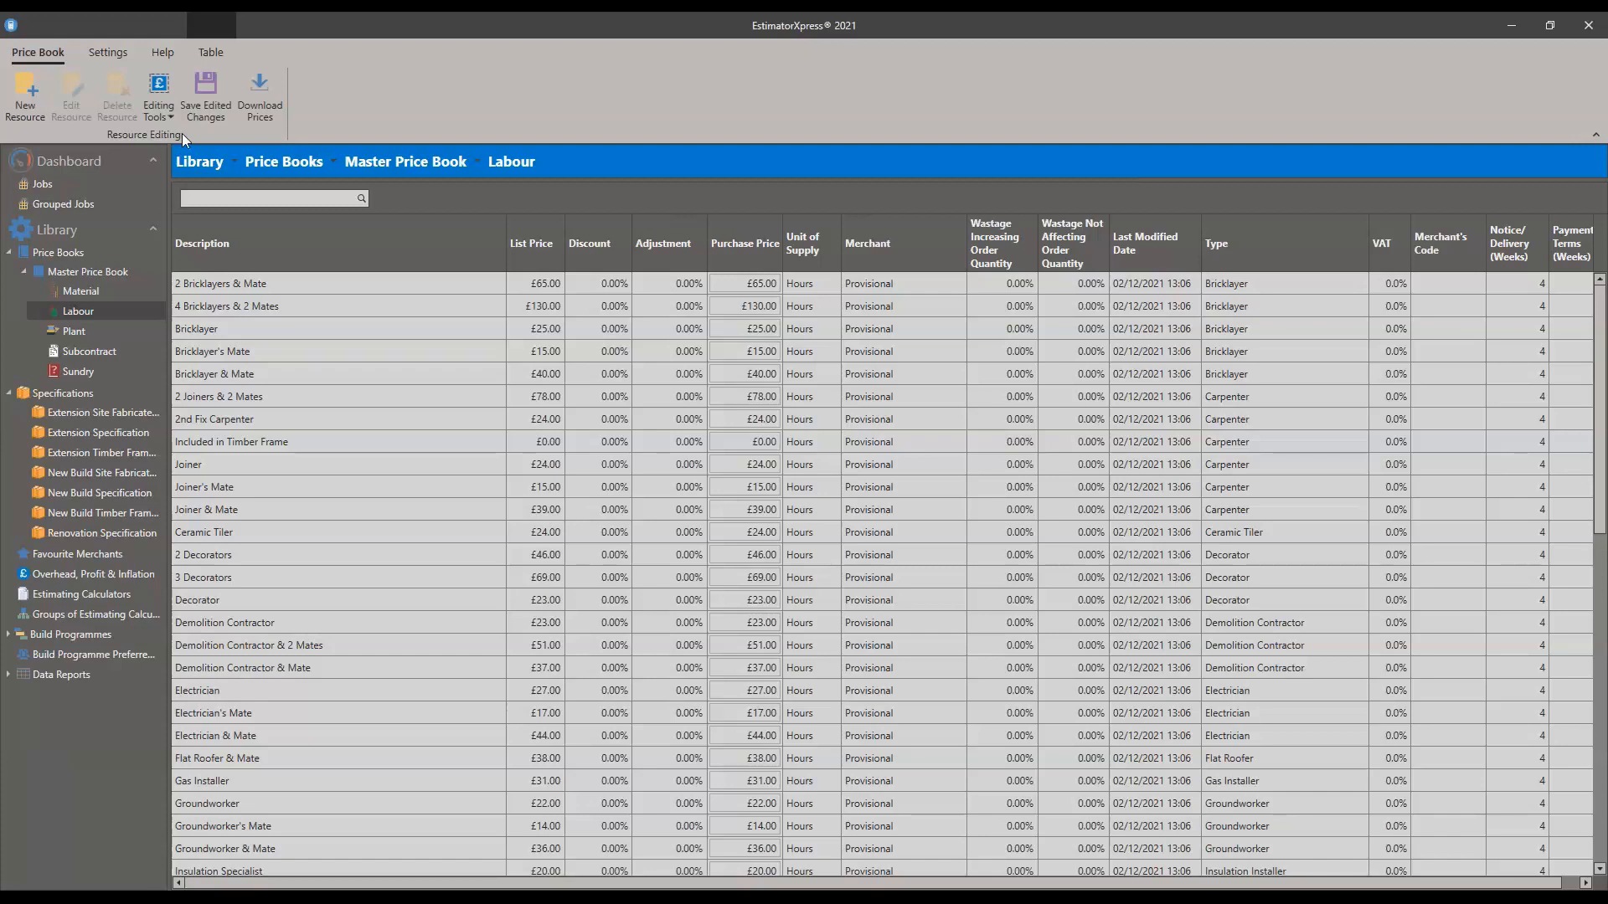
Step: Look through the editable purchase prices of the bricklayer and joiner labour resources
{"action": "left_click", "coordinate": [752, 284]}
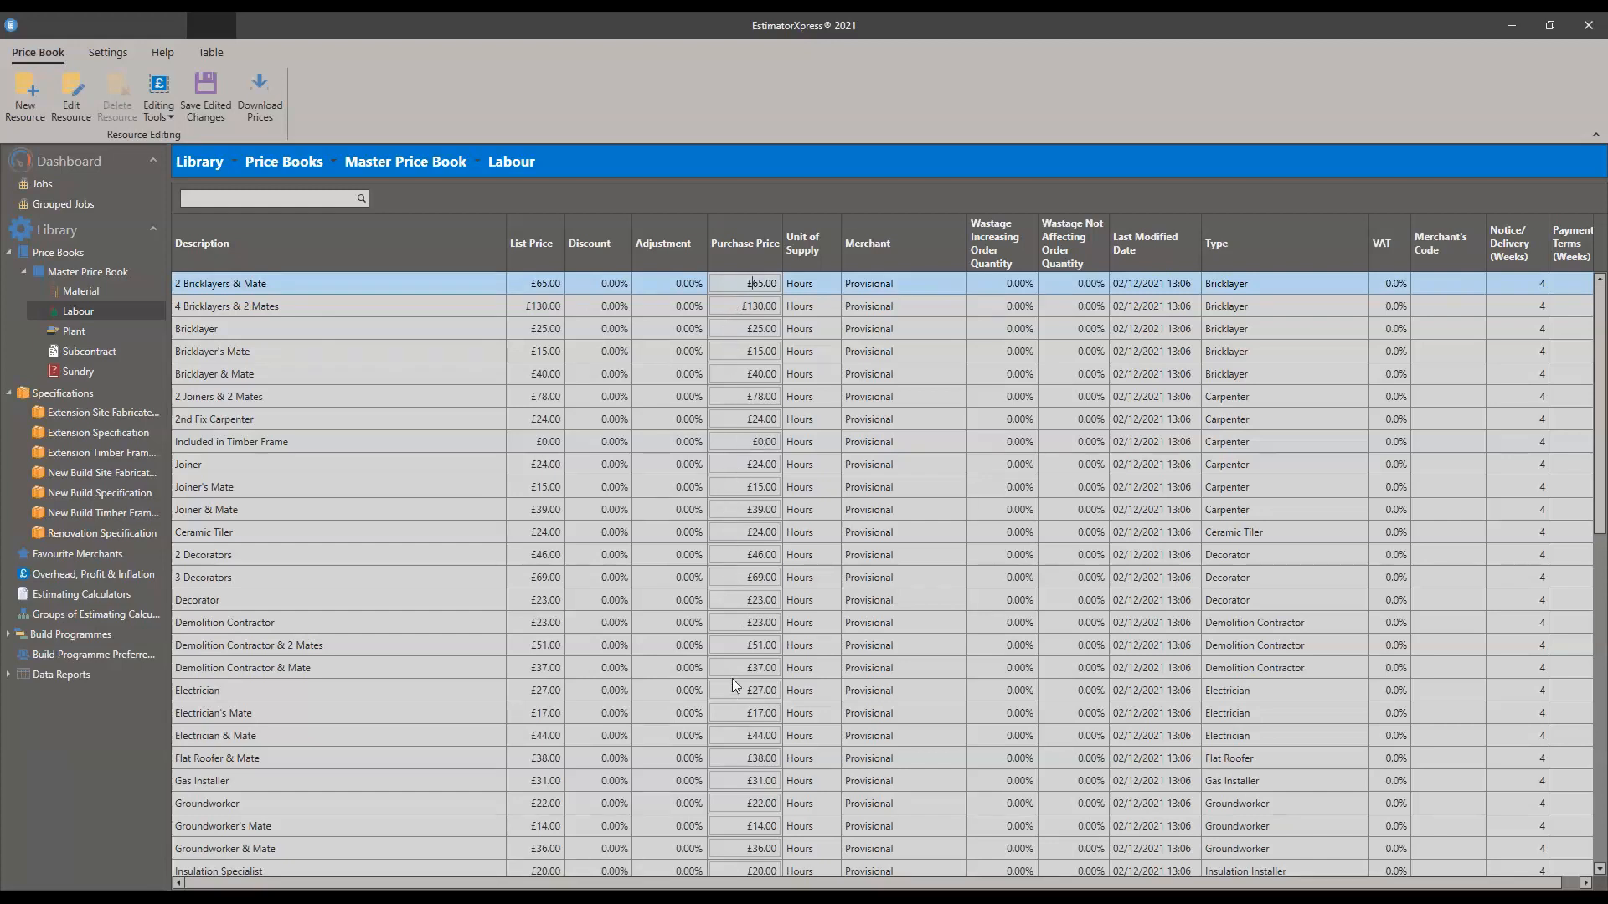
{"action": "key", "text": "Down"}
{"action": "left_click", "coordinate": [748, 328]}
{"action": "left_click", "coordinate": [751, 373]}
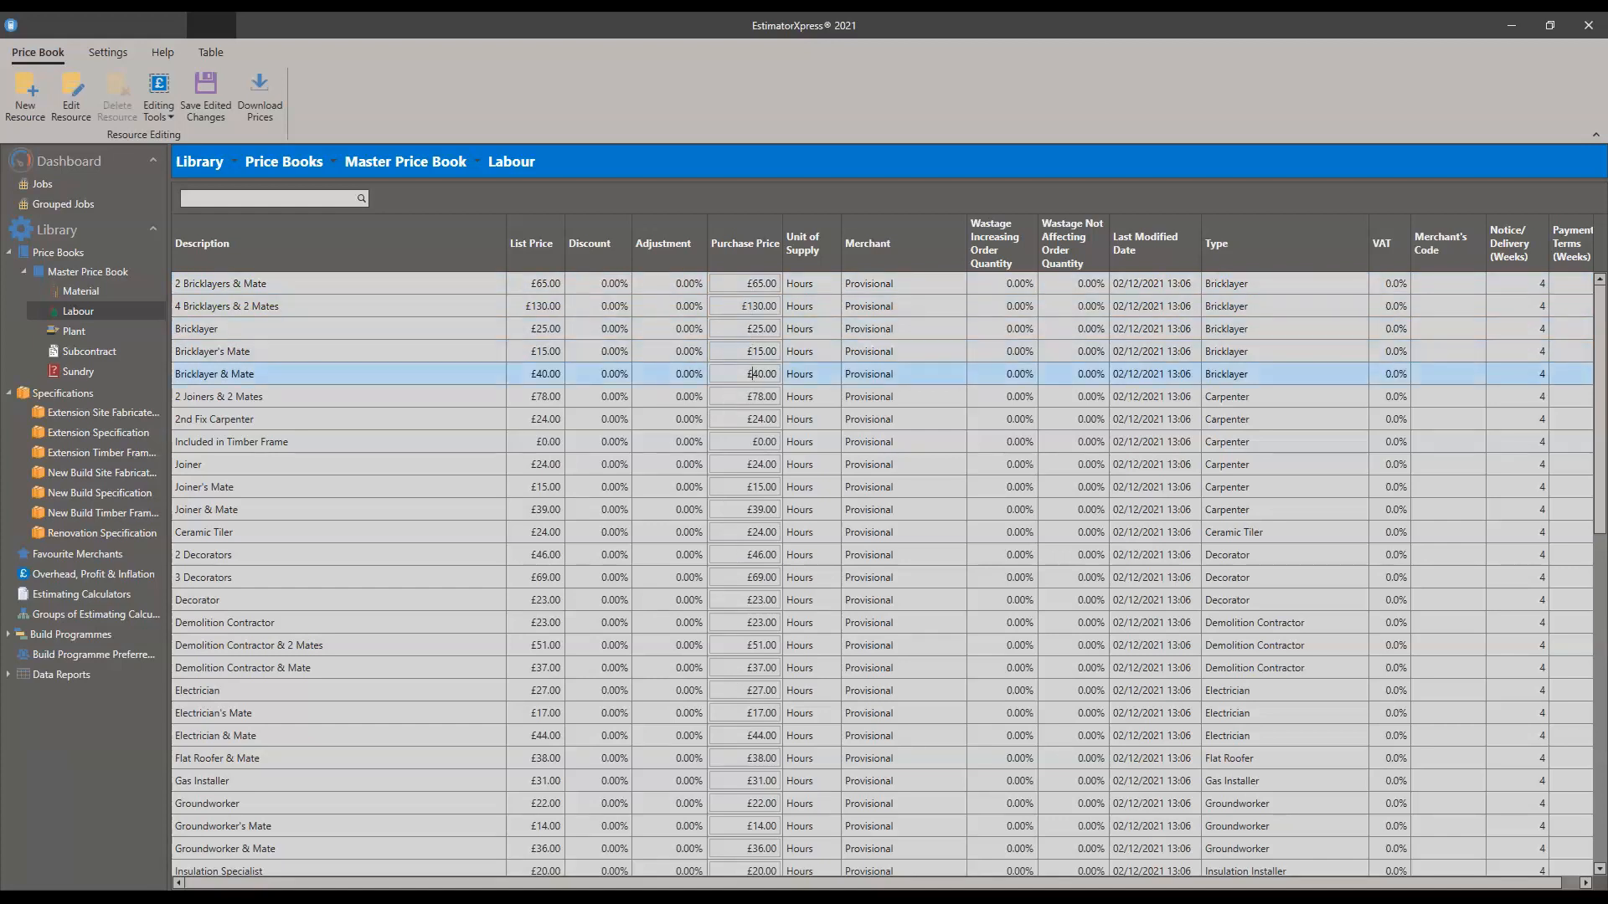
{"action": "left_click", "coordinate": [745, 398]}
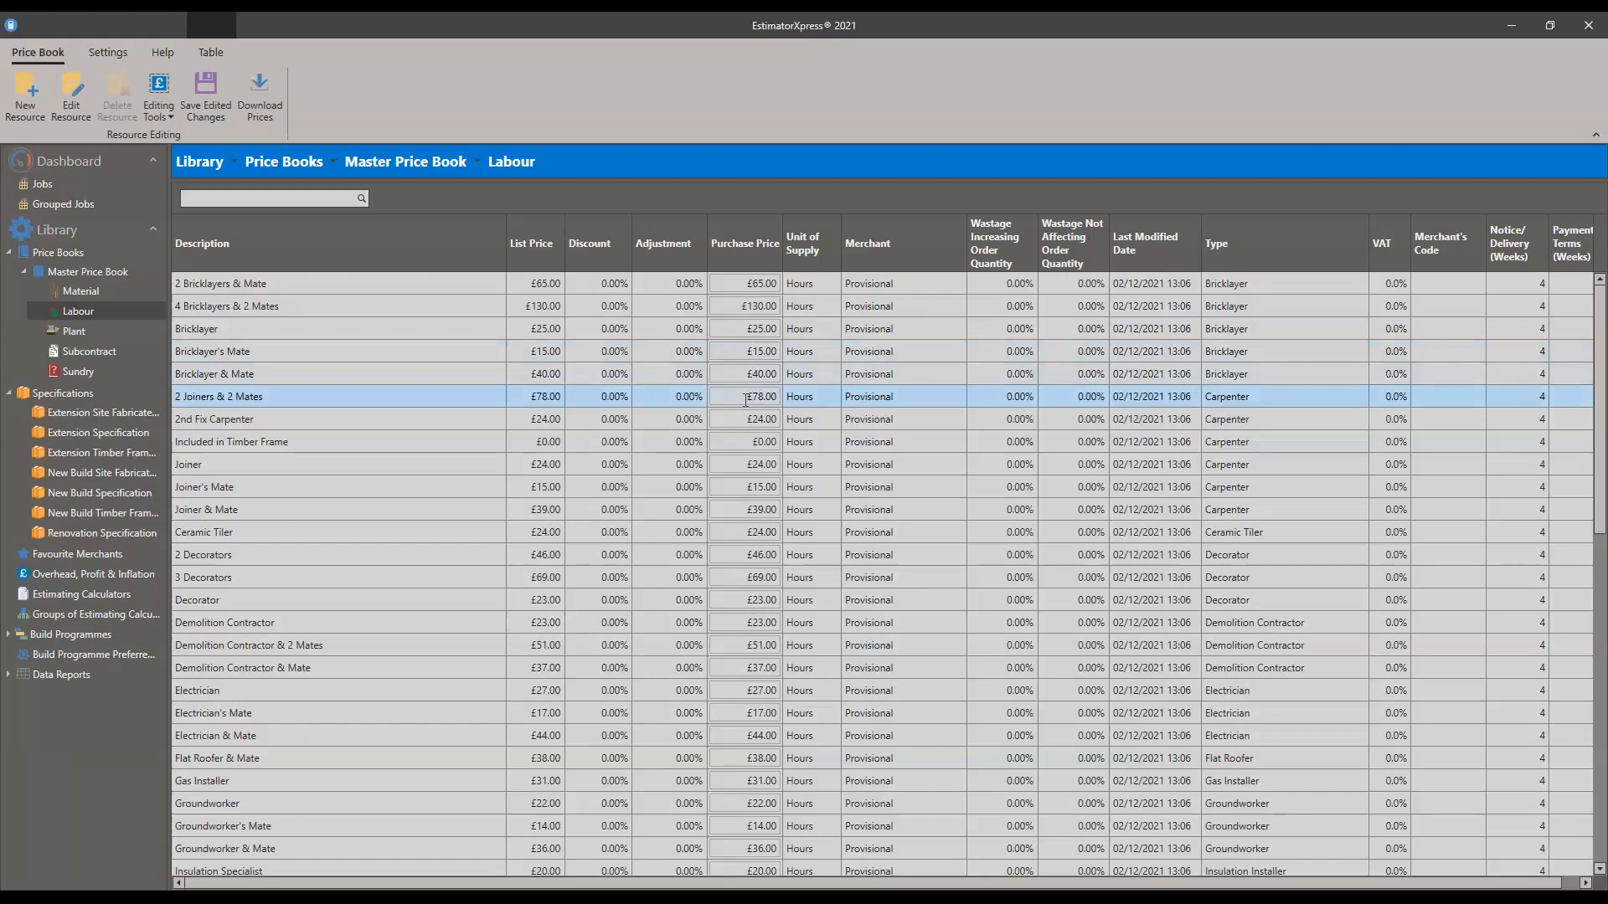
{"action": "left_click", "coordinate": [751, 352]}
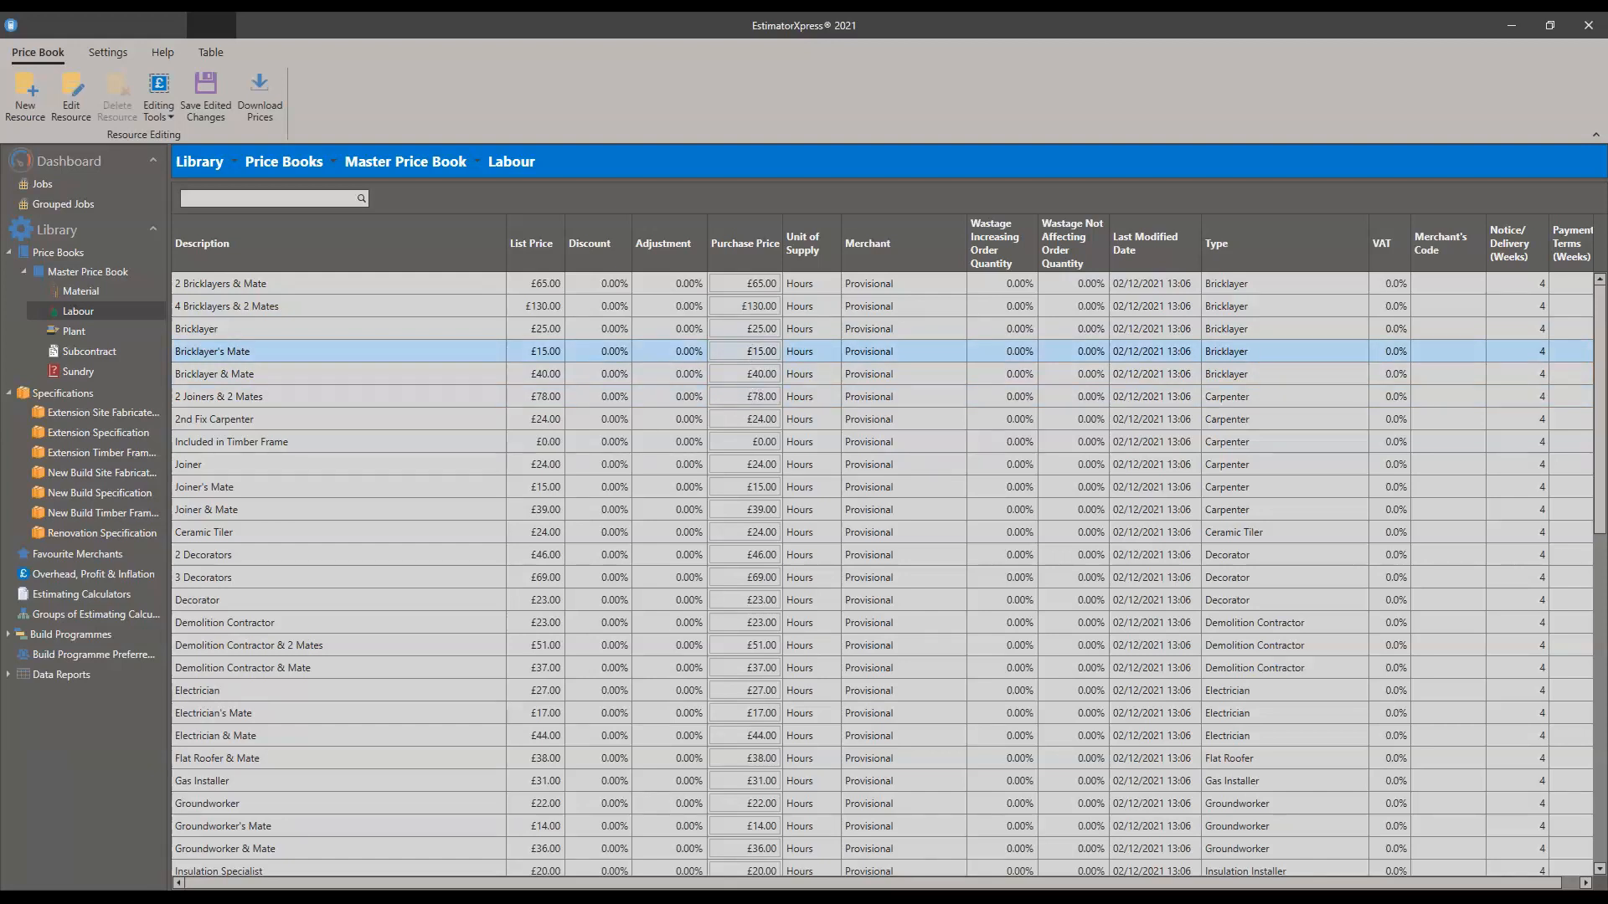
Step: Set the purchase price of the Bricklayer labour resource to £30.00
{"action": "left_click", "coordinate": [755, 328]}
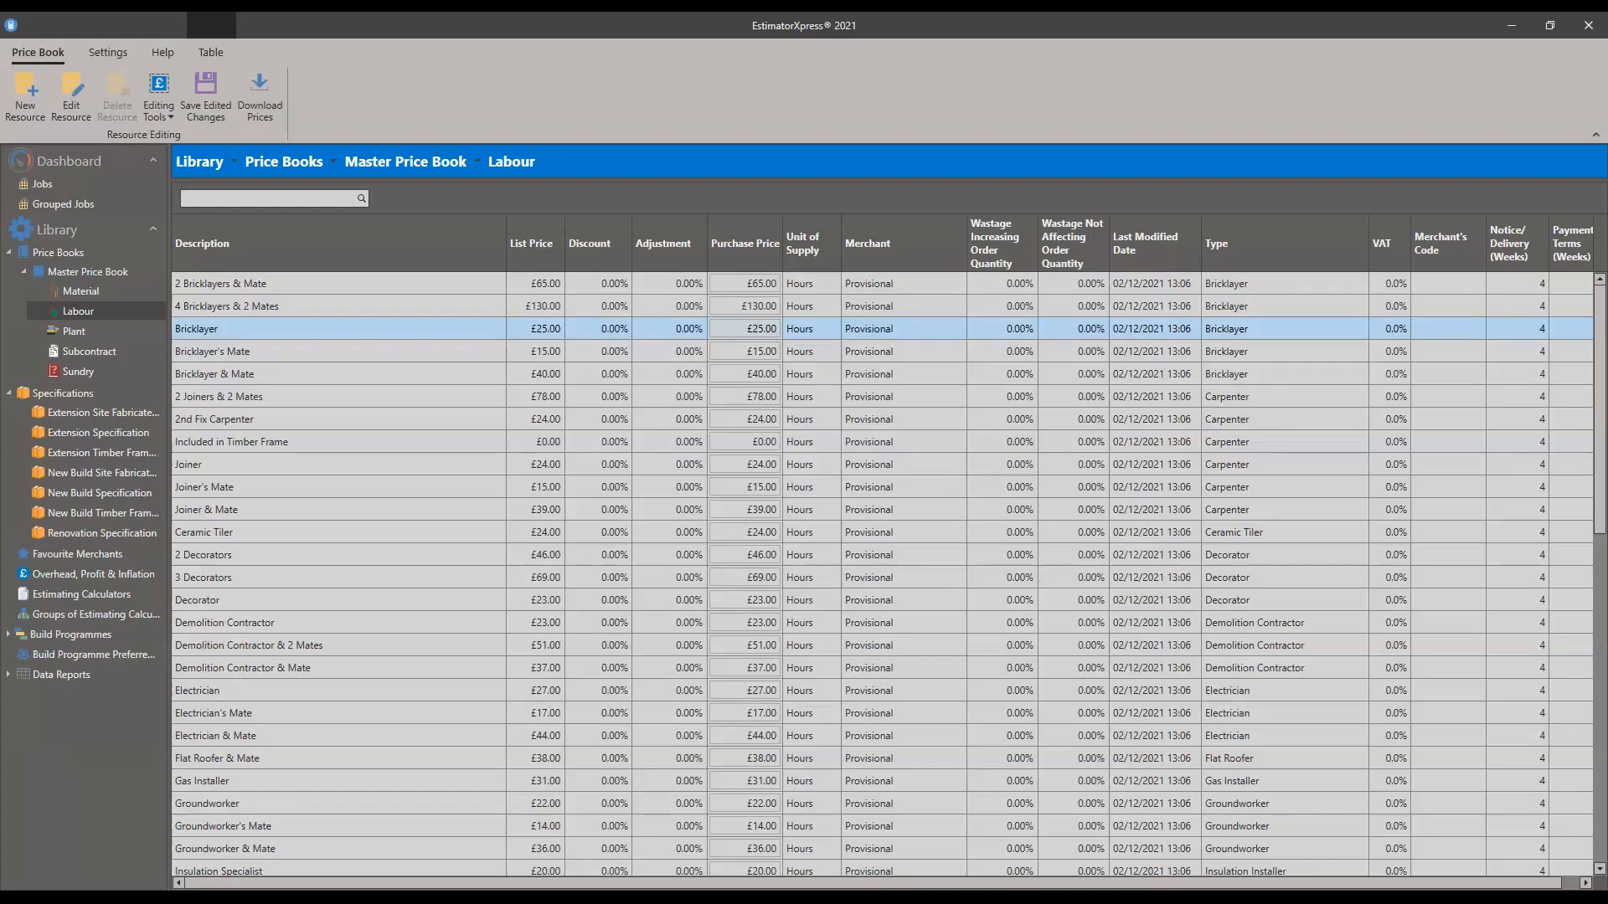
{"action": "left_click", "coordinate": [775, 328]}
{"action": "left_click", "coordinate": [738, 352]}
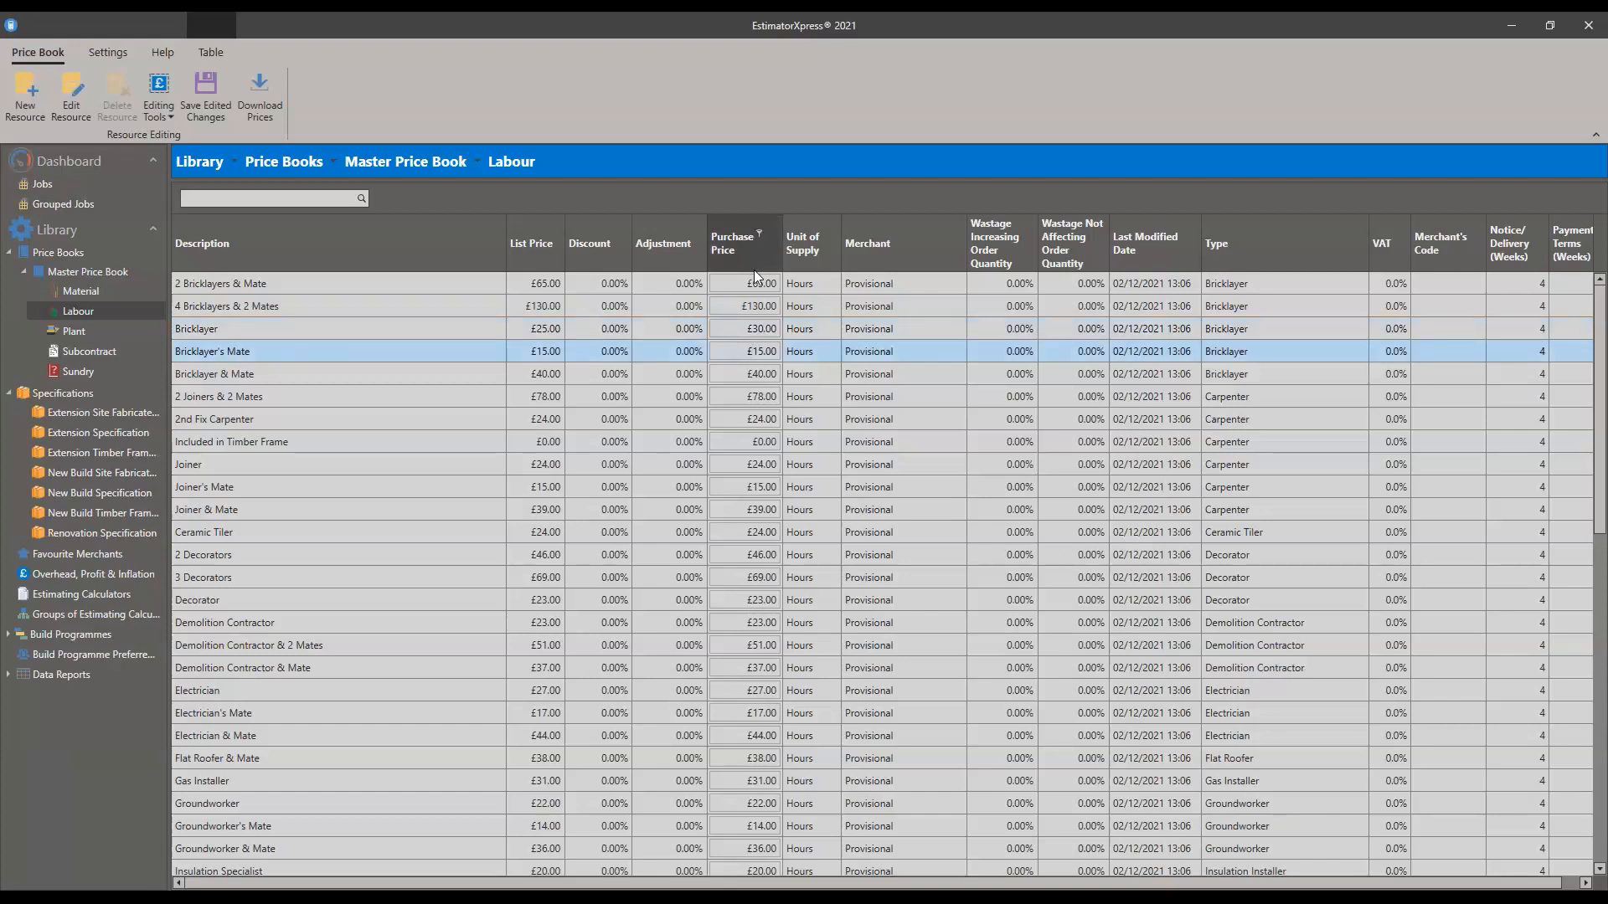
{"action": "left_click", "coordinate": [751, 331]}
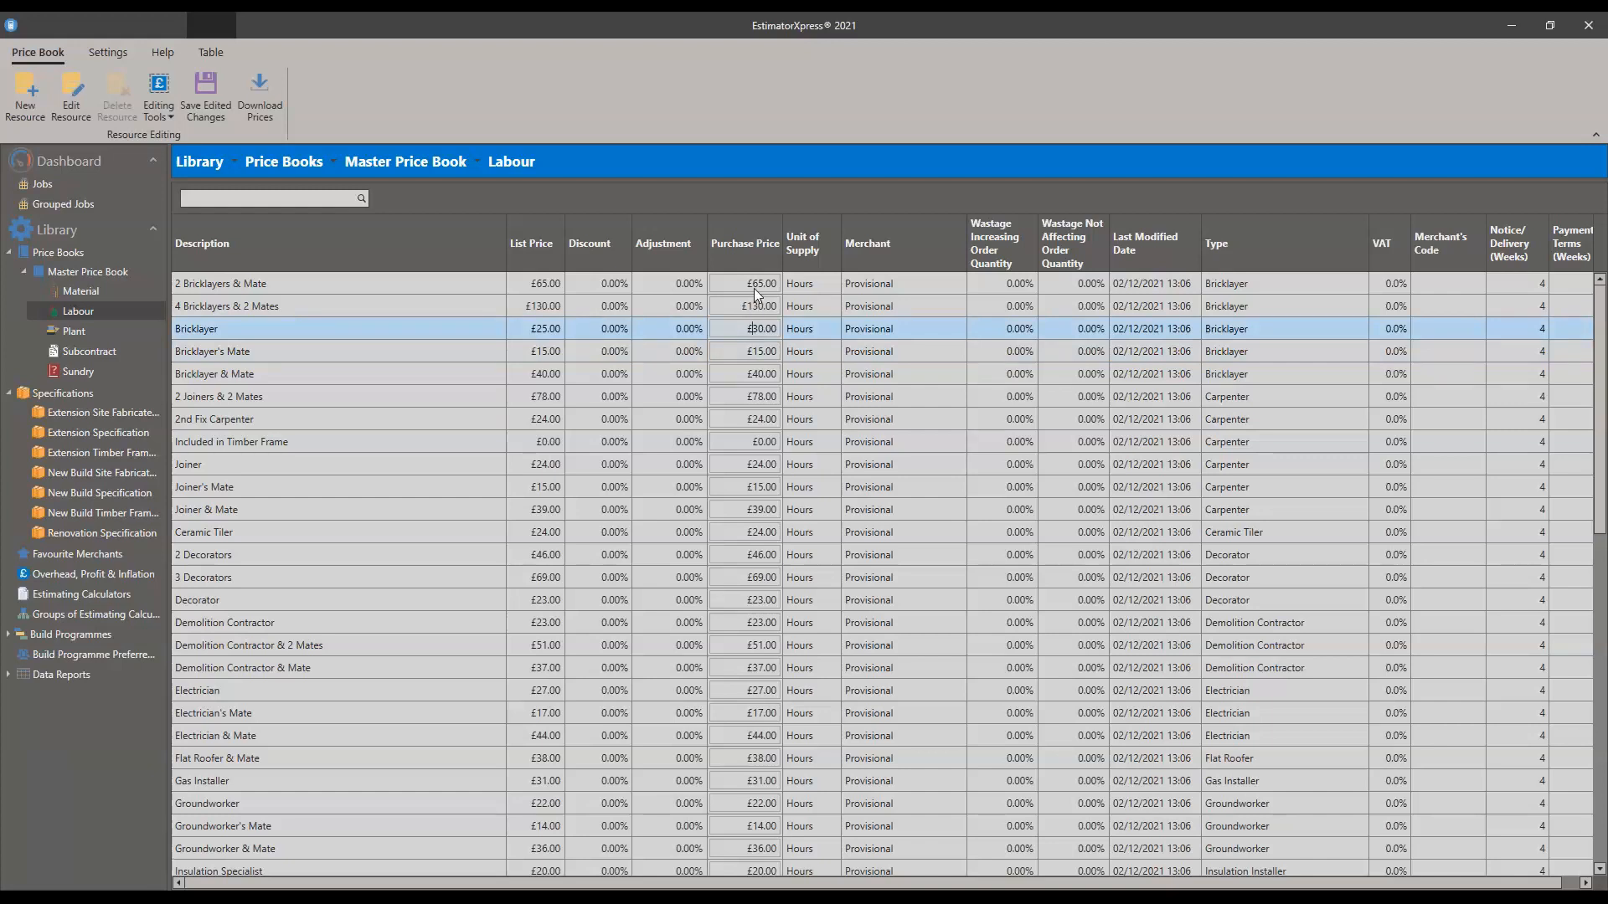
{"action": "left_click", "coordinate": [749, 352]}
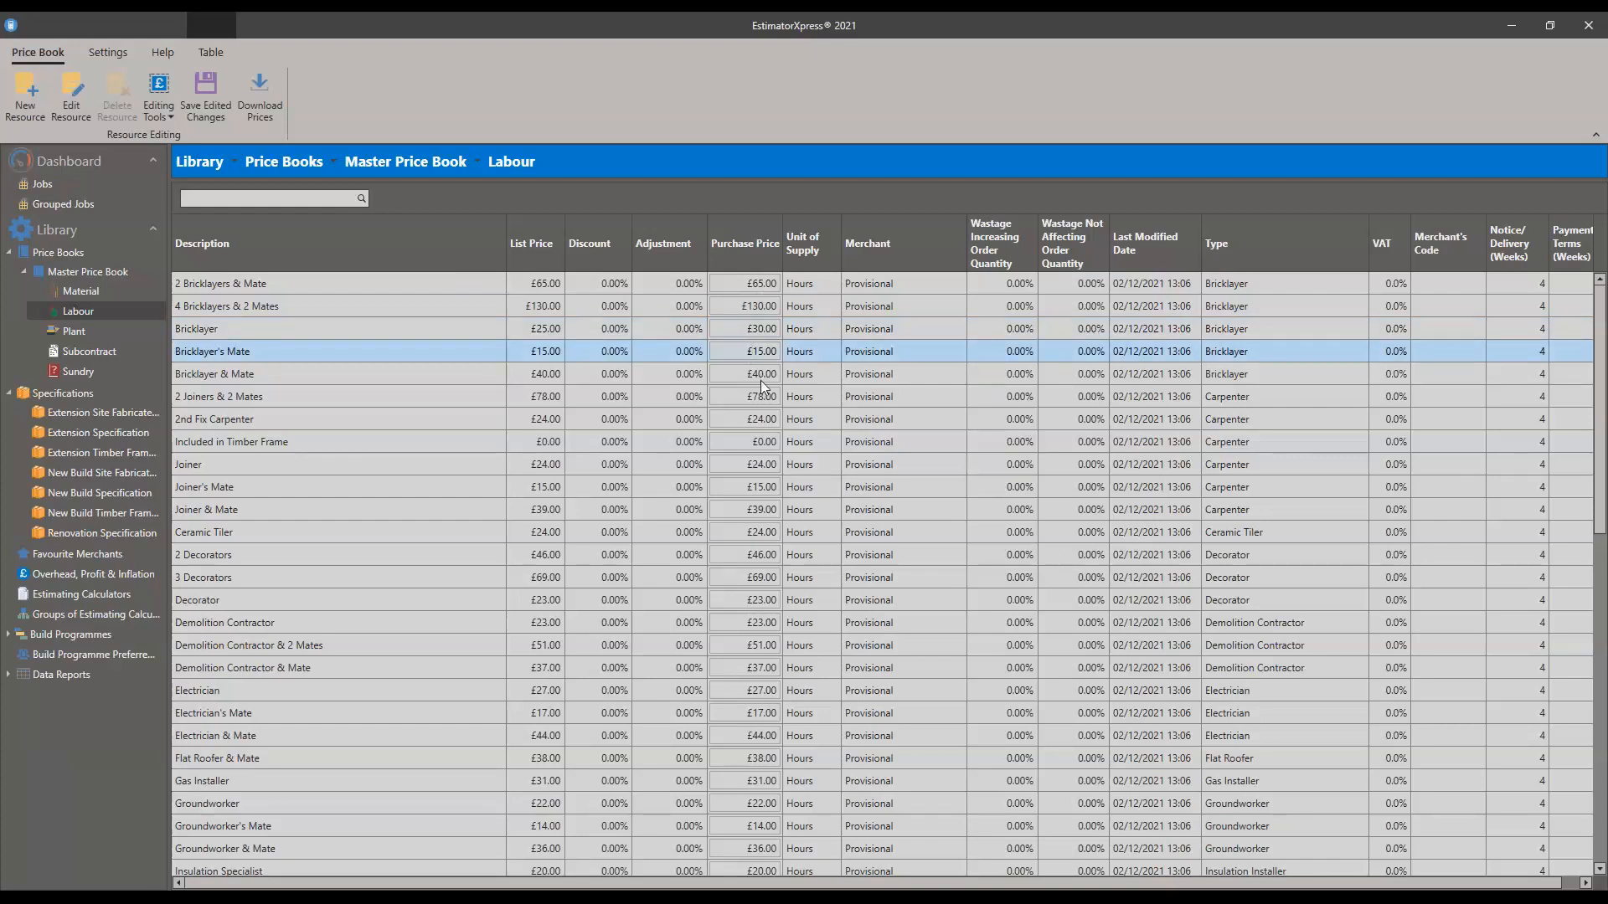
Step: Set the purchase price of Bricklayer & Mate to £45.00 and of 2 Bricklayers & Mate to £75.00
{"action": "left_click", "coordinate": [756, 371]}
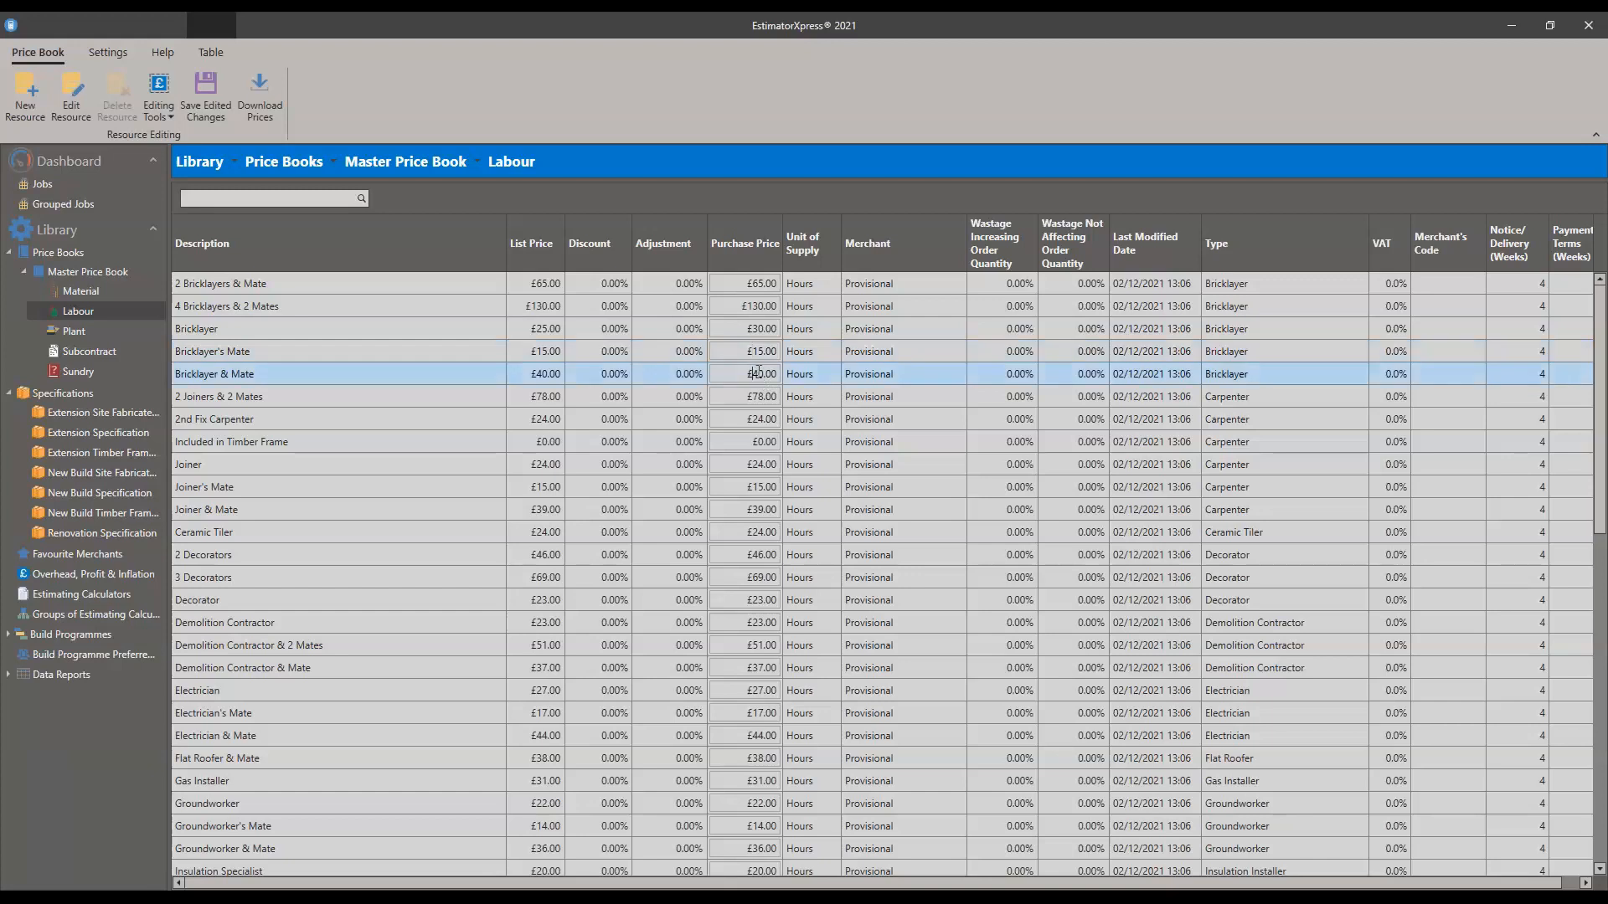
{"action": "key", "text": "Delete"}
{"action": "type", "text": "5"}
{"action": "left_click", "coordinate": [757, 283]}
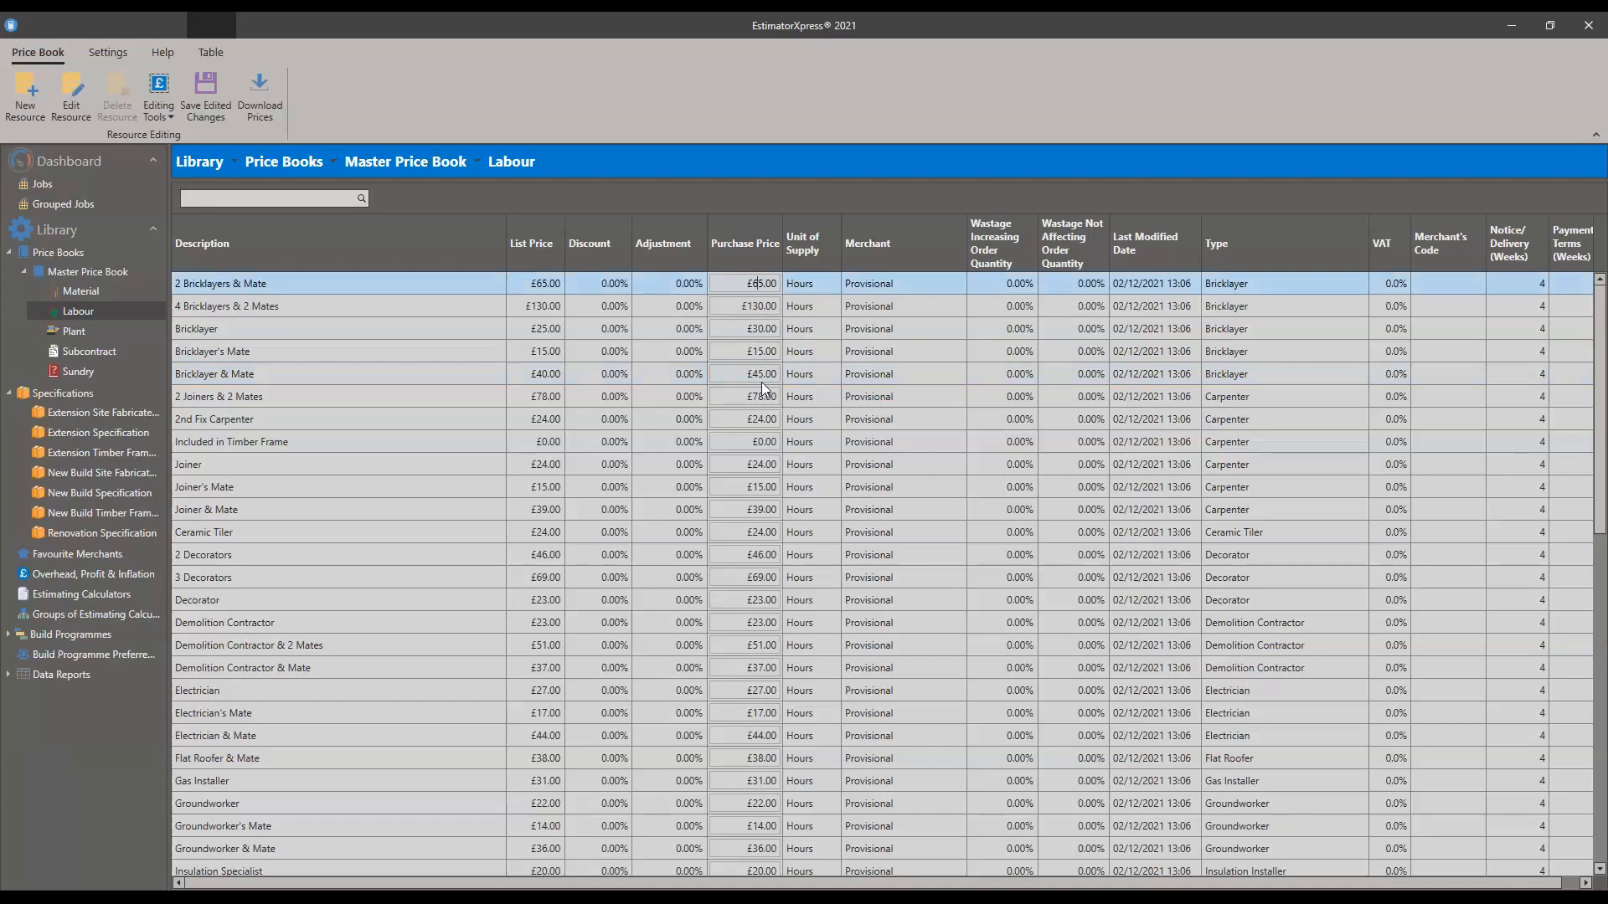
{"action": "key", "text": "BackSpace"}
{"action": "type", "text": "7"}
Step: Set the purchase price of 4 Bricklayers & 2 Mates to £150.00
{"action": "left_click", "coordinate": [752, 307]}
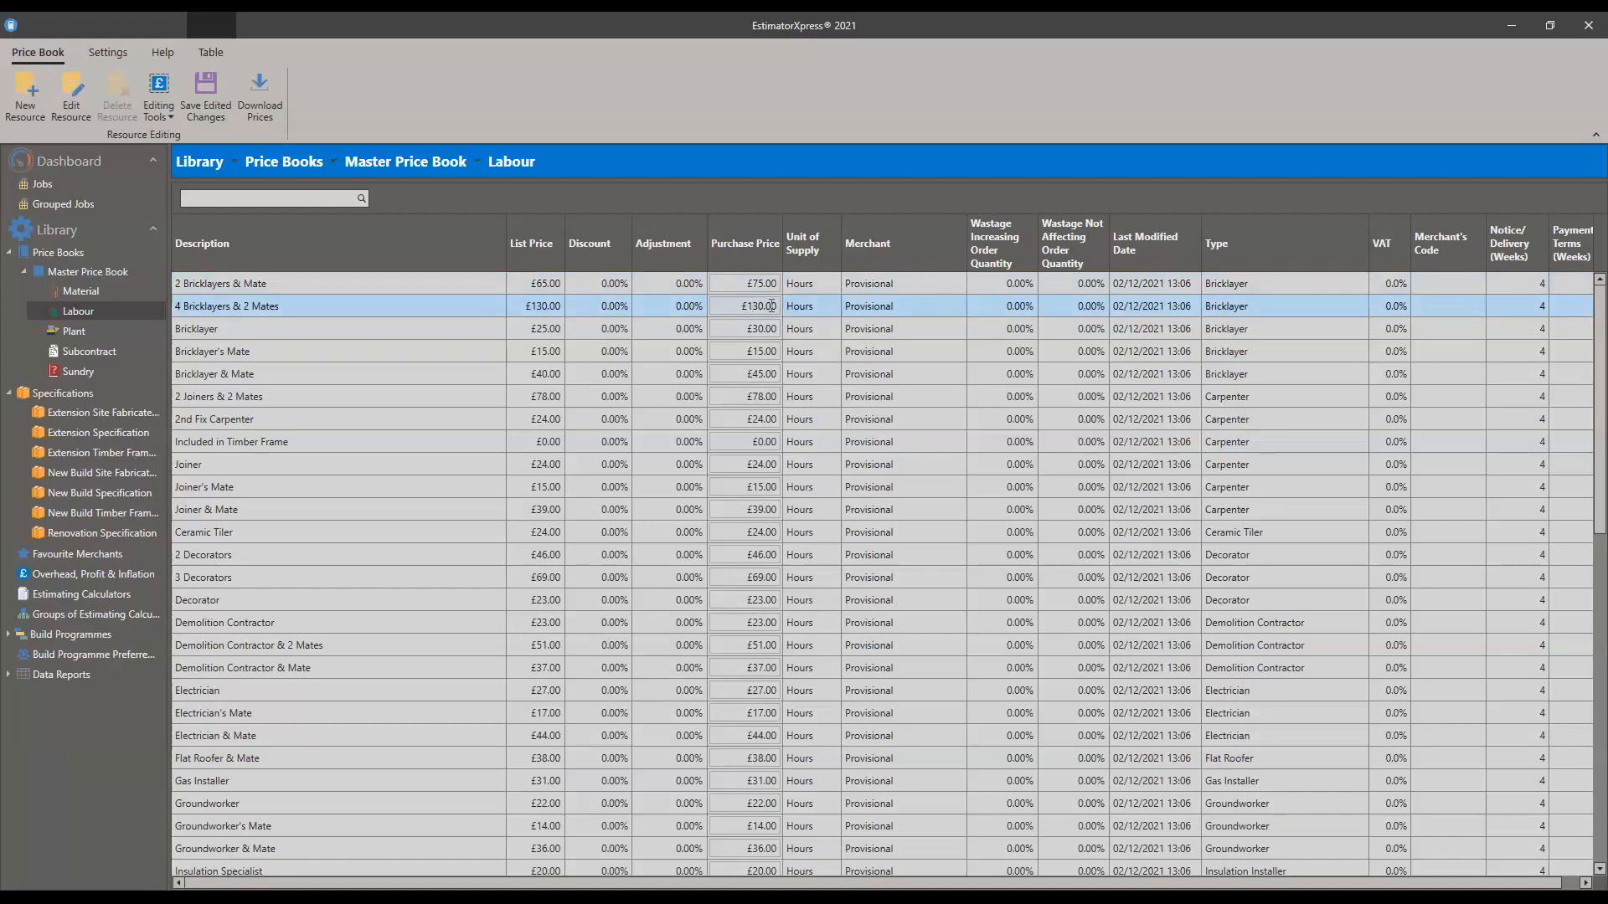
{"action": "key", "text": "Delete"}
{"action": "left_click", "coordinate": [757, 328]}
{"action": "left_click", "coordinate": [752, 350]}
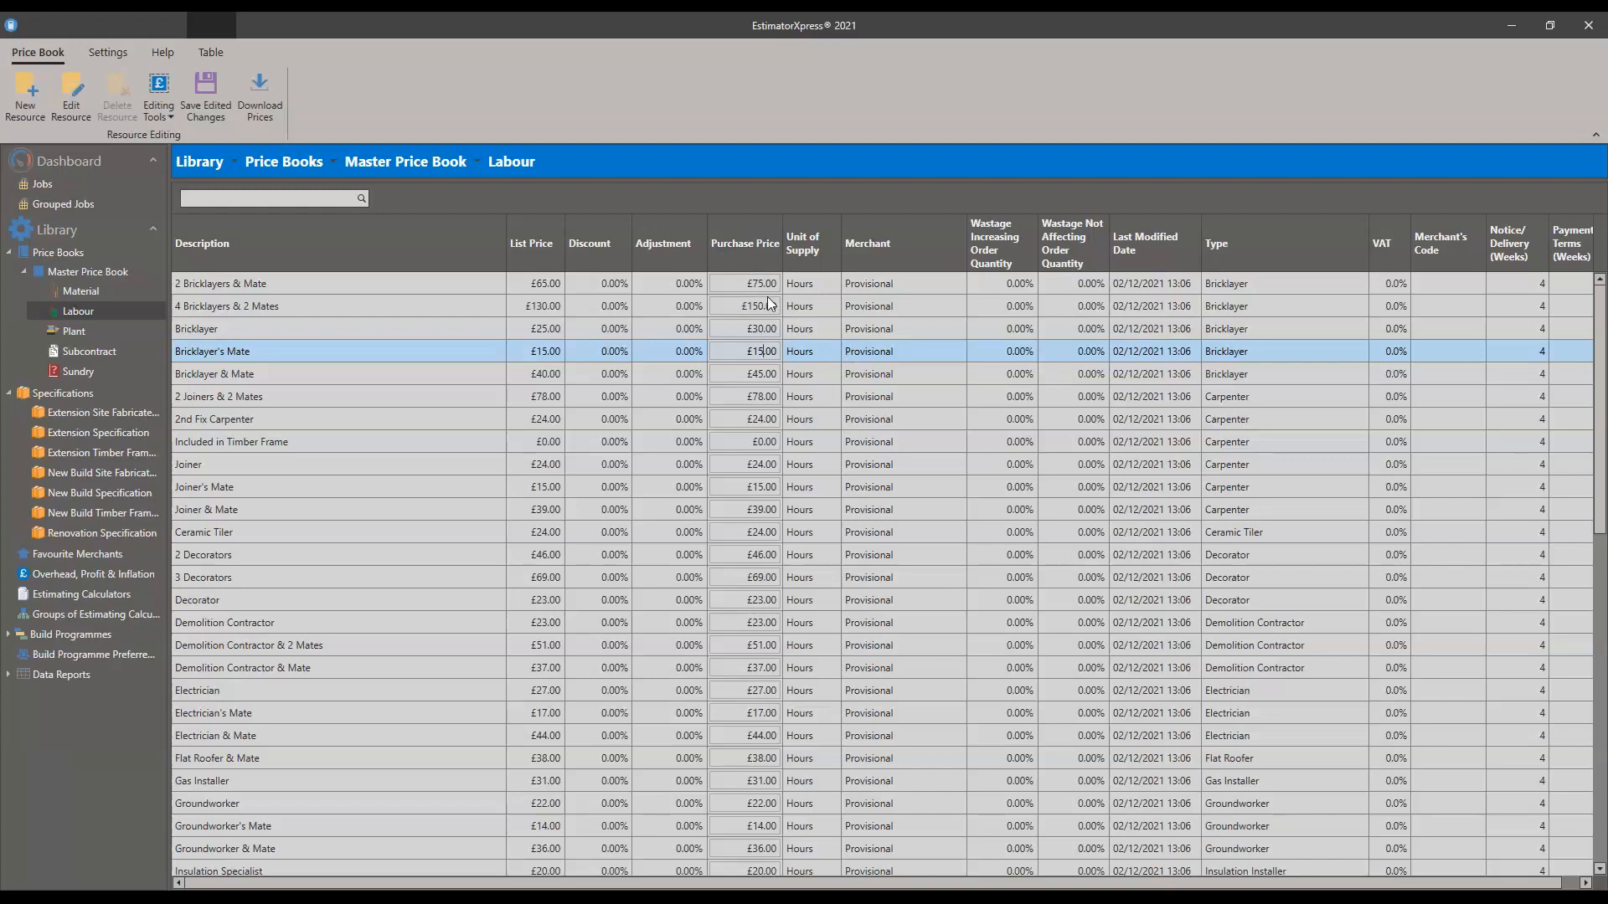
Step: Save the edited labour prices as adjustments to the list prices
{"action": "left_click", "coordinate": [205, 96]}
{"action": "left_click", "coordinate": [194, 99]}
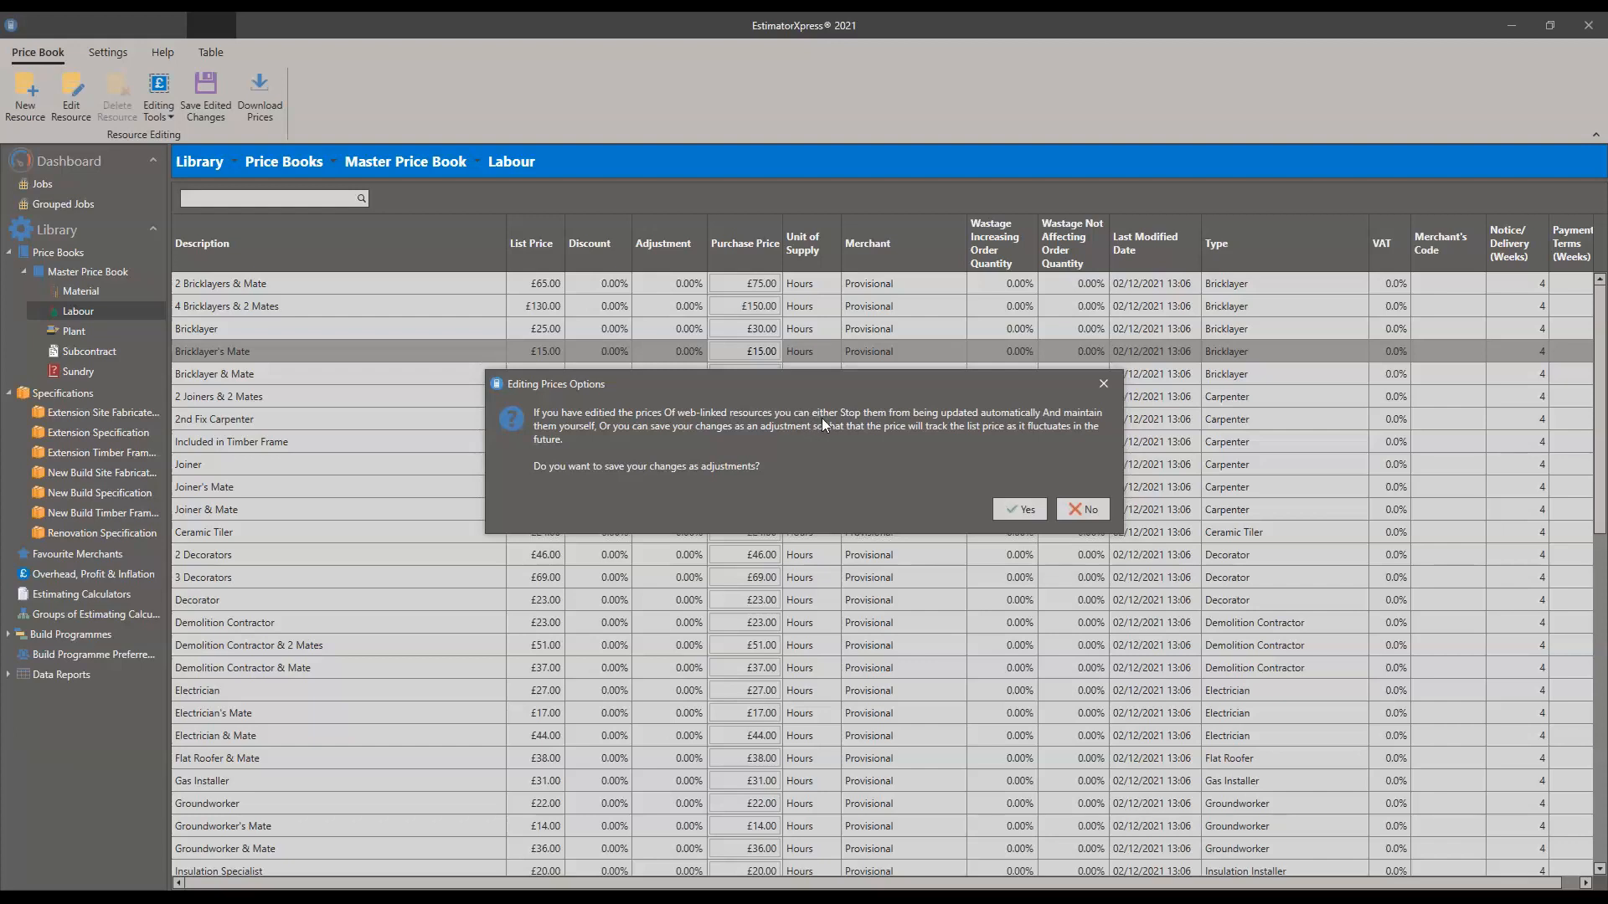
{"action": "left_click", "coordinate": [1008, 516]}
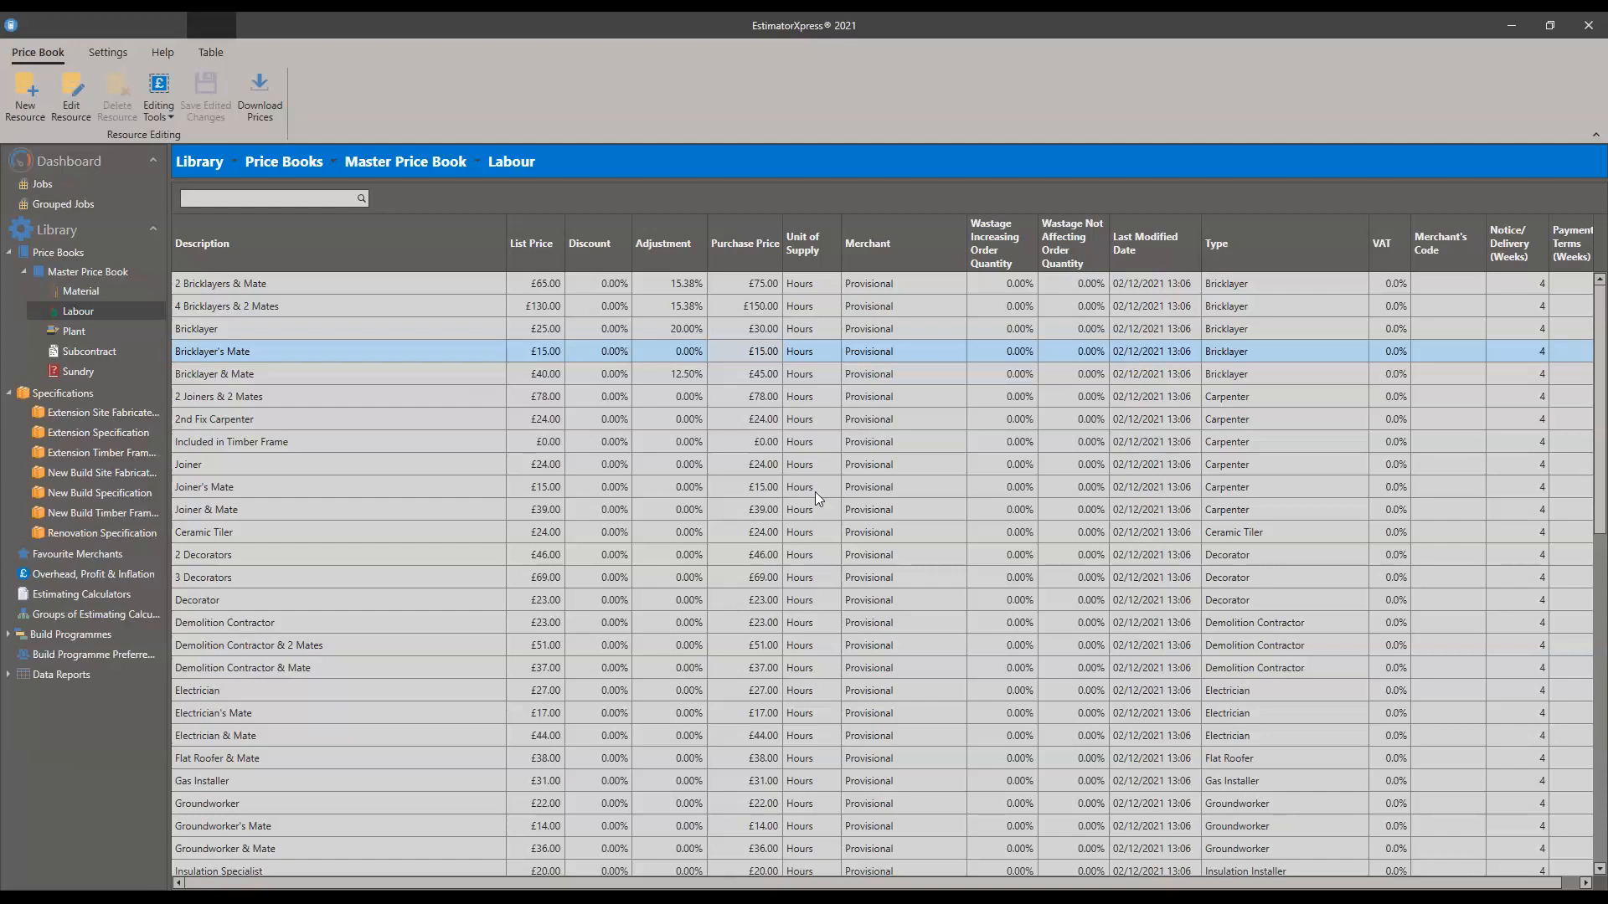
Step: Review the adjustment percentages and purchase prices of the bricklayer resources
{"action": "left_click", "coordinate": [659, 290]}
{"action": "left_click", "coordinate": [765, 444]}
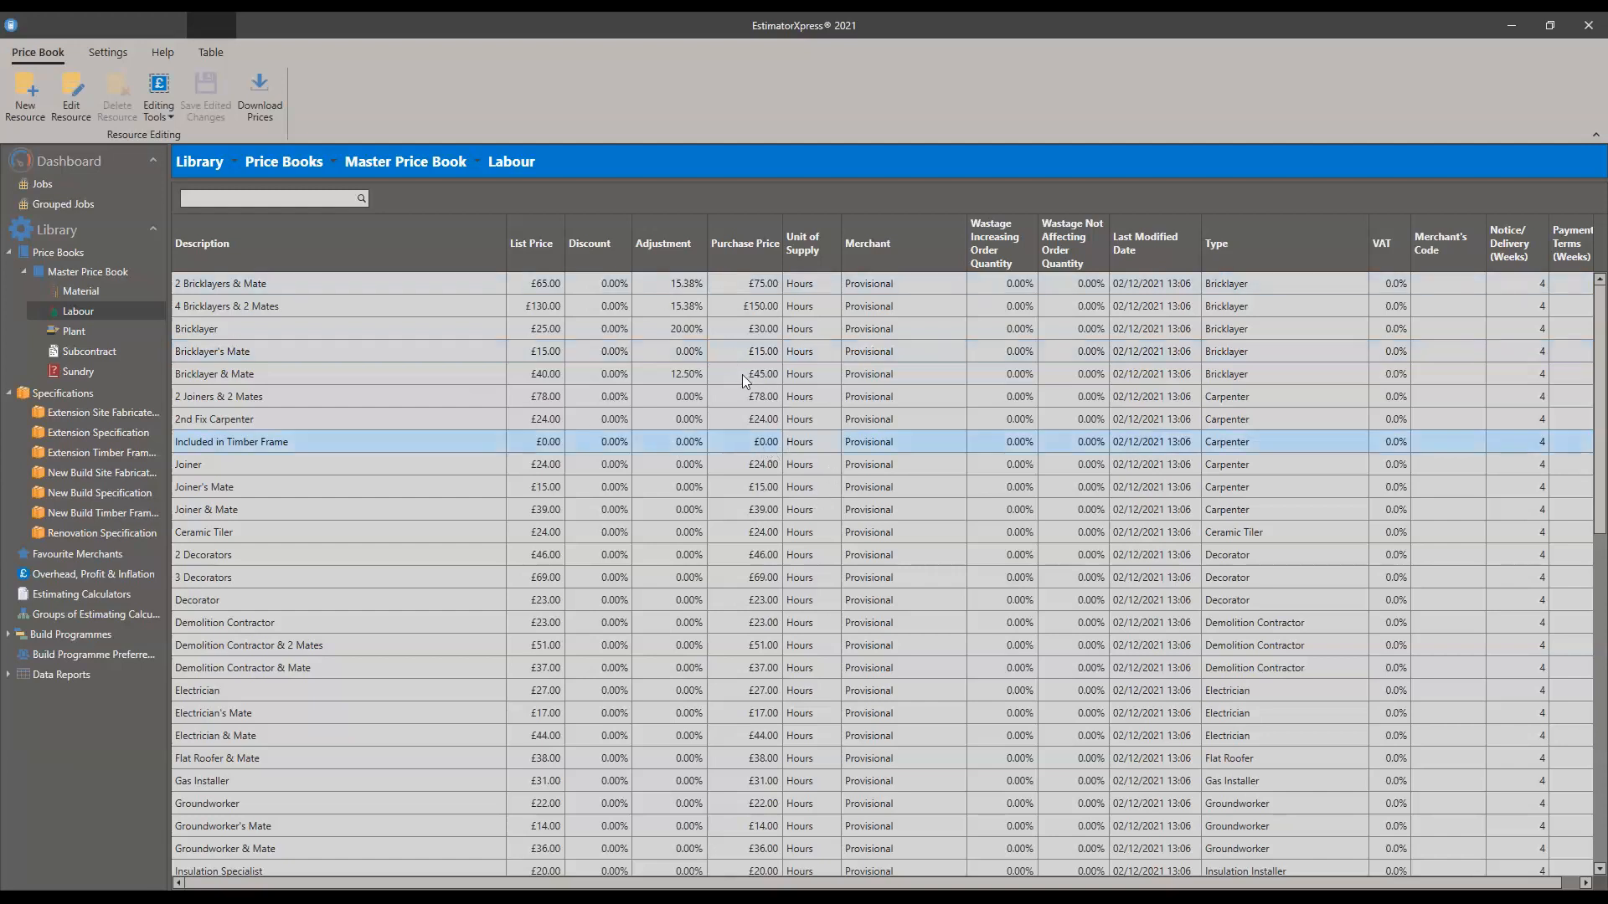
{"action": "left_click", "coordinate": [685, 284]}
{"action": "left_click", "coordinate": [686, 307]}
{"action": "left_click", "coordinate": [690, 328]}
{"action": "left_click", "coordinate": [695, 352]}
{"action": "left_click", "coordinate": [696, 374]}
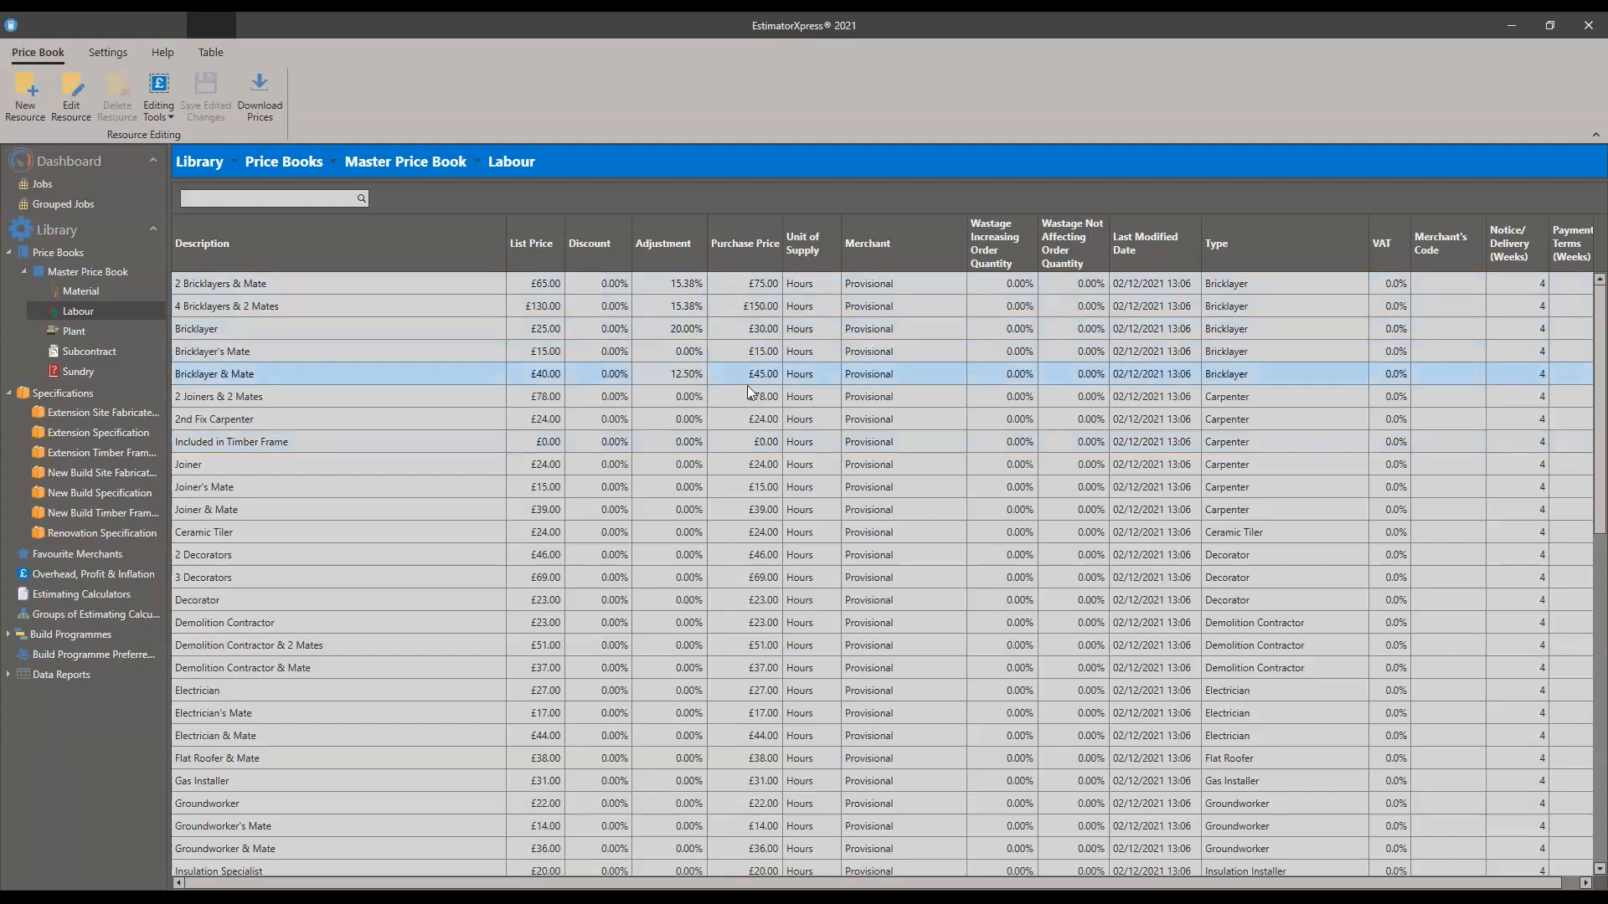
{"action": "left_click", "coordinate": [731, 375]}
{"action": "left_click", "coordinate": [757, 307]}
{"action": "left_click", "coordinate": [755, 351]}
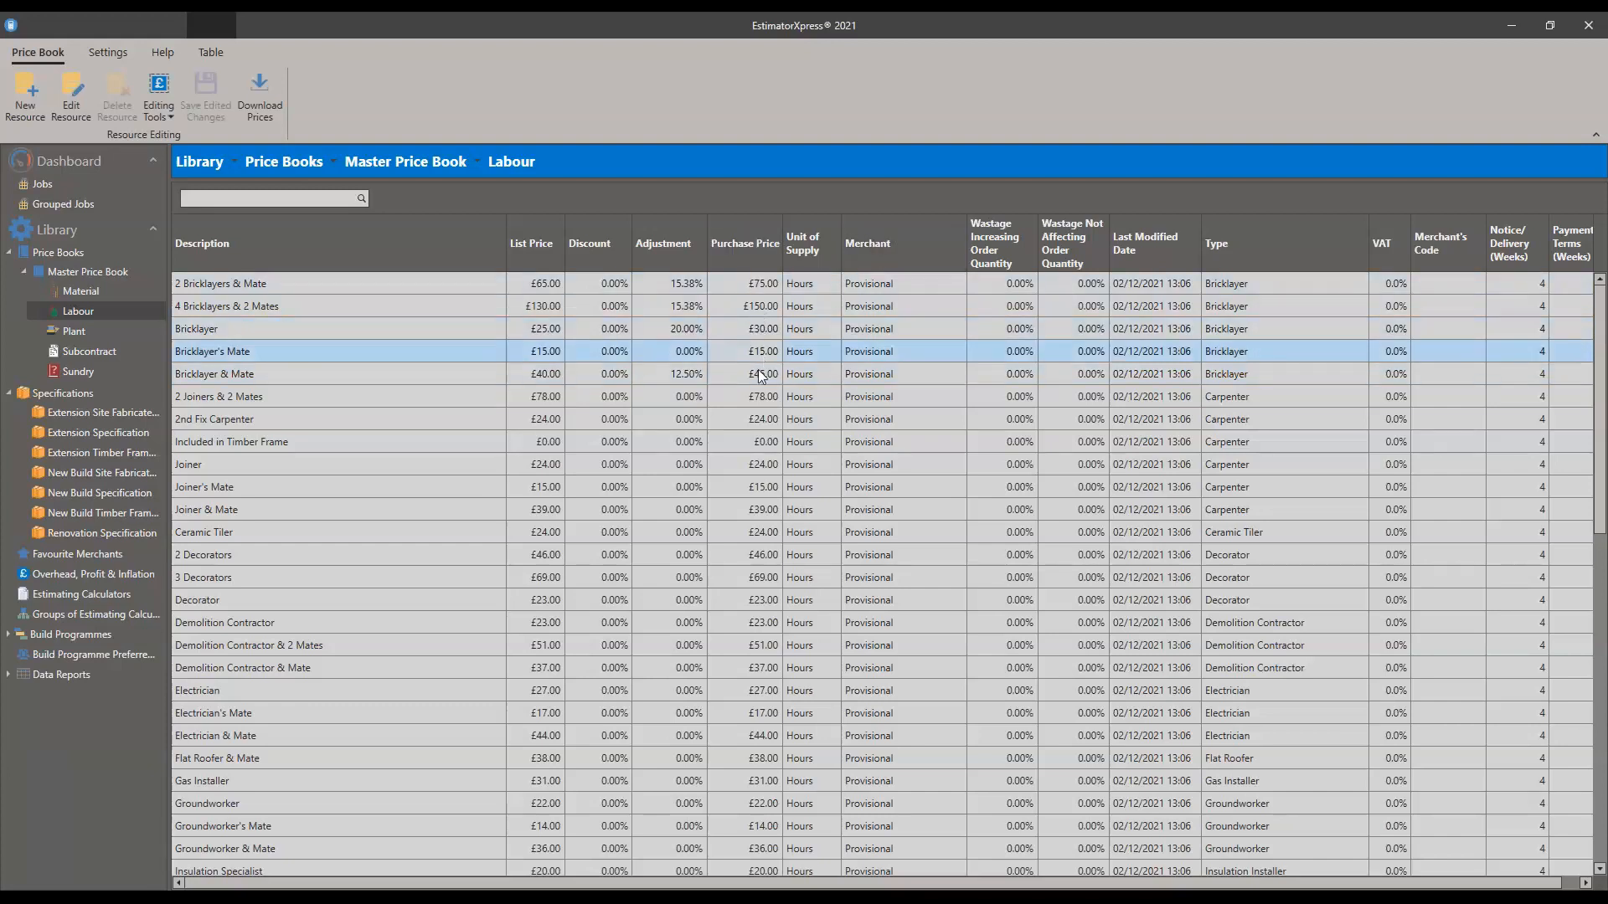
{"action": "left_click", "coordinate": [763, 420]}
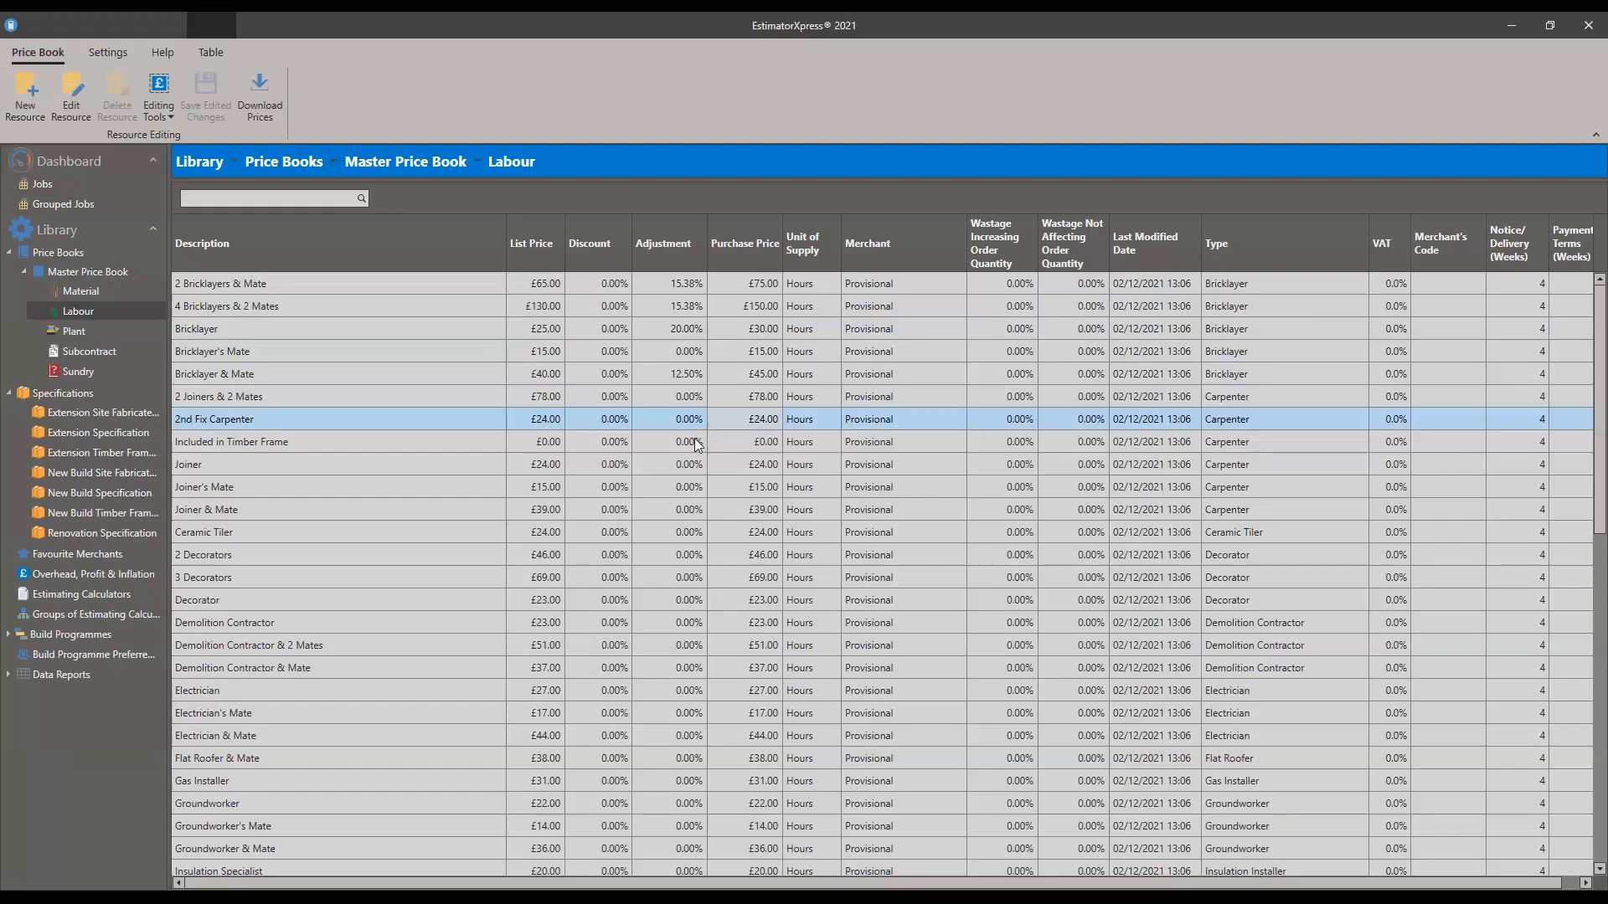
Step: Look through the rest of the labour resources down to the sundry labour, including General Labourer, and return to the start
{"action": "scroll", "coordinate": [706, 420], "scroll_direction": "down", "scroll_amount": 4}
{"action": "scroll", "coordinate": [686, 440], "scroll_direction": "down", "scroll_amount": 4}
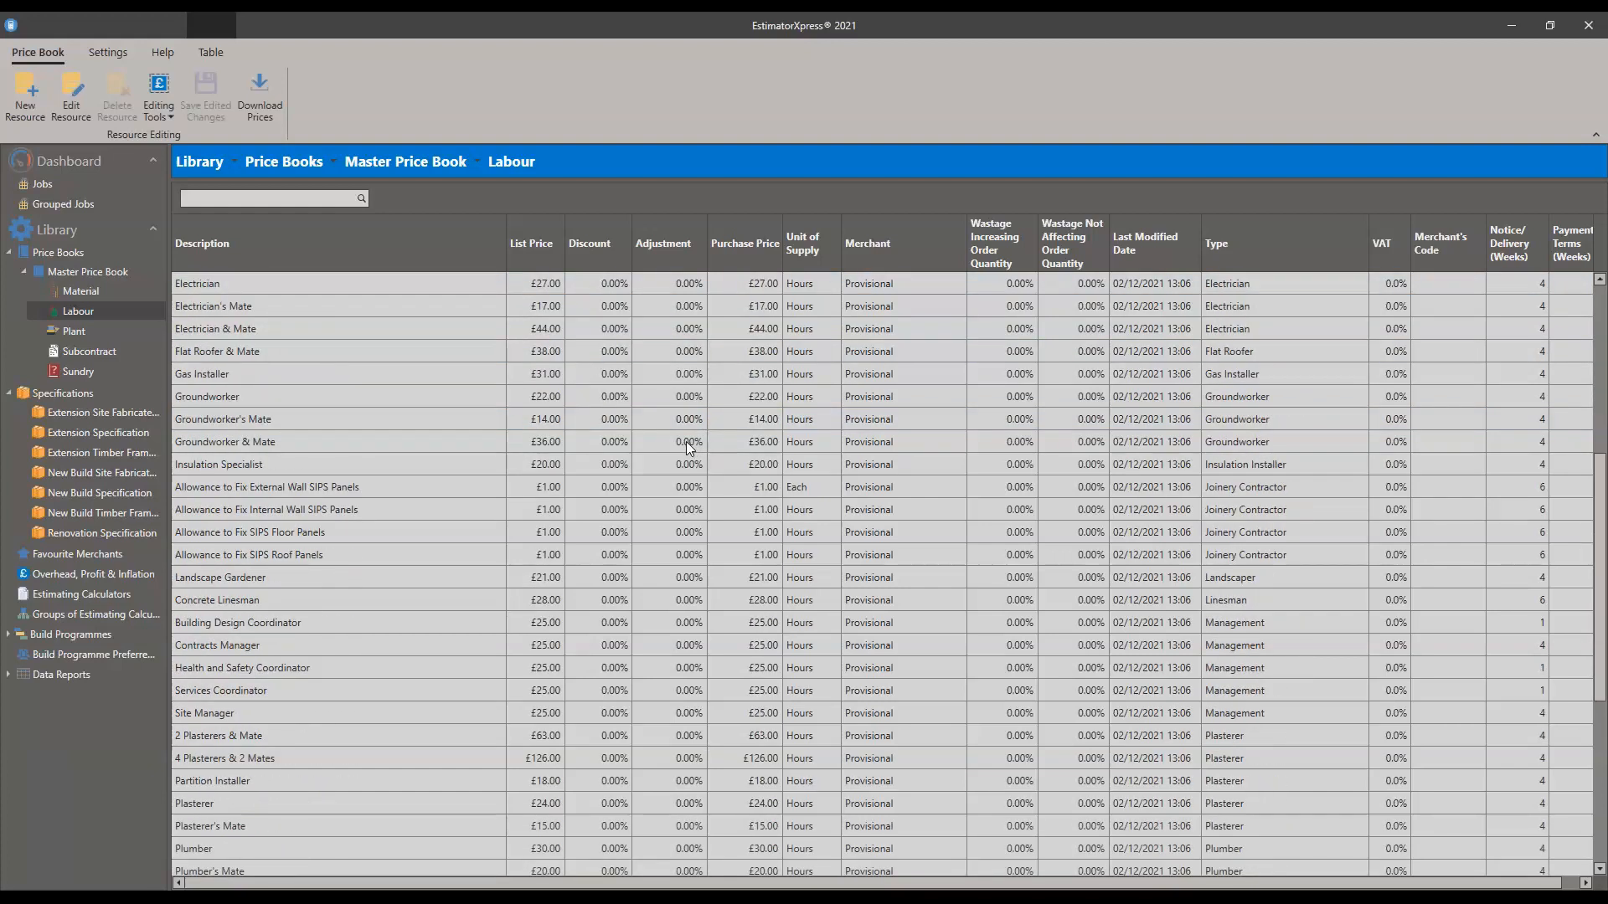
{"action": "scroll", "coordinate": [686, 442], "scroll_direction": "down", "scroll_amount": 1}
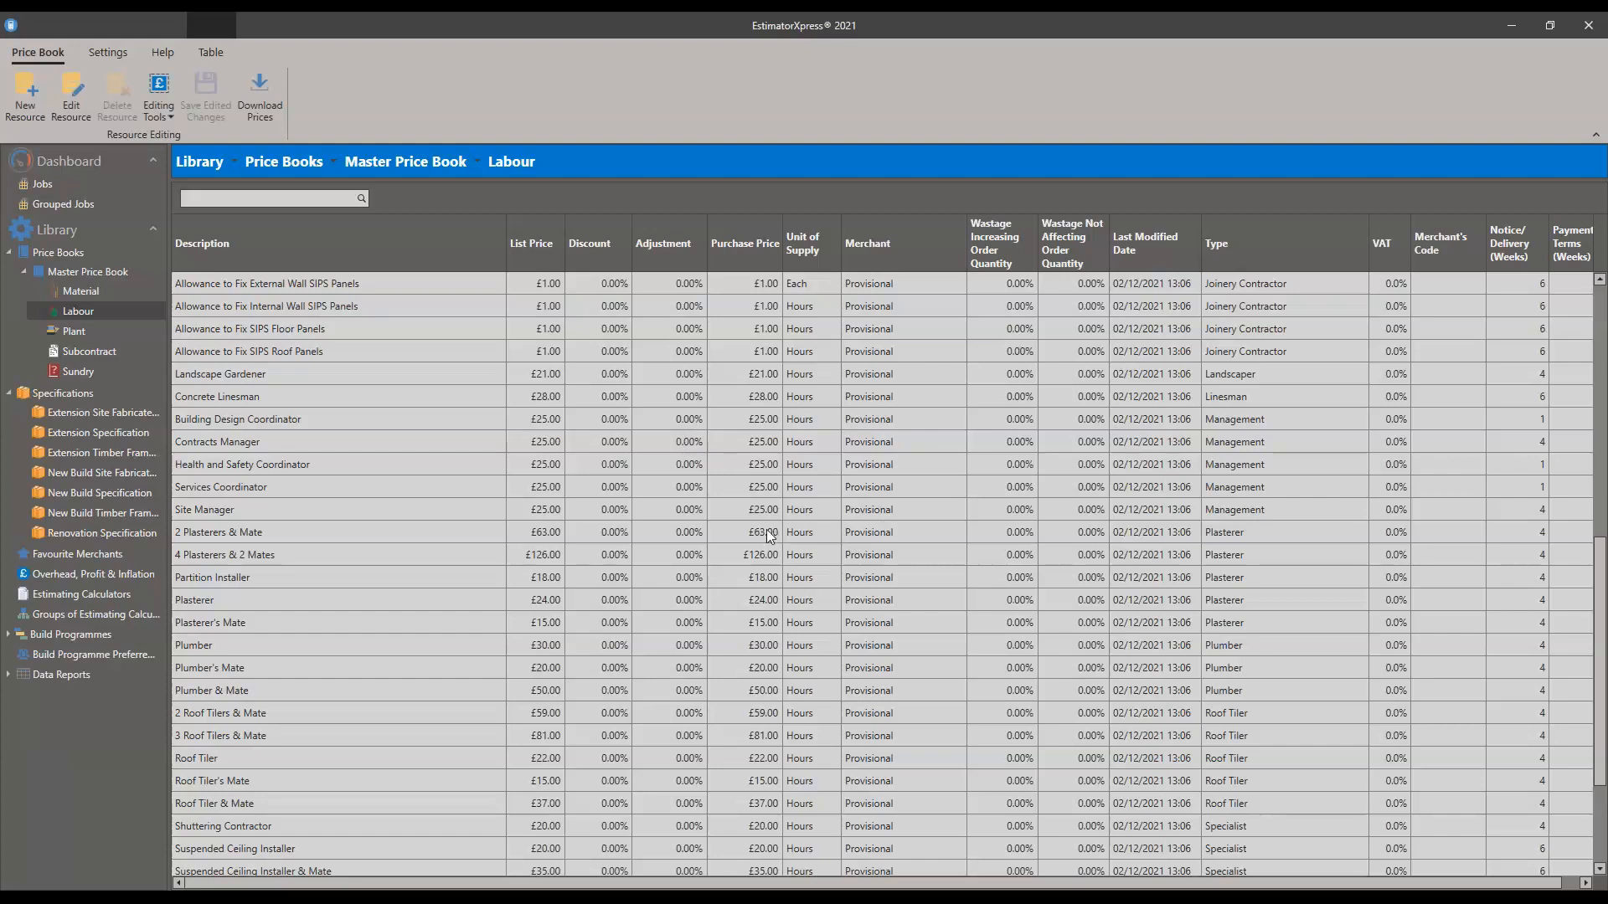
{"action": "scroll", "coordinate": [512, 530], "scroll_direction": "down", "scroll_amount": 3}
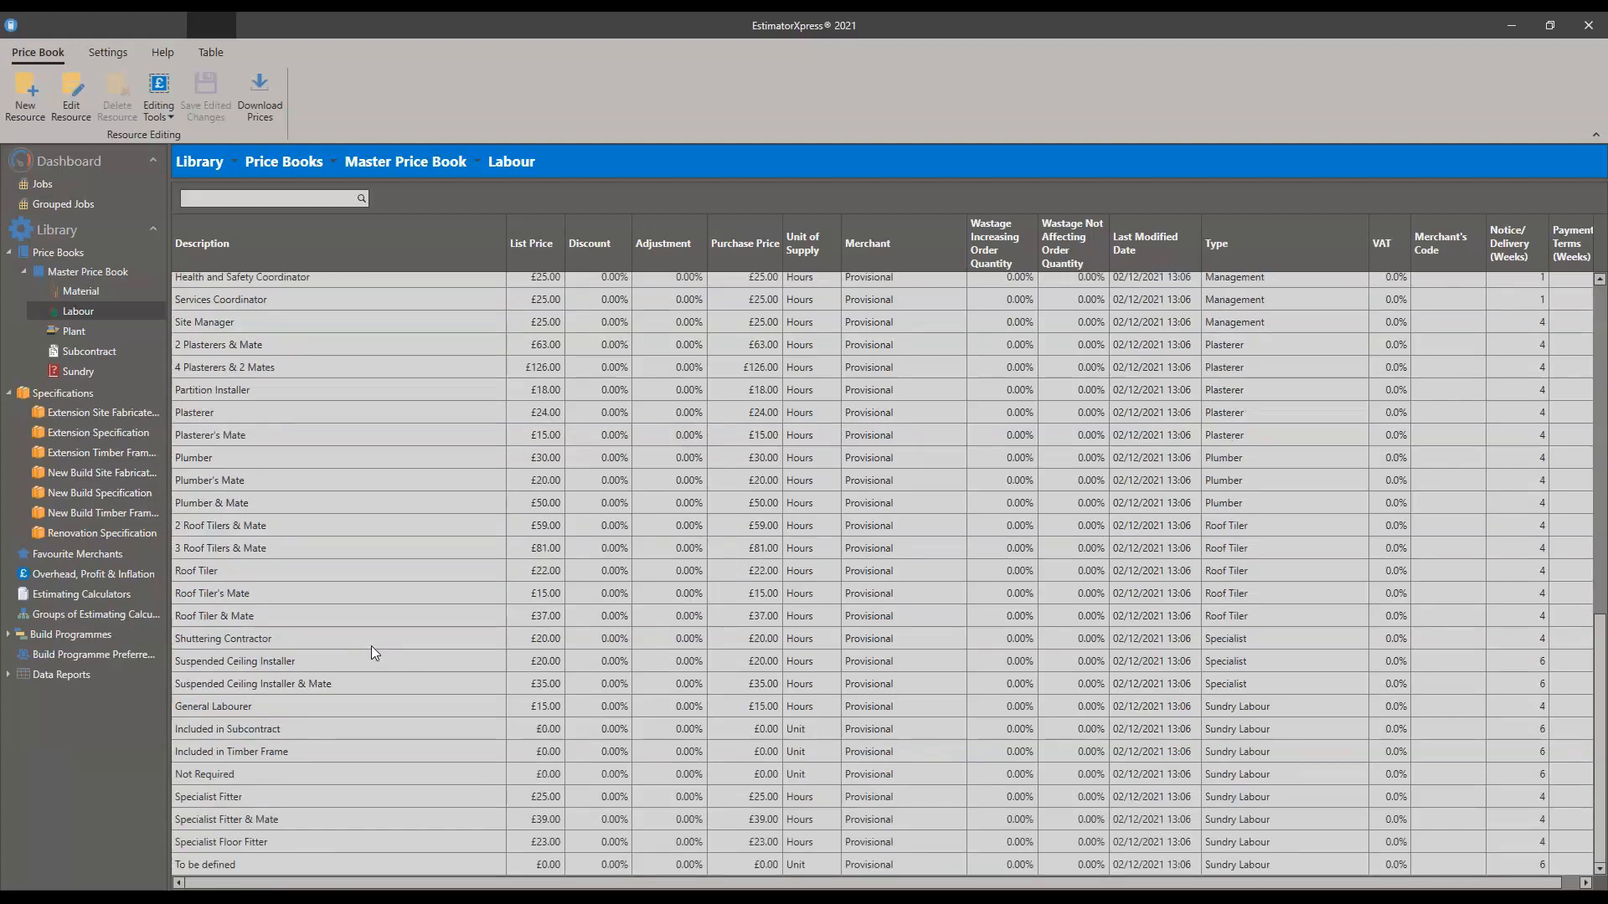
{"action": "left_click", "coordinate": [227, 704]}
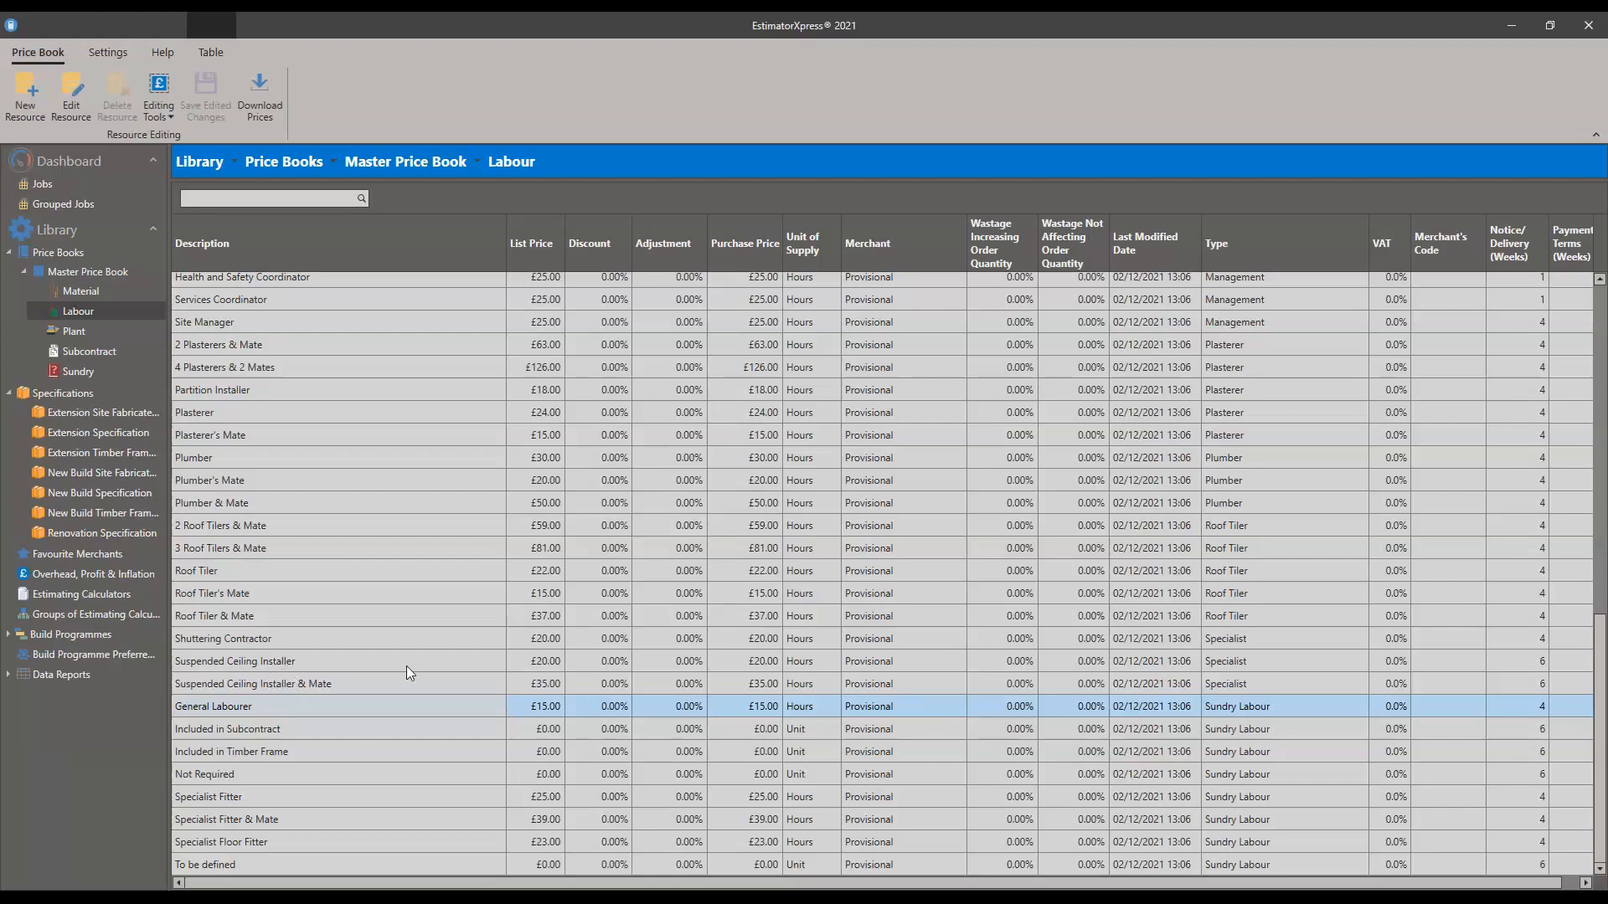
{"action": "scroll", "coordinate": [413, 660], "scroll_direction": "up", "scroll_amount": 5}
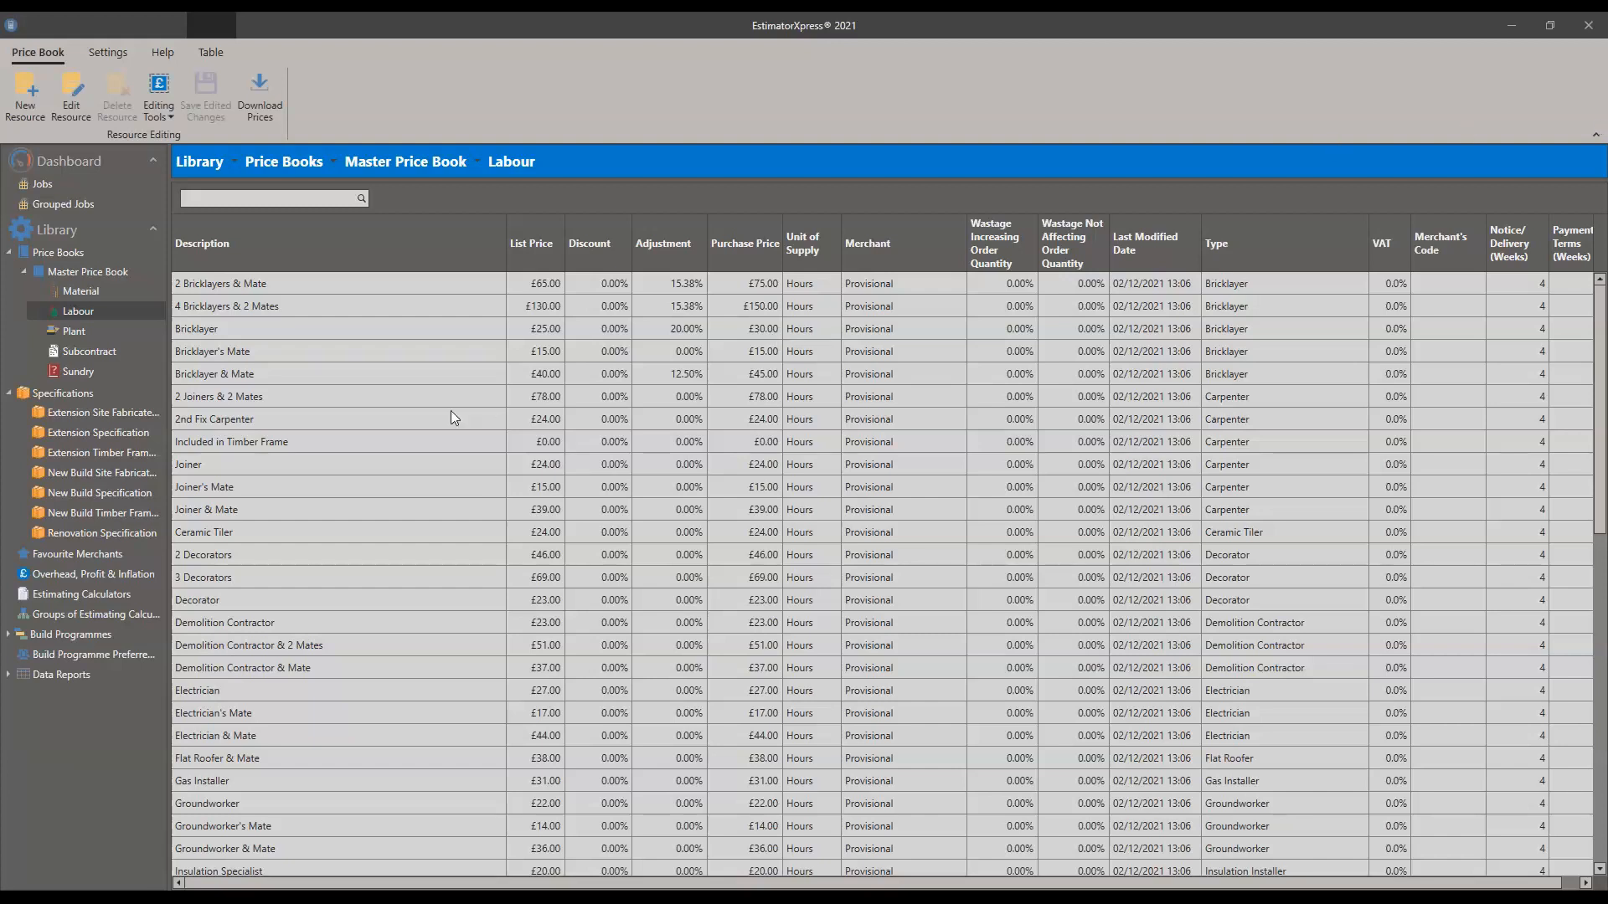
Step: Open the Material resources of the master price book and look through the list, ending back at its first entries
{"action": "left_click", "coordinate": [103, 292]}
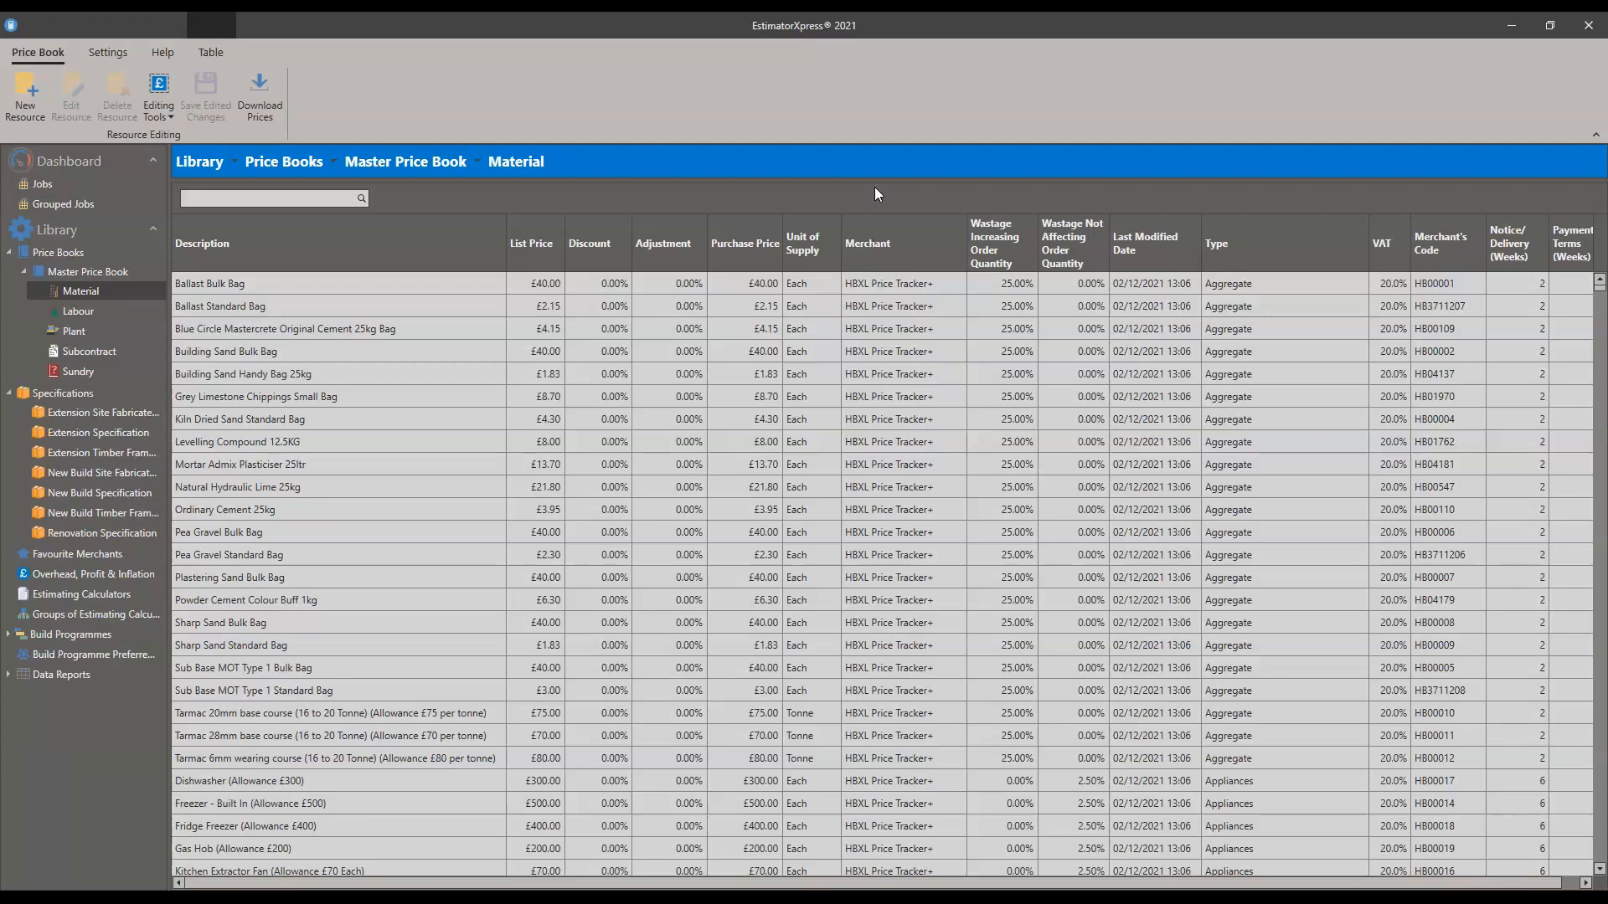
{"action": "scroll", "coordinate": [1026, 464], "scroll_direction": "down", "scroll_amount": 15}
{"action": "scroll", "coordinate": [1030, 422], "scroll_direction": "down", "scroll_amount": 20}
{"action": "scroll", "coordinate": [1024, 359], "scroll_direction": "down", "scroll_amount": 20}
{"action": "scroll", "coordinate": [1024, 359], "scroll_direction": "down", "scroll_amount": 20}
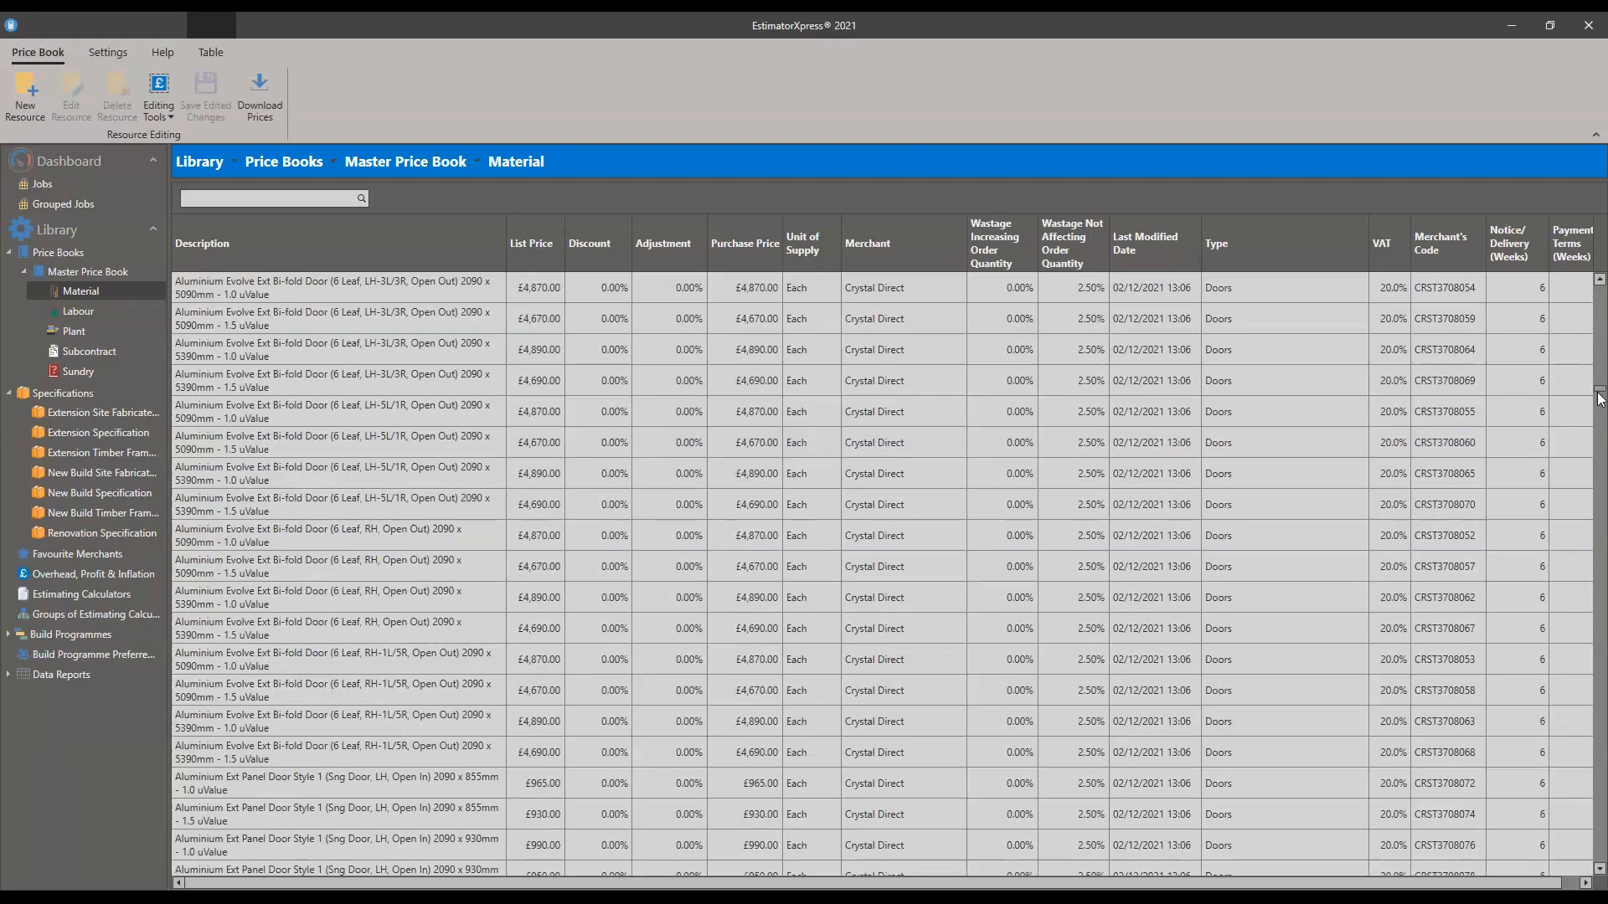
{"action": "left_click_drag", "start_coordinate": [1600, 389], "coordinate": [1601, 283]}
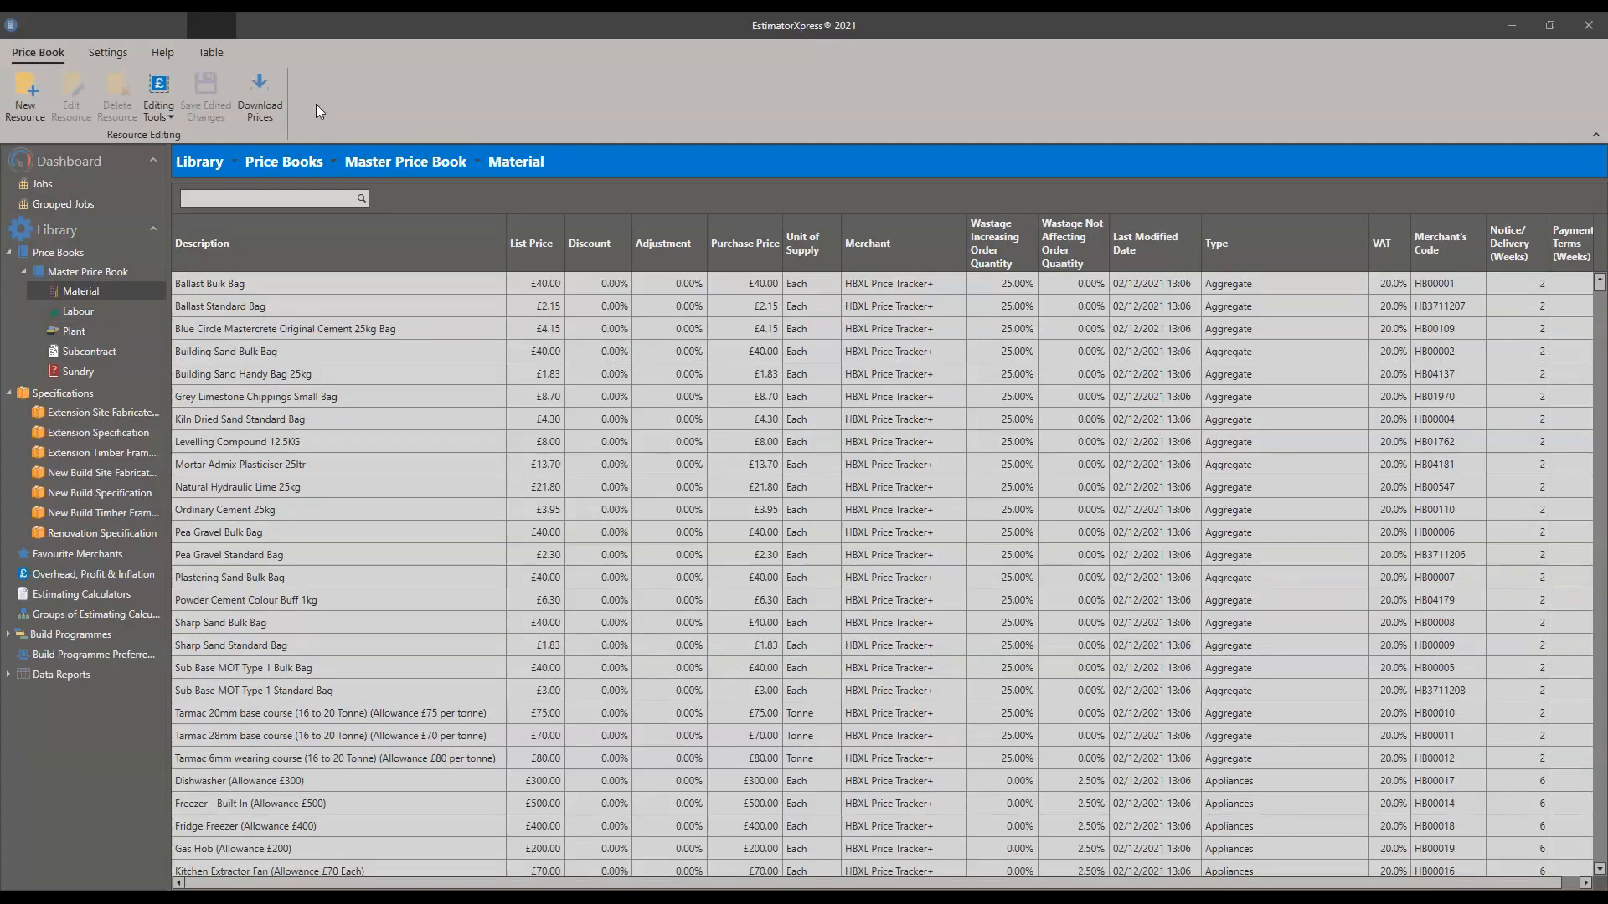
Step: Download the latest material prices and check the last modified dates of the ballast resources
{"action": "left_click", "coordinate": [273, 99]}
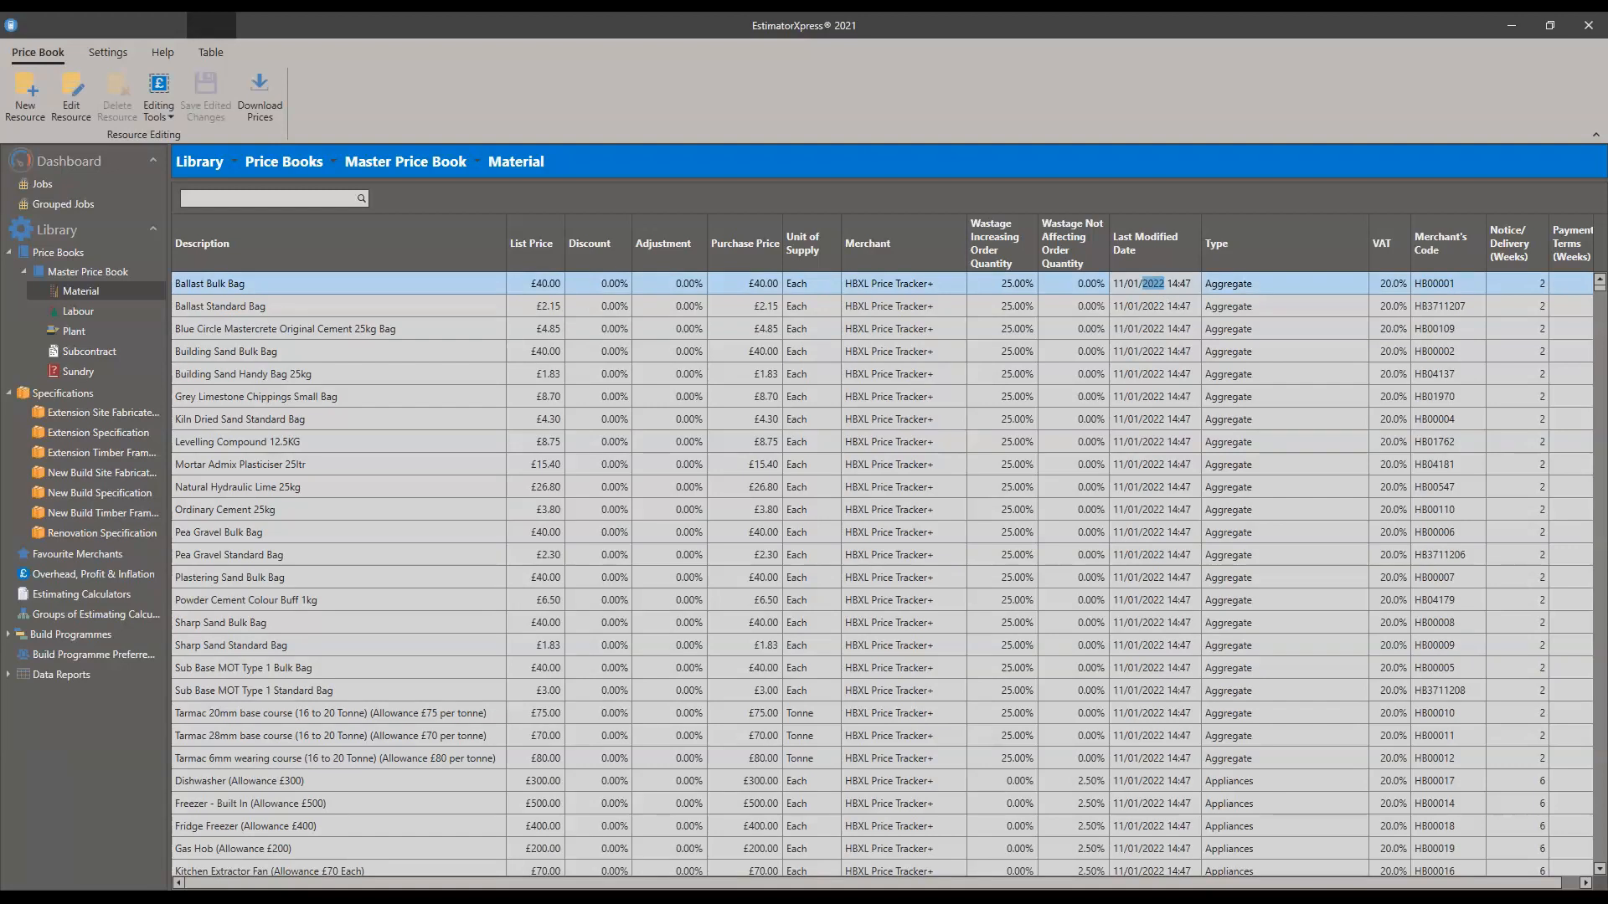
{"action": "left_click", "coordinate": [1135, 283]}
{"action": "left_click", "coordinate": [1120, 286]}
{"action": "left_click", "coordinate": [1150, 286]}
{"action": "key", "text": "Down"}
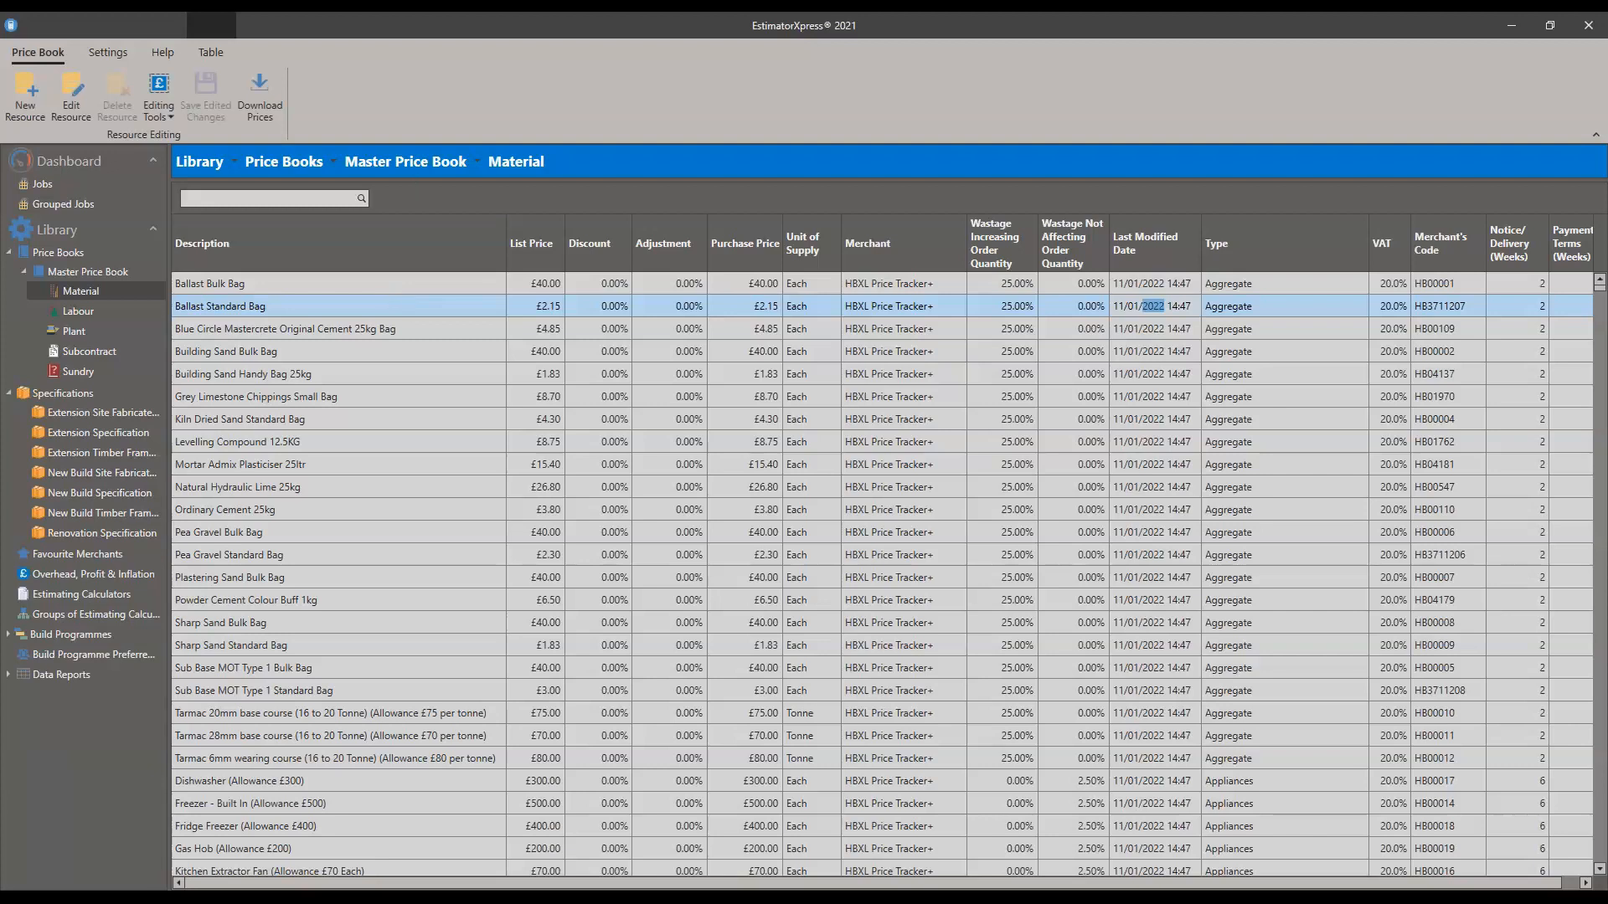
Step: Filter the material resources by type to show only Blocks
{"action": "left_click", "coordinate": [1232, 239]}
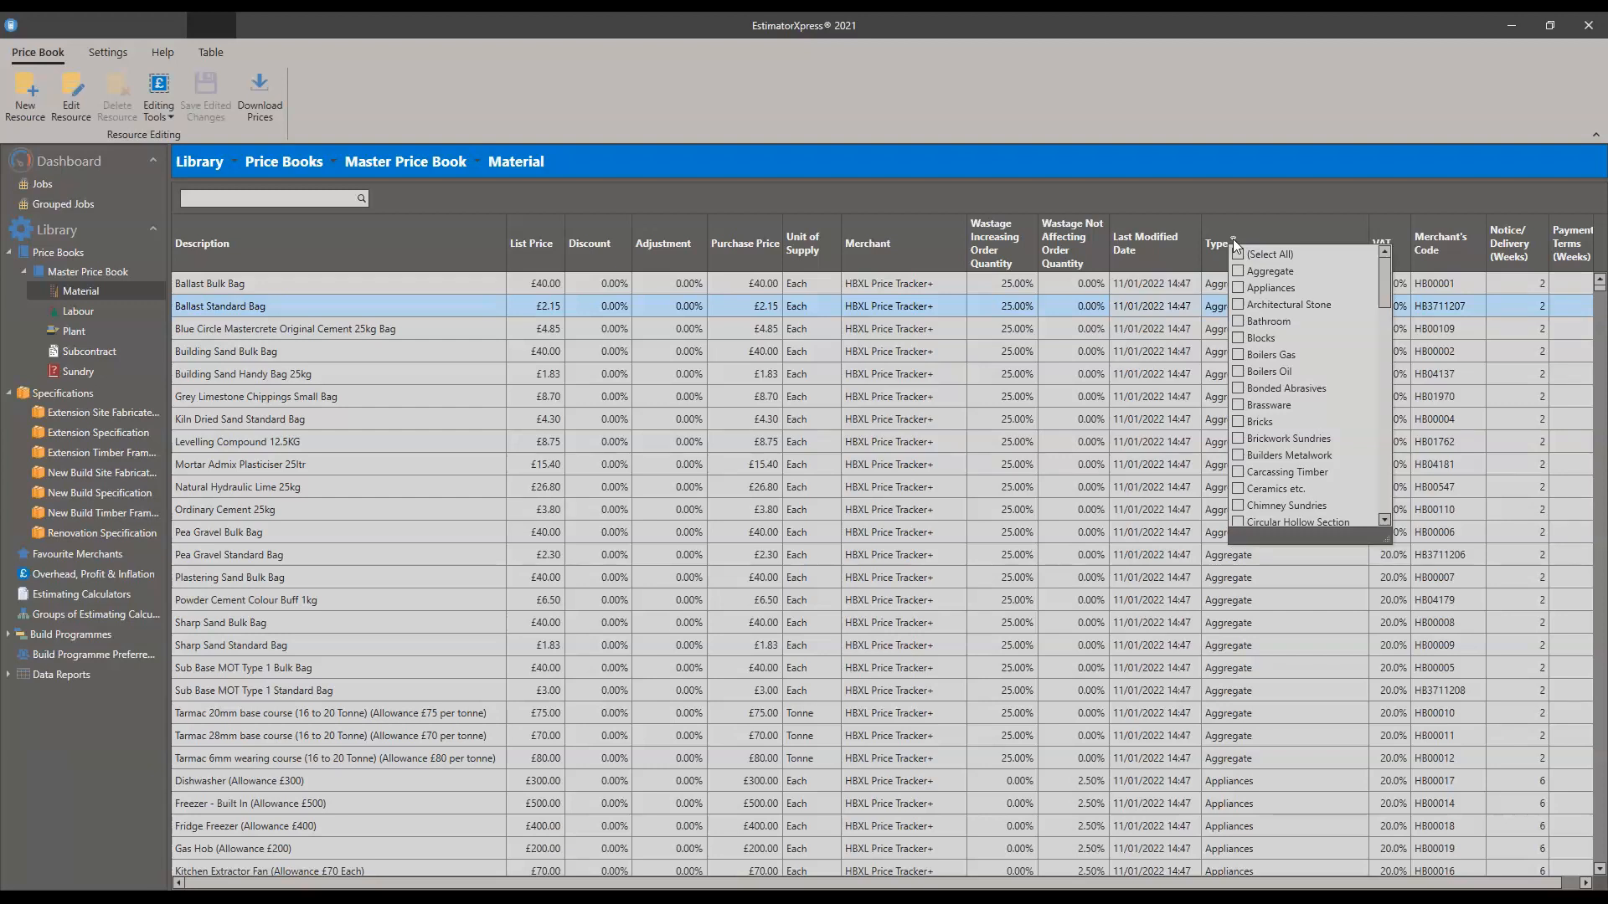
{"action": "scroll", "coordinate": [1254, 362], "scroll_direction": "down", "scroll_amount": 1}
{"action": "scroll", "coordinate": [1257, 370], "scroll_direction": "down", "scroll_amount": 4}
{"action": "scroll", "coordinate": [1259, 371], "scroll_direction": "up", "scroll_amount": 5}
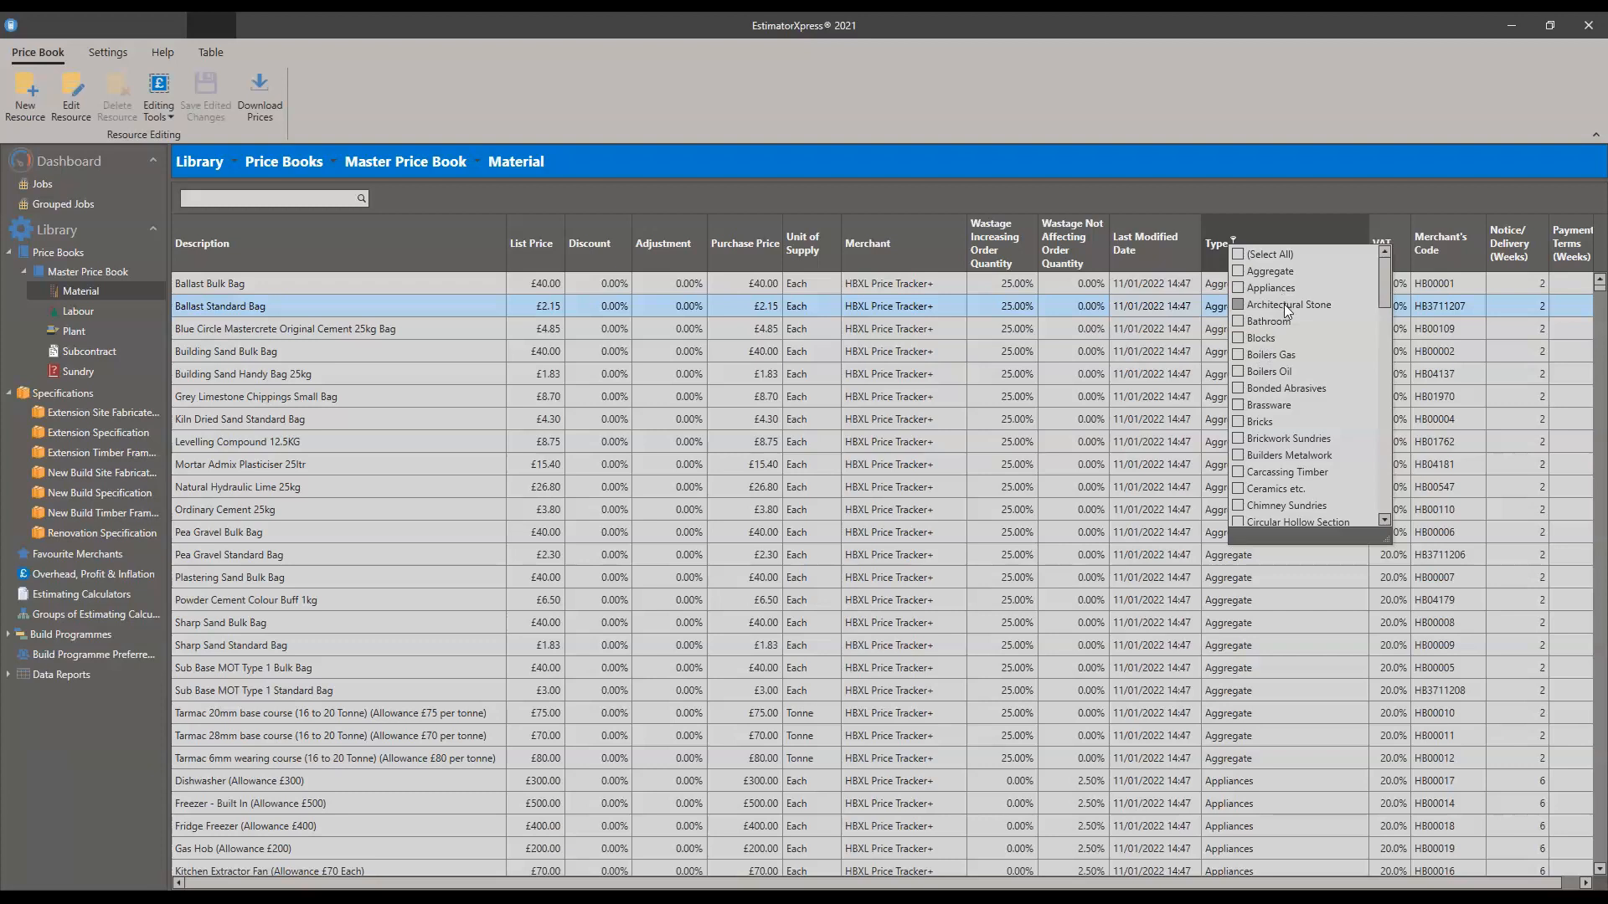
{"action": "left_click", "coordinate": [1236, 338]}
{"action": "left_click", "coordinate": [725, 424]}
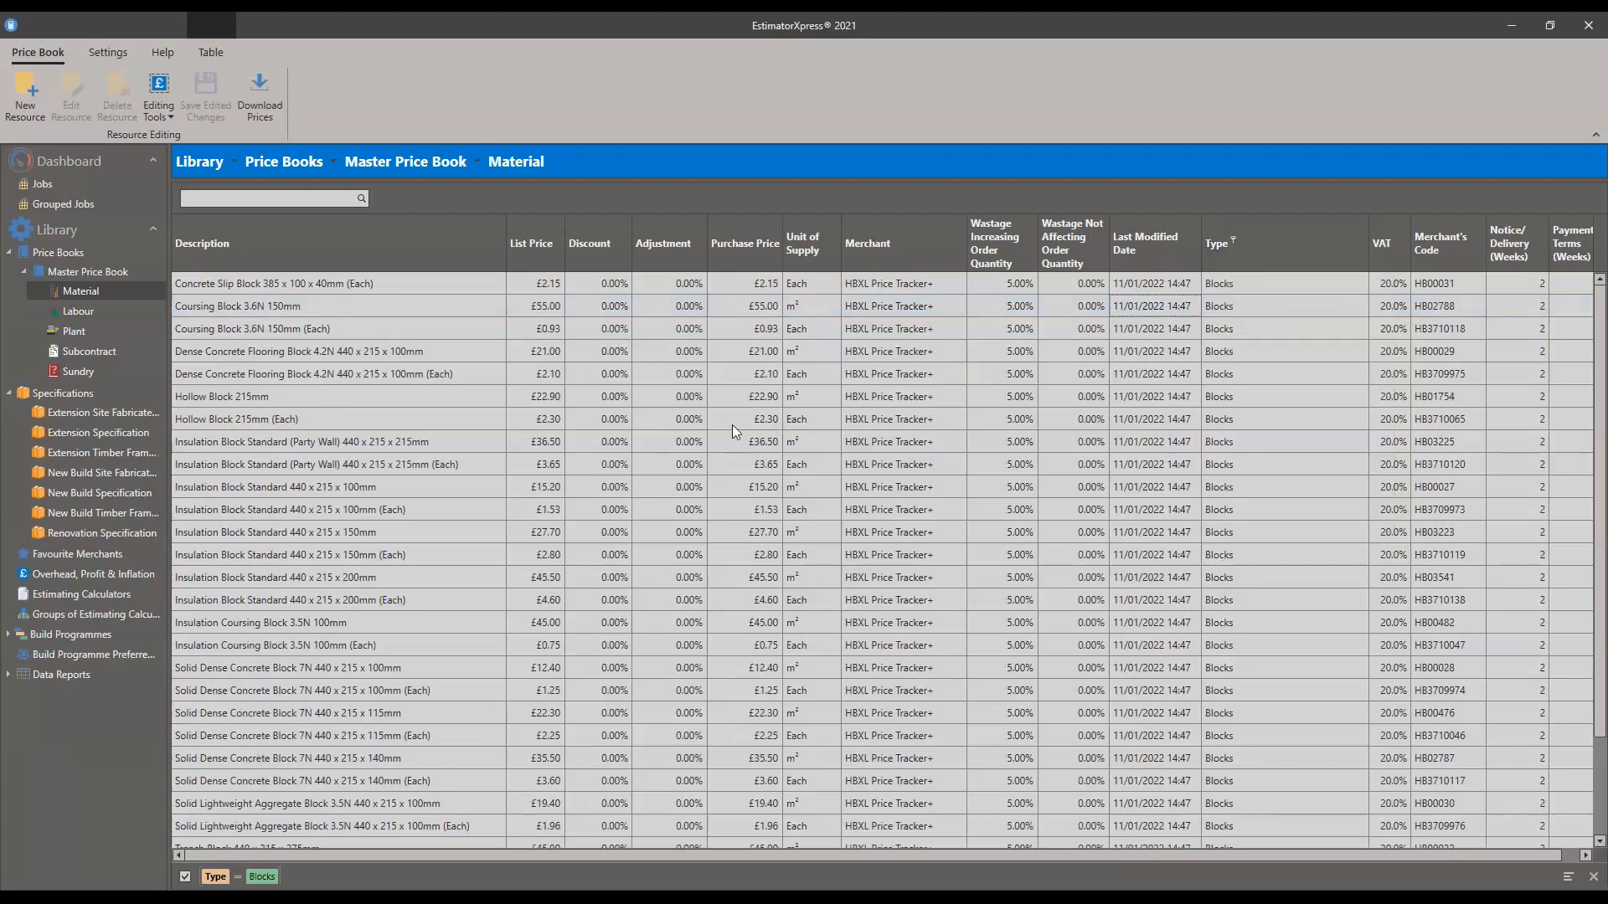
Step: Look through the filtered block materials, their prices and units of supply
{"action": "scroll", "coordinate": [731, 424], "scroll_direction": "down", "scroll_amount": 2}
{"action": "scroll", "coordinate": [811, 474], "scroll_direction": "up", "scroll_amount": 2}
{"action": "scroll", "coordinate": [812, 474], "scroll_direction": "down", "scroll_amount": 2}
{"action": "scroll", "coordinate": [843, 521], "scroll_direction": "up", "scroll_amount": 2}
{"action": "scroll", "coordinate": [843, 521], "scroll_direction": "down", "scroll_amount": 1}
{"action": "scroll", "coordinate": [842, 520], "scroll_direction": "down", "scroll_amount": 1}
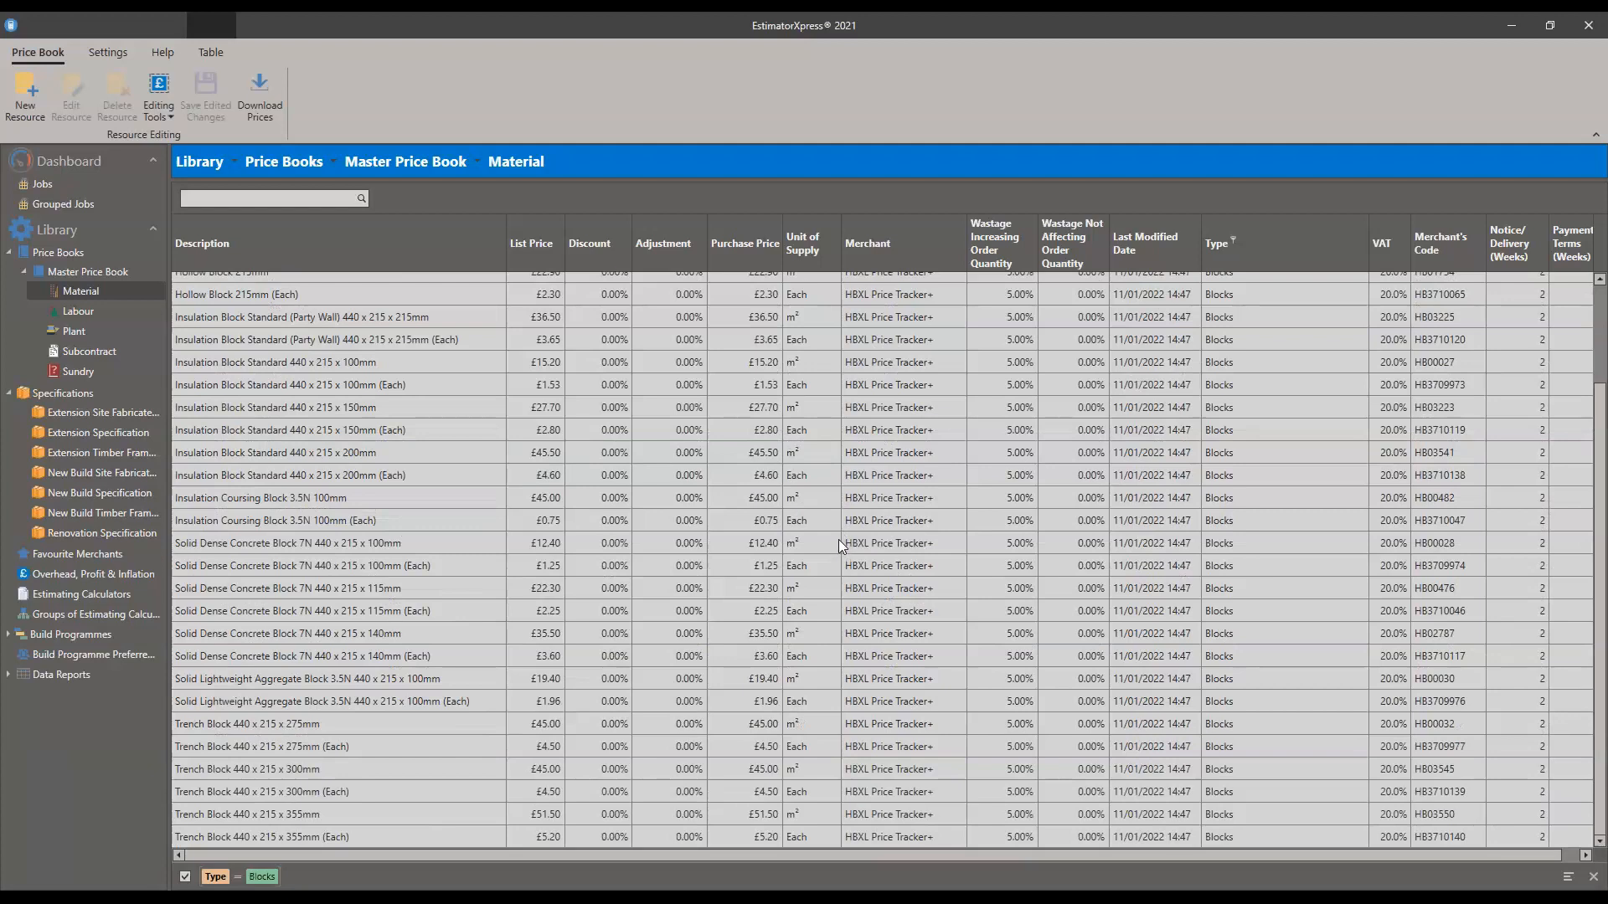
{"action": "scroll", "coordinate": [839, 534], "scroll_direction": "up", "scroll_amount": 2}
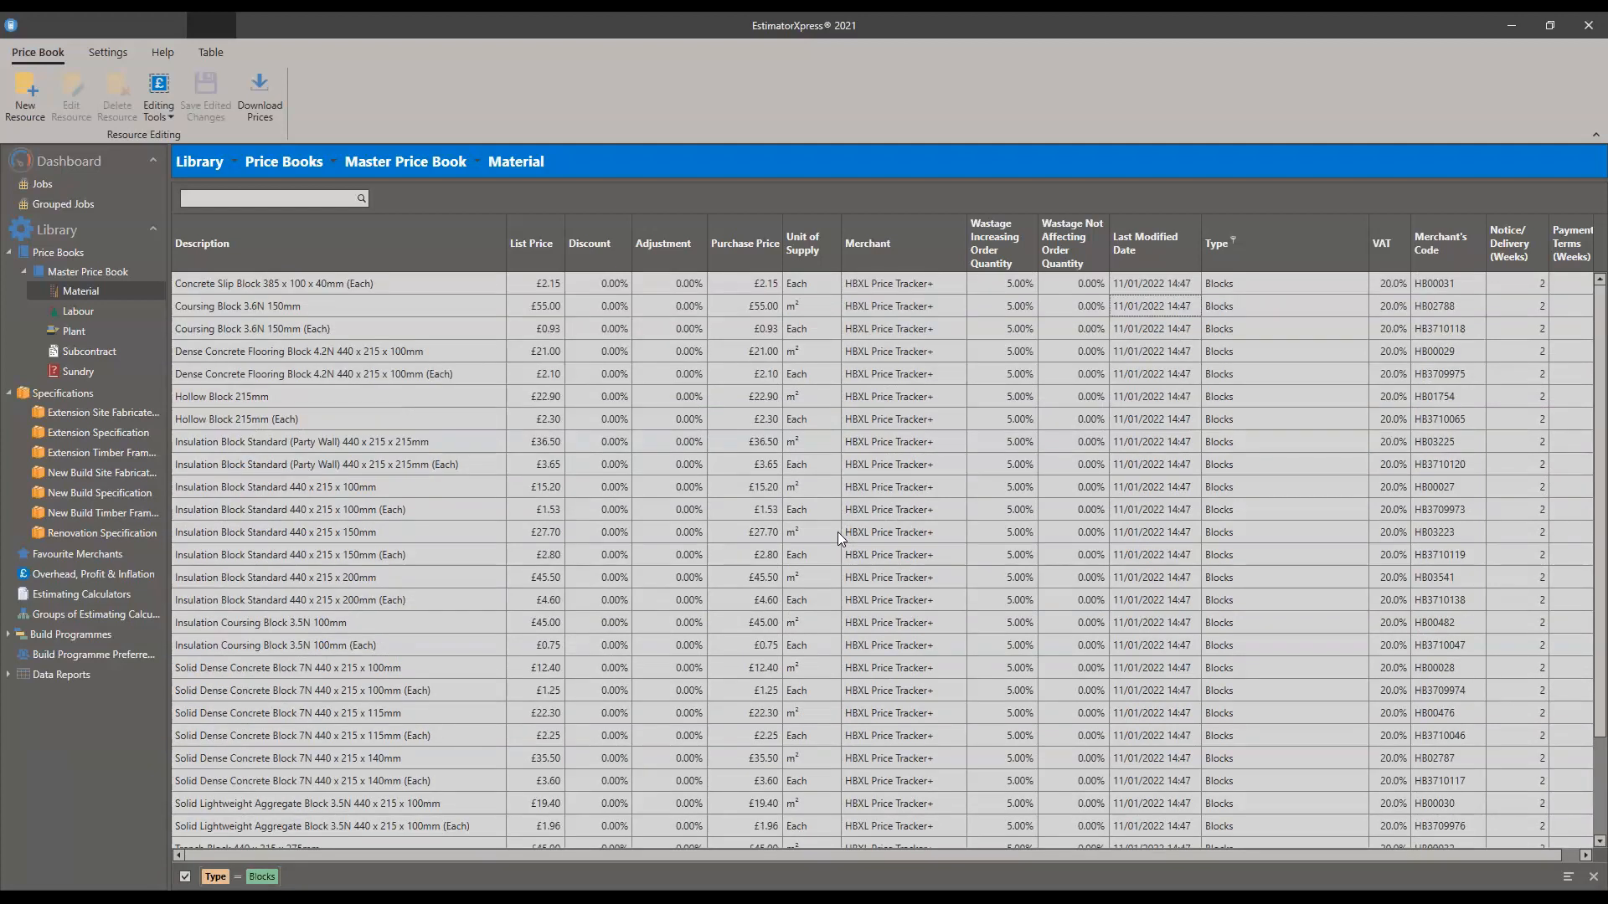
{"action": "scroll", "coordinate": [838, 531], "scroll_direction": "down", "scroll_amount": 2}
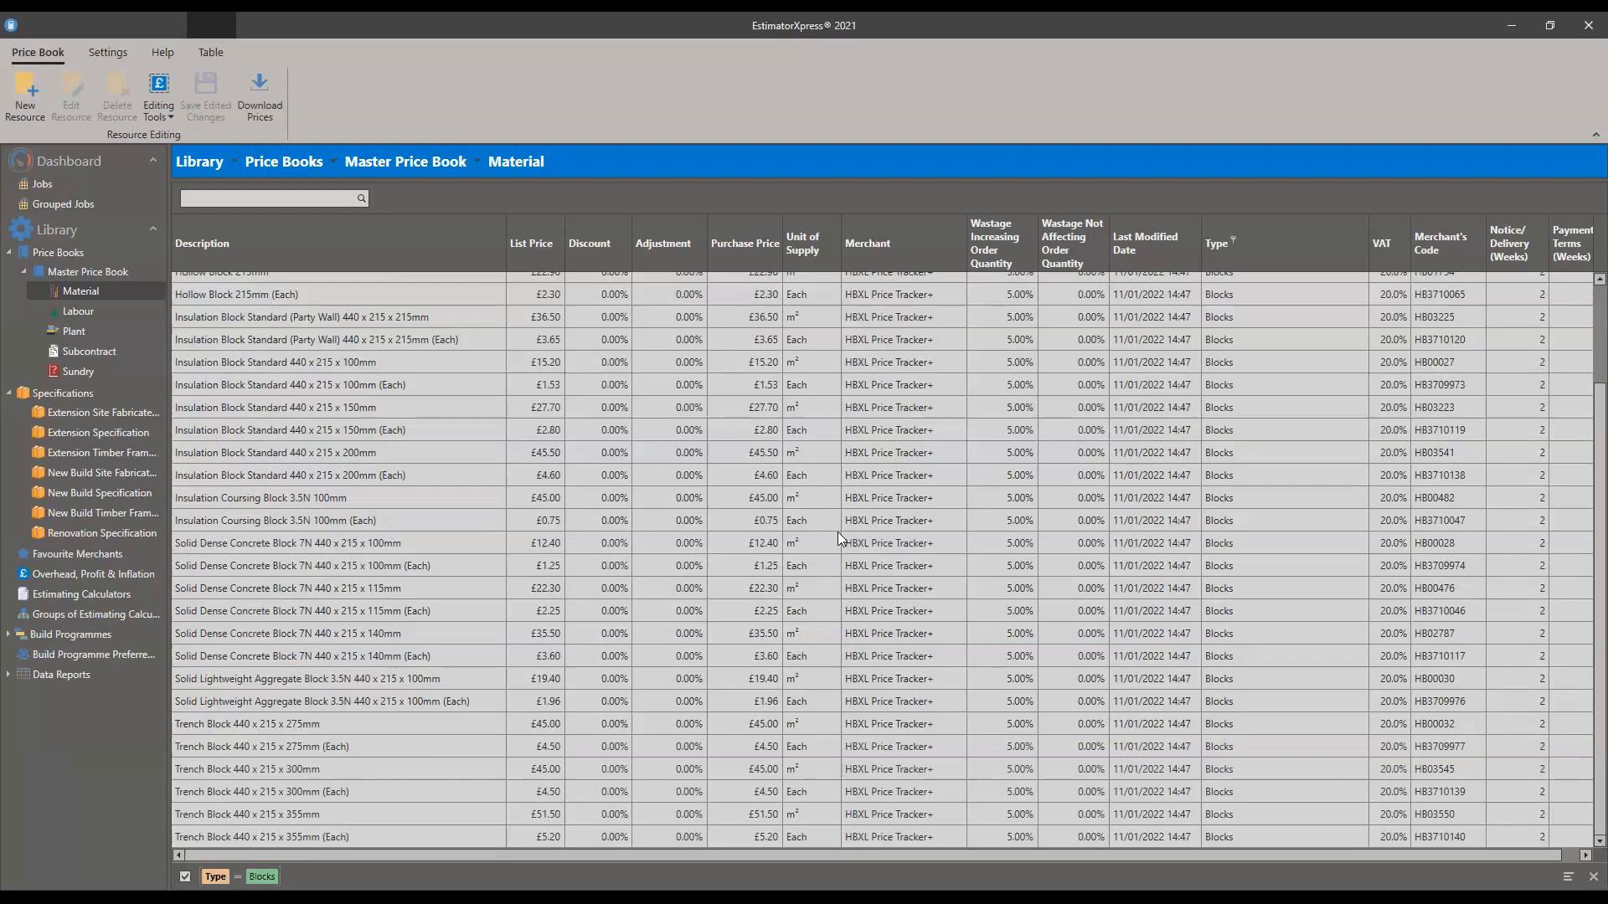
{"action": "scroll", "coordinate": [837, 530], "scroll_direction": "up", "scroll_amount": 2}
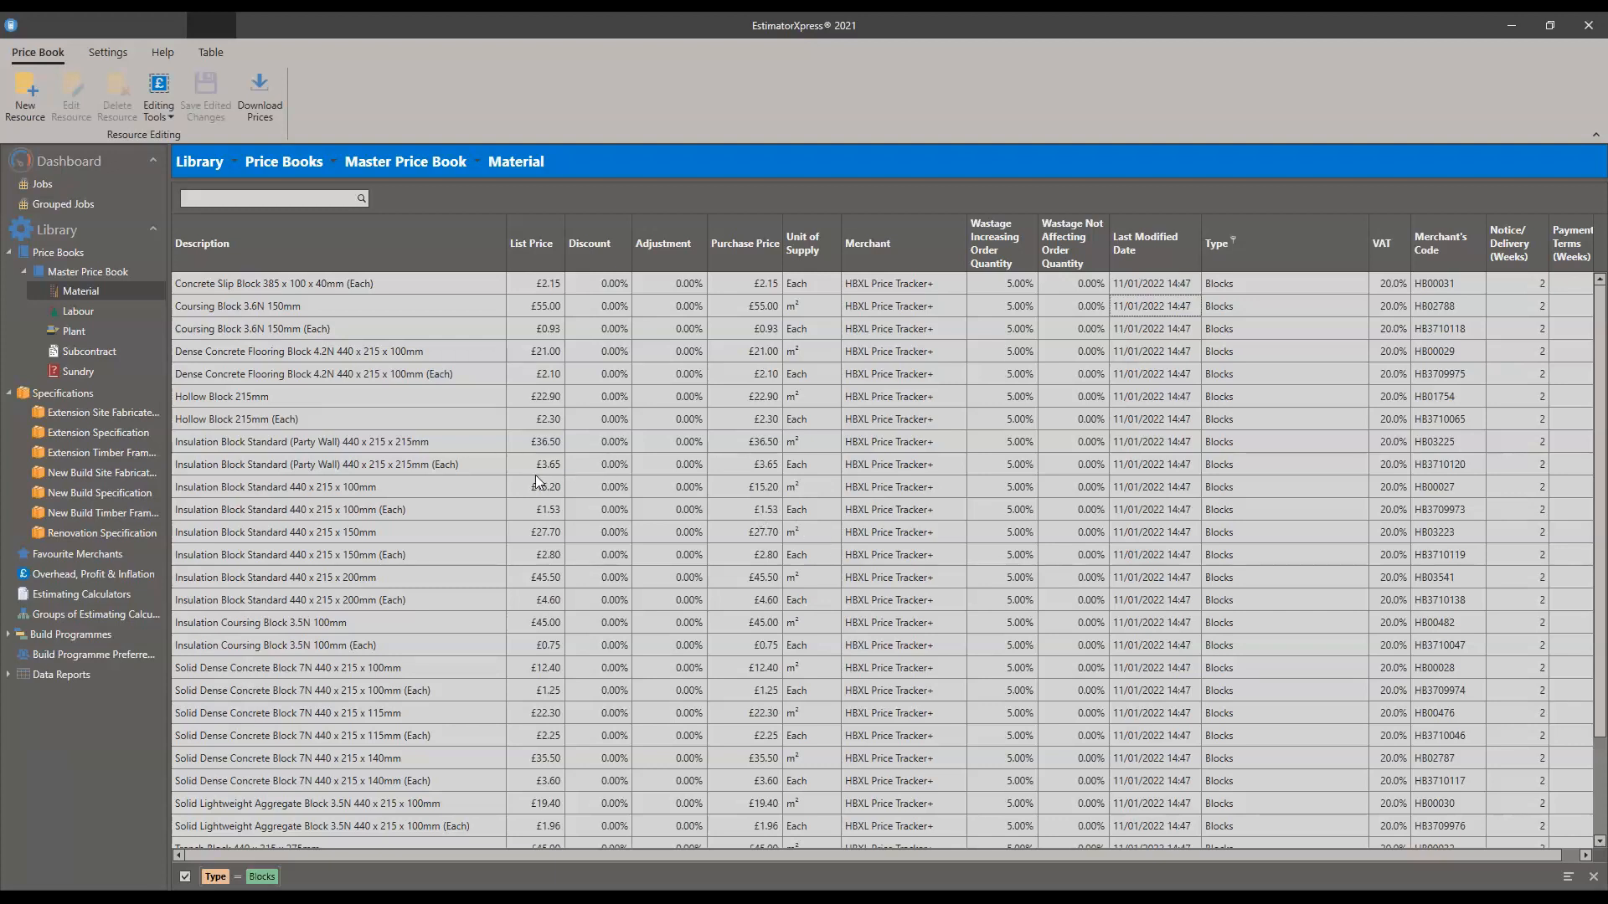
{"action": "scroll", "coordinate": [480, 490], "scroll_direction": "down", "scroll_amount": 3}
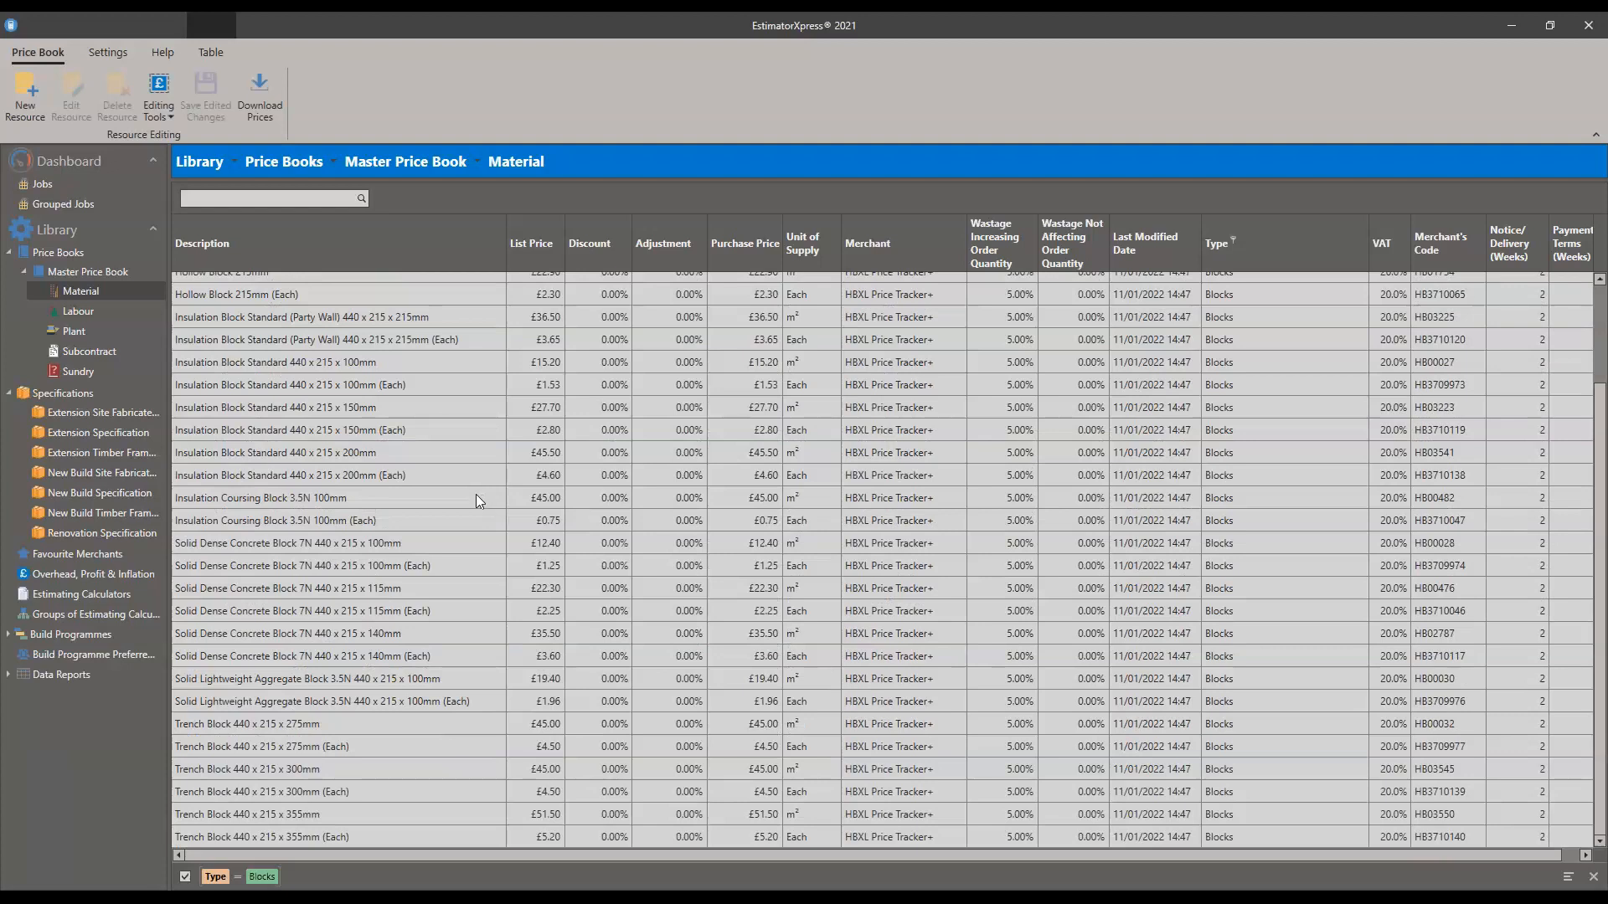
Step: Select Solid Dense Concrete Block 7N 440 x 215 x 100mm and turn on price editing for the block materials
{"action": "left_click", "coordinate": [432, 546]}
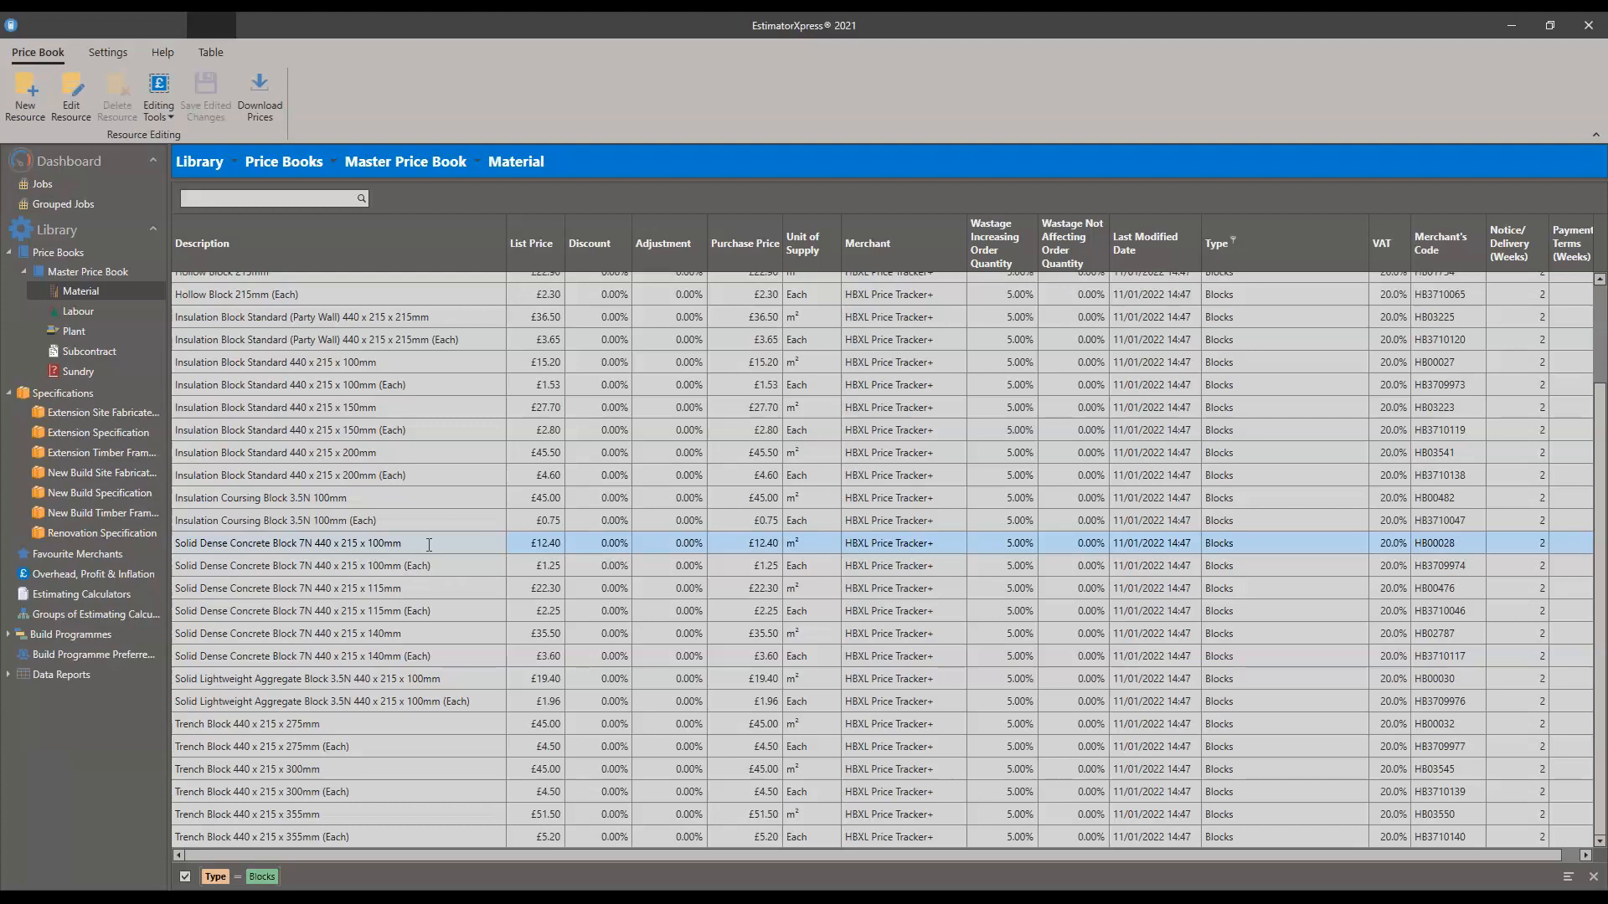
{"action": "left_click", "coordinate": [157, 89]}
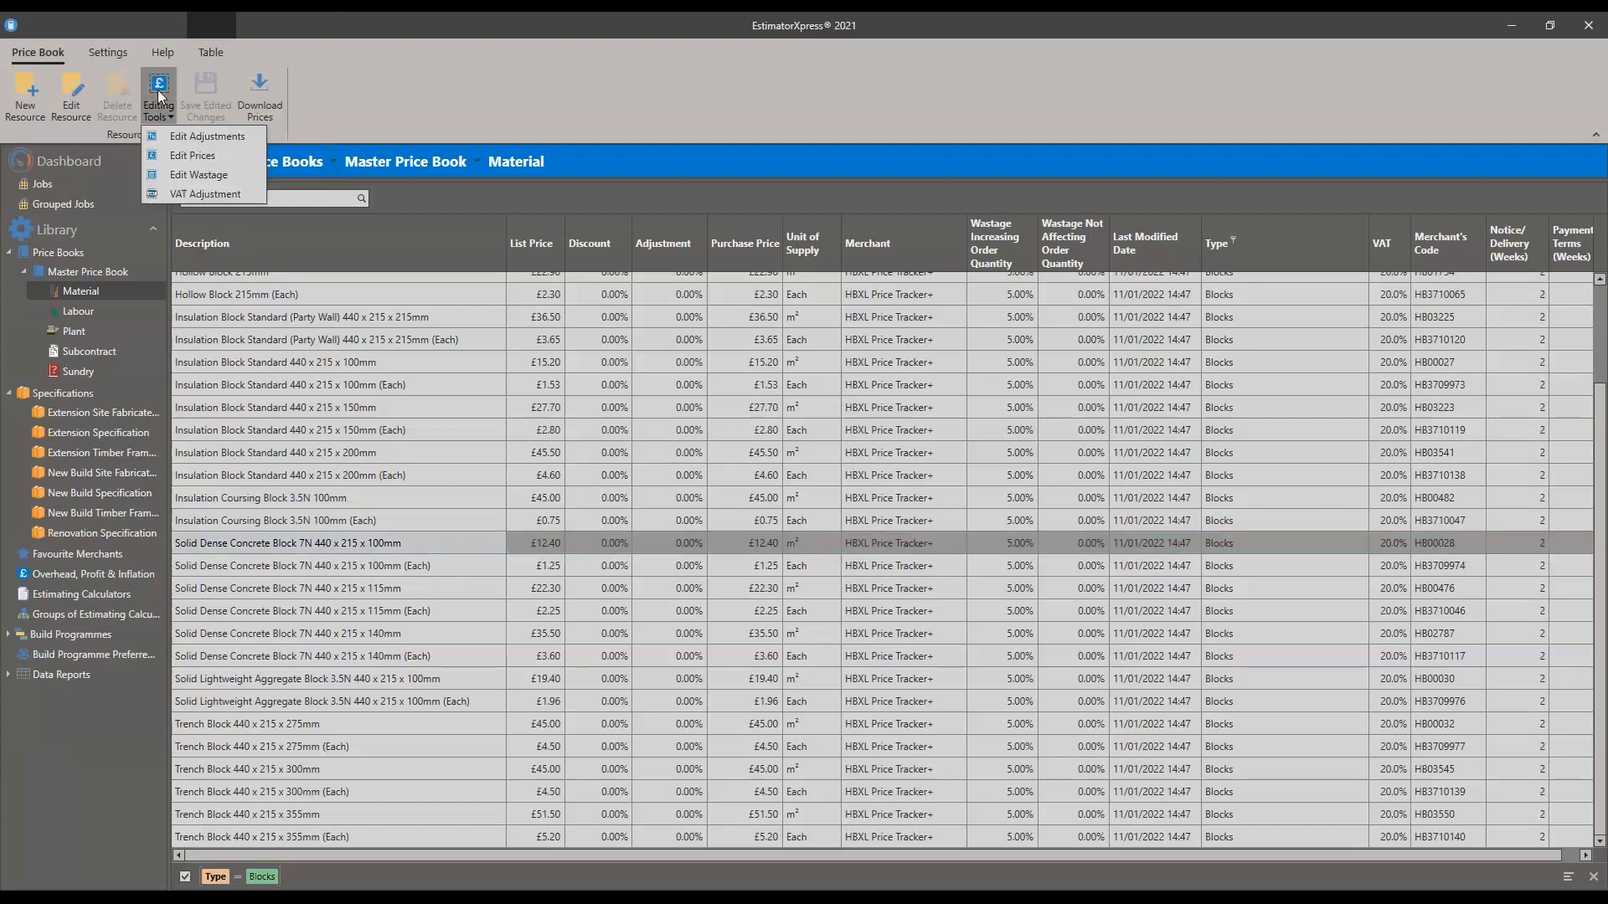
{"action": "left_click", "coordinate": [192, 153]}
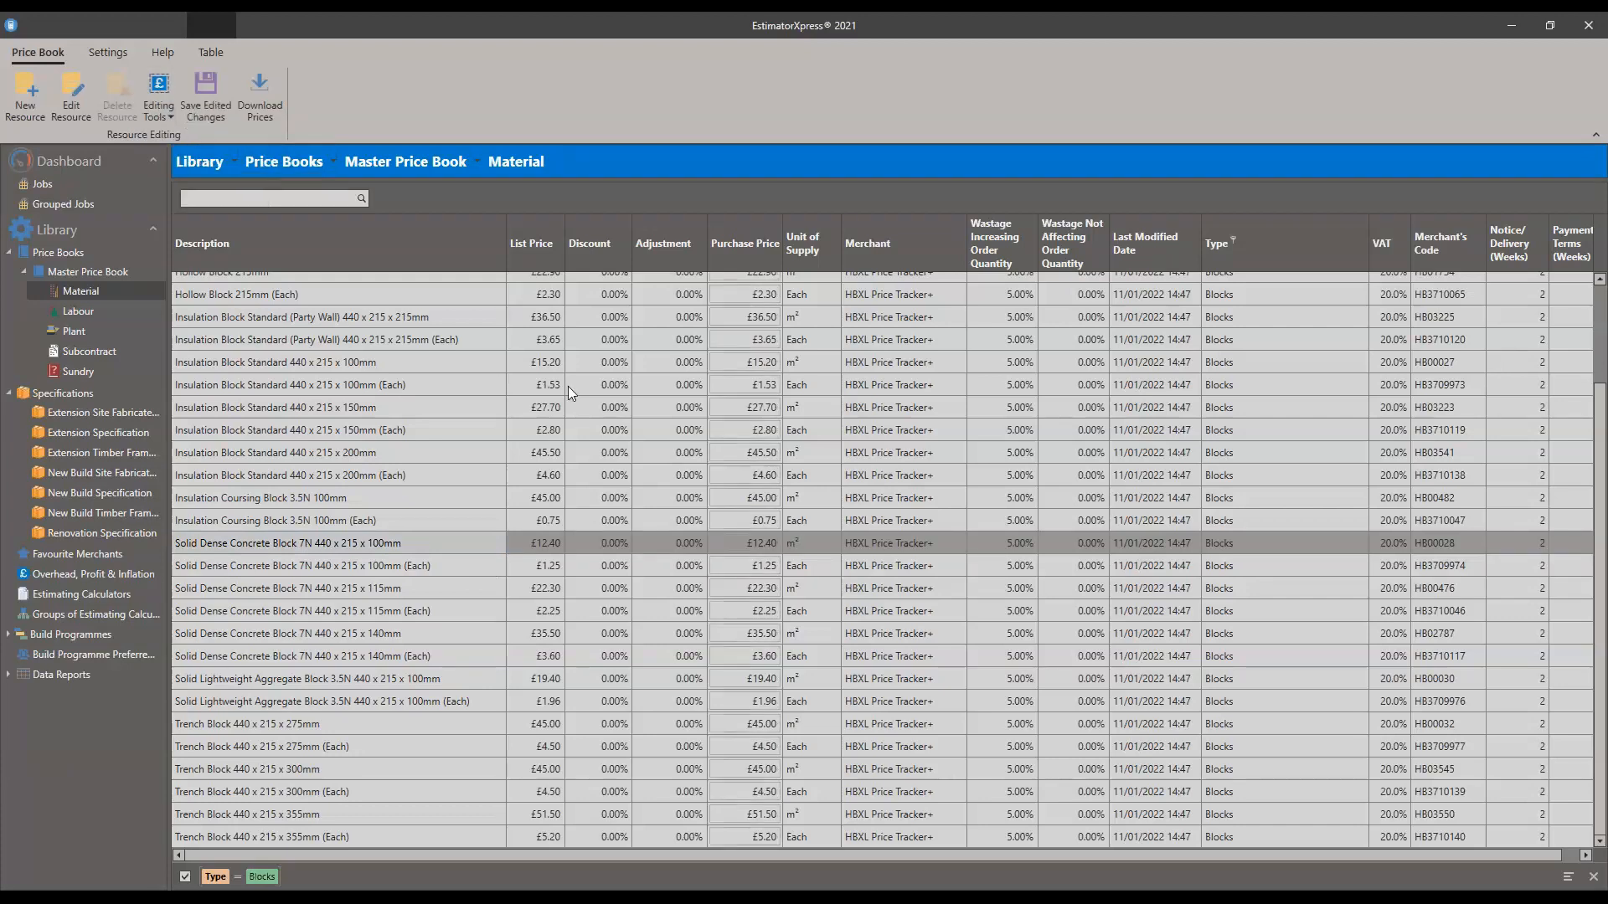
Step: Set the purchase price of Solid Dense Concrete Block 7N 440 x 215 x 100mm to £13.20 and save the change as an adjustment
{"action": "left_click", "coordinate": [762, 543]}
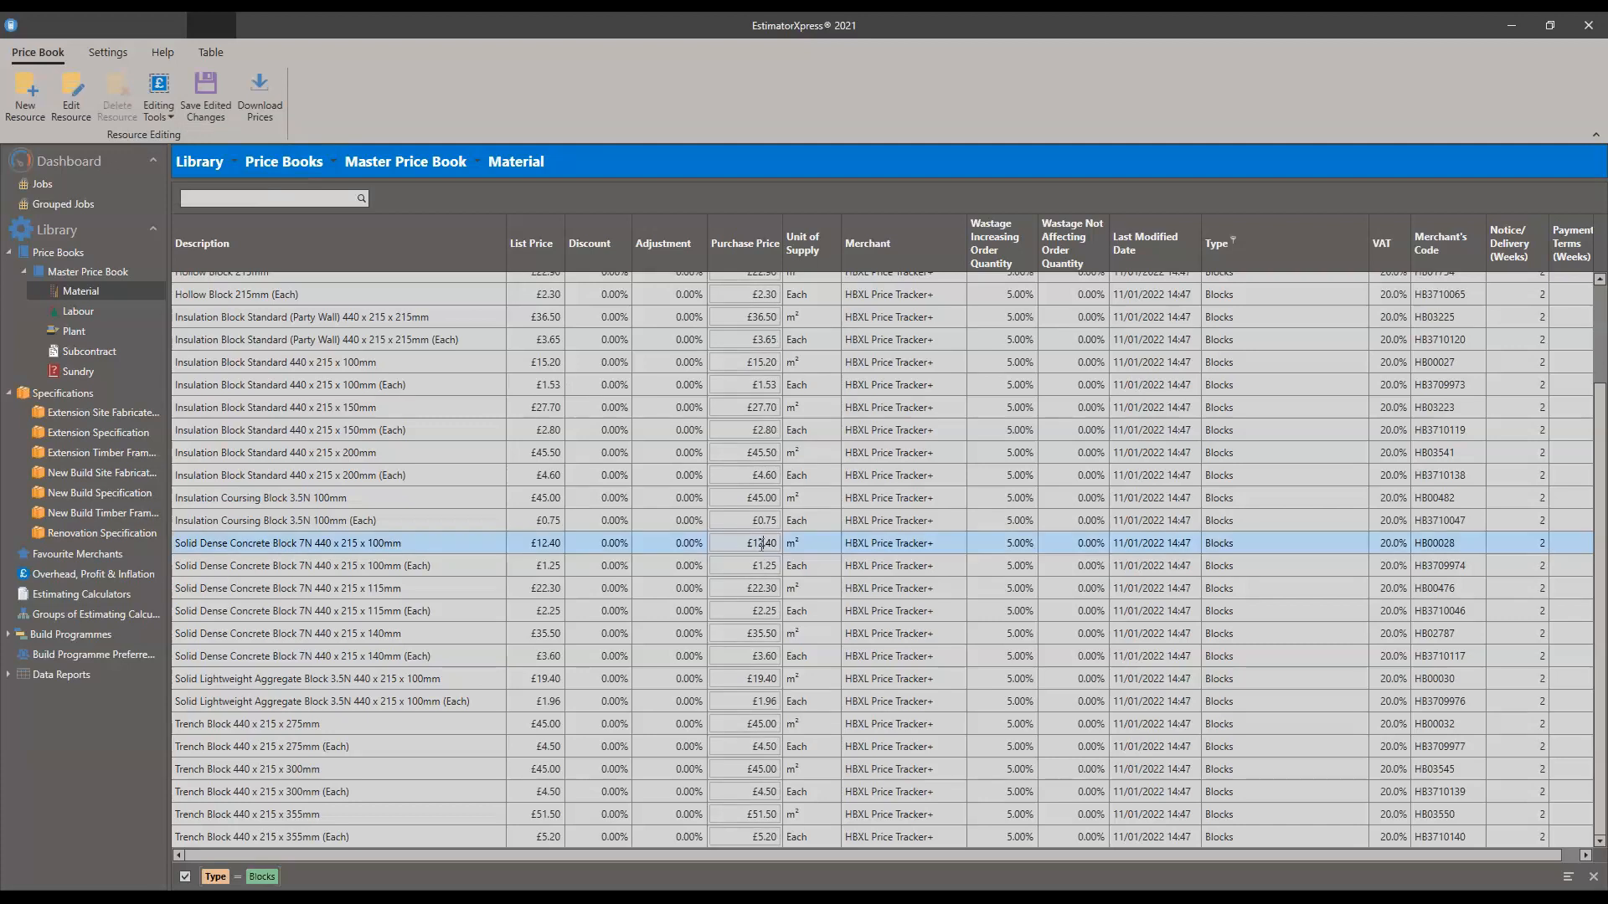
{"action": "left_click_drag", "start_coordinate": [762, 543], "coordinate": [778, 544]}
{"action": "left_click", "coordinate": [205, 94]}
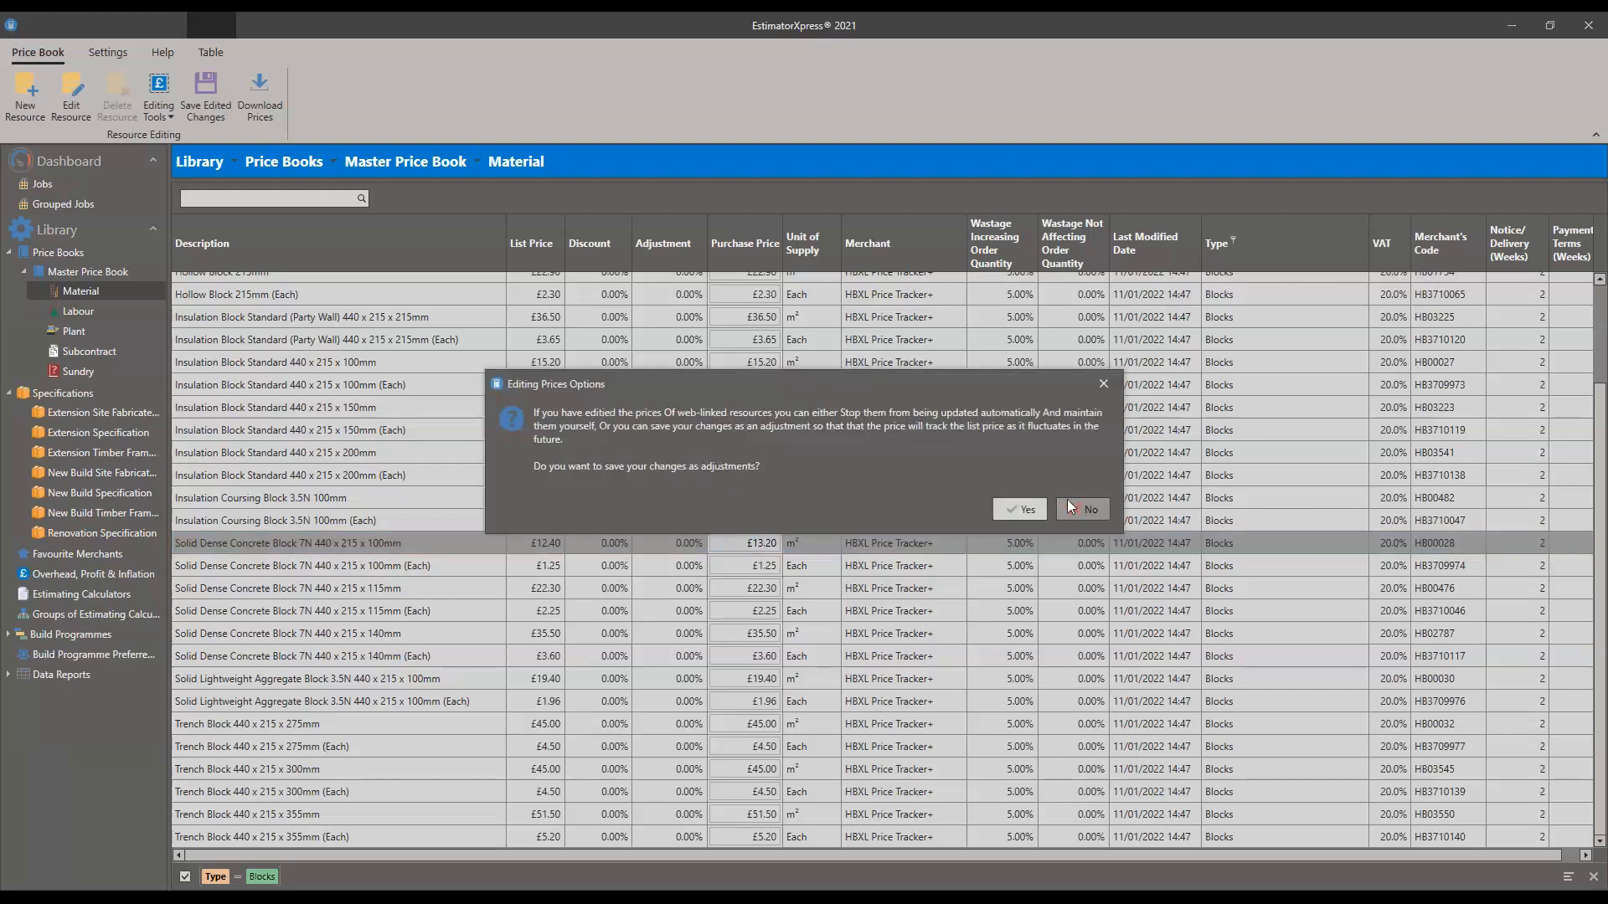
{"action": "left_click", "coordinate": [1026, 510]}
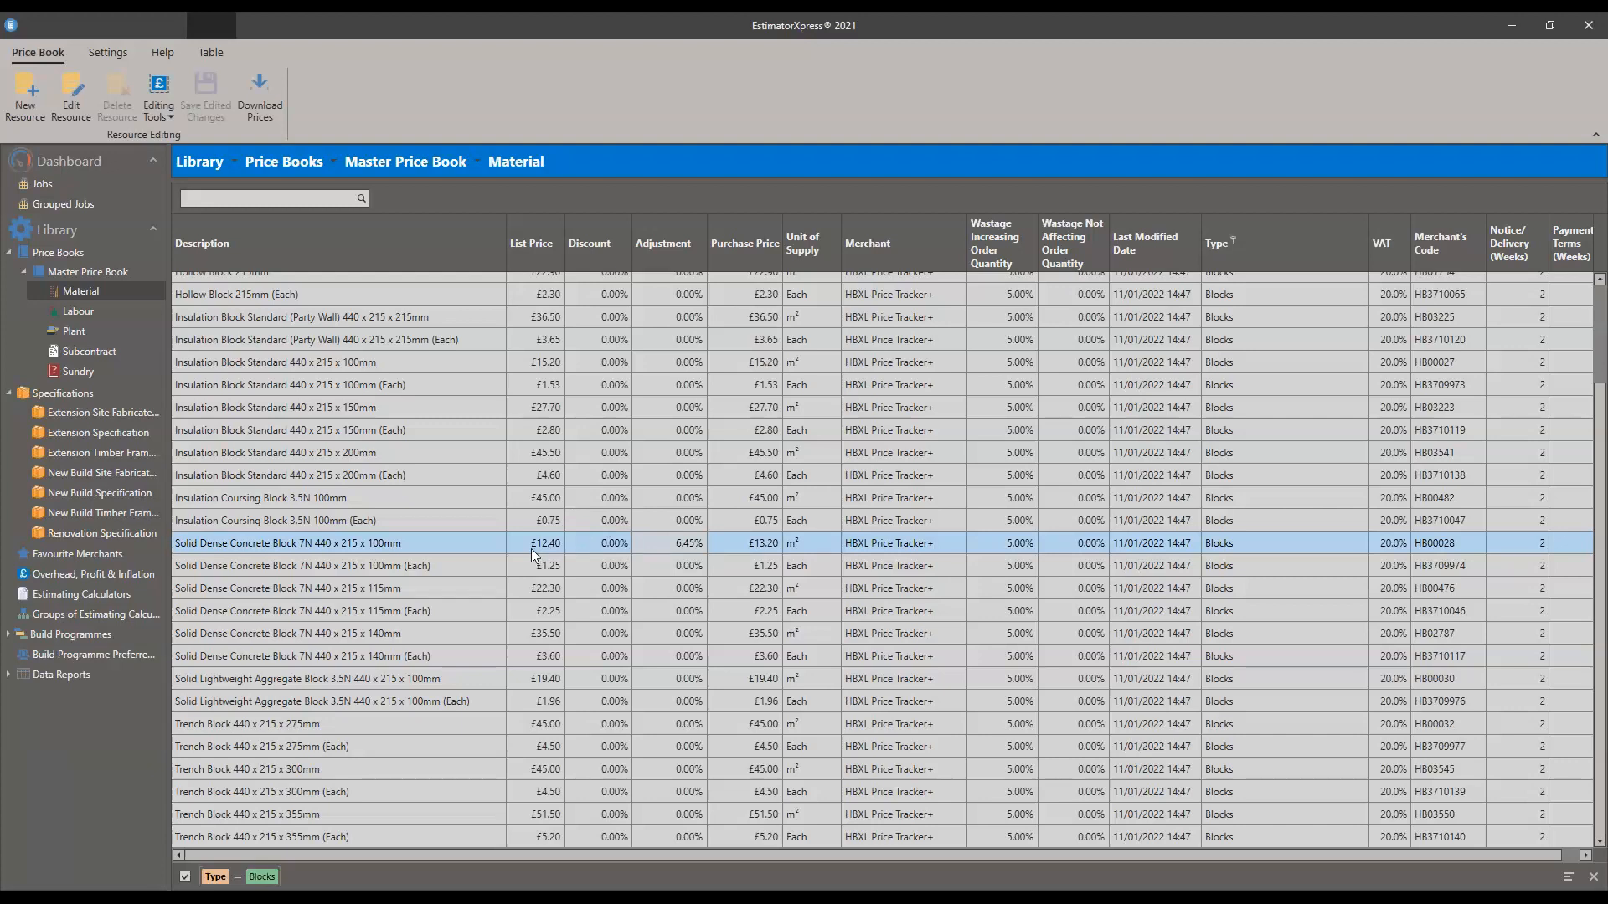
Step: Apply a 6.45% adjustment and a 20% VAT rate to all six Solid Dense Concrete Block 7N resources in one bulk edit
{"action": "left_click", "coordinate": [539, 661], "text": "shift"}
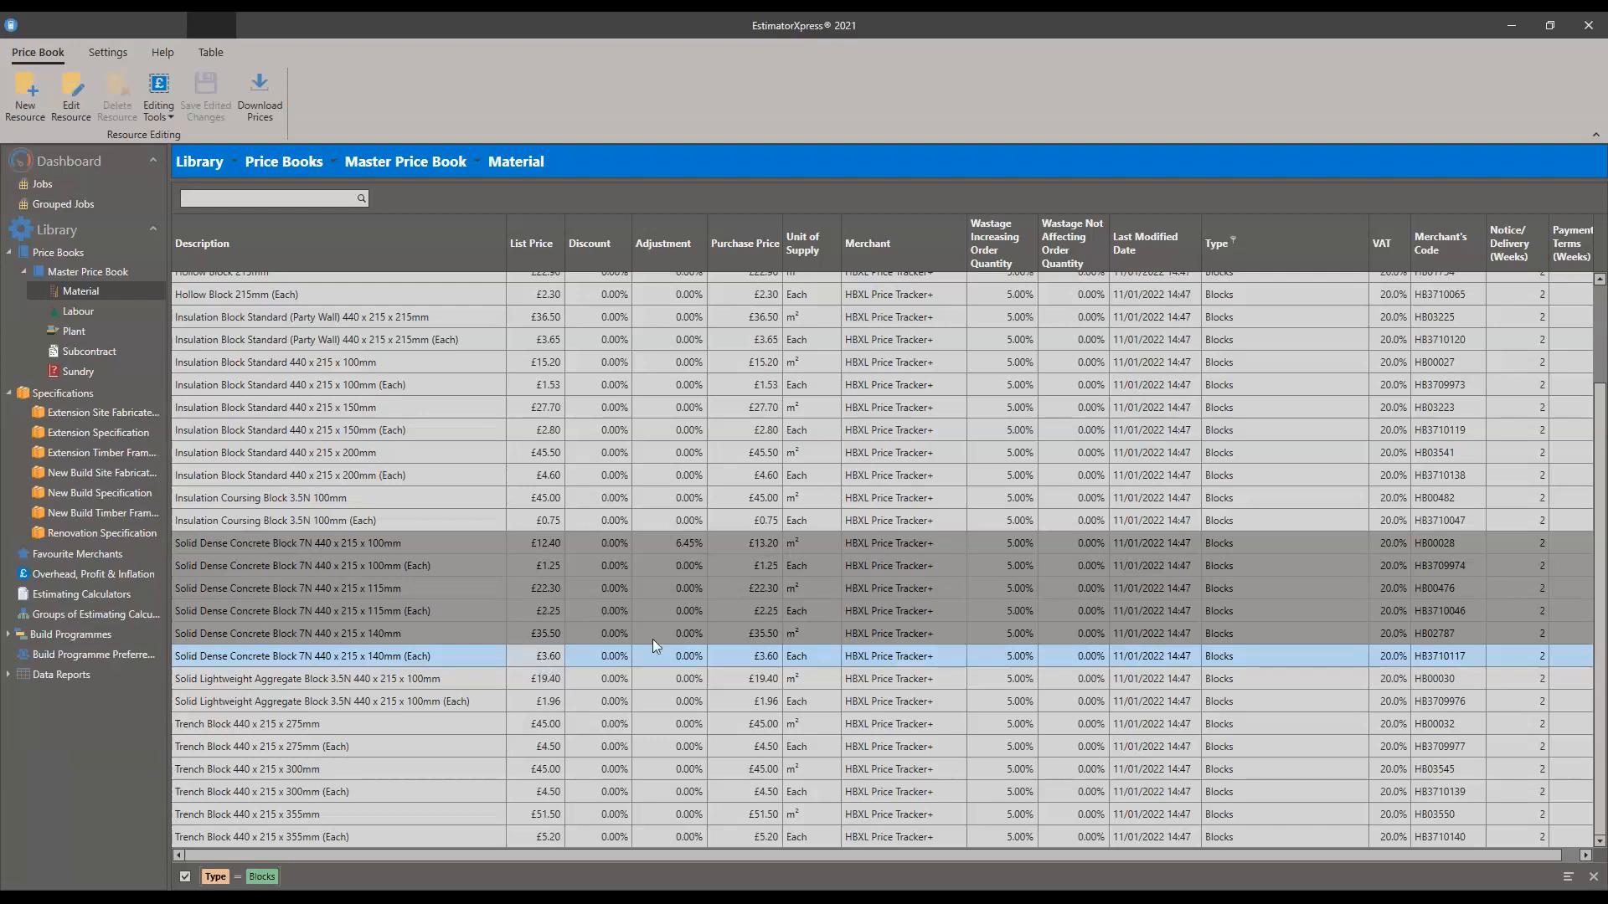
{"action": "right_click", "coordinate": [559, 588]}
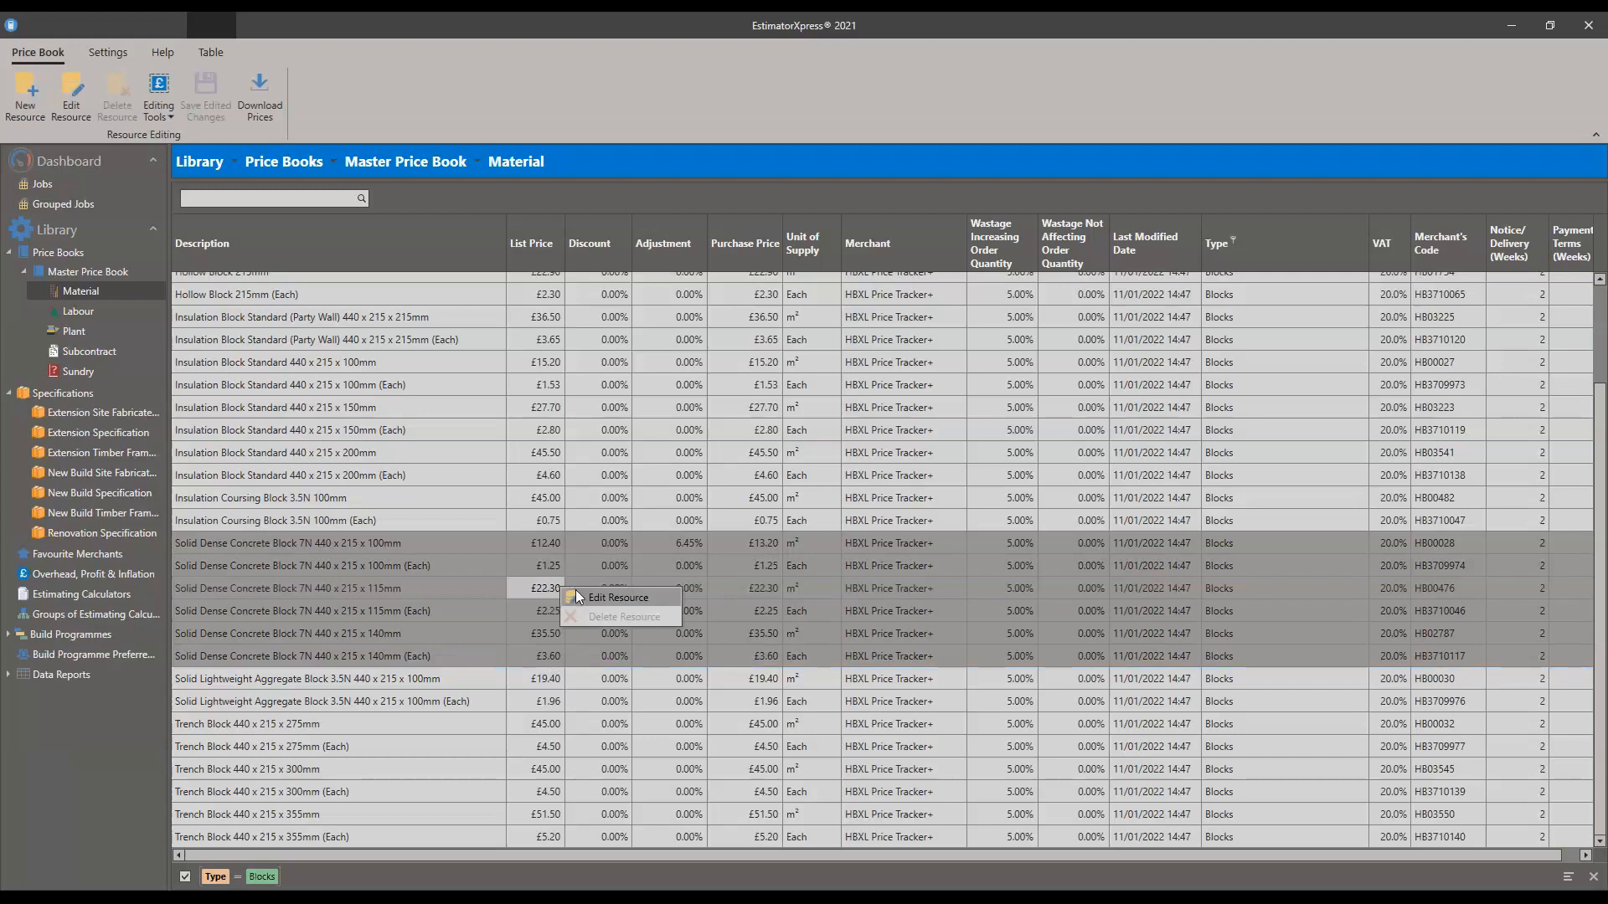
{"action": "left_click", "coordinate": [576, 591]}
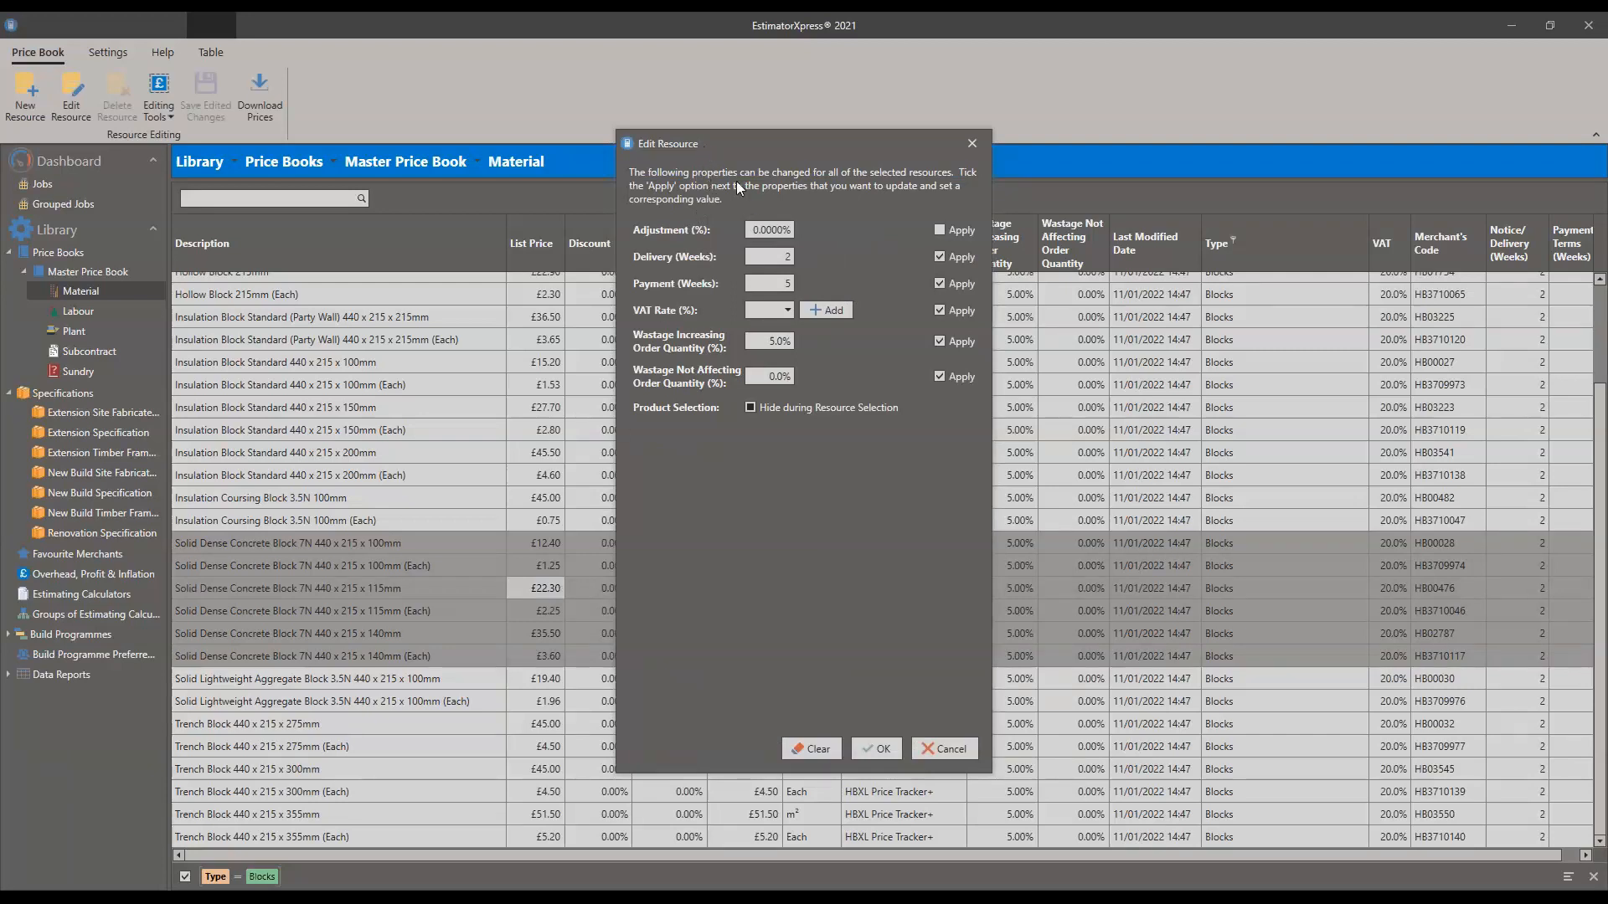
{"action": "left_click", "coordinate": [785, 227]}
{"action": "left_click", "coordinate": [788, 310]}
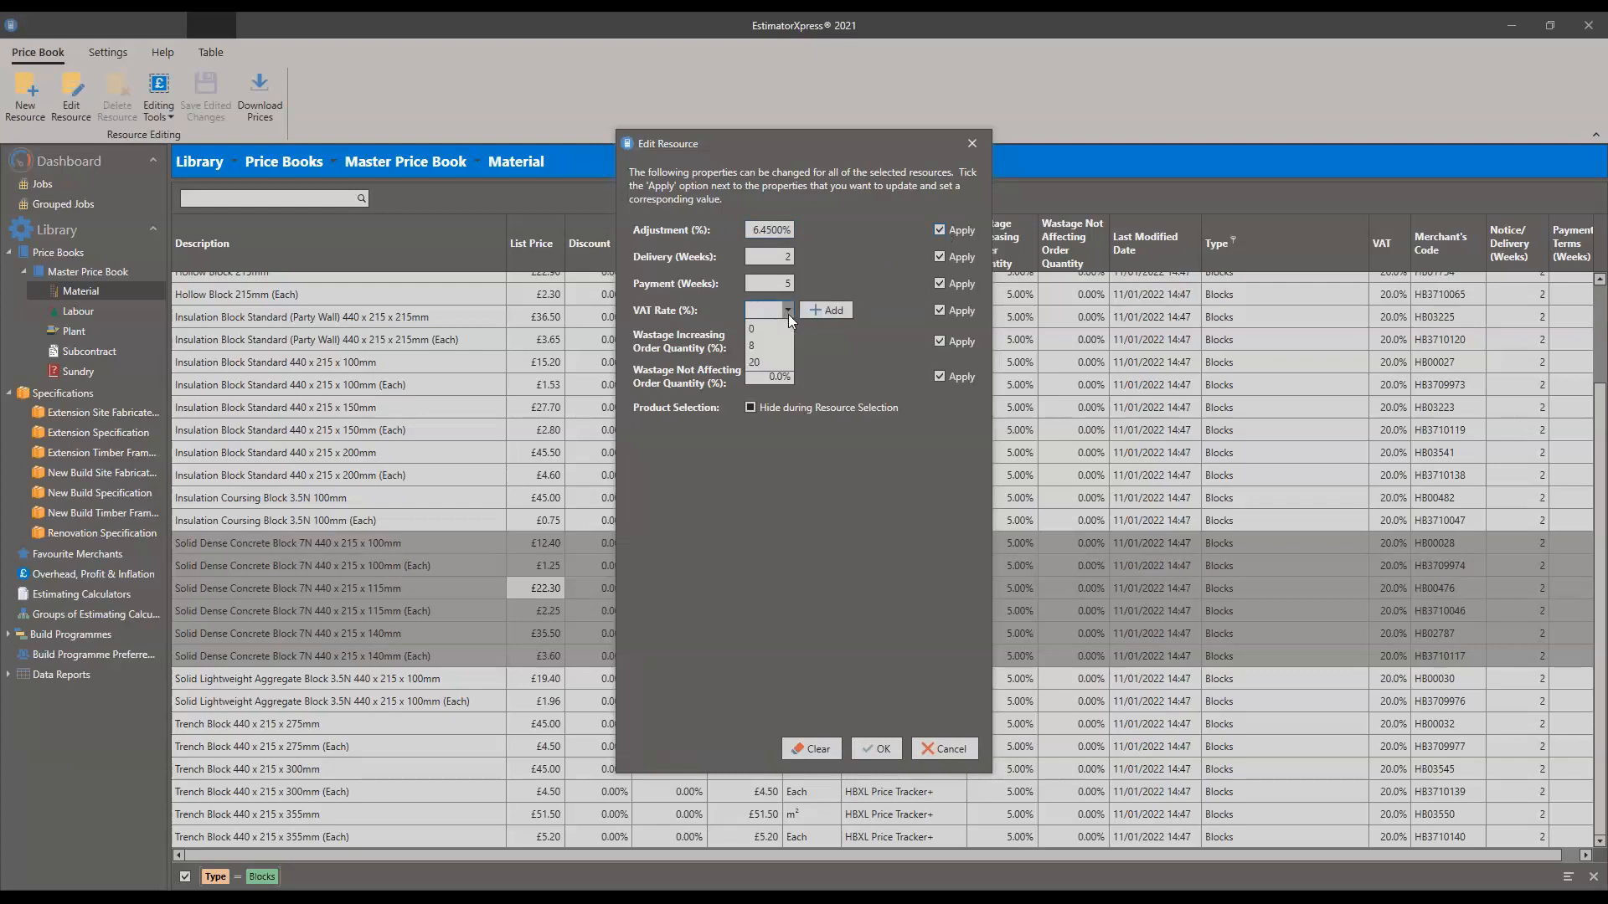
{"action": "left_click", "coordinate": [770, 362]}
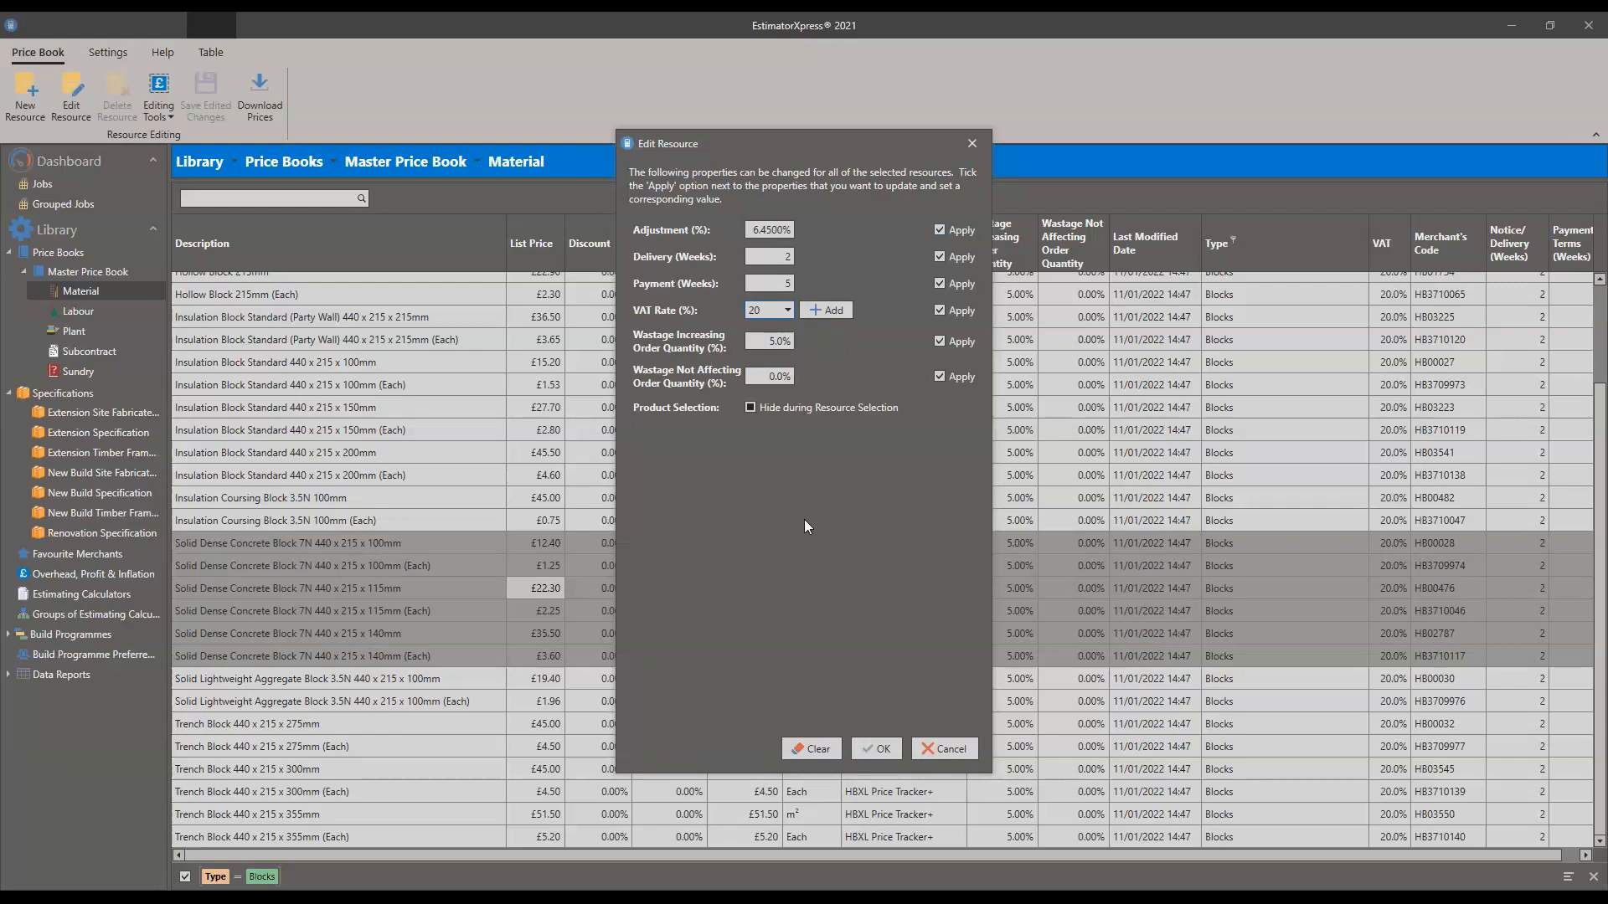
{"action": "left_click", "coordinate": [878, 756]}
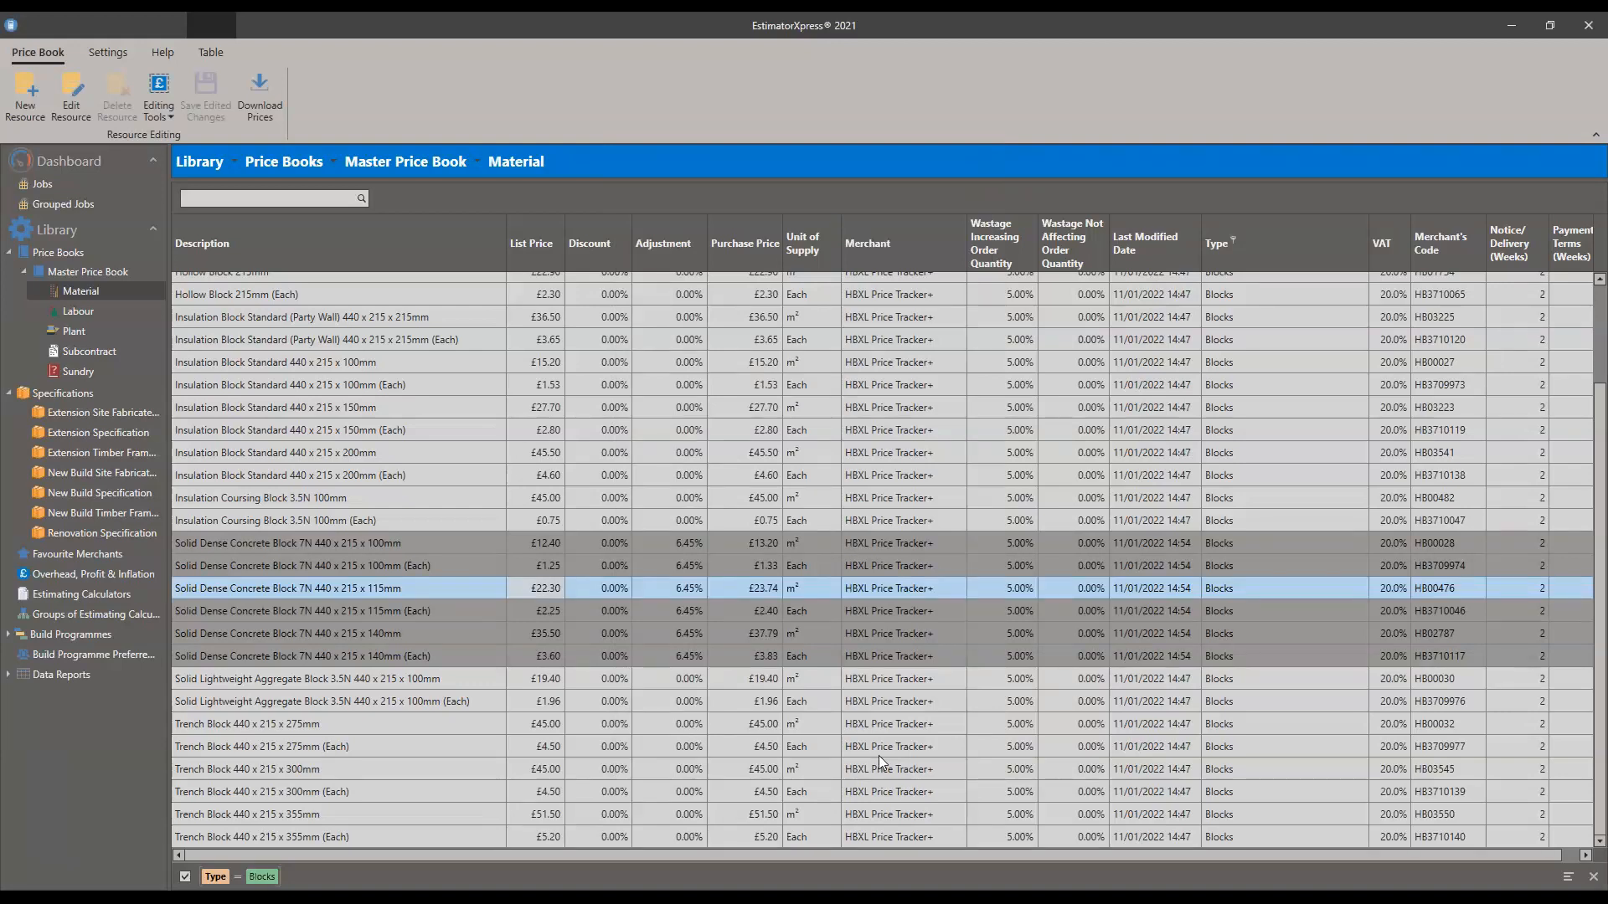
{"action": "left_click", "coordinate": [650, 520]}
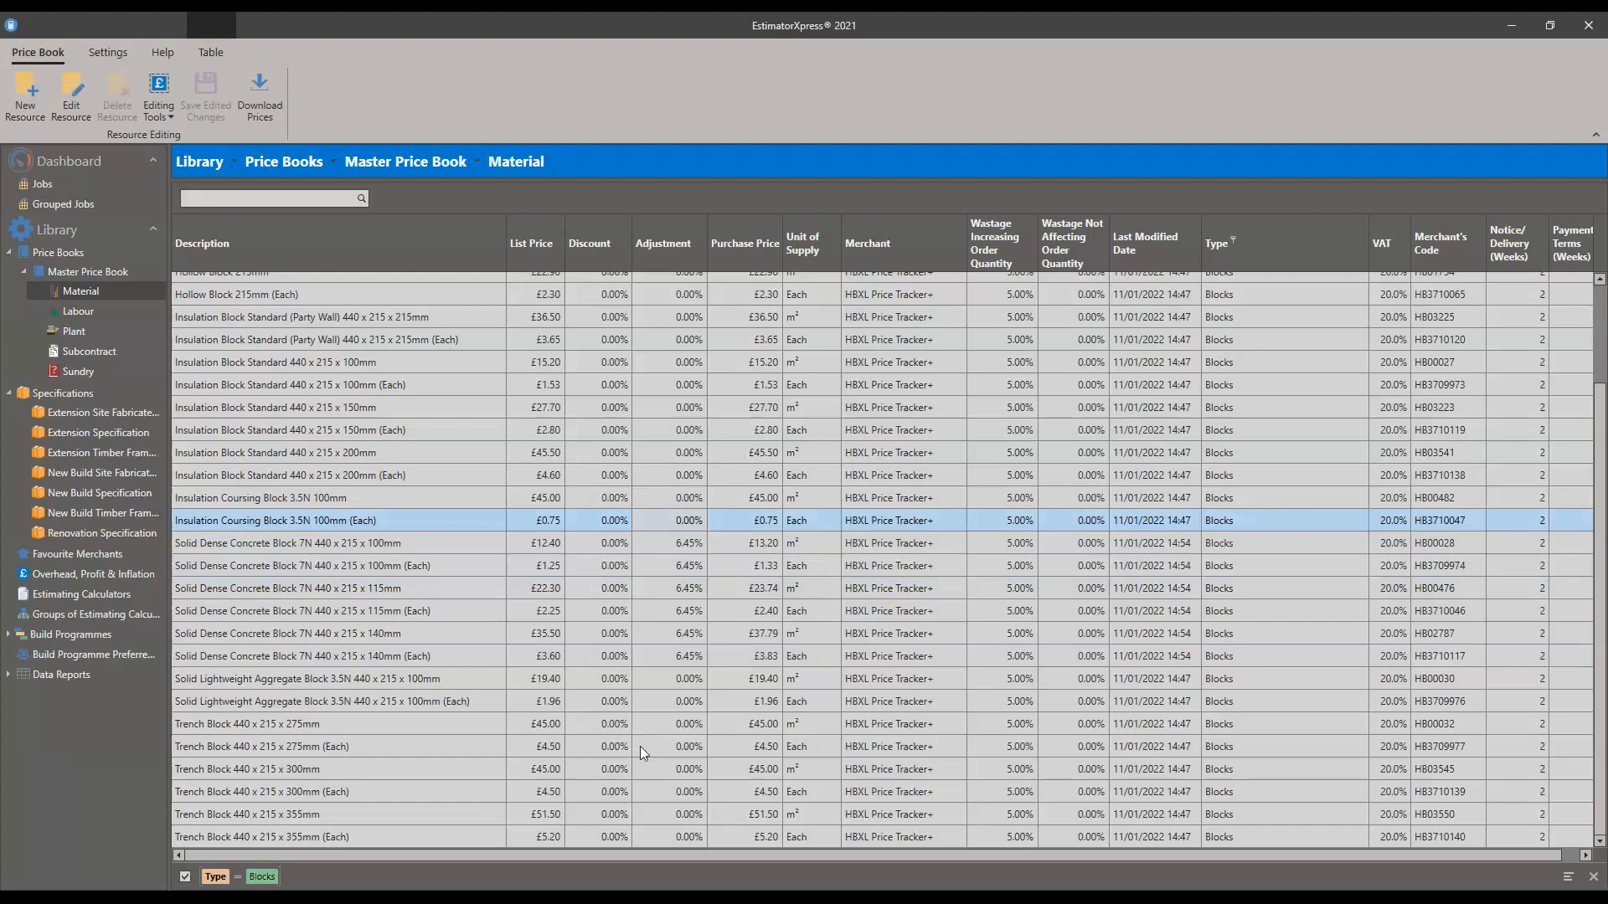
{"action": "left_click", "coordinate": [675, 542]}
Step: Select several non-adjacent insulation, dense concrete, lightweight and trench block resources together, and clear that multiple selection
{"action": "left_click", "coordinate": [680, 657]}
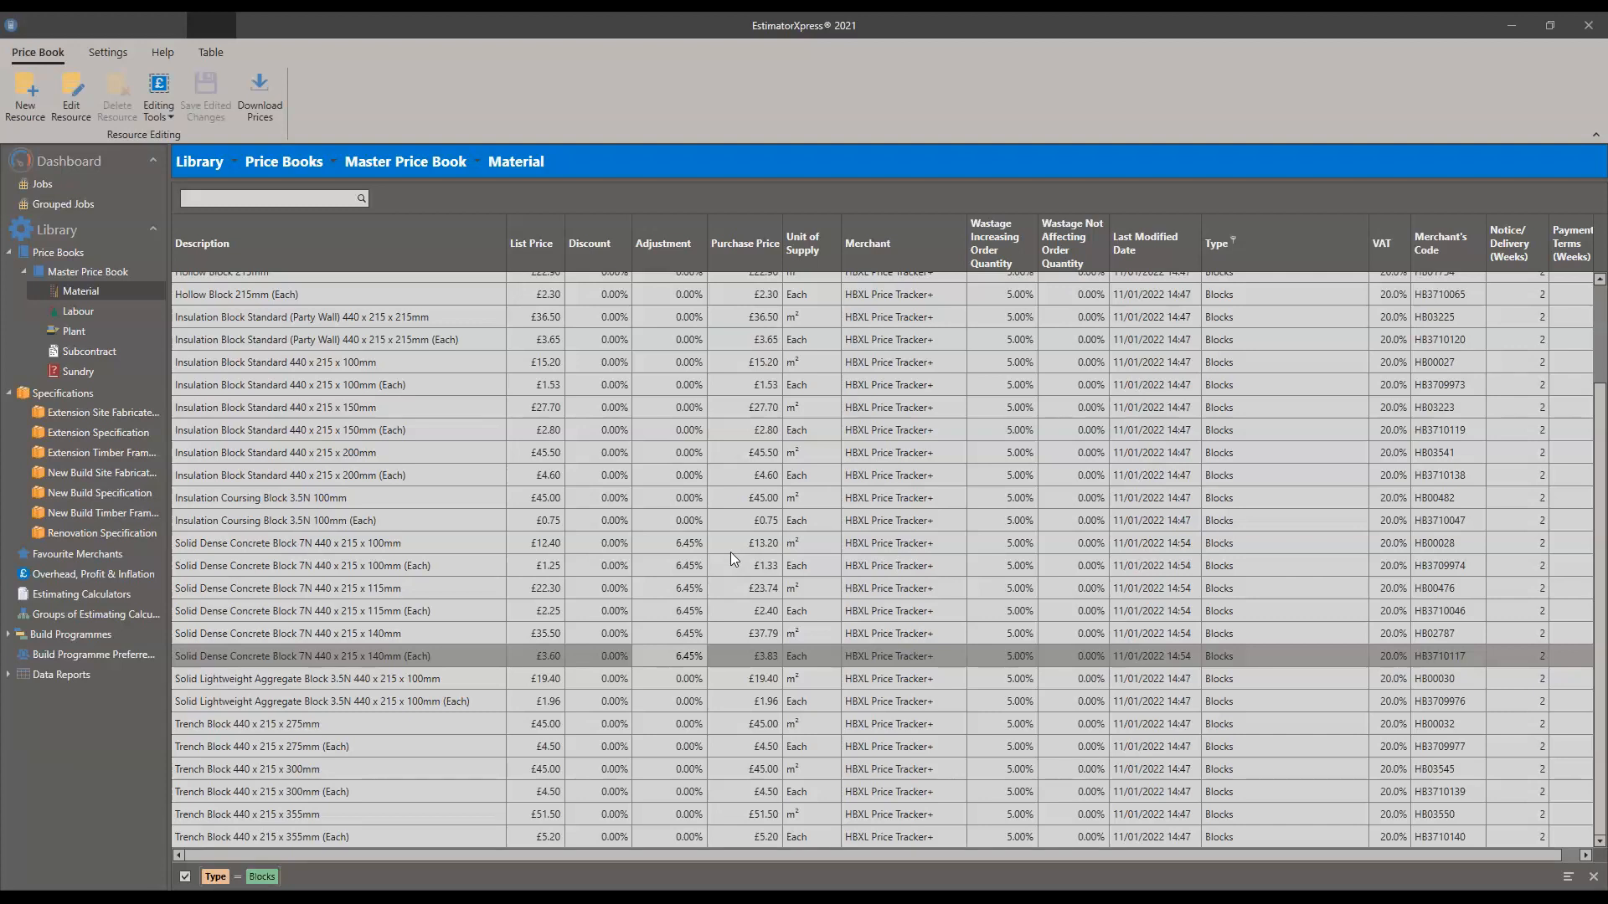
{"action": "left_click", "coordinate": [700, 436], "text": "ctrl"}
{"action": "left_click", "coordinate": [691, 568], "text": "ctrl"}
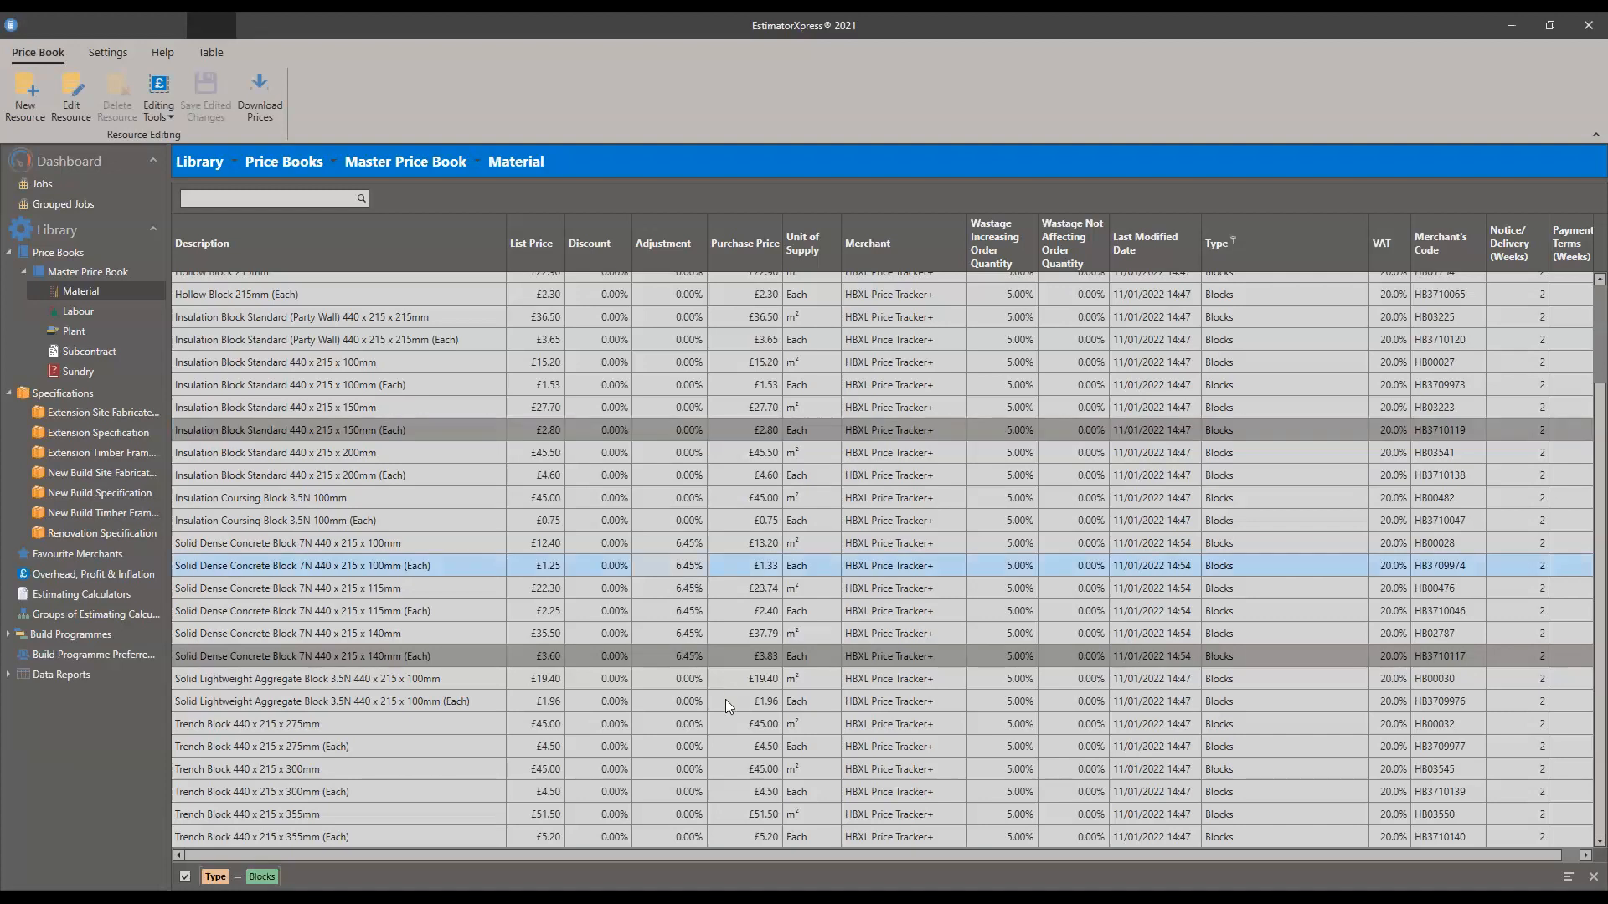
{"action": "left_click", "coordinate": [725, 700], "text": "ctrl"}
{"action": "left_click", "coordinate": [711, 792], "text": "ctrl"}
{"action": "mouse_move", "coordinate": [471, 900]}
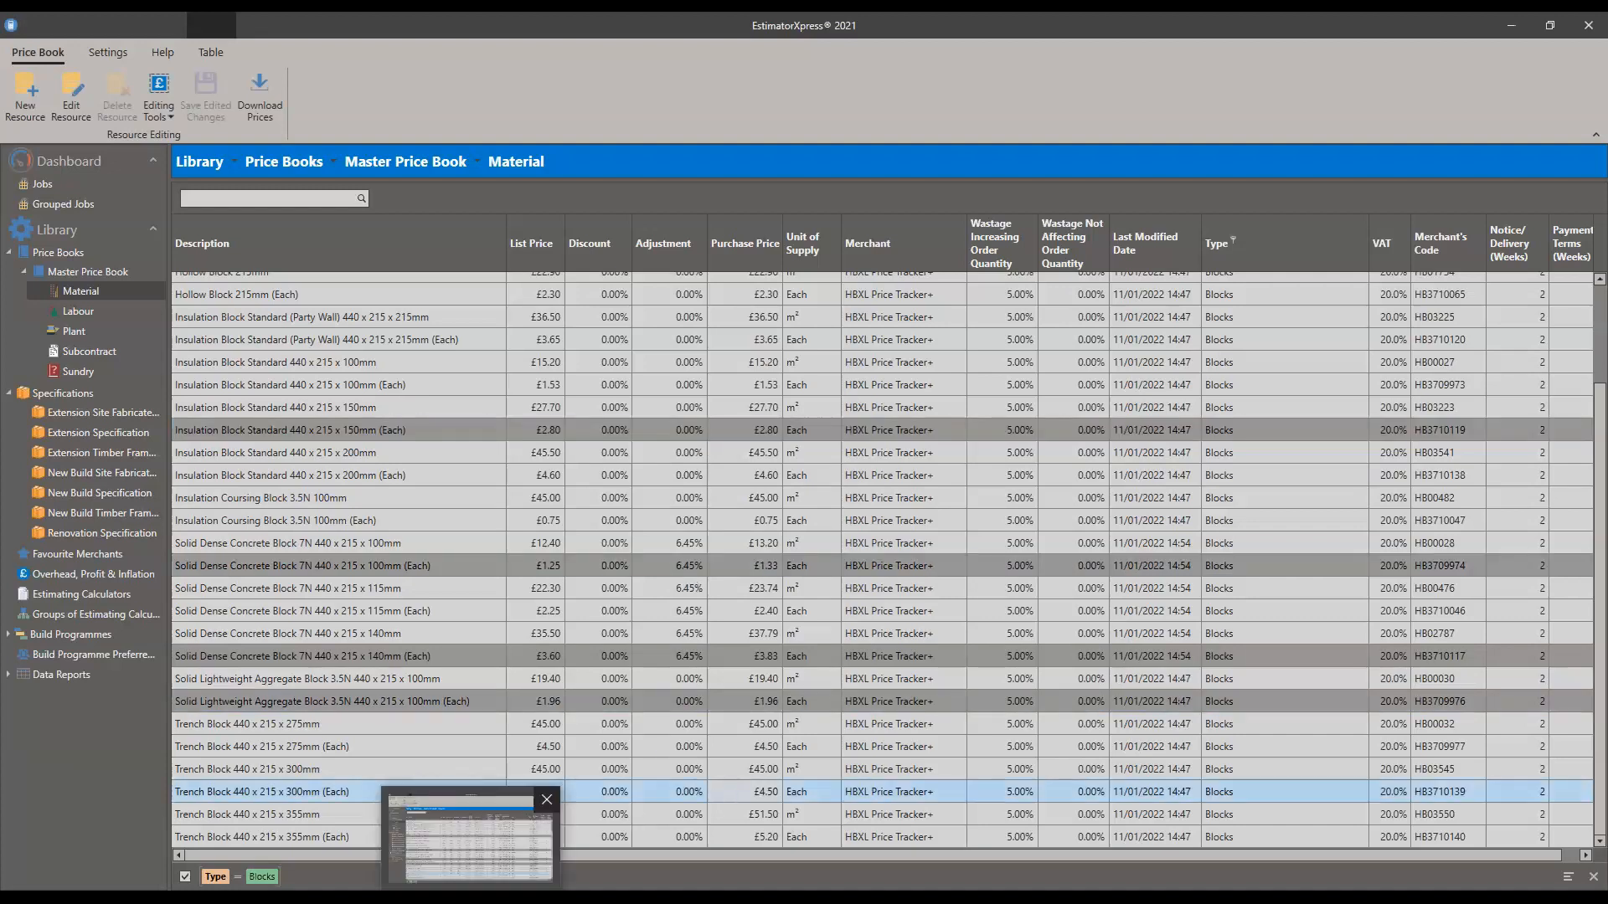
{"action": "left_click", "coordinate": [625, 337], "text": "ctrl"}
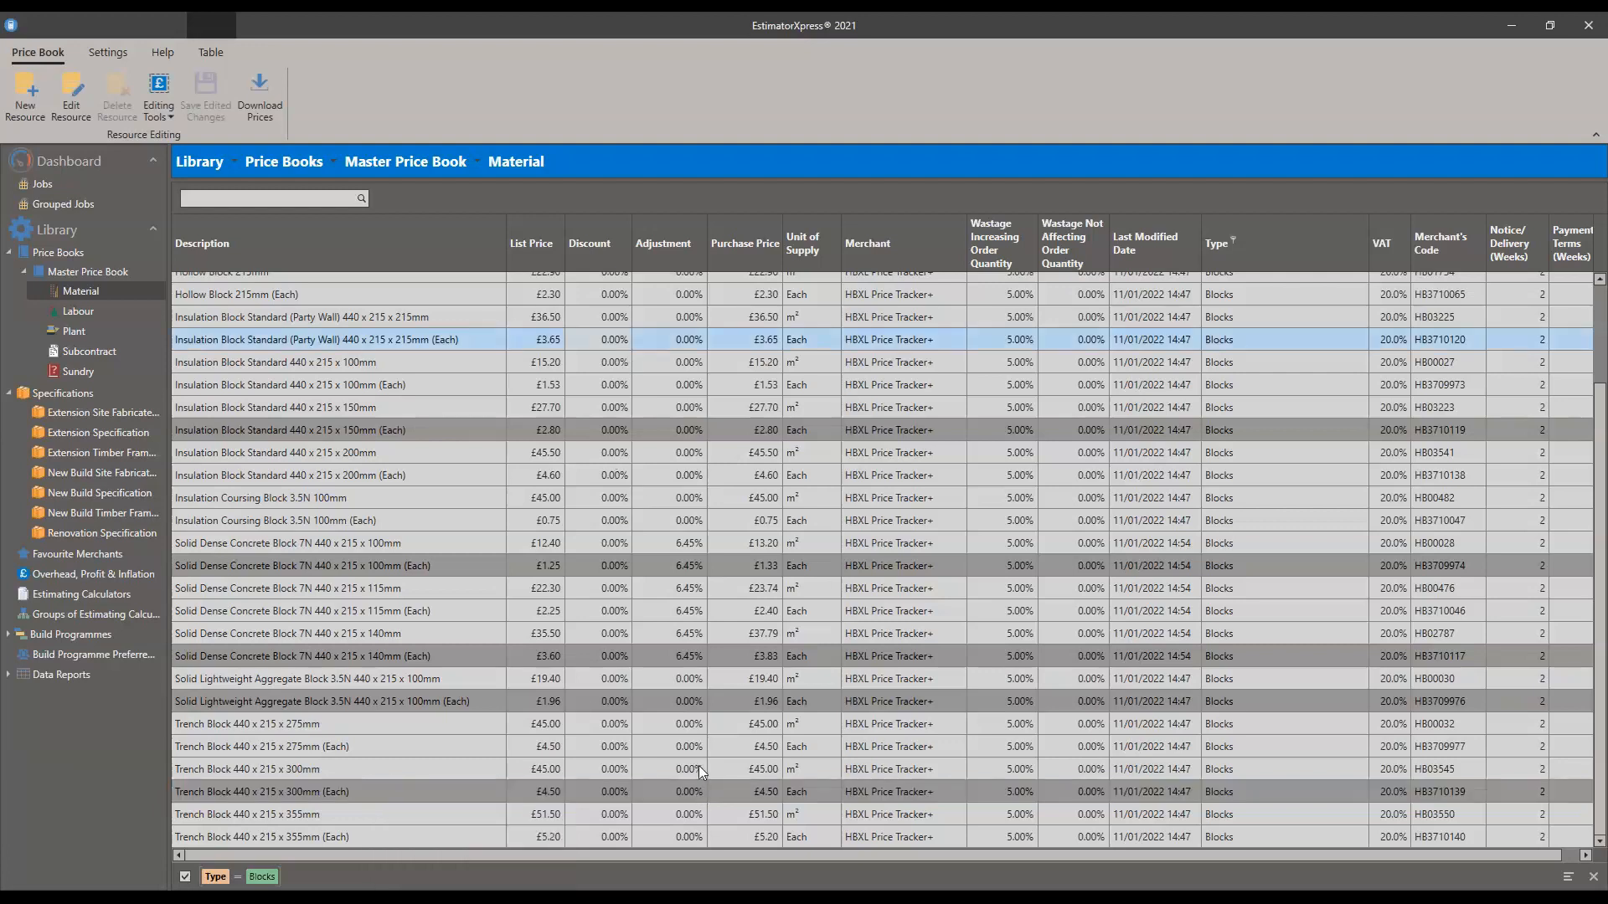
{"action": "left_click", "coordinate": [698, 762], "text": "ctrl"}
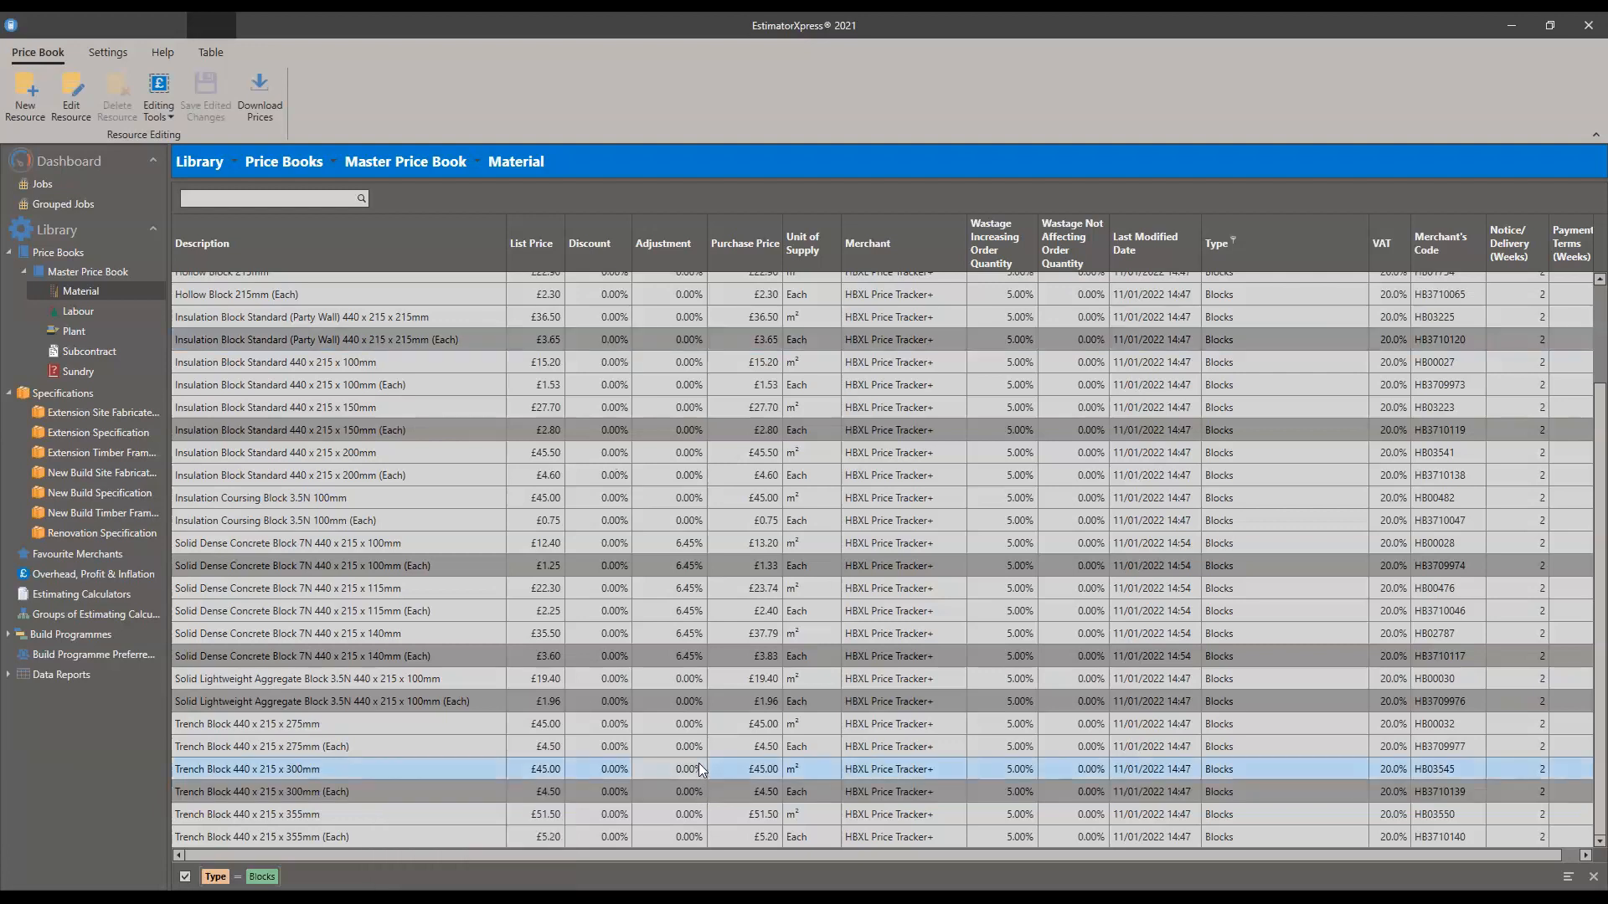
{"action": "left_click", "coordinate": [581, 595]}
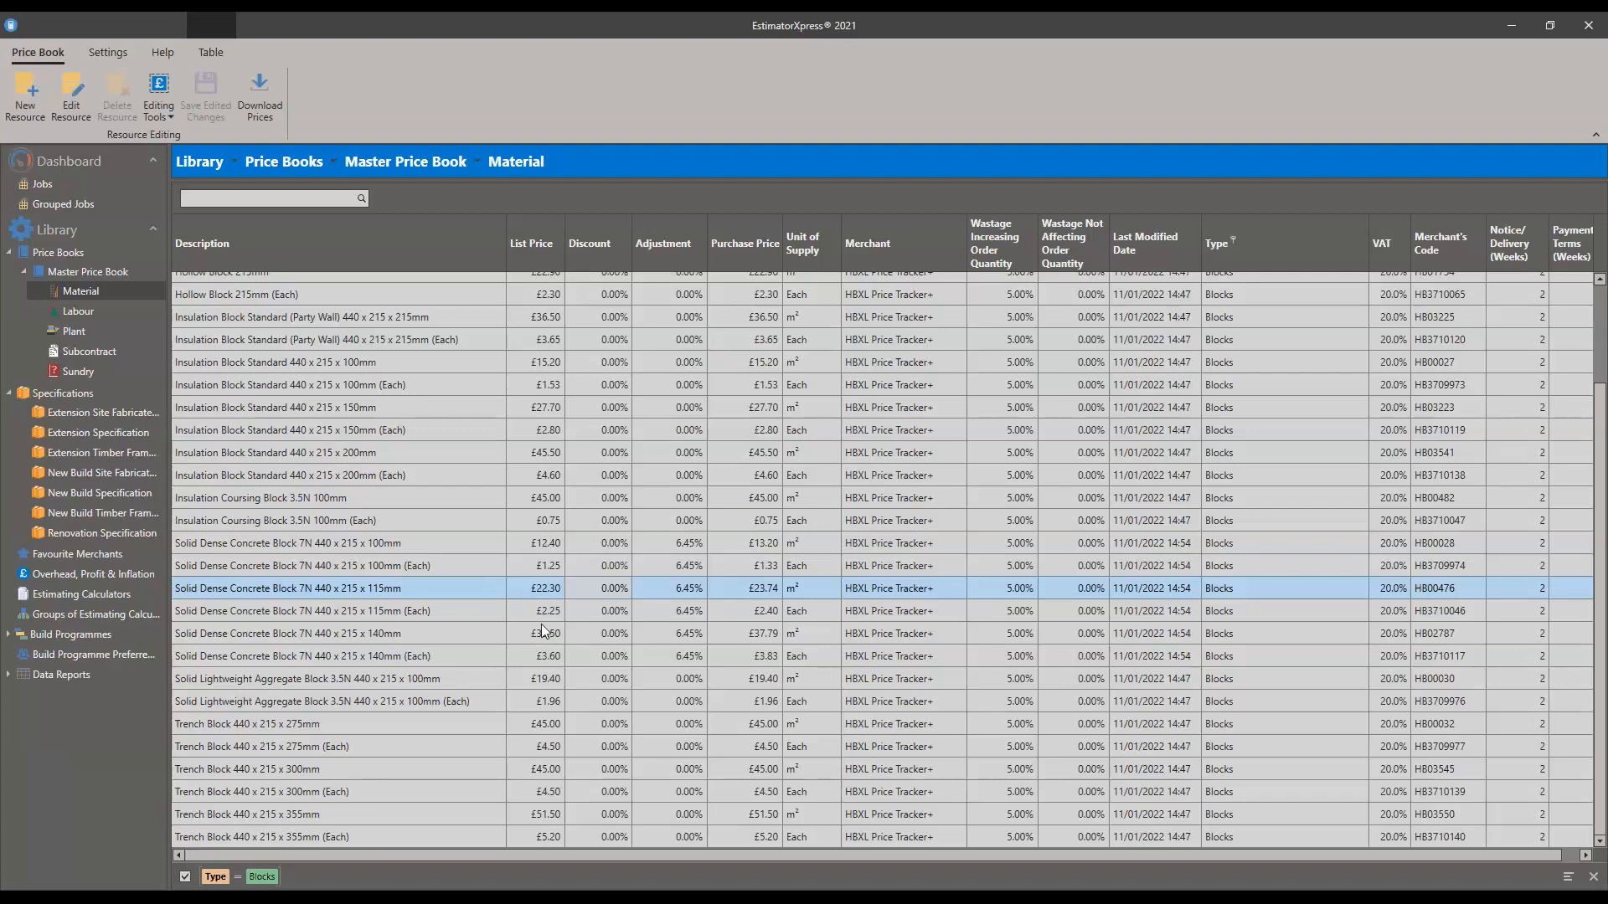
Step: Reselect the six Solid Dense Concrete Block 7N resources and reapply the bulk properties with a 6.45% adjustment and 20% VAT
{"action": "left_click", "coordinate": [677, 545]}
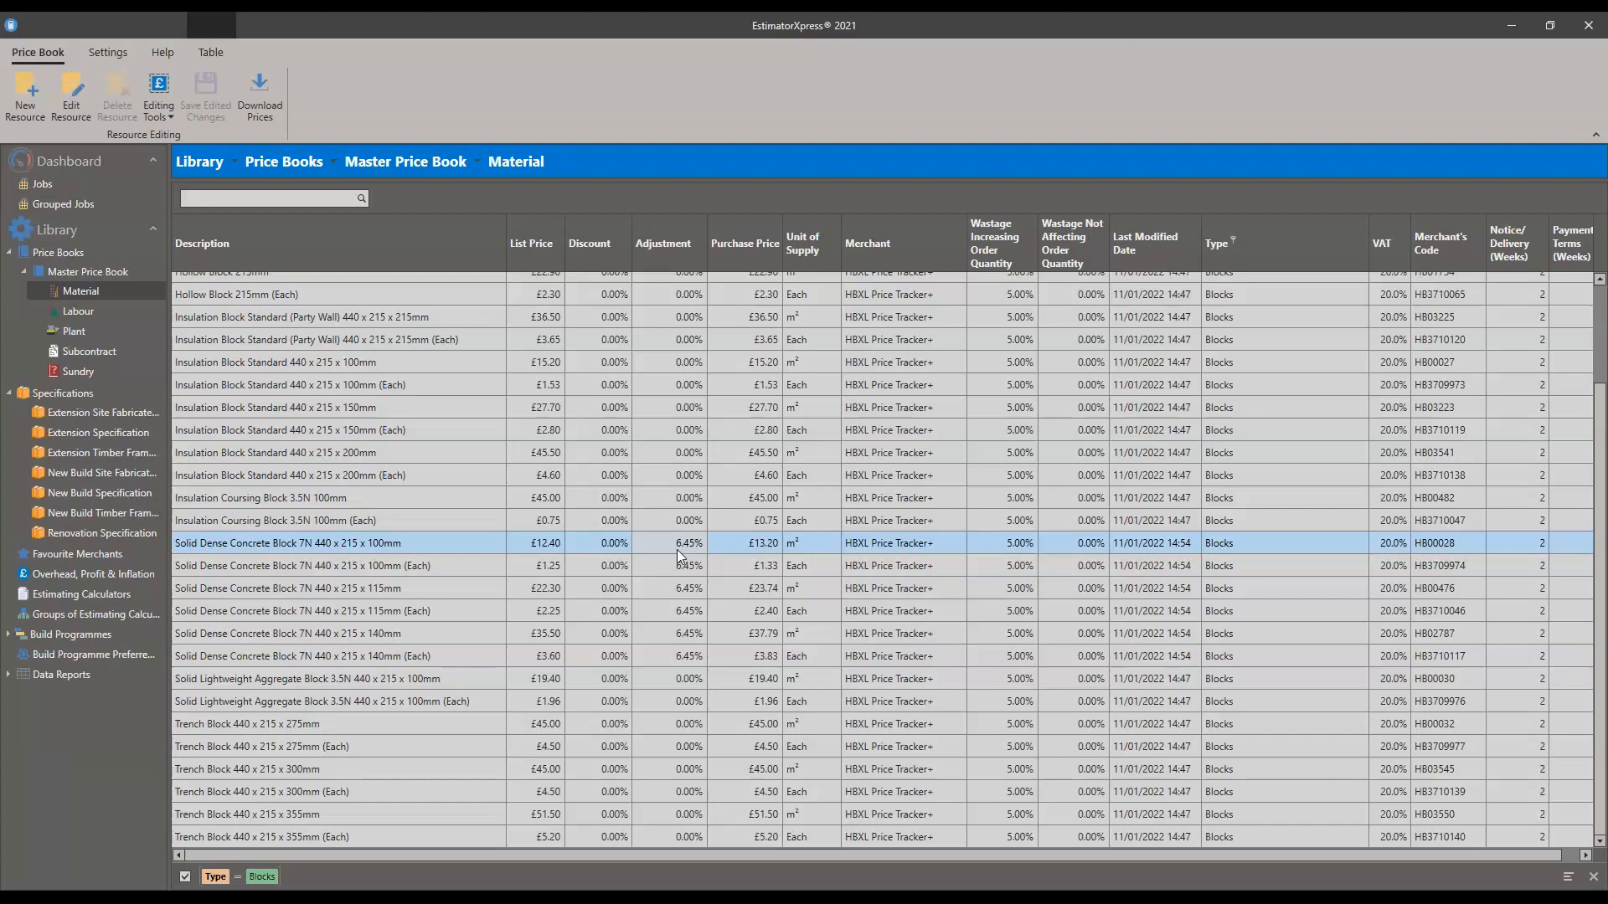
{"action": "left_click", "coordinate": [797, 654], "text": "shift"}
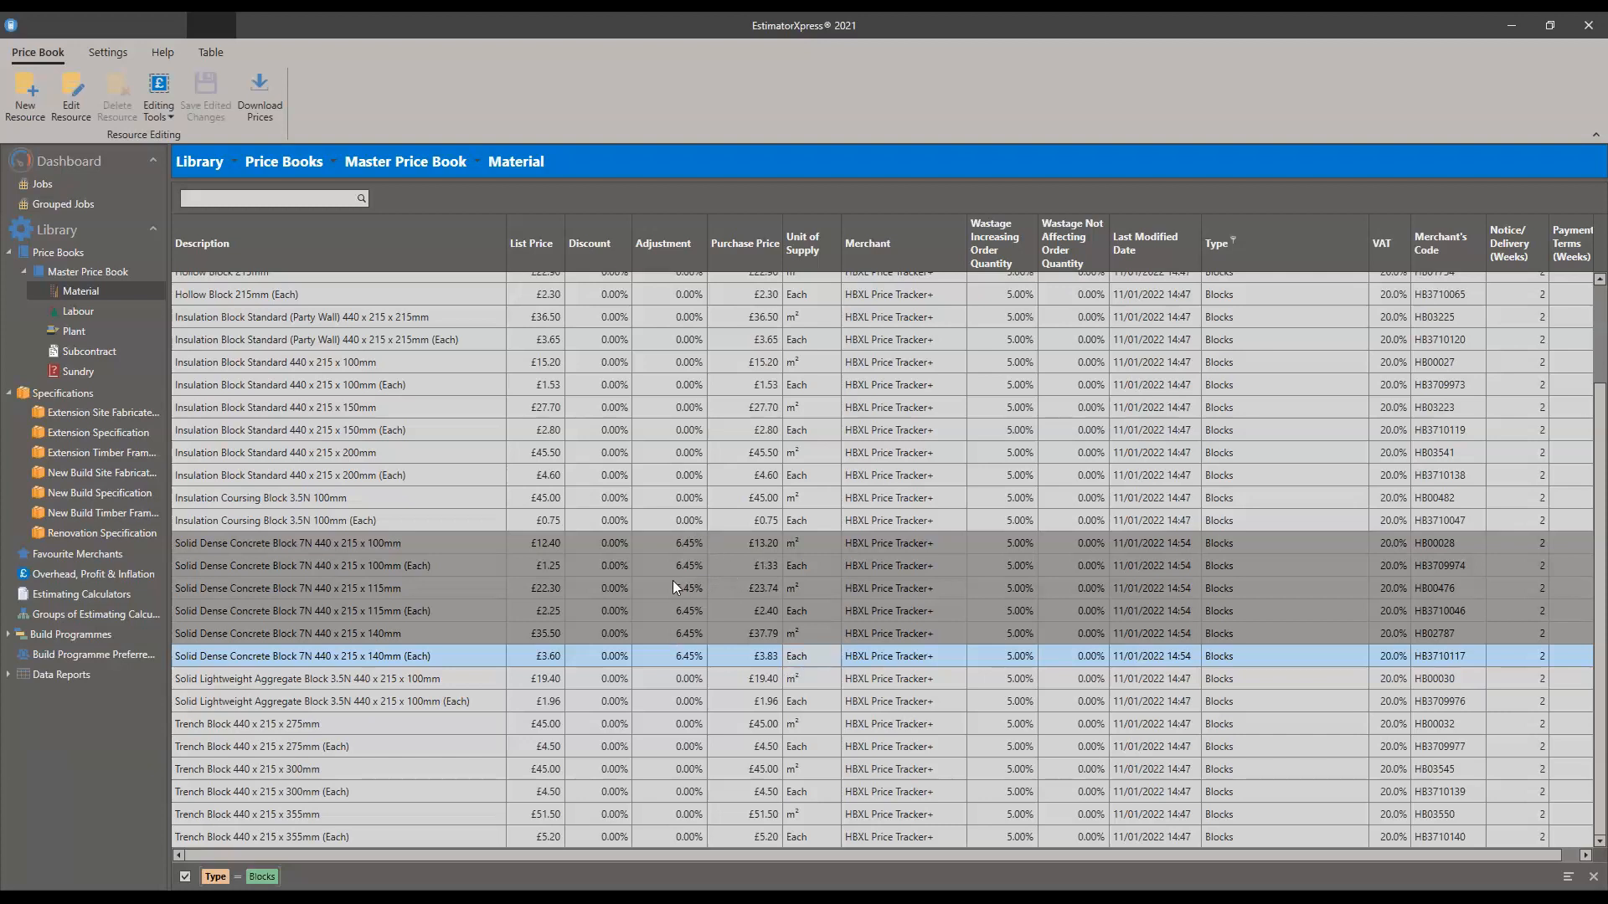
{"action": "left_click", "coordinate": [72, 85]}
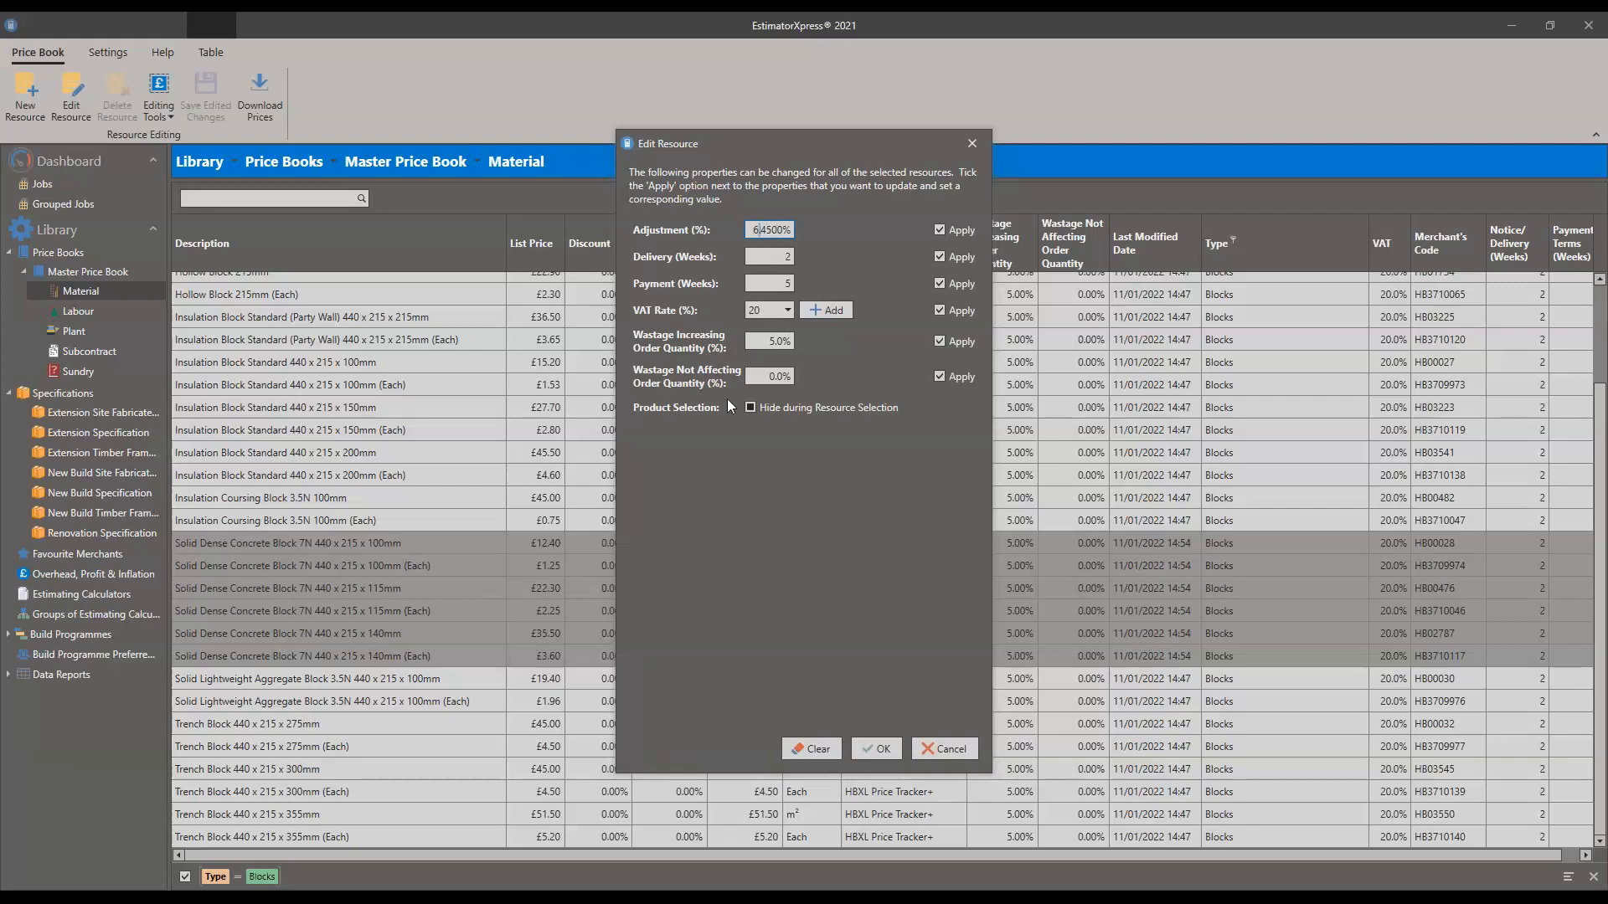
{"action": "left_click", "coordinate": [874, 748]}
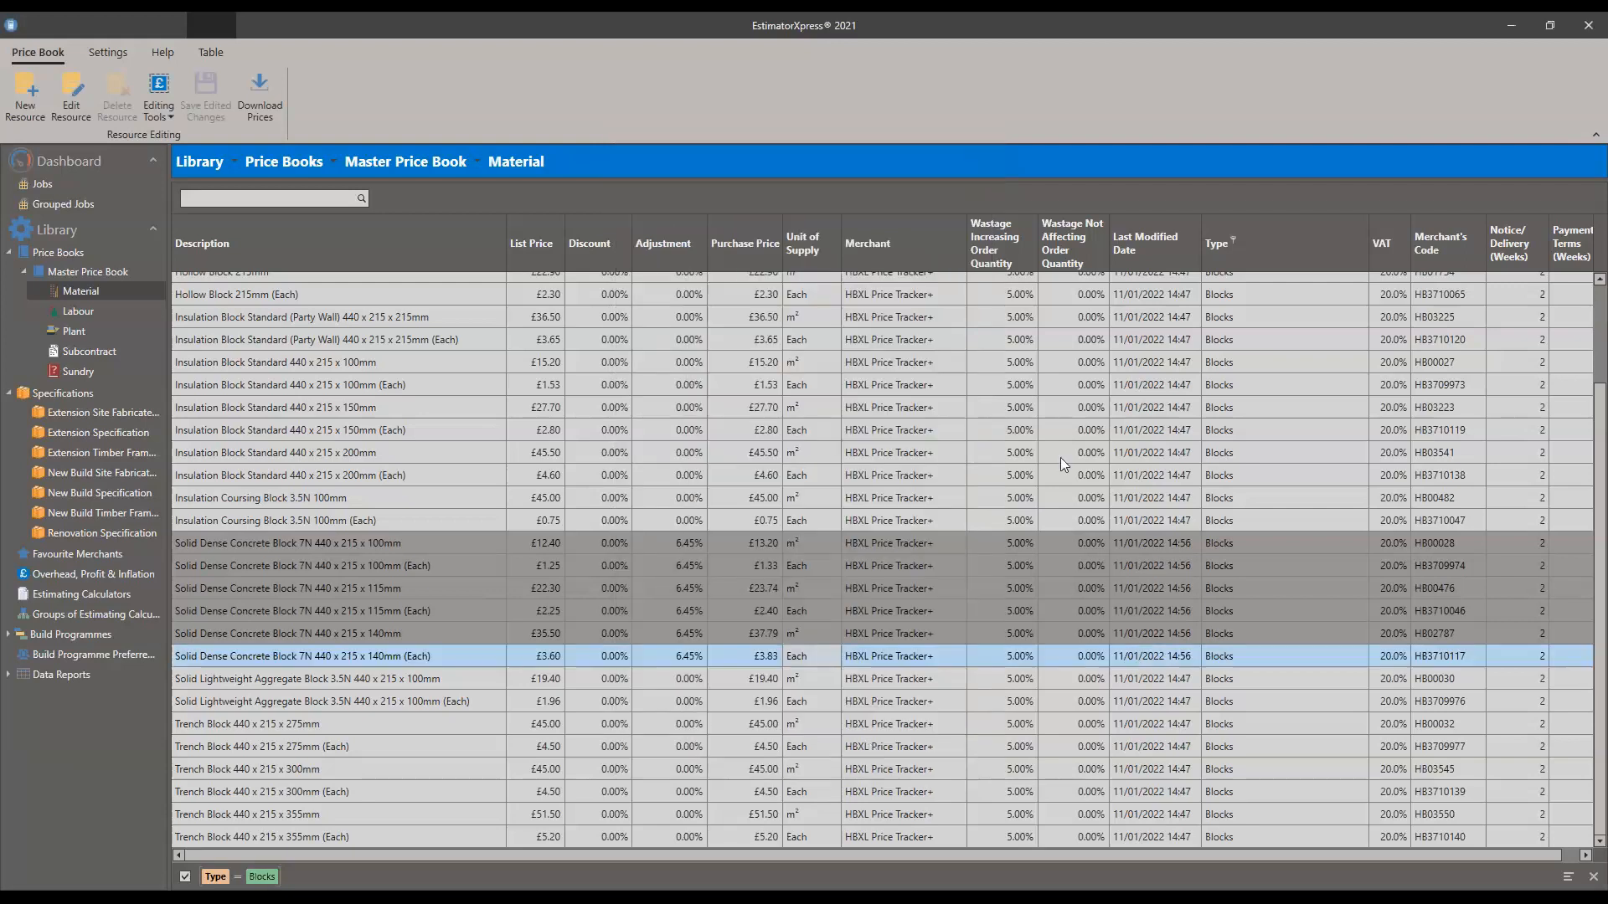
{"action": "left_click", "coordinate": [687, 550]}
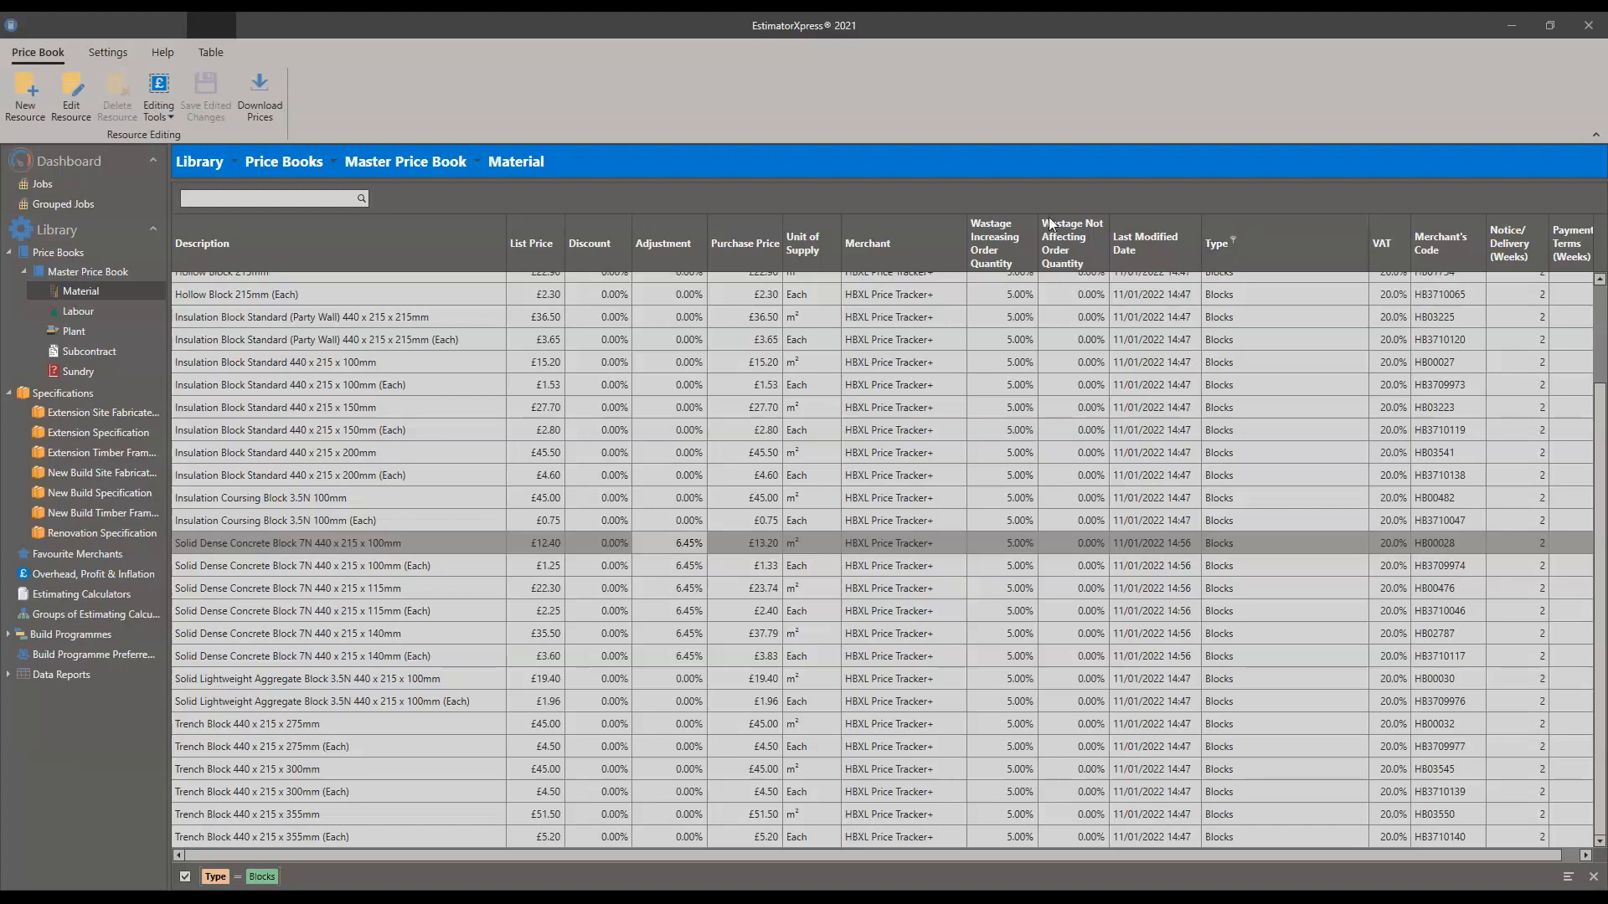
{"action": "left_click_drag", "start_coordinate": [452, 852], "coordinate": [248, 846]}
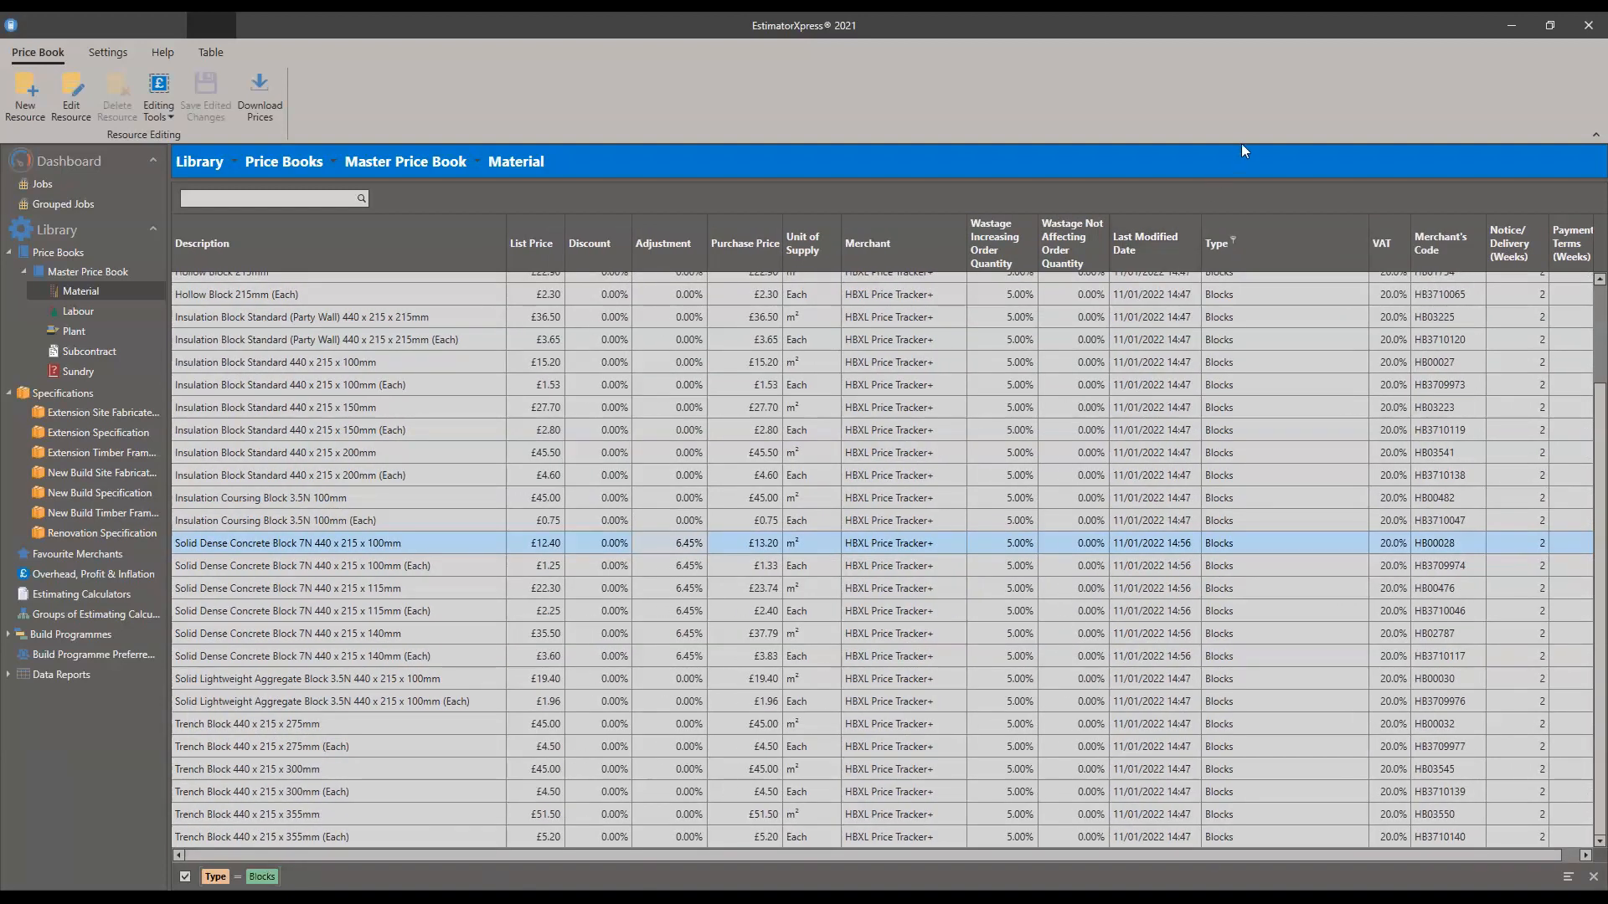
Step: Switch the material type filter from Blocks to Aggregate
{"action": "left_click", "coordinate": [1232, 239]}
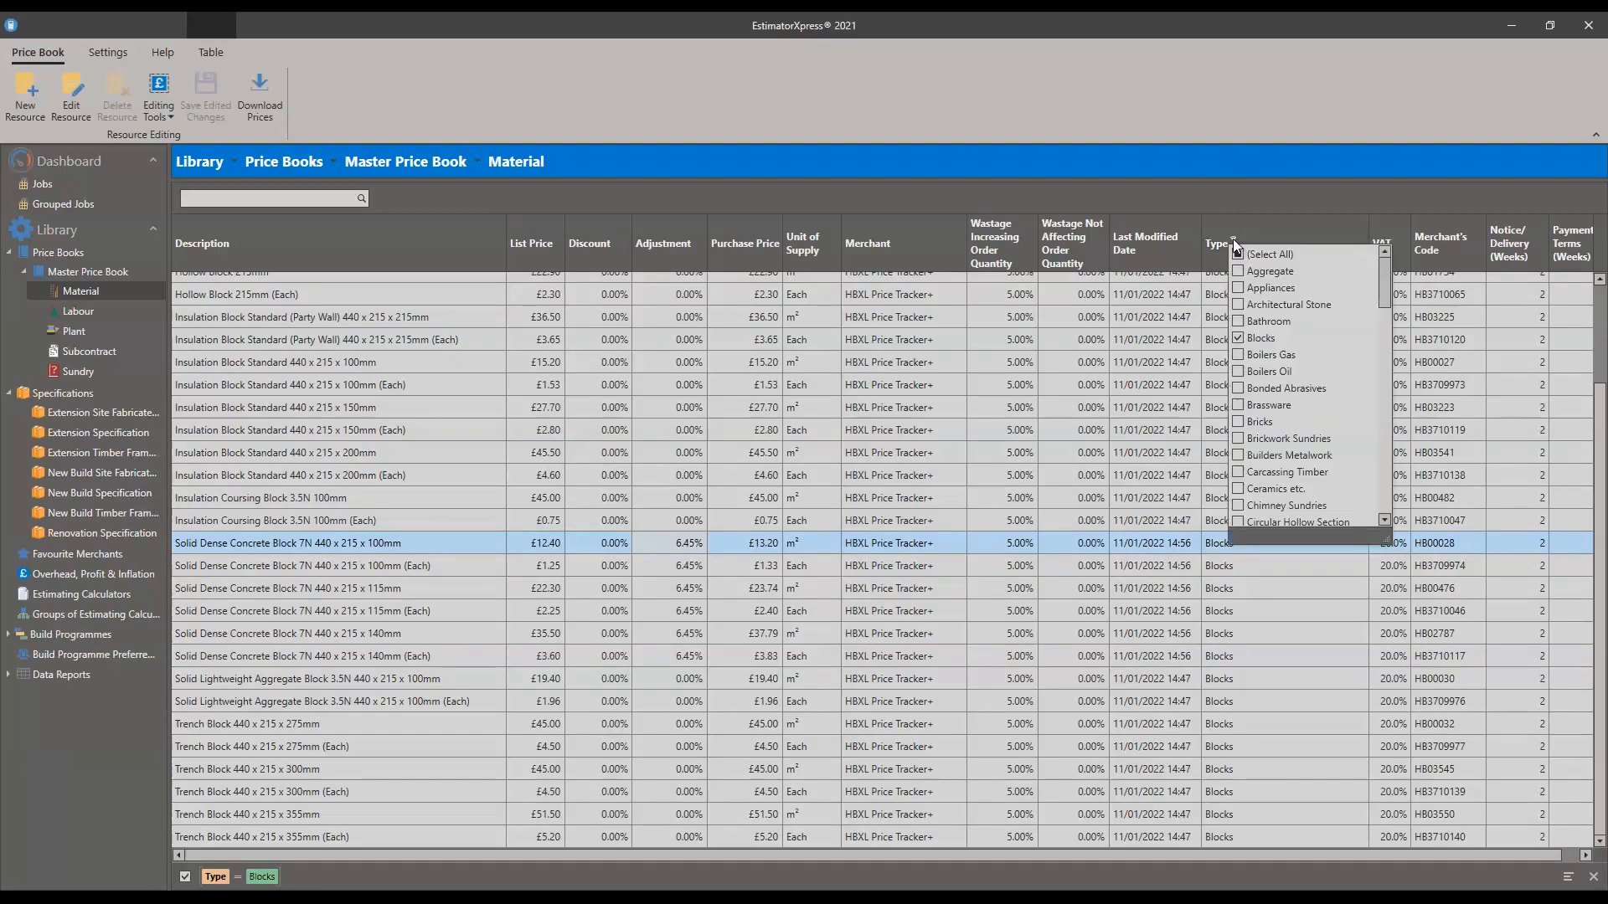
{"action": "left_click", "coordinate": [1237, 337]}
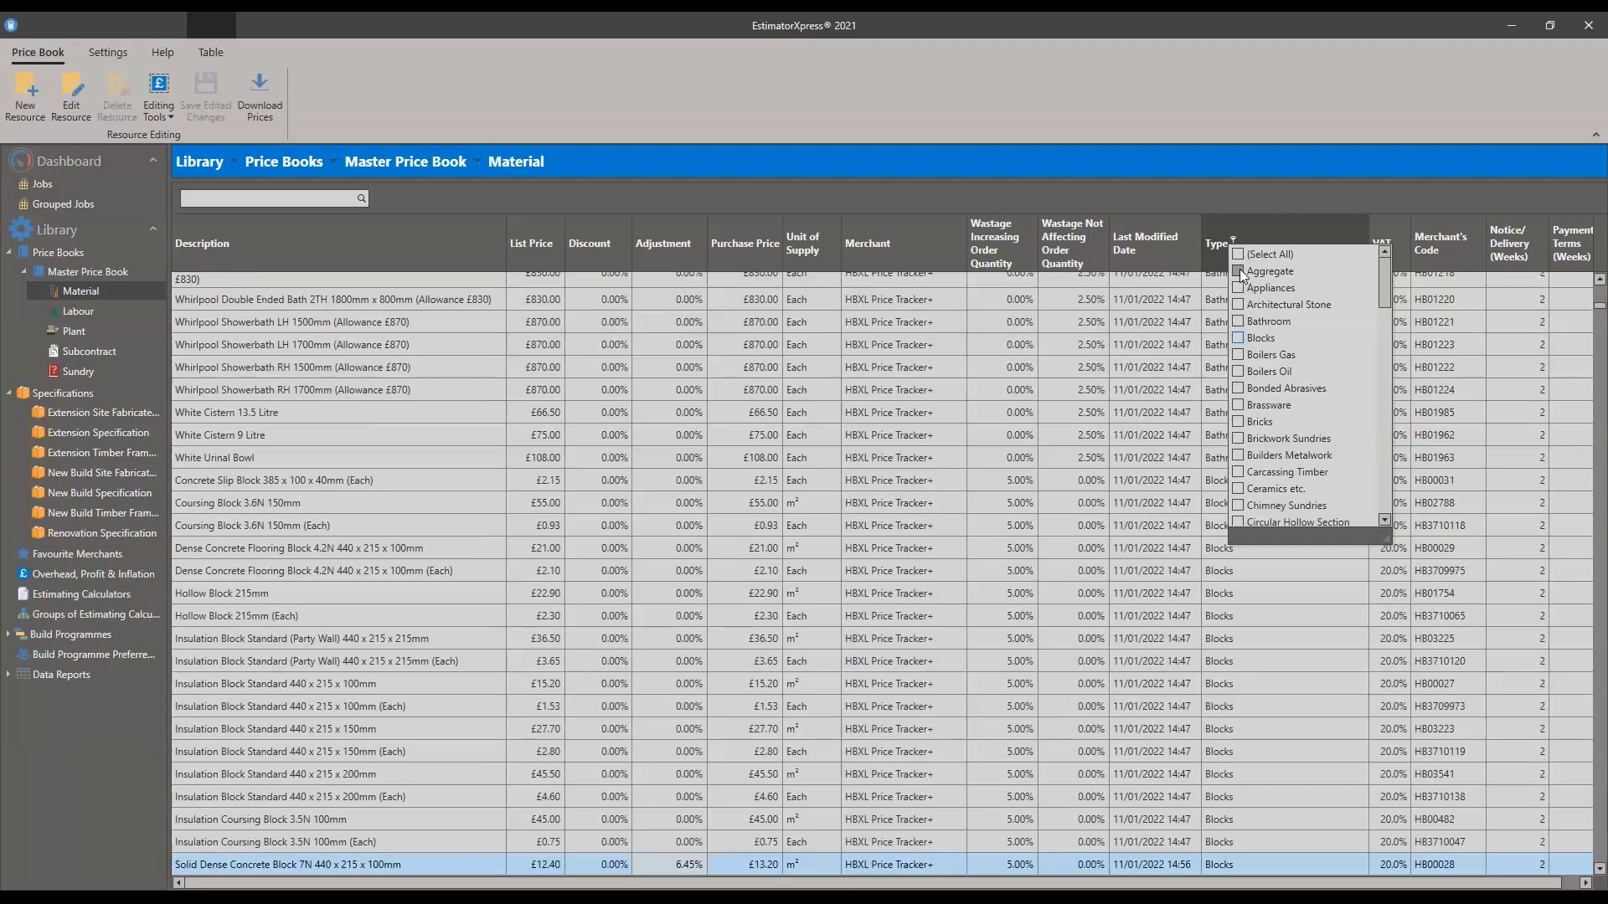
{"action": "left_click", "coordinate": [1238, 271]}
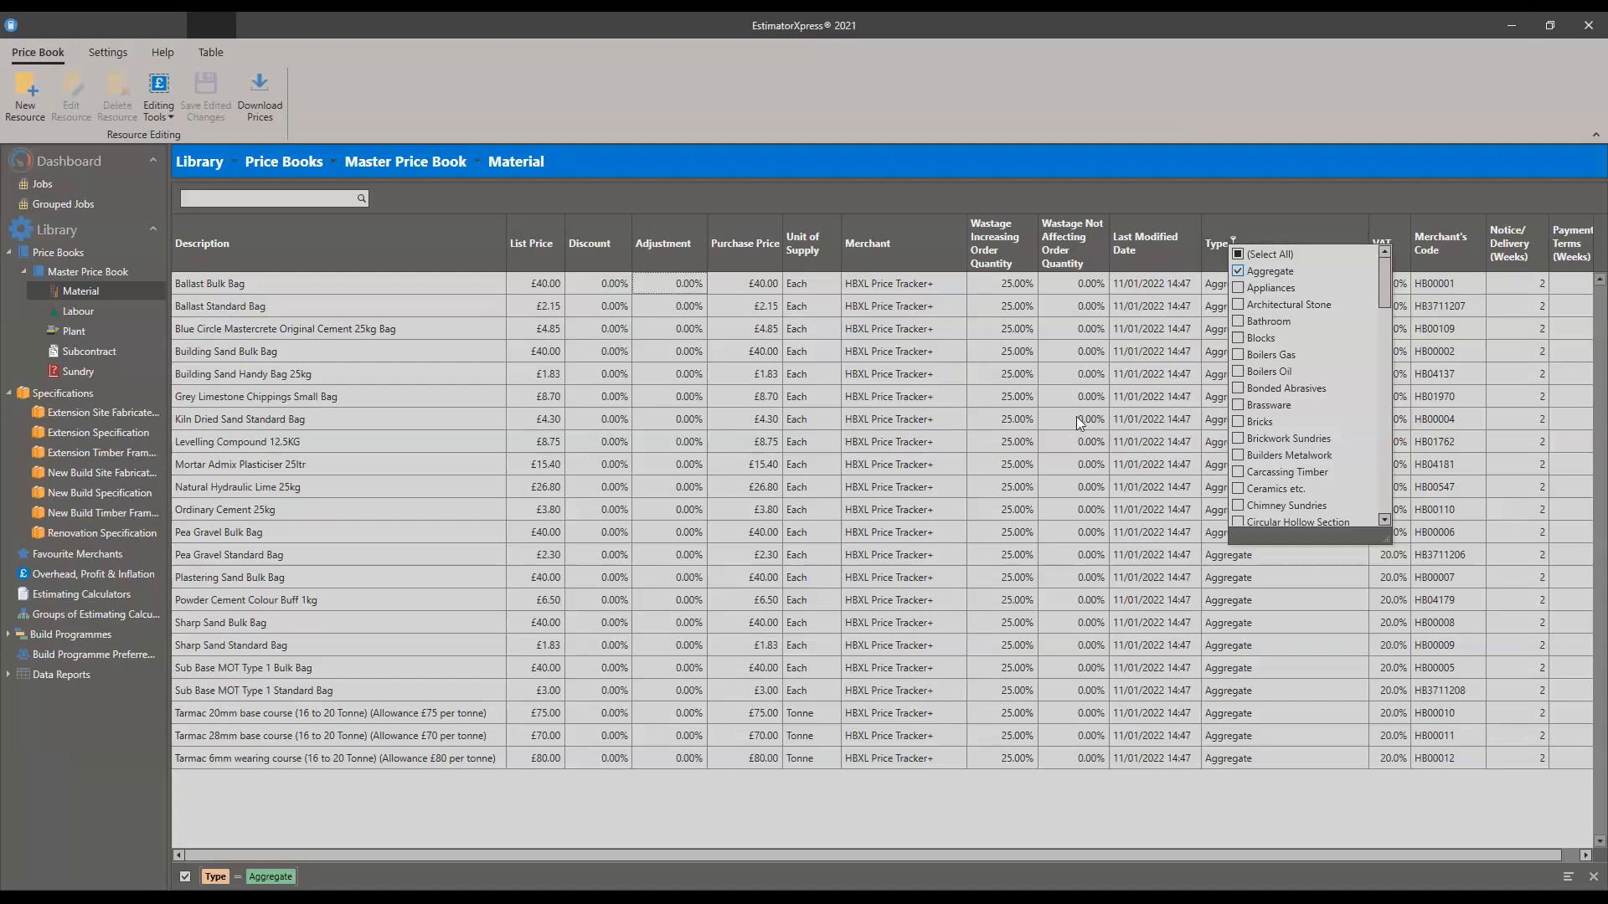
{"action": "left_click", "coordinate": [527, 204]}
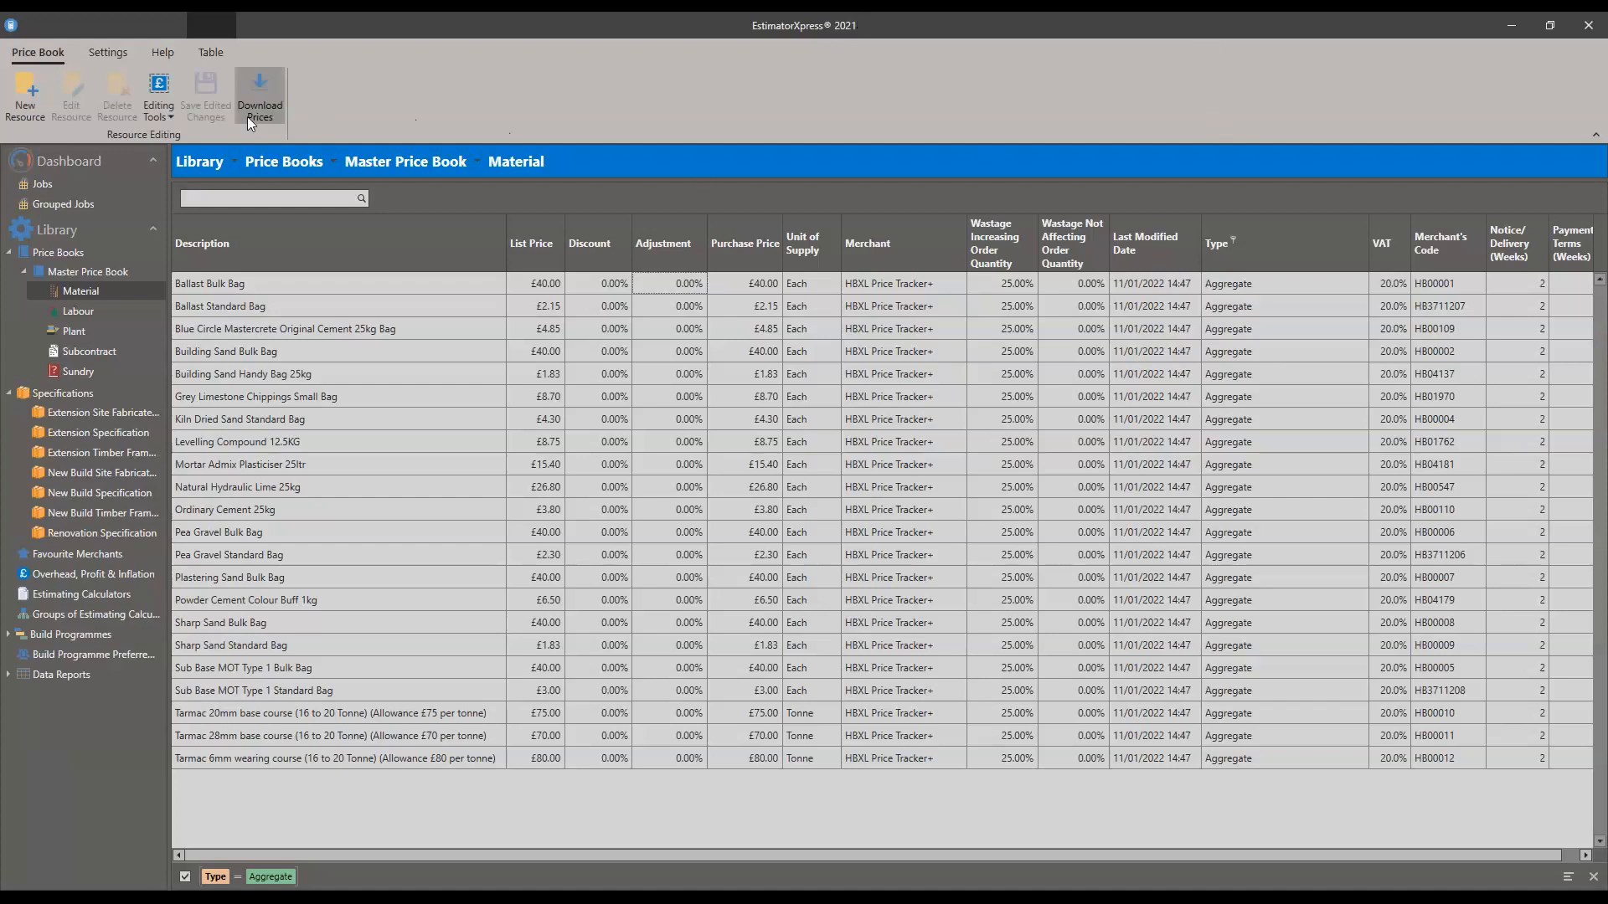
Step: Turn on price editing for the aggregates and set the purchase prices of Ballast Bulk Bag and Building Sand Bulk Bag to £43.00
{"action": "left_click", "coordinate": [167, 93]}
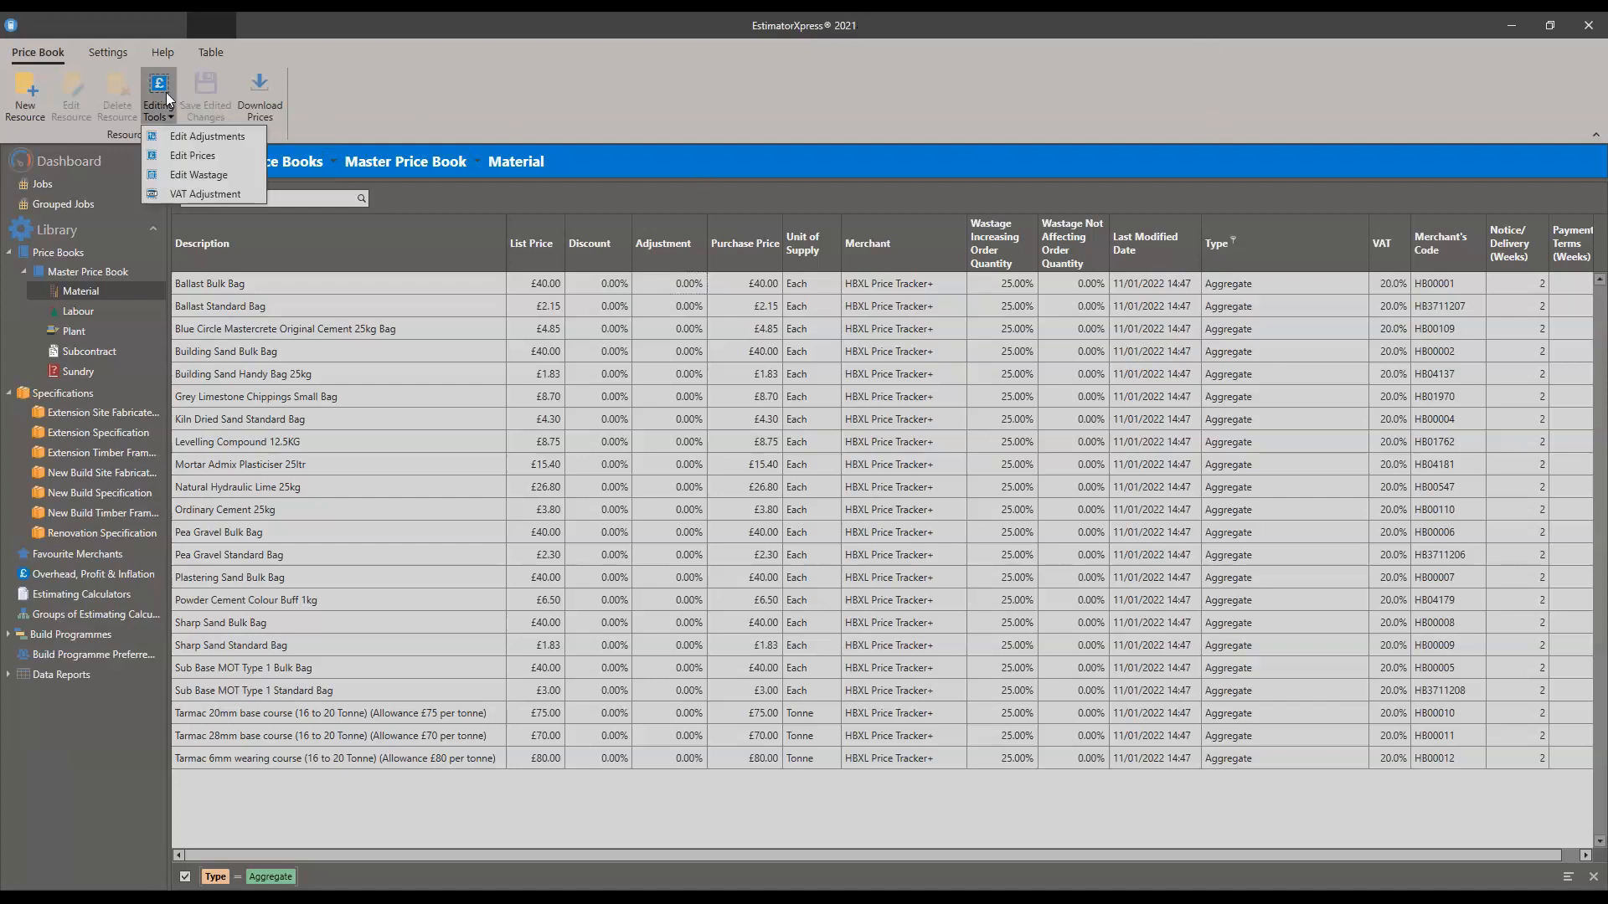
{"action": "left_click", "coordinate": [178, 154]}
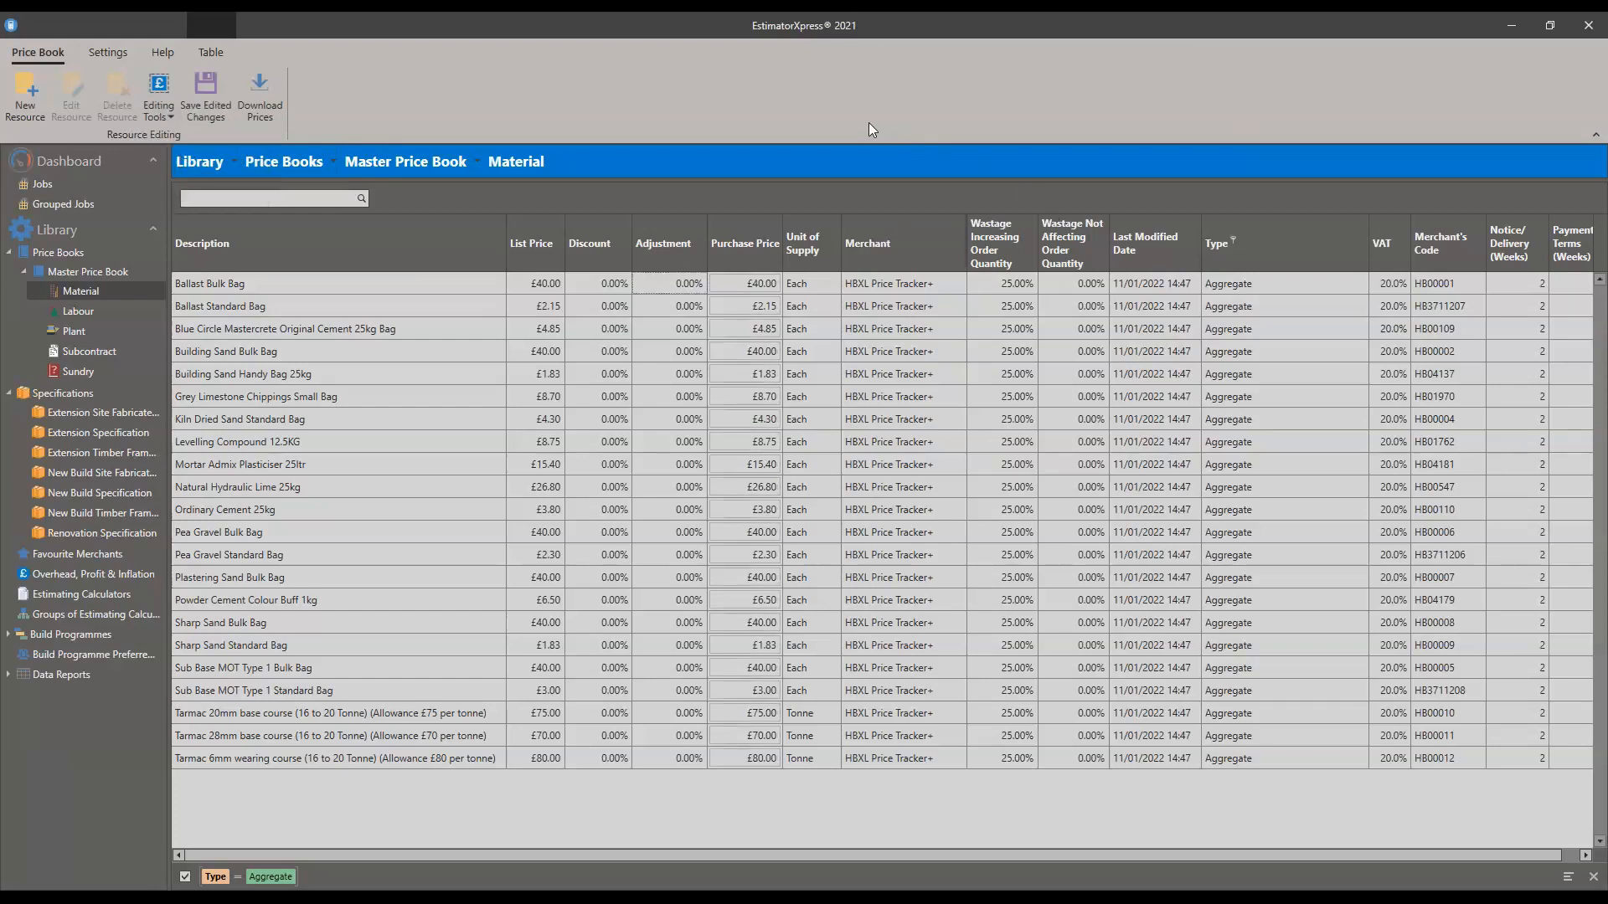
{"action": "left_click", "coordinate": [760, 284]}
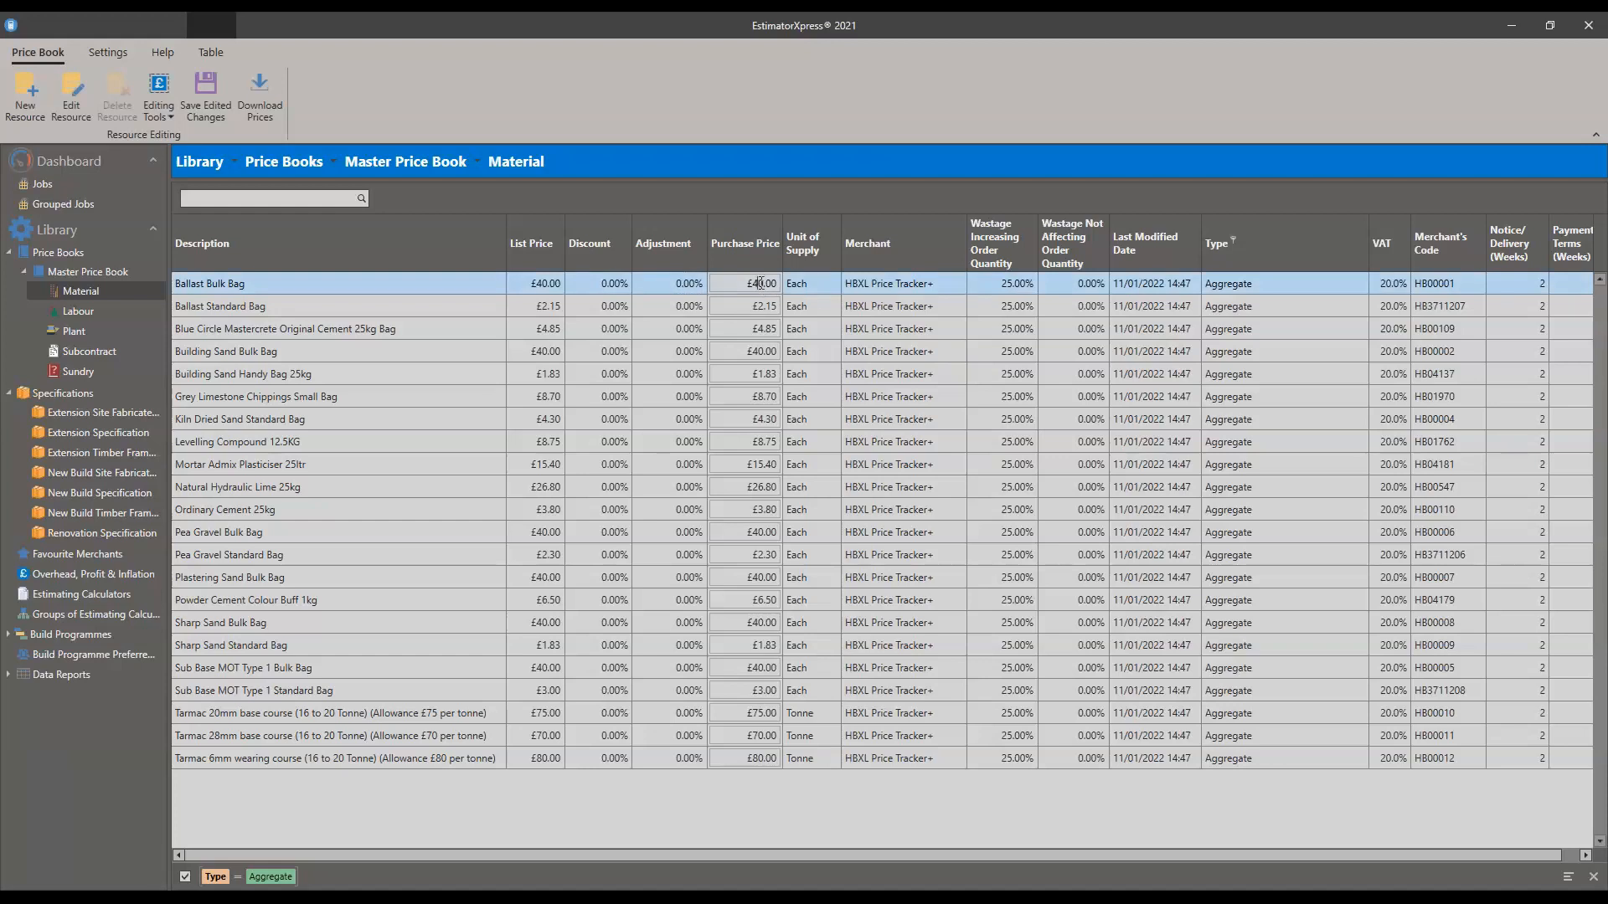
{"action": "key", "text": "Delete"}
{"action": "type", "text": "3"}
{"action": "left_click", "coordinate": [743, 300]}
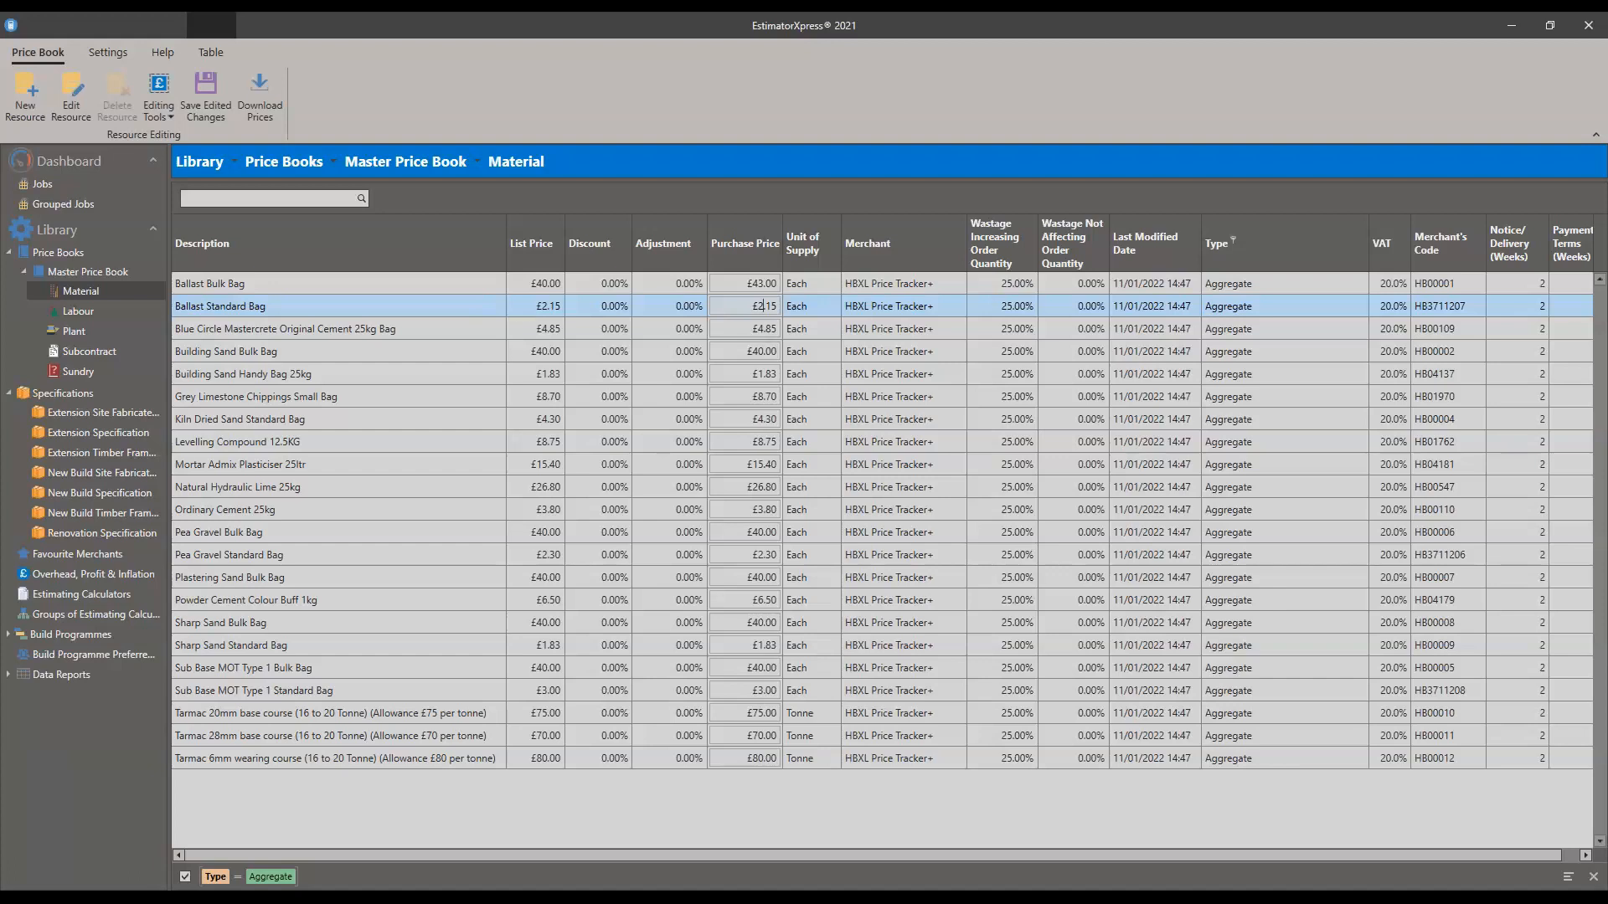
{"action": "left_click", "coordinate": [463, 352]}
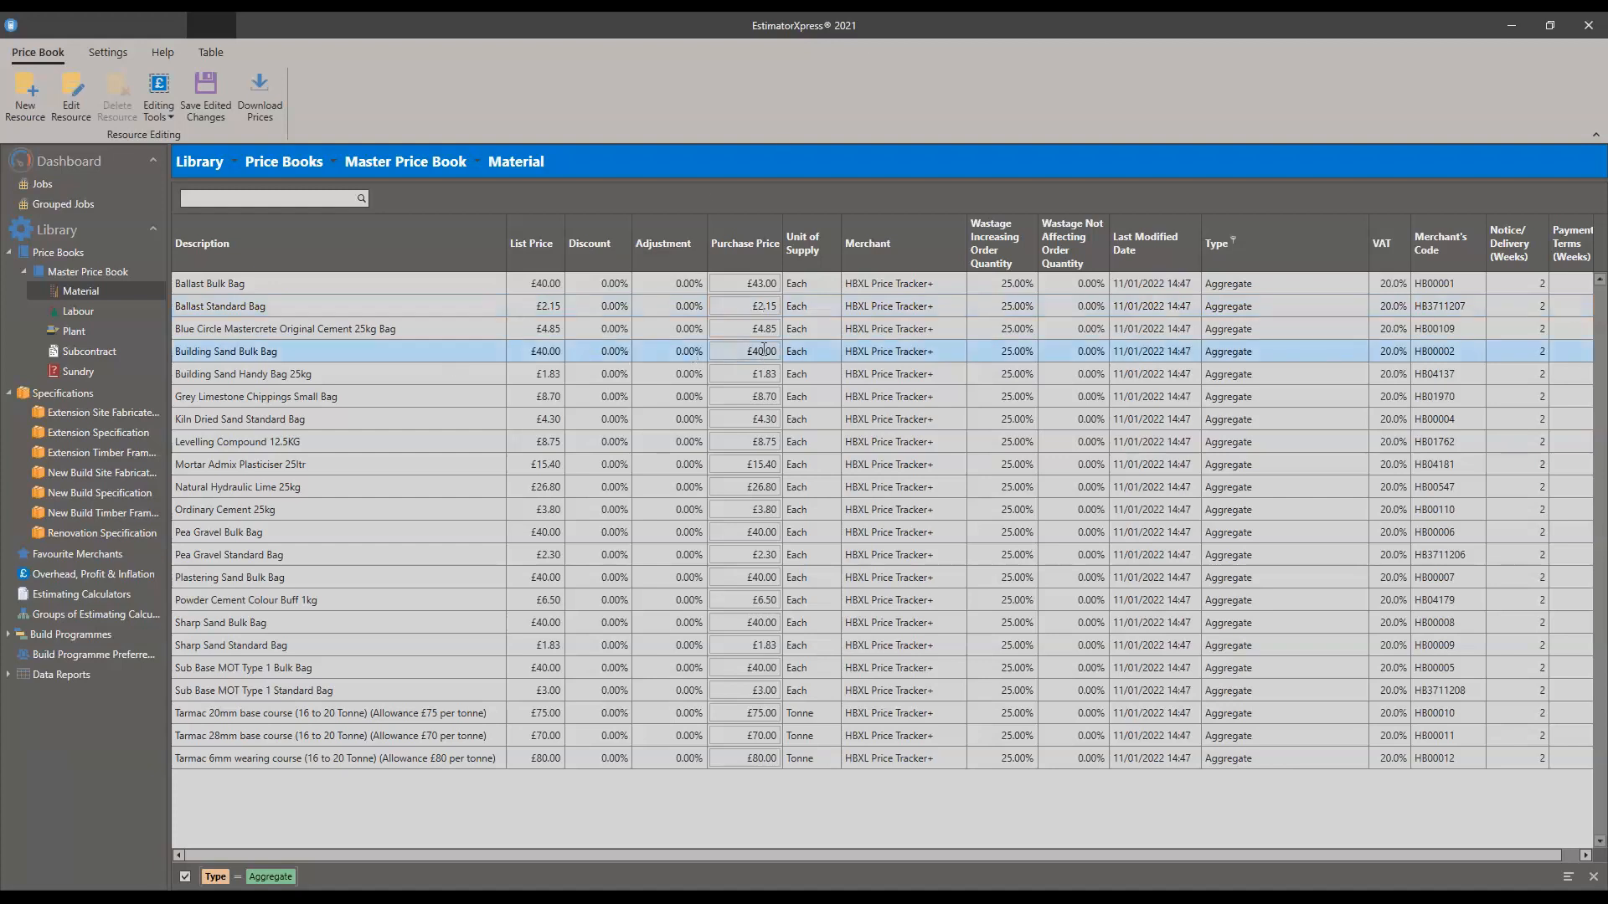
{"action": "type", "text": "3"}
{"action": "left_click", "coordinate": [284, 375]}
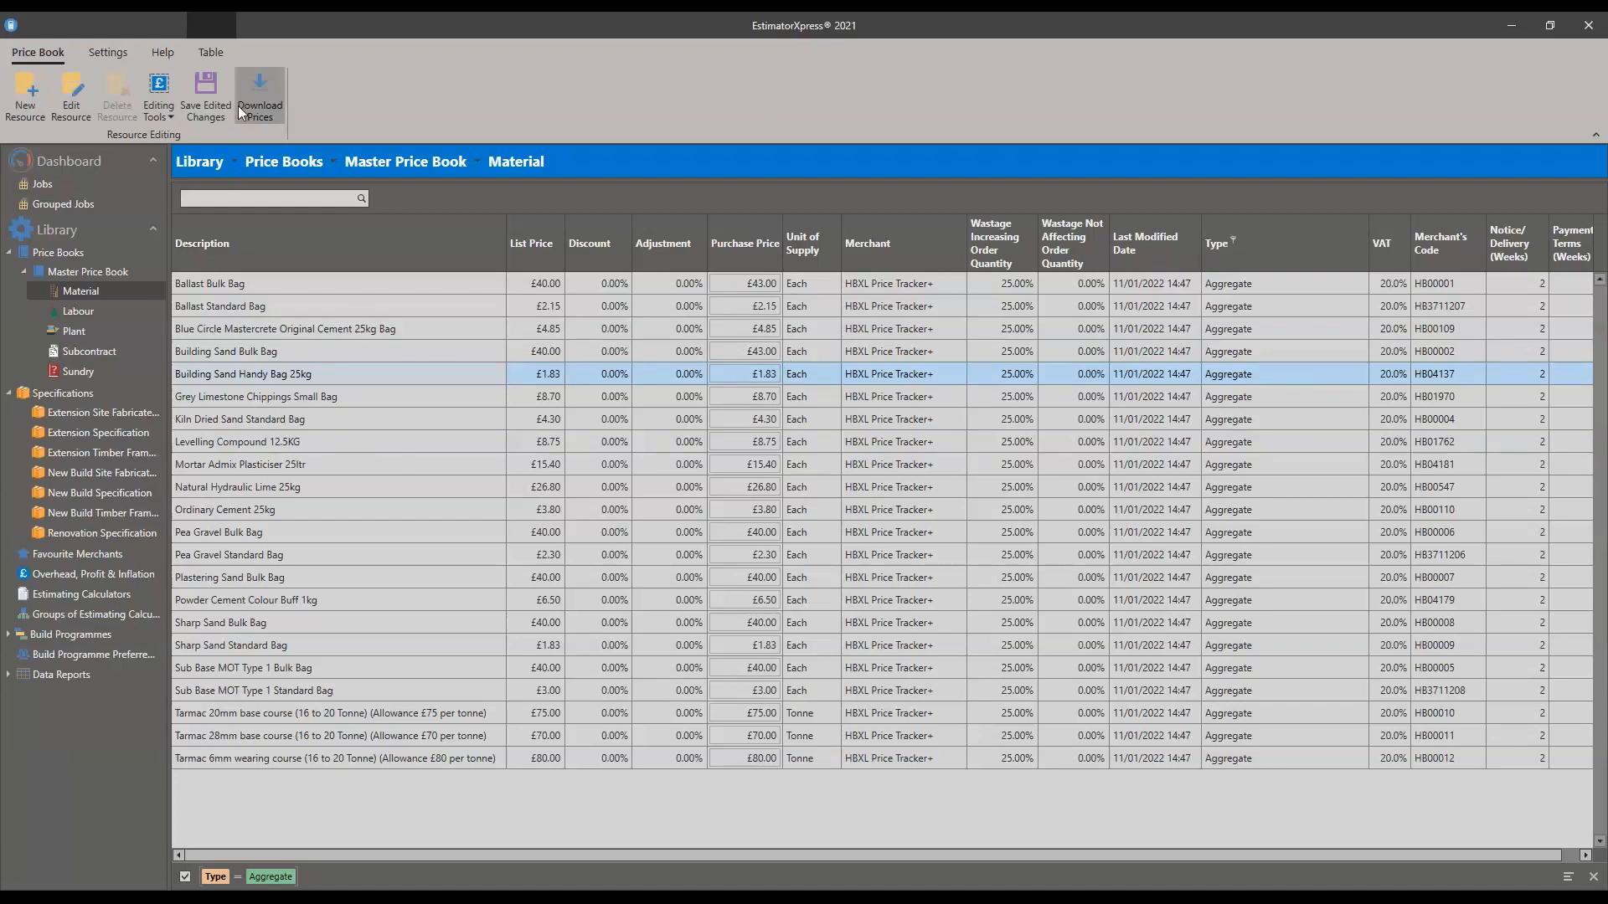
Step: Save the edited aggregate prices as adjustments and select Ballast Bulk Bag to check its adjustment
{"action": "left_click", "coordinate": [210, 94]}
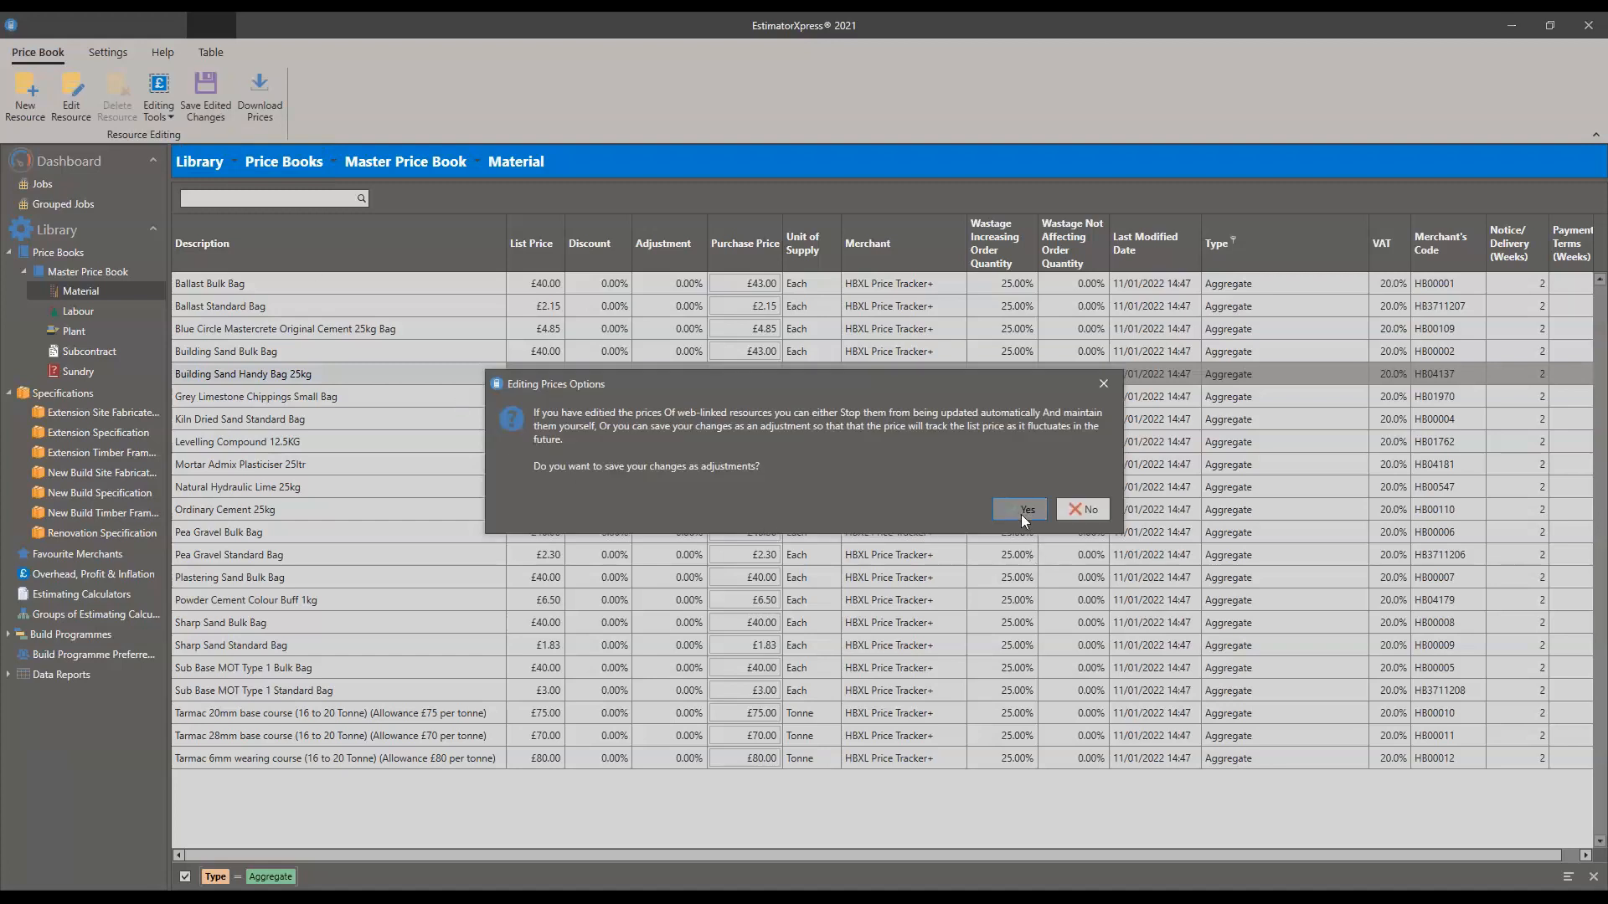
{"action": "left_click", "coordinate": [1022, 510]}
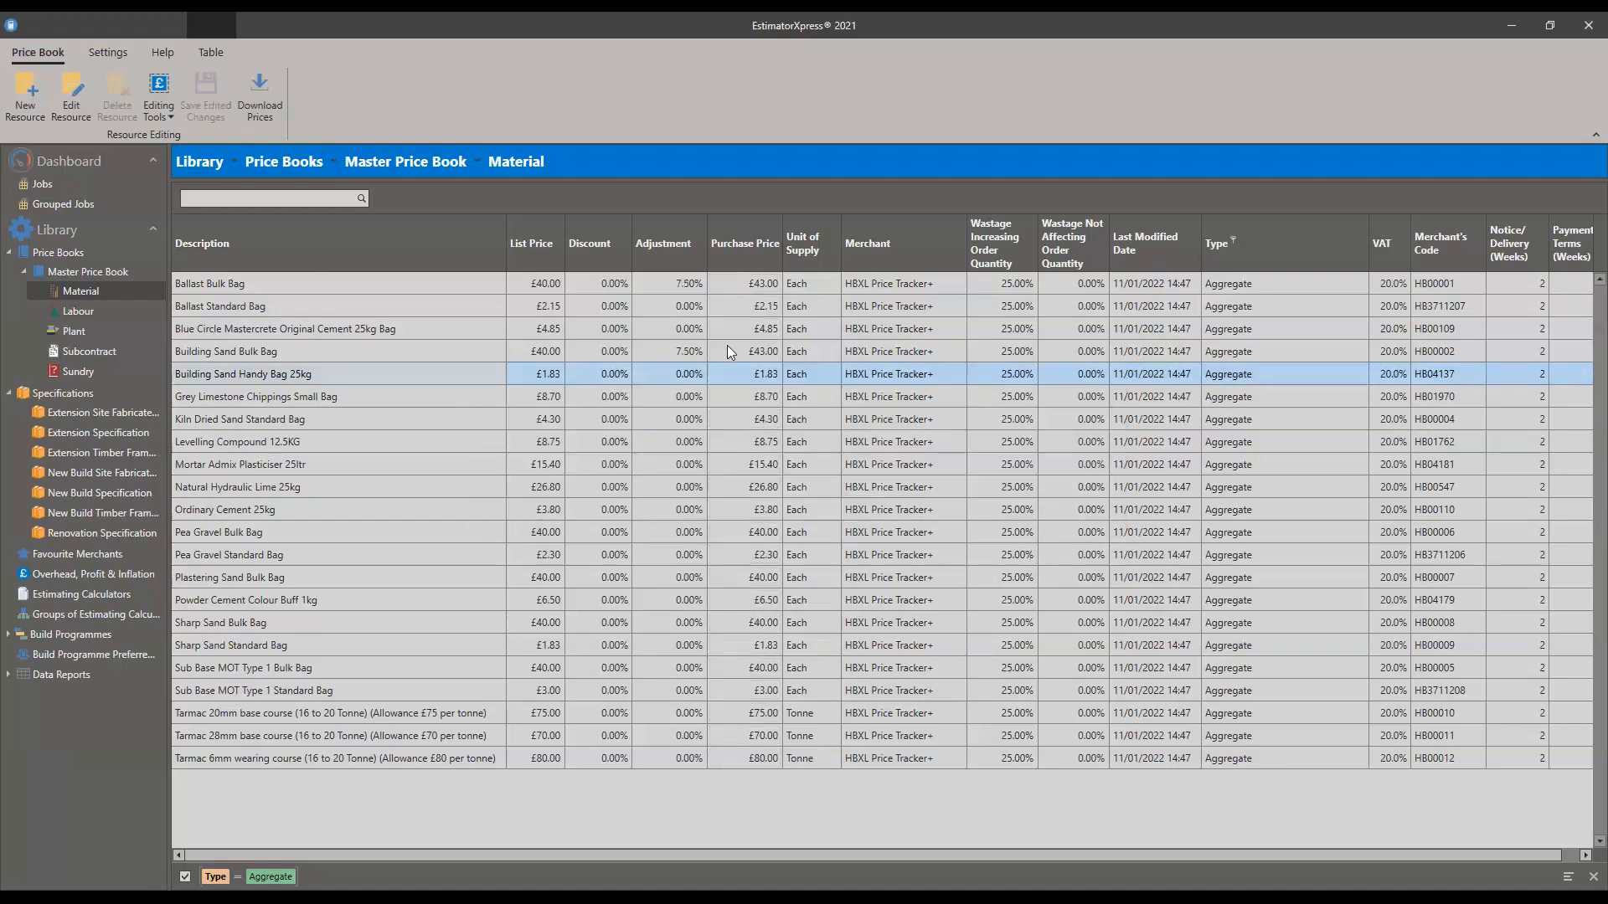
{"action": "left_click", "coordinate": [682, 283]}
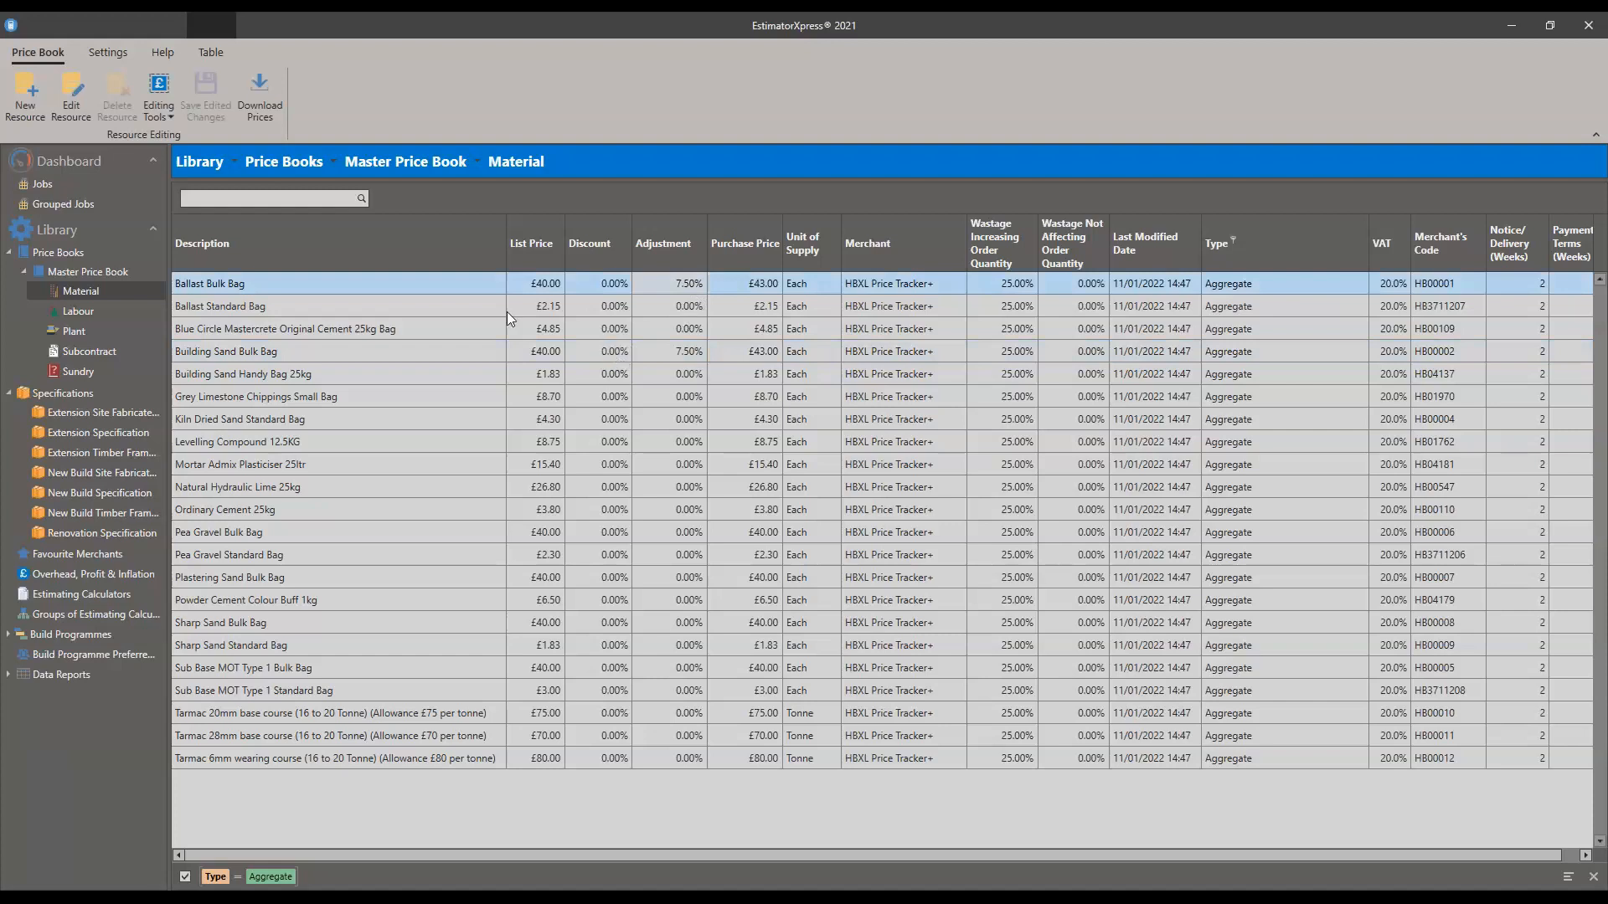
Step: Compare the adjusted bulk bag prices with the other aggregate resources, down to Ordinary Cement 25kg
{"action": "left_click", "coordinate": [287, 308]}
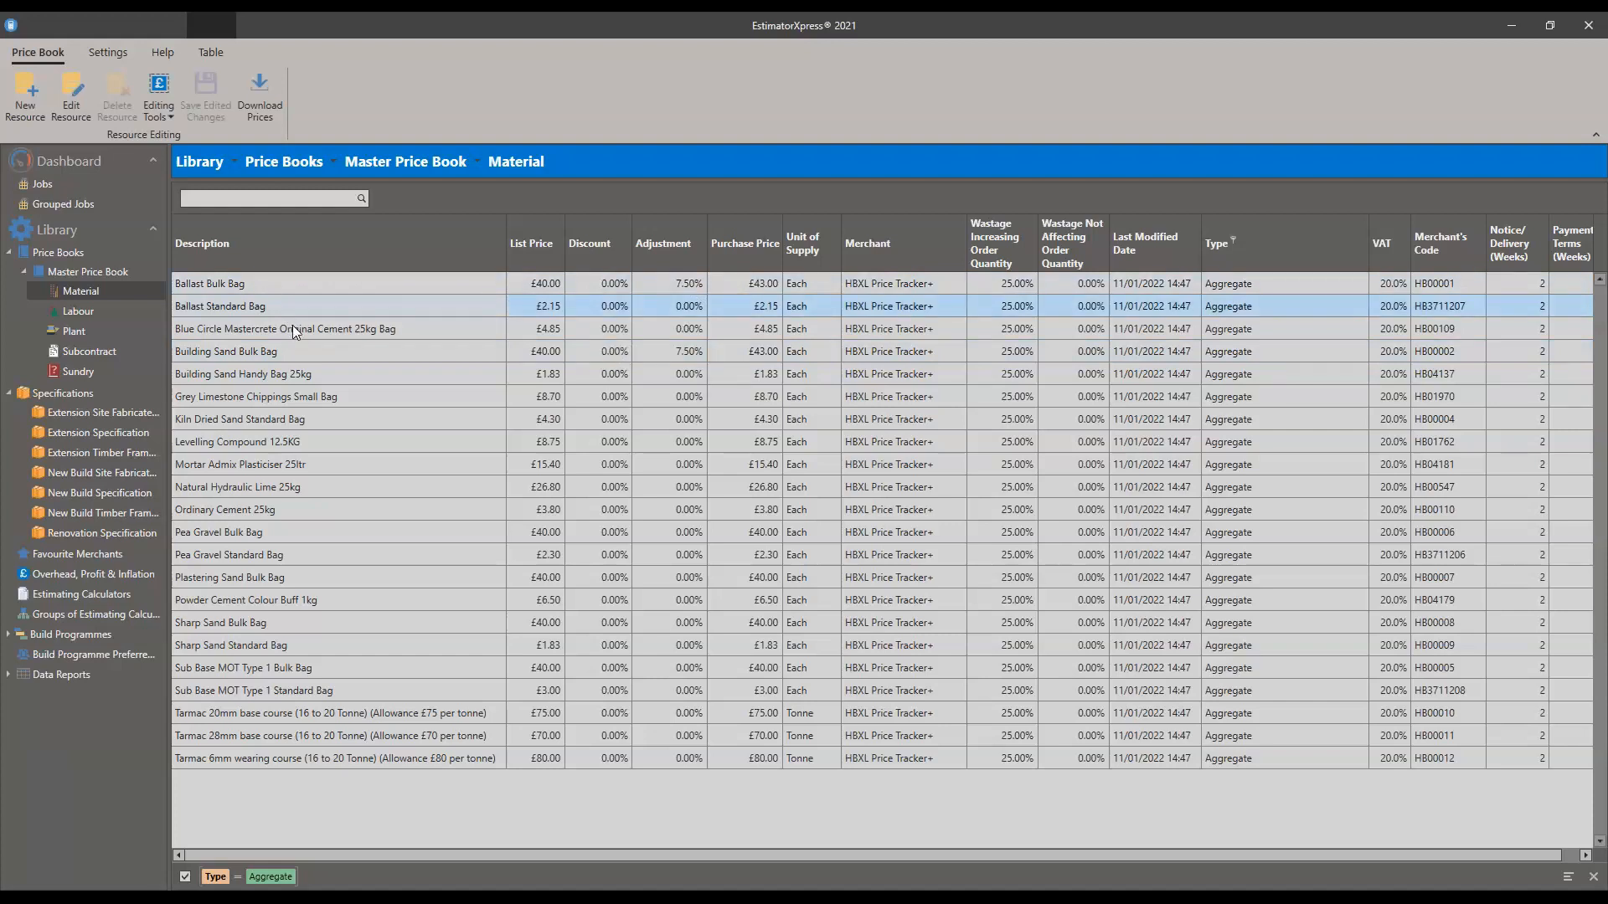
{"action": "left_click", "coordinate": [294, 352]}
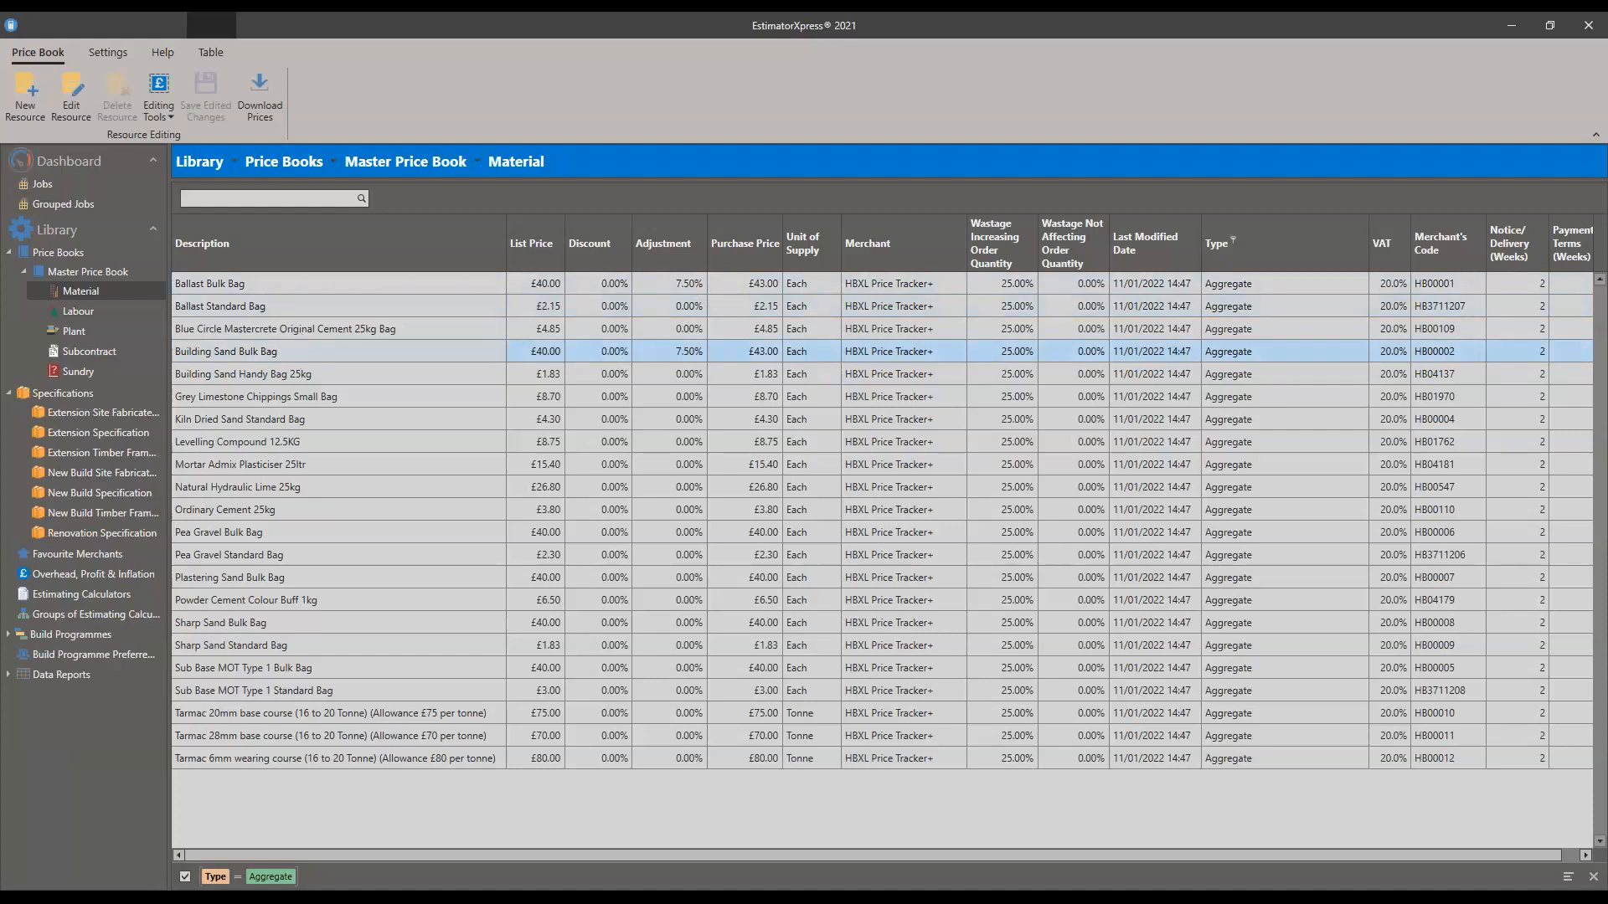
{"action": "left_click", "coordinate": [295, 378]}
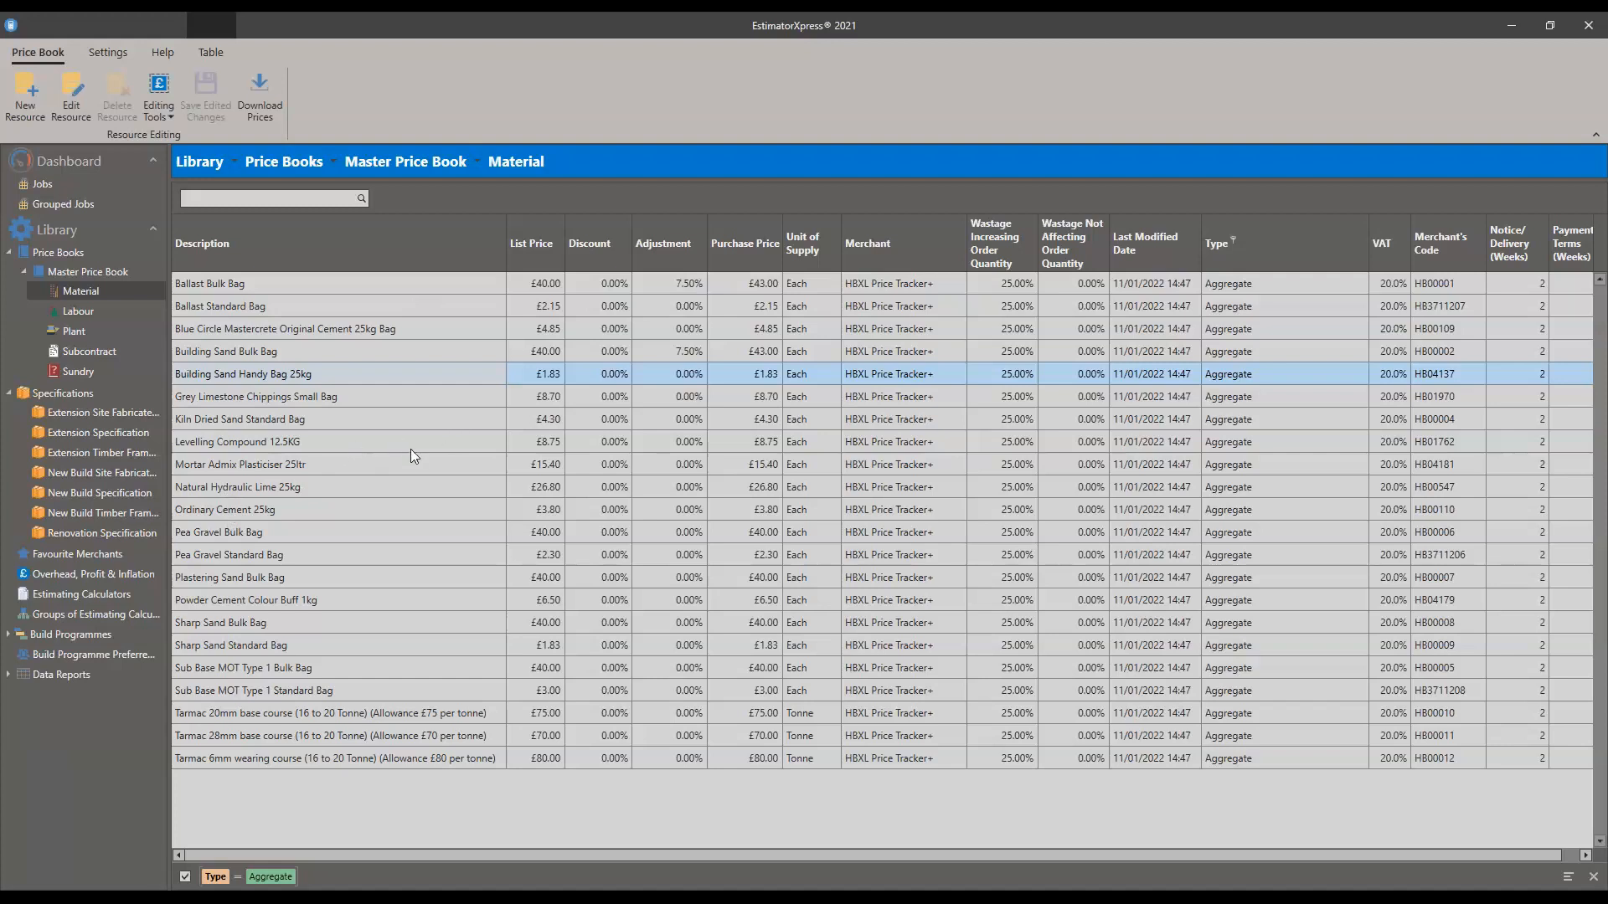
{"action": "left_click", "coordinate": [316, 512]}
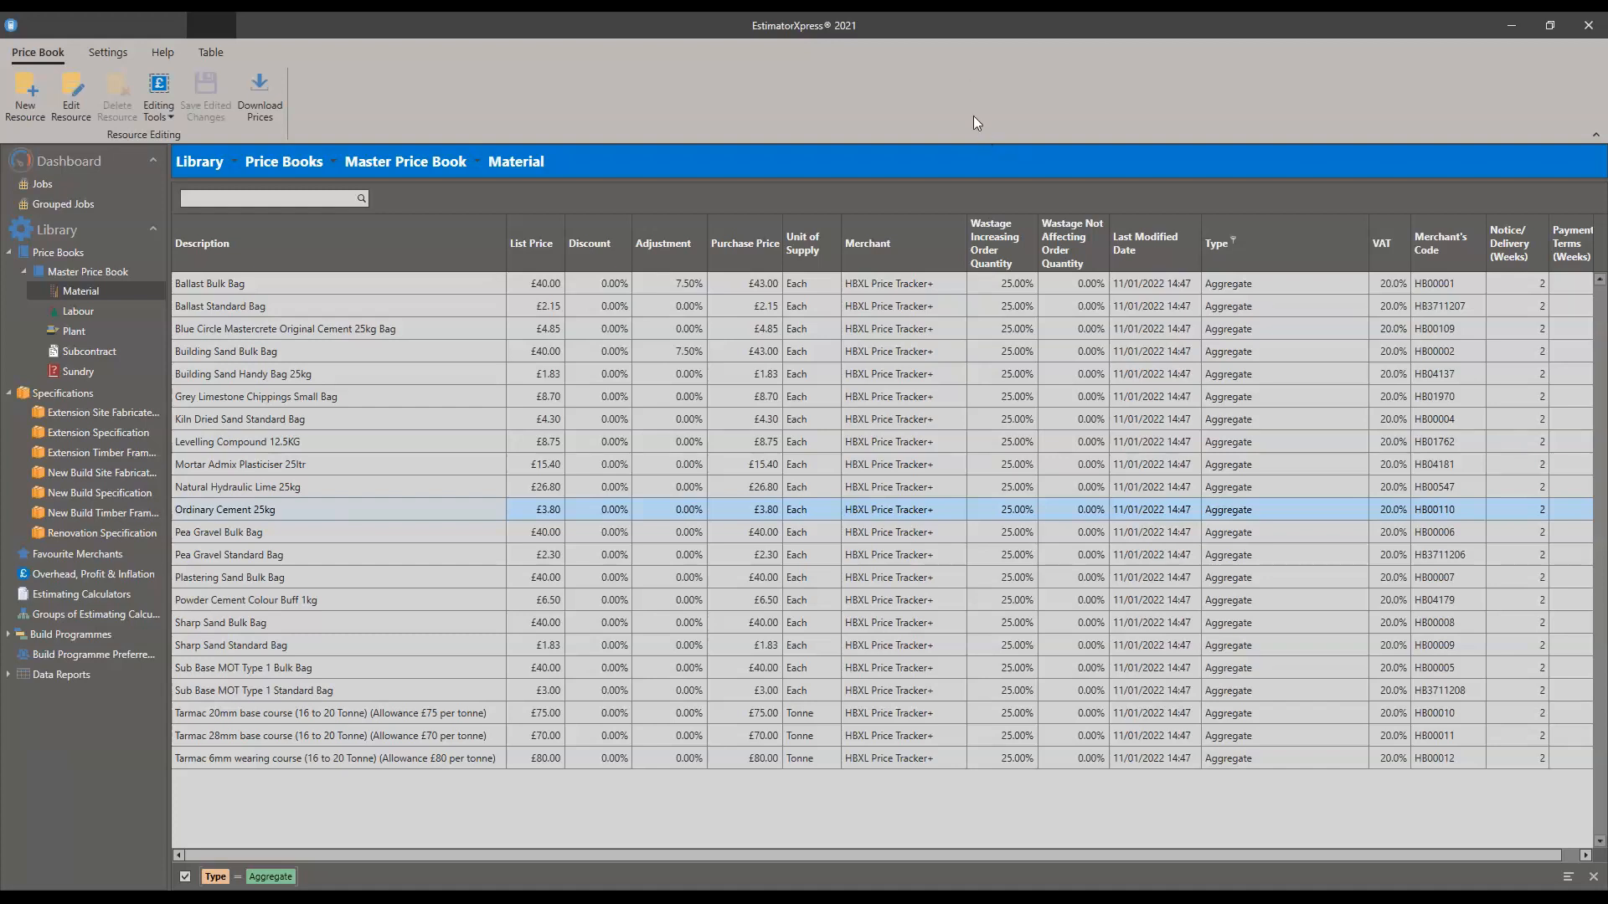
Step: Switch the material type filter from Aggregate to Bricks and look through the brick resources
{"action": "left_click", "coordinate": [1234, 240]}
{"action": "left_click", "coordinate": [1243, 275]}
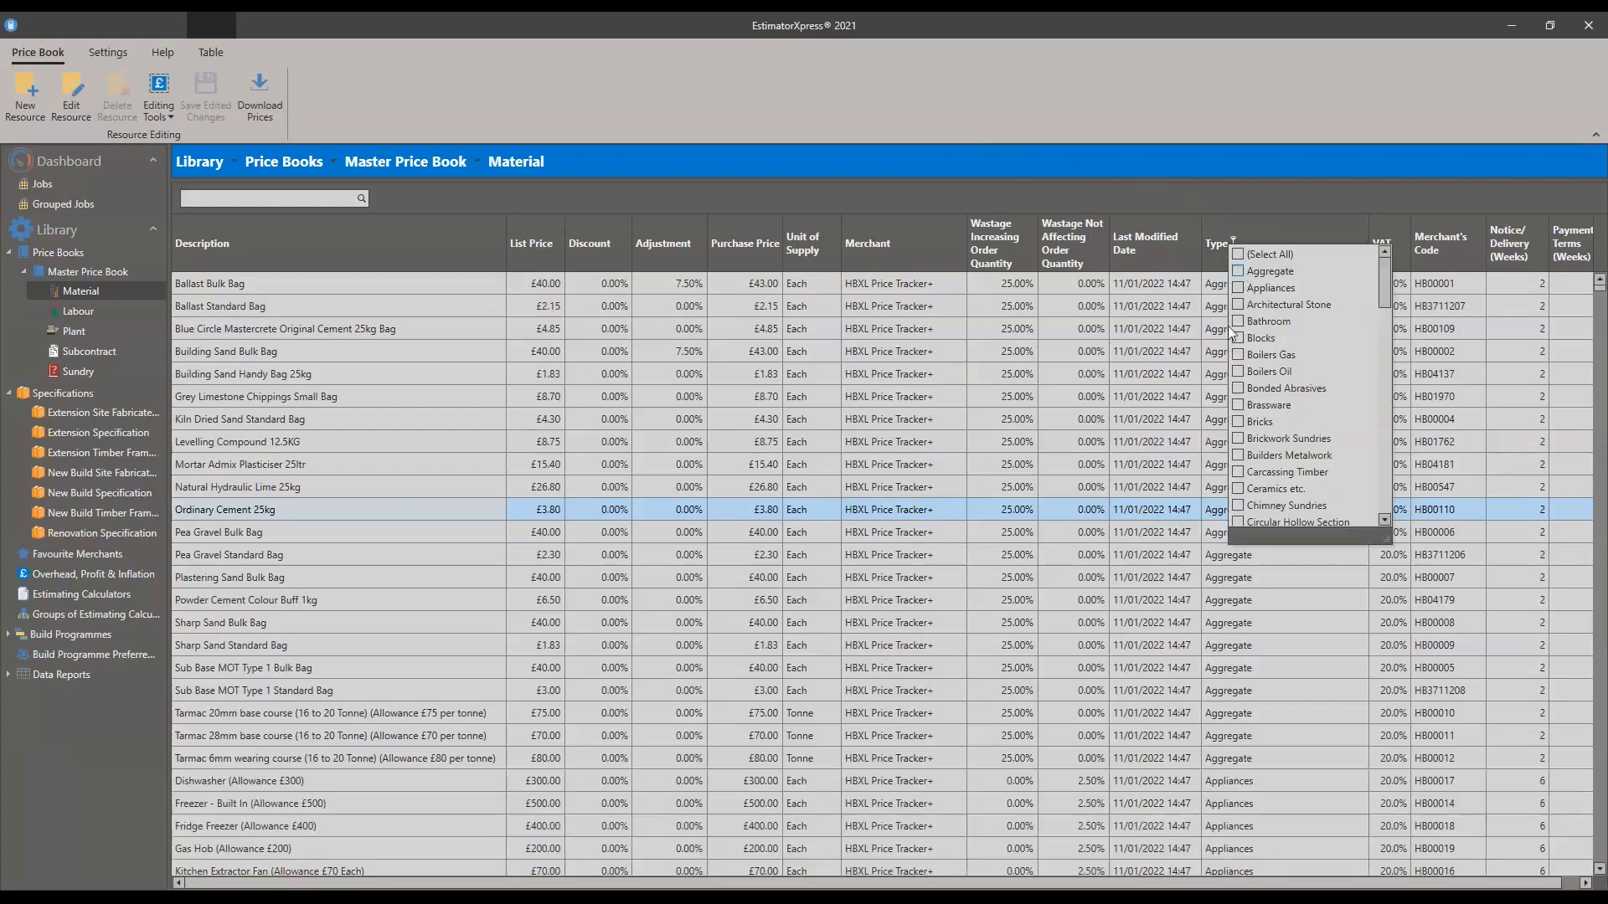
{"action": "left_click", "coordinate": [1239, 422]}
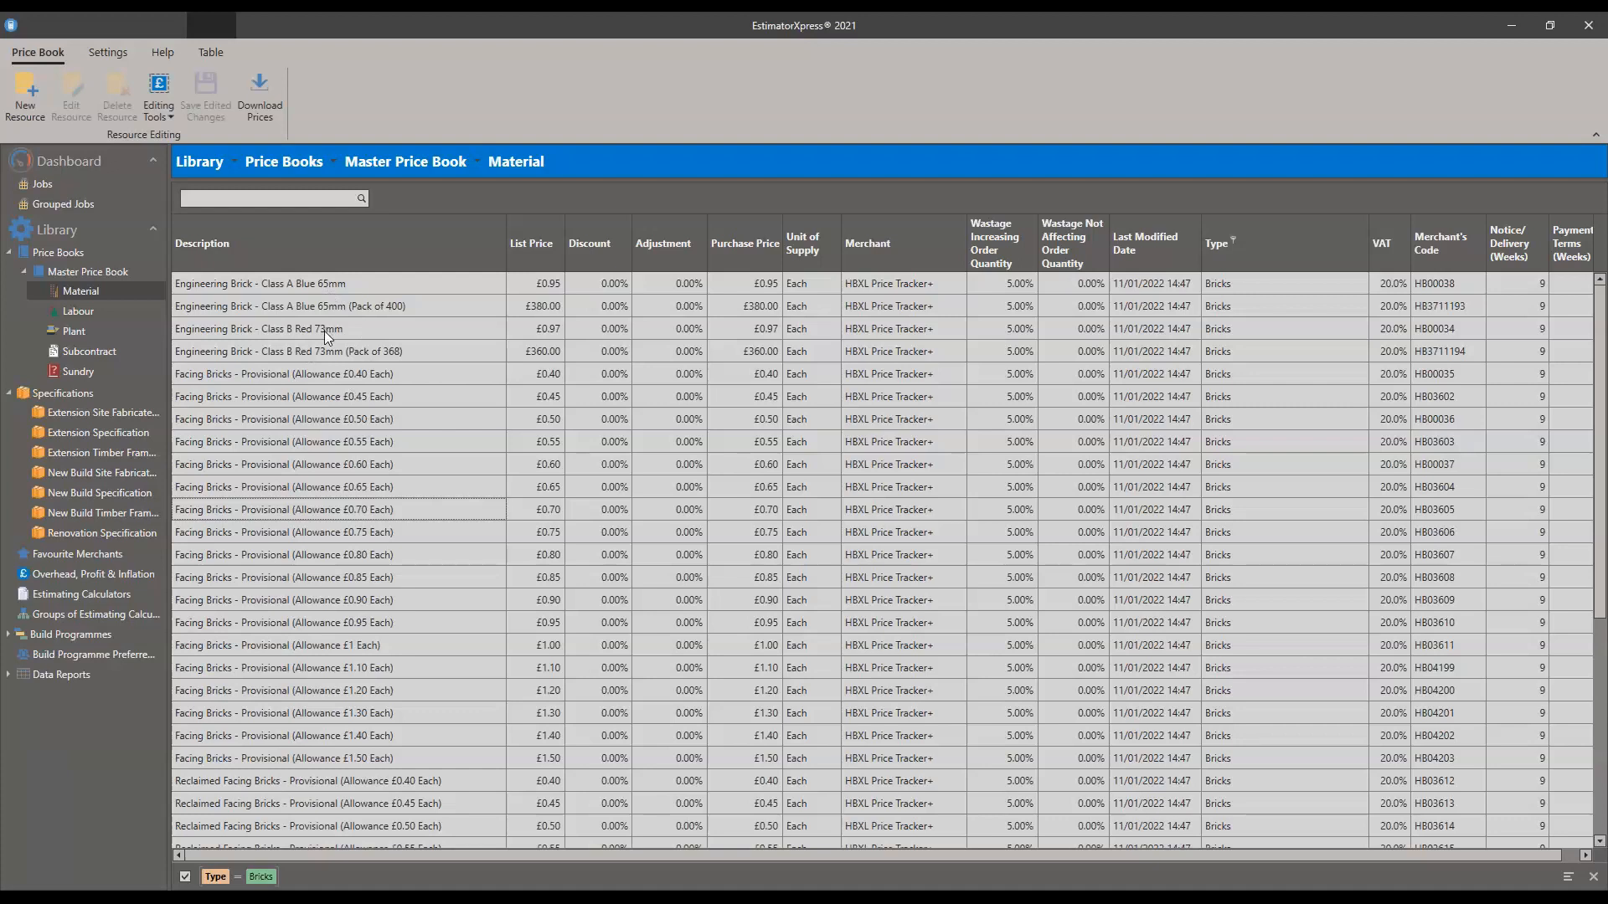
{"action": "scroll", "coordinate": [458, 430], "scroll_direction": "down", "scroll_amount": 5}
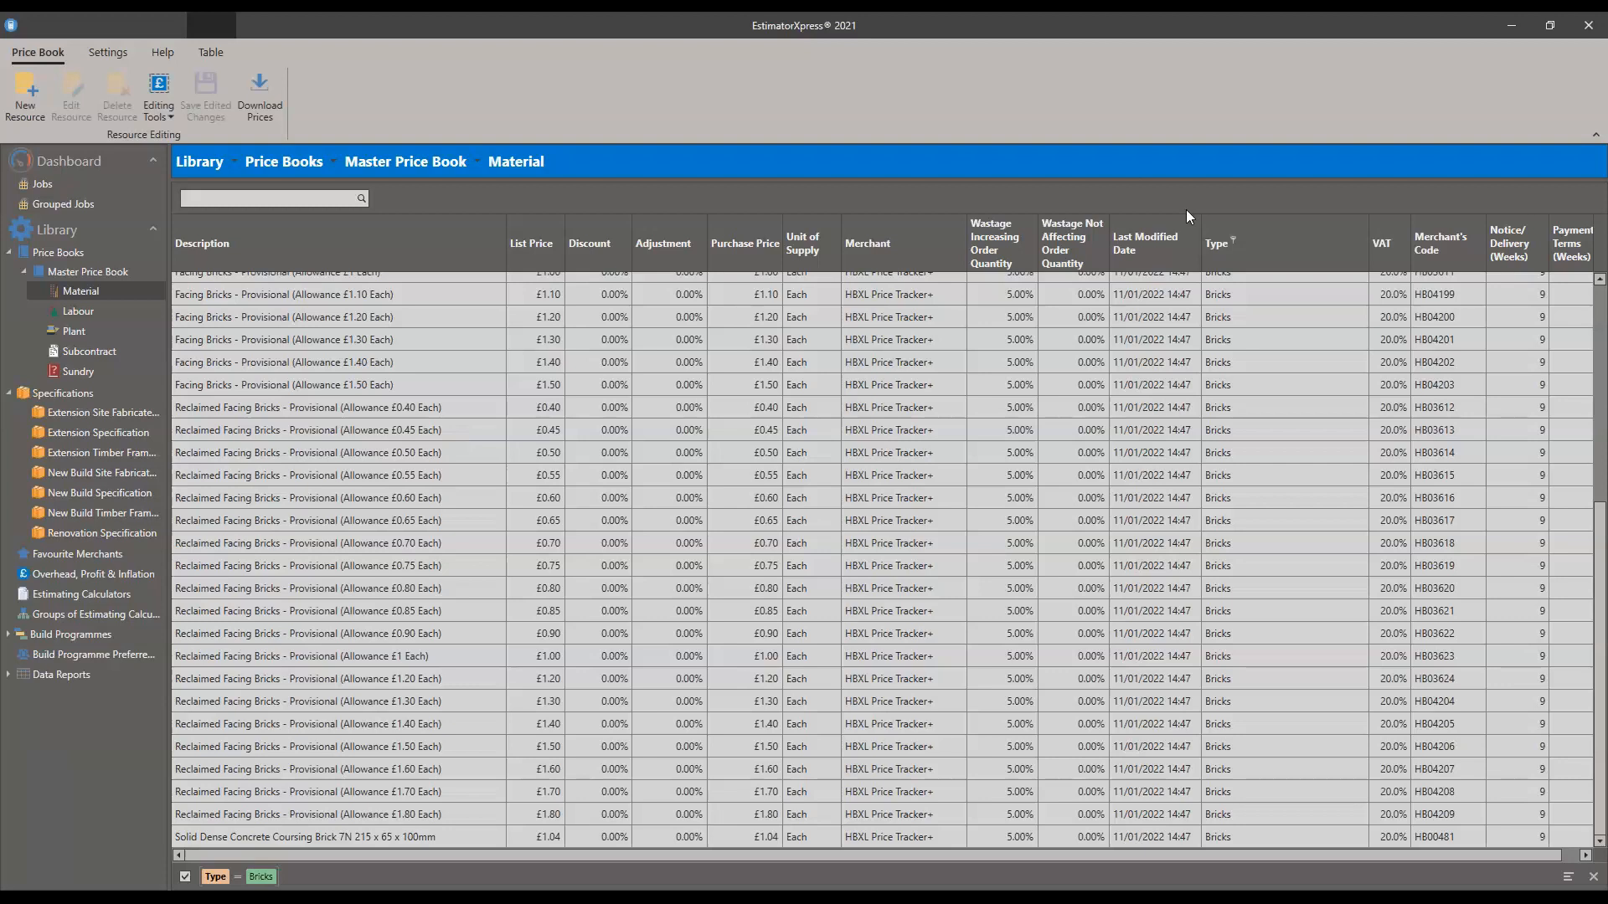
{"action": "scroll", "coordinate": [1282, 302], "scroll_direction": "up", "scroll_amount": 5}
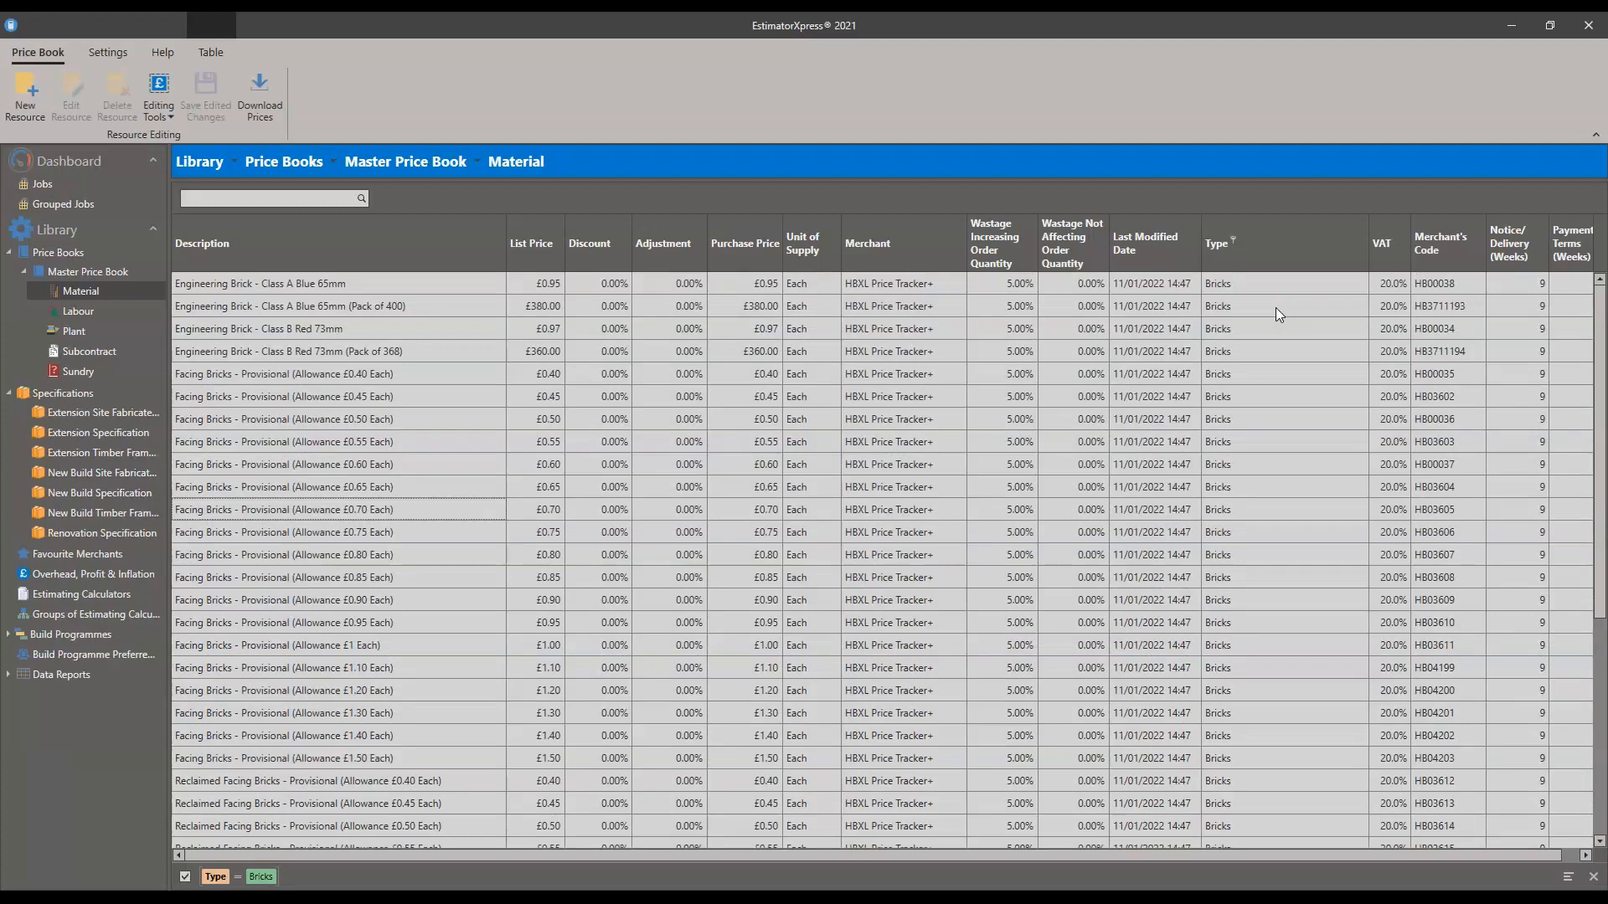
Step: Switch the material type filter from Bricks to Insulation
{"action": "left_click", "coordinate": [1234, 240]}
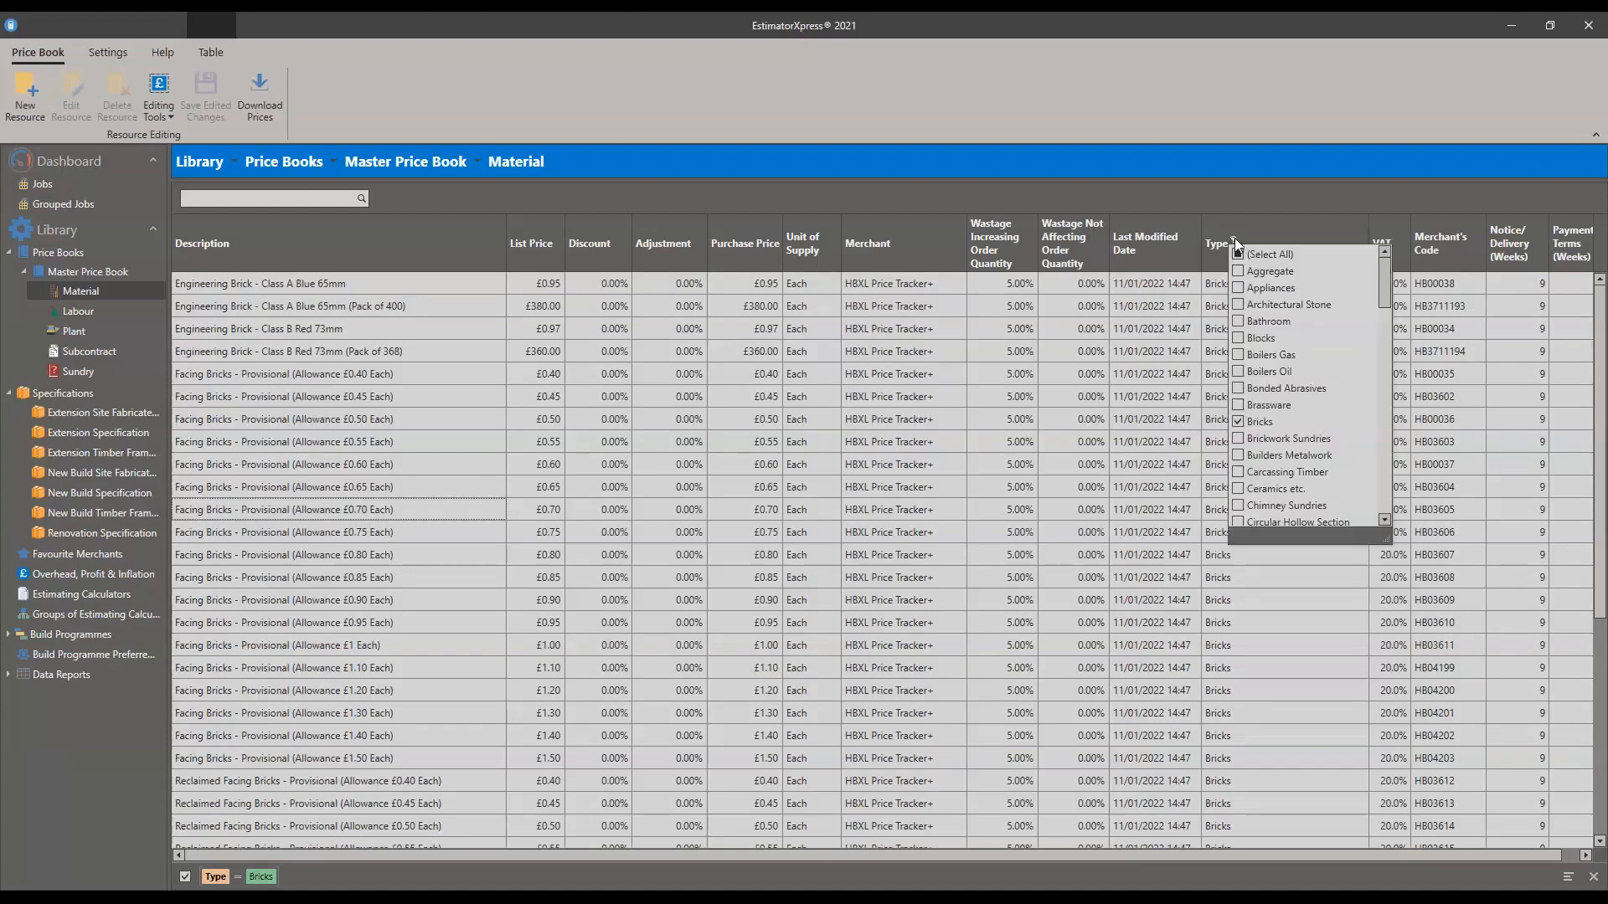
{"action": "left_click", "coordinate": [1239, 421]}
{"action": "scroll", "coordinate": [1273, 414], "scroll_direction": "down", "scroll_amount": 1}
{"action": "scroll", "coordinate": [1275, 408], "scroll_direction": "down", "scroll_amount": 6}
{"action": "scroll", "coordinate": [1286, 391], "scroll_direction": "down", "scroll_amount": 1}
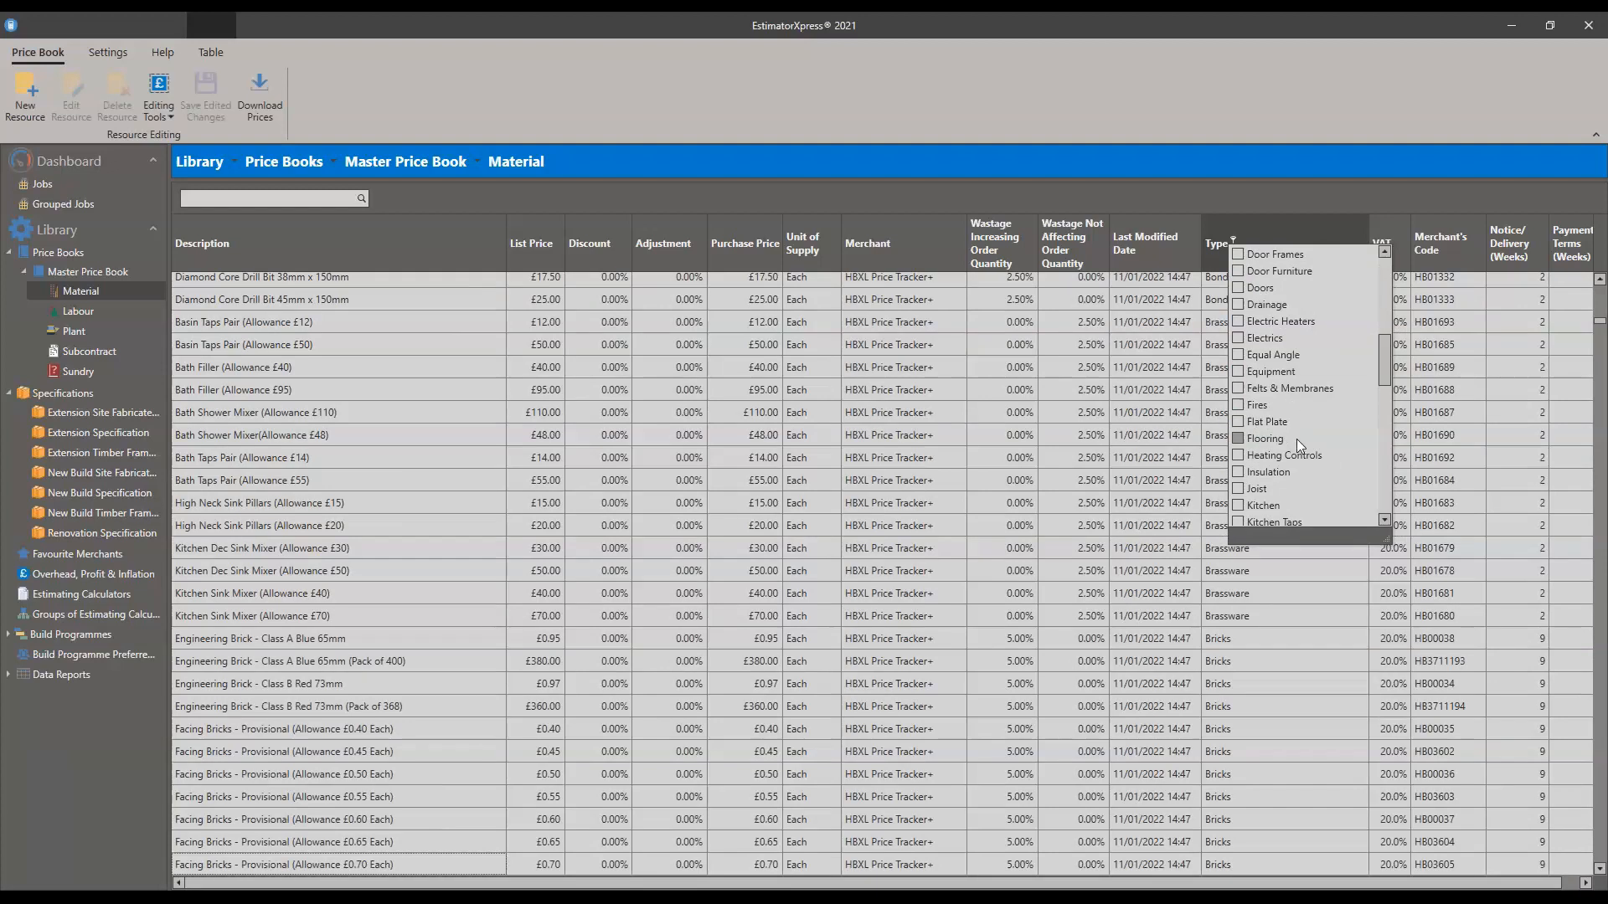
{"action": "left_click", "coordinate": [1237, 471]}
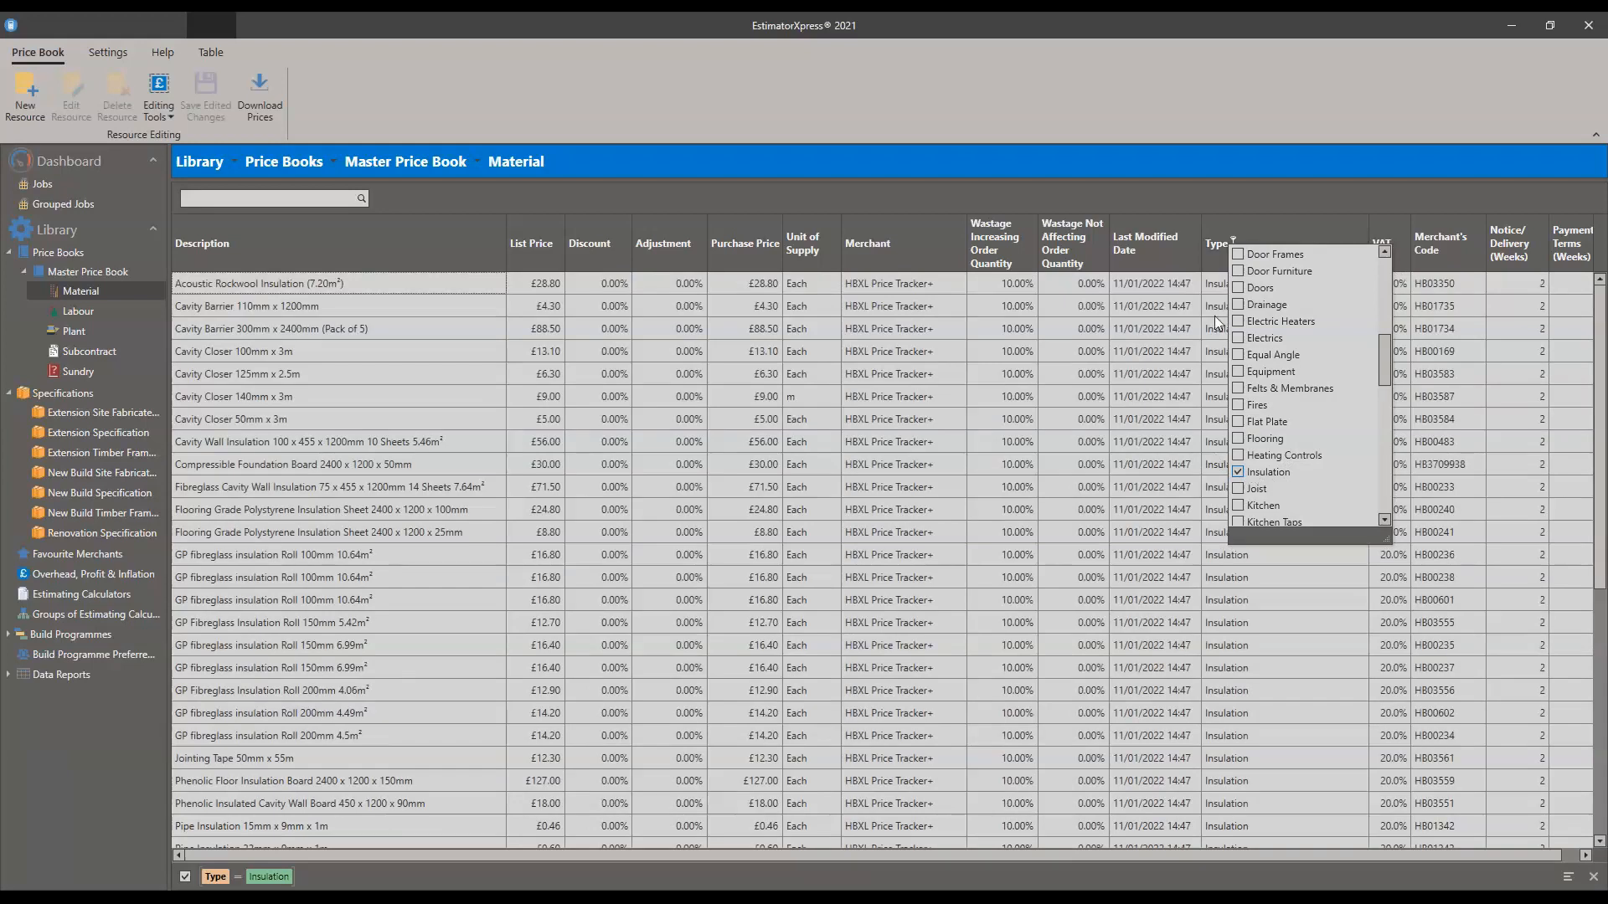
{"action": "left_click", "coordinate": [865, 198]}
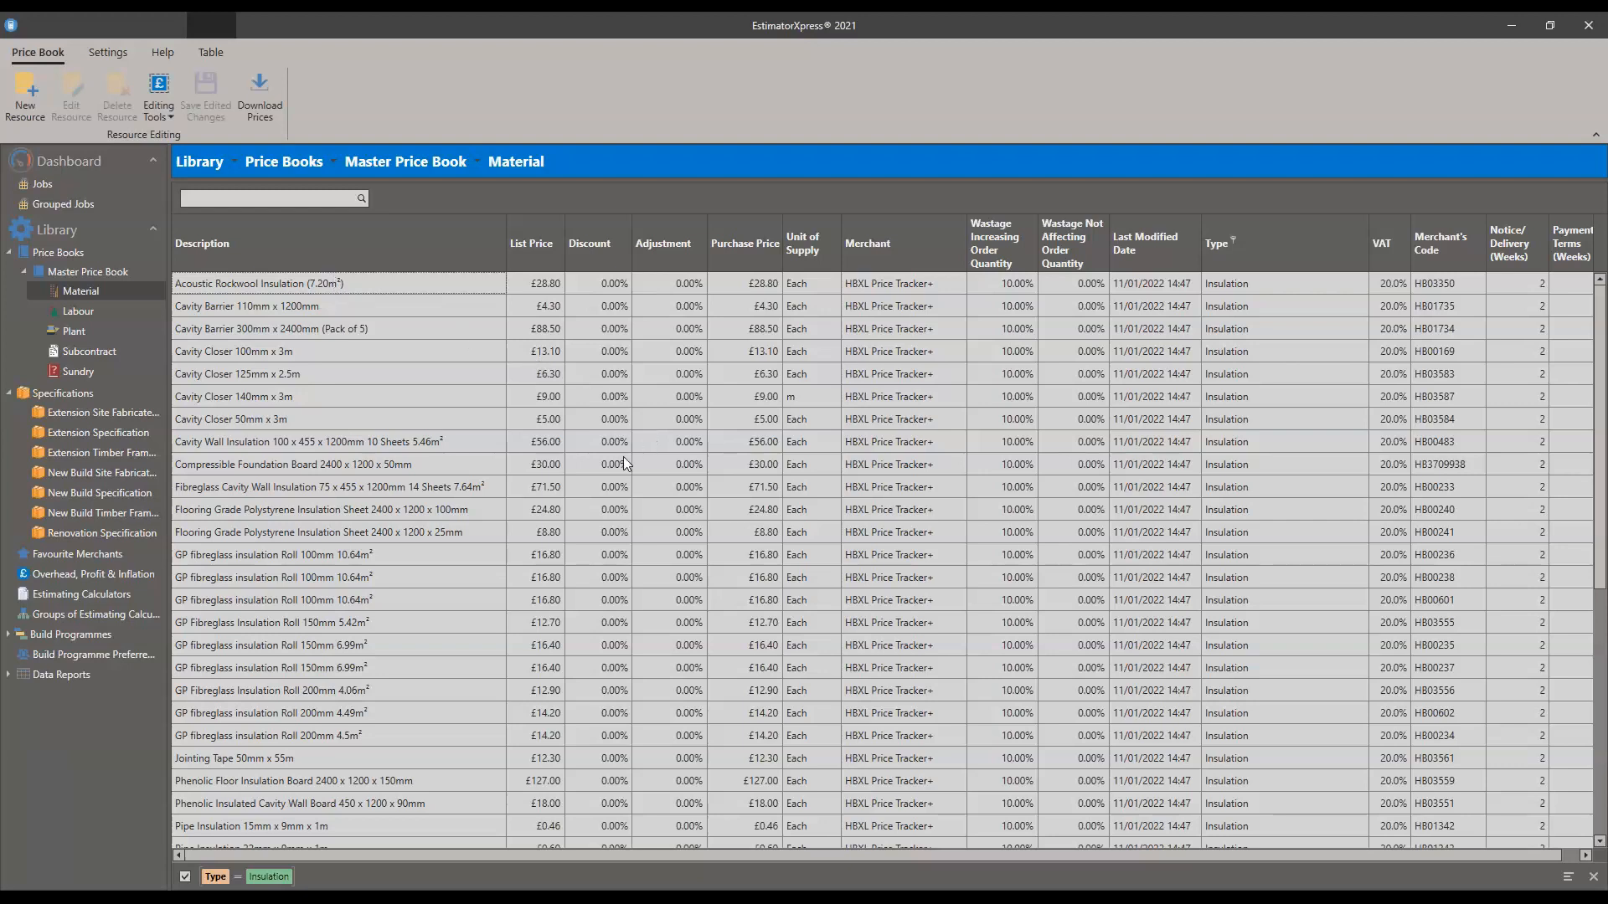
Step: Look through the whole list of insulation materials and their prices
{"action": "scroll", "coordinate": [621, 456], "scroll_direction": "down", "scroll_amount": 7}
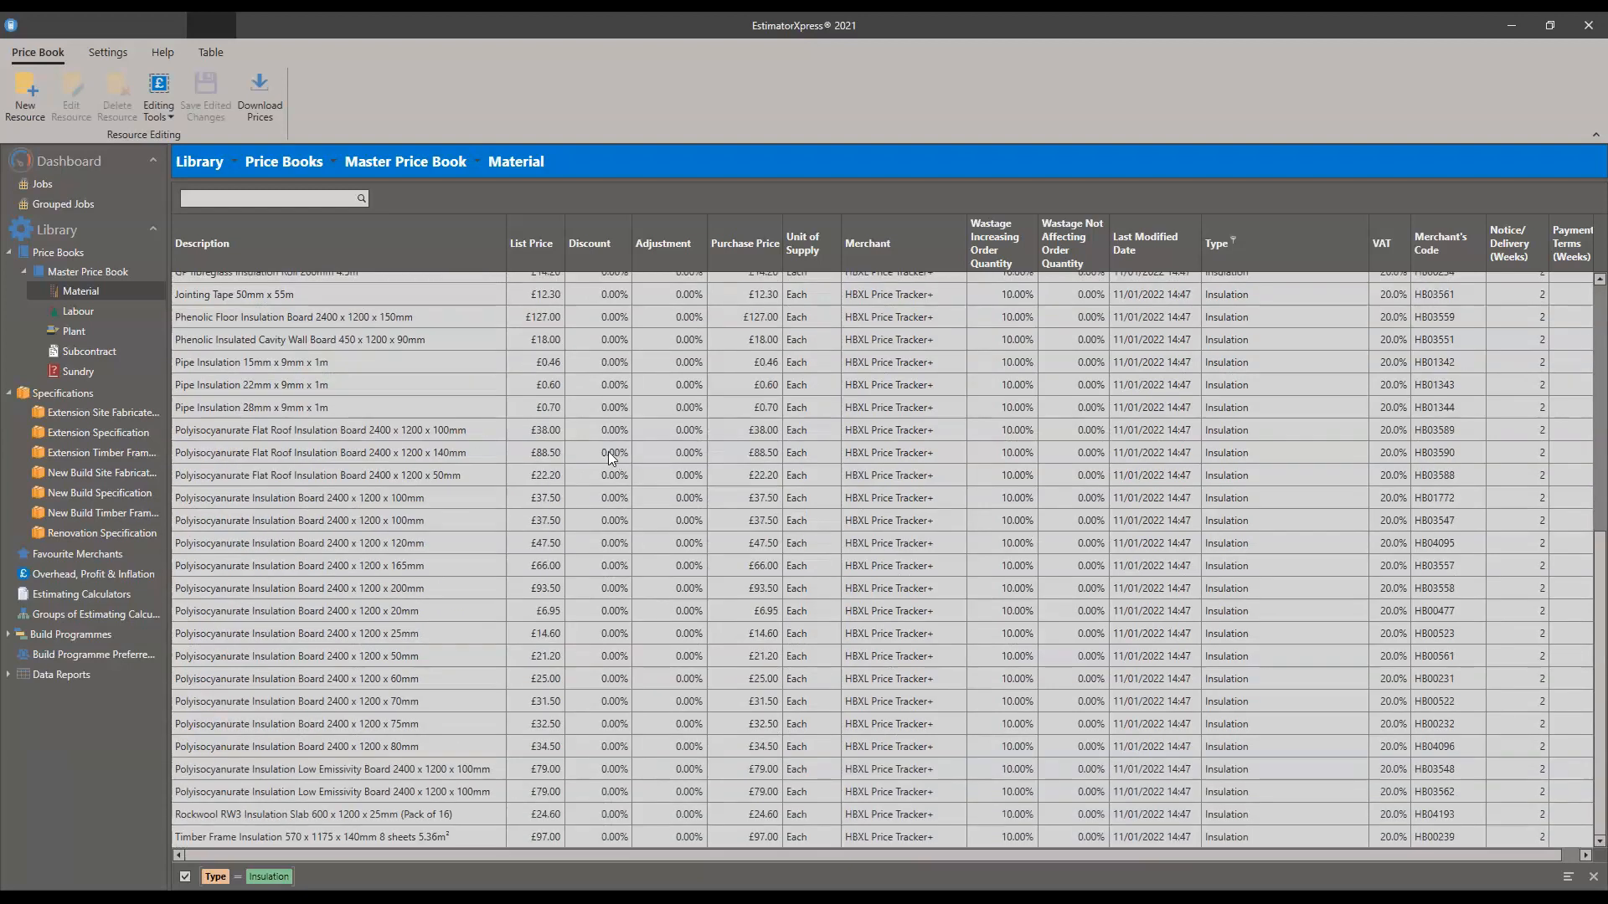
{"action": "scroll", "coordinate": [603, 374], "scroll_direction": "up", "scroll_amount": 7}
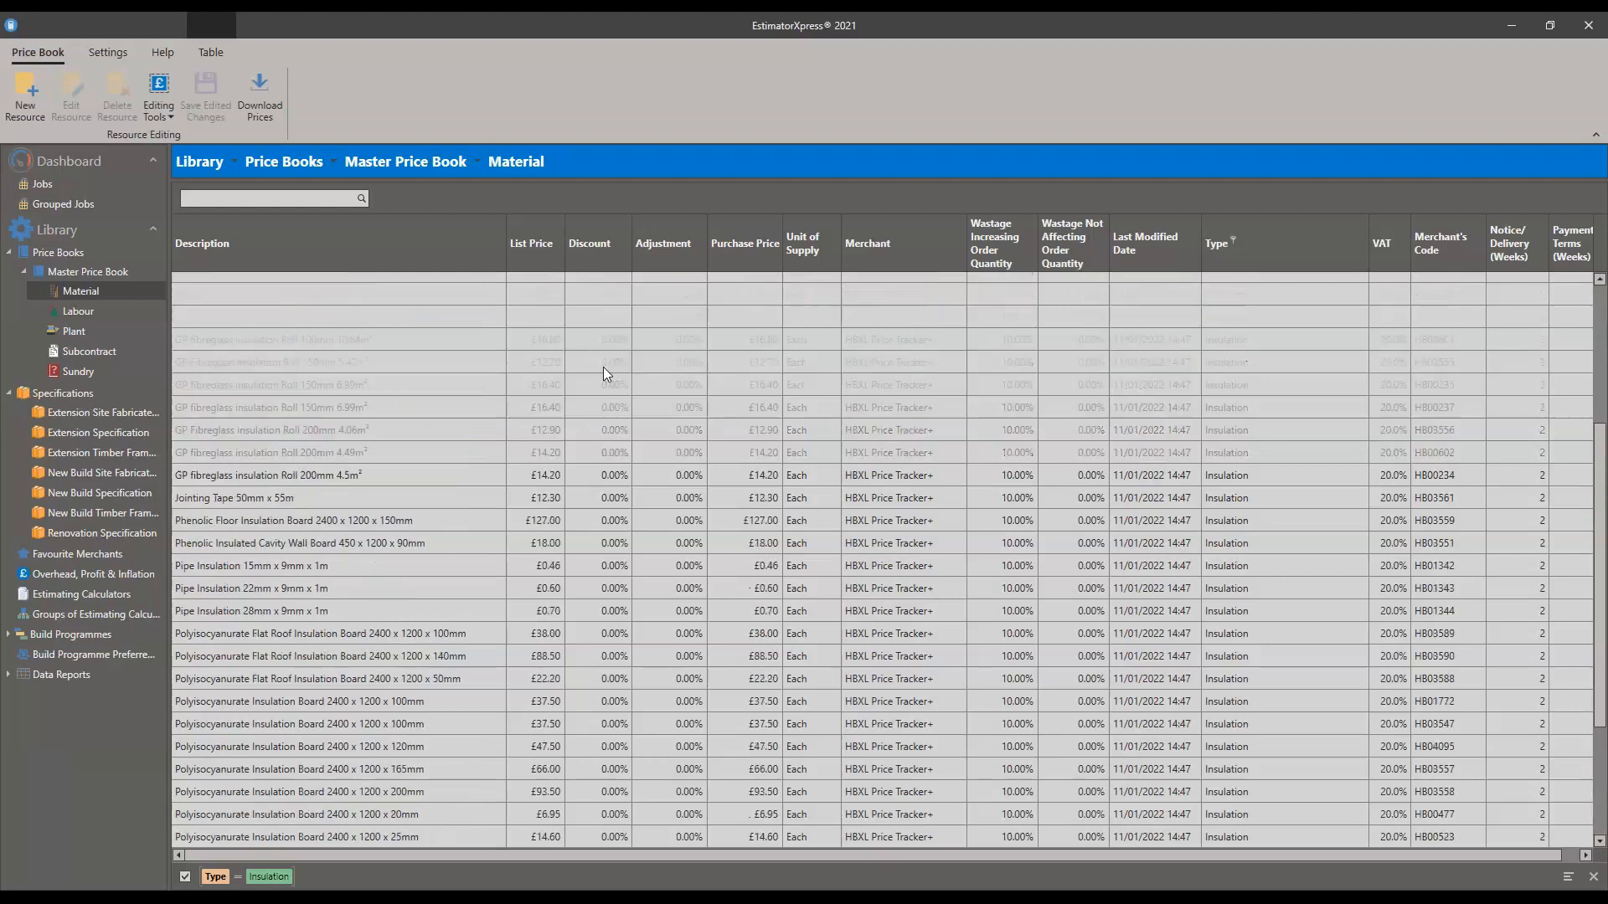
{"action": "scroll", "coordinate": [606, 373], "scroll_direction": "down", "scroll_amount": 7}
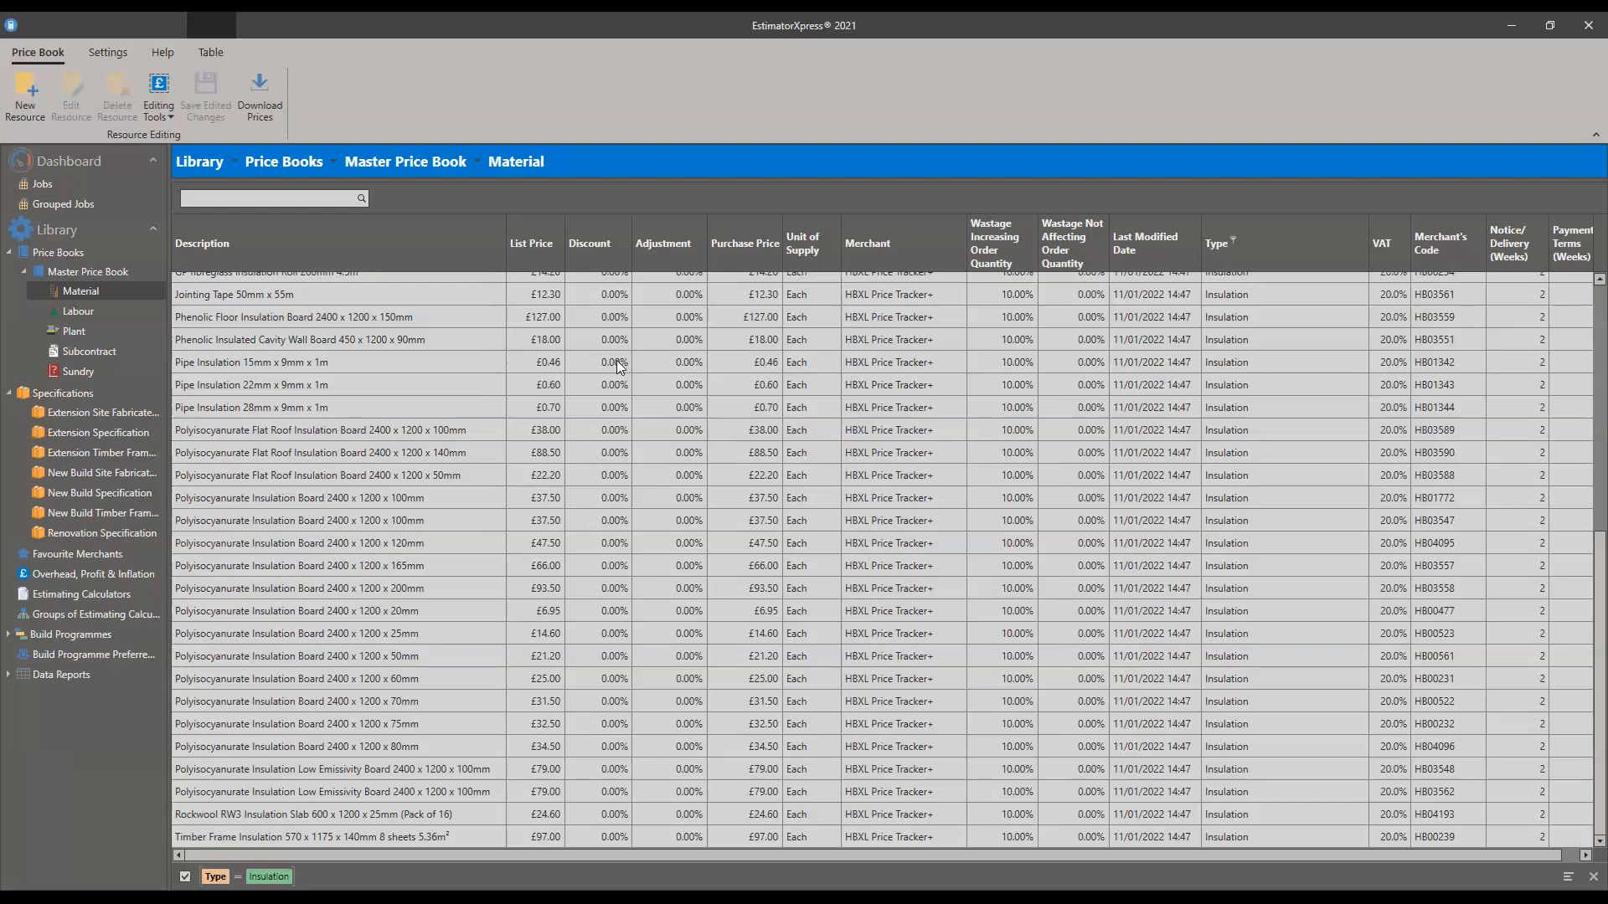
{"action": "scroll", "coordinate": [616, 360], "scroll_direction": "up", "scroll_amount": 7}
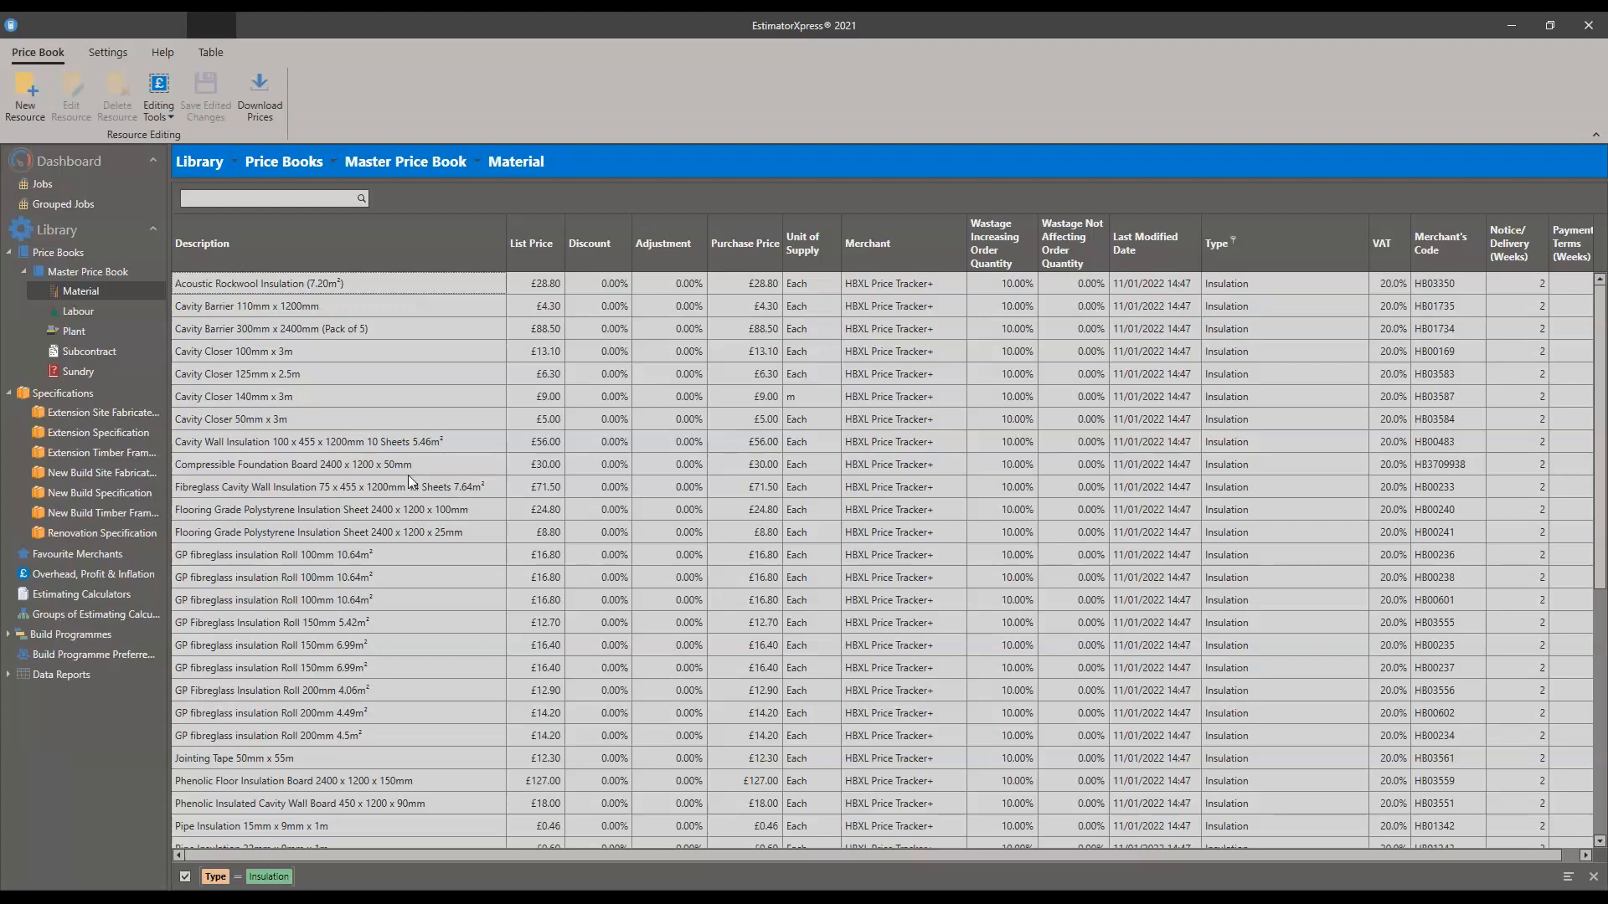
{"action": "scroll", "coordinate": [402, 492], "scroll_direction": "down", "scroll_amount": 6}
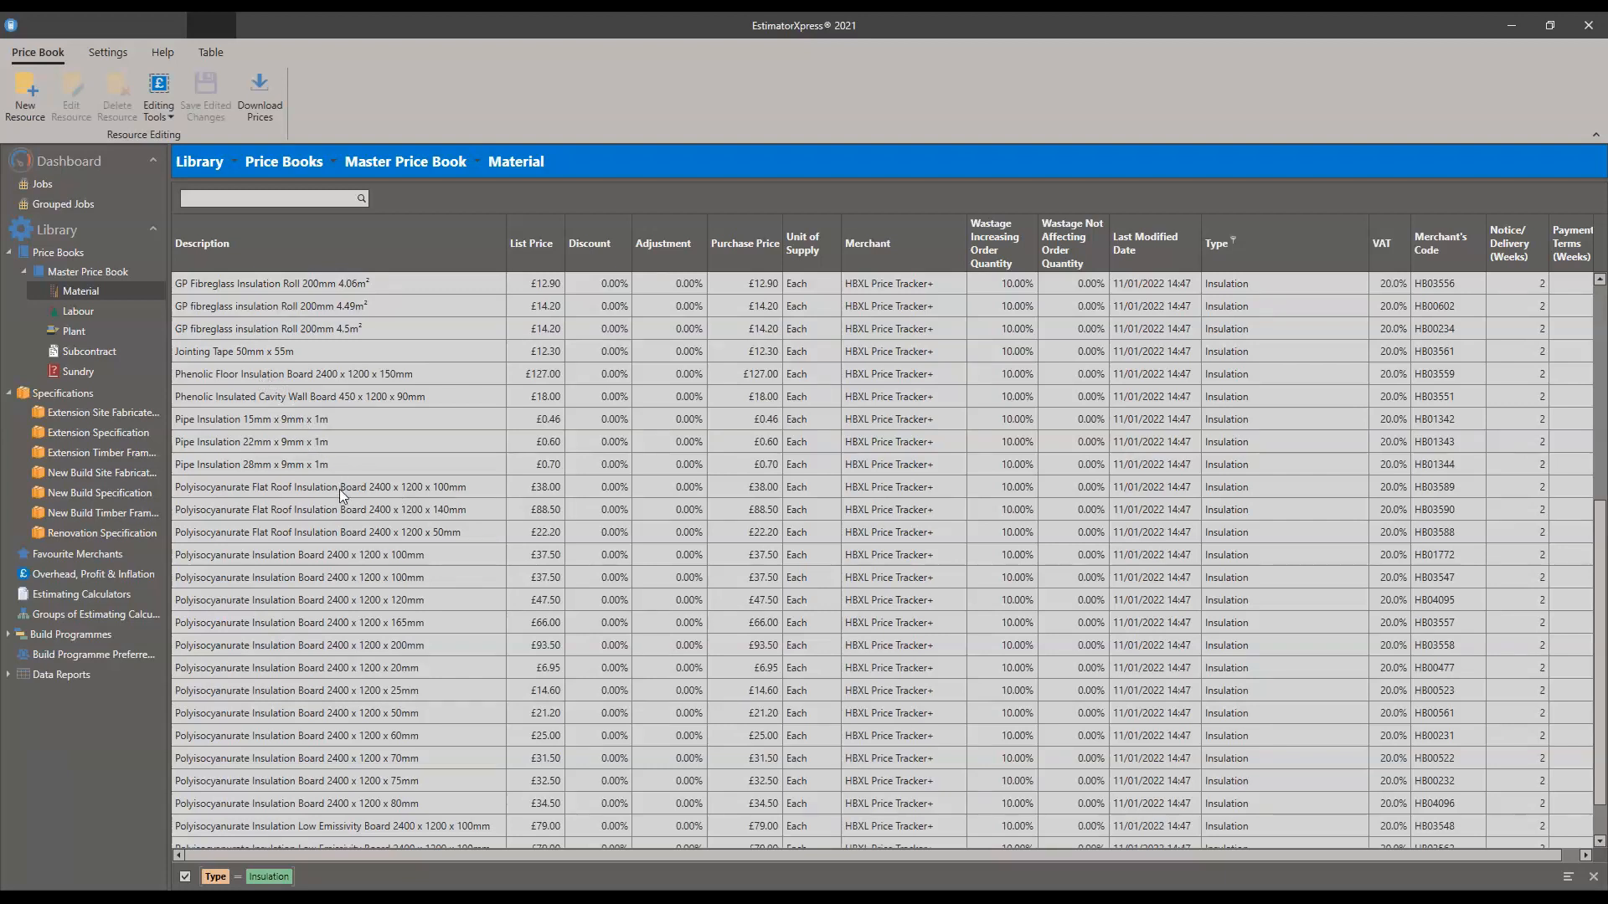
{"action": "scroll", "coordinate": [339, 489], "scroll_direction": "down", "scroll_amount": 1}
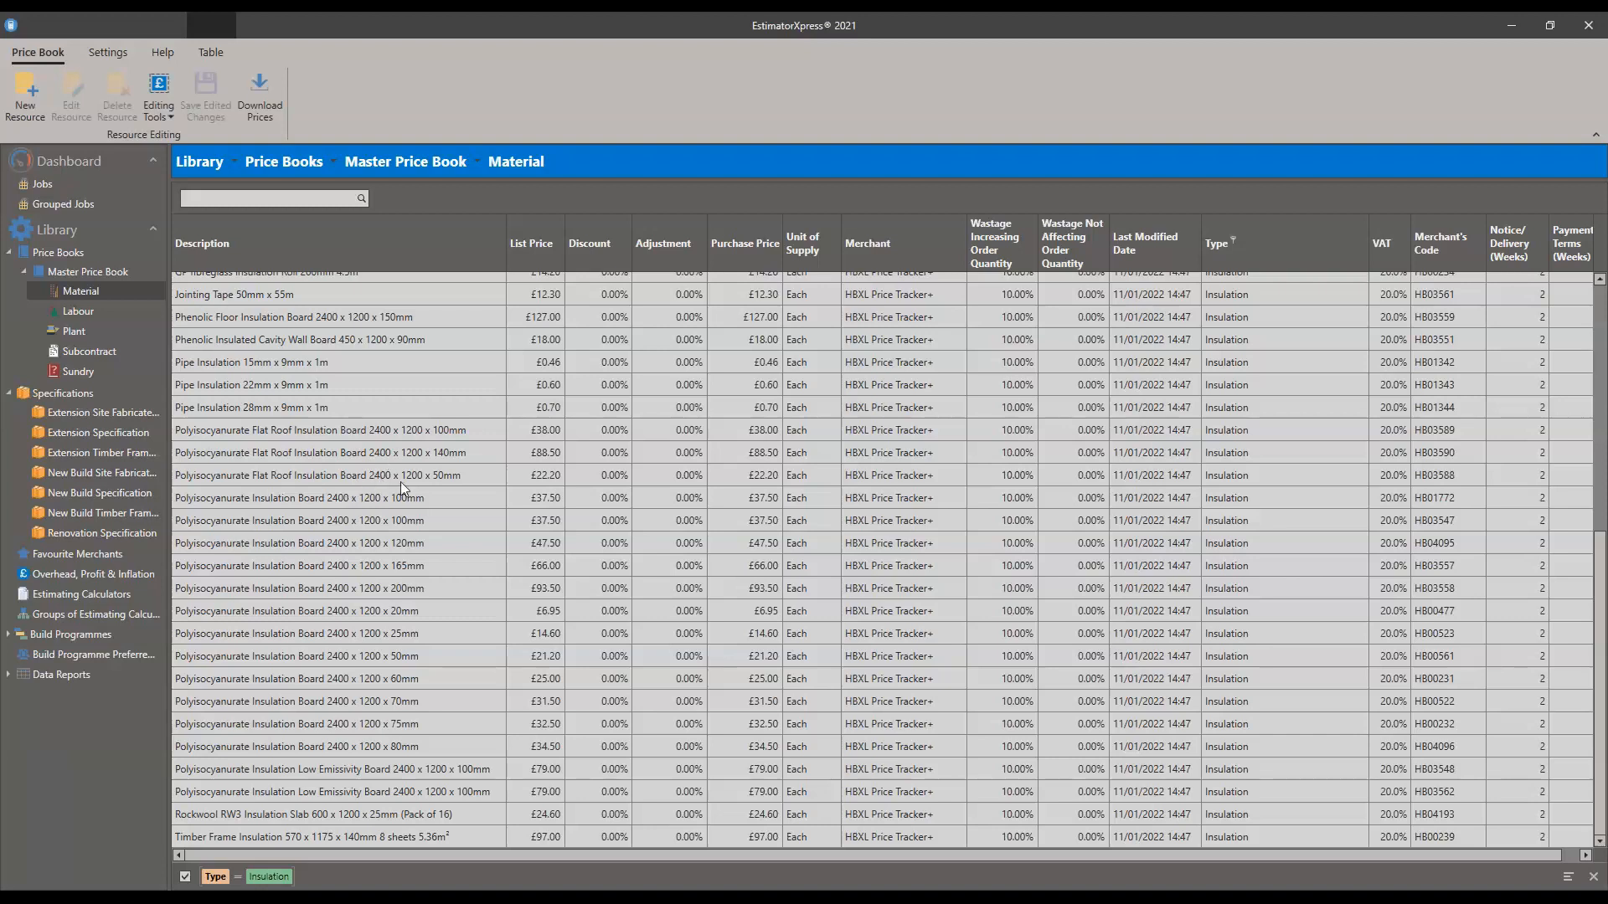
{"action": "scroll", "coordinate": [407, 457], "scroll_direction": "up", "scroll_amount": 7}
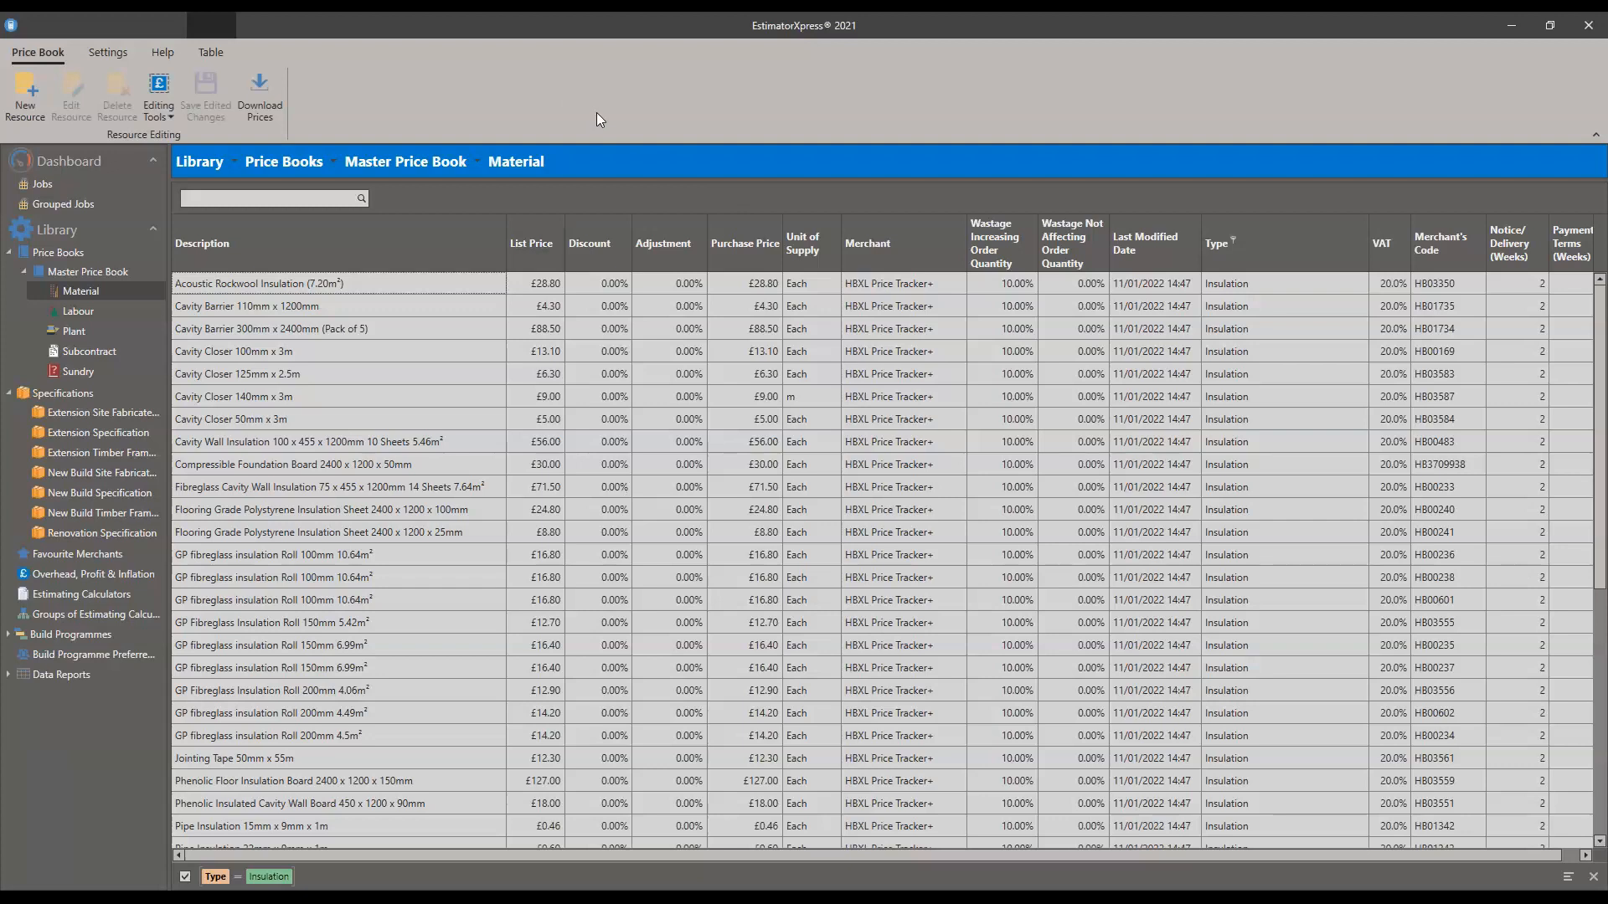
Step: Start a new material resource based on a copy of Acoustic Rockwool Insulation (7.20m²)
{"action": "left_click", "coordinate": [21, 89]}
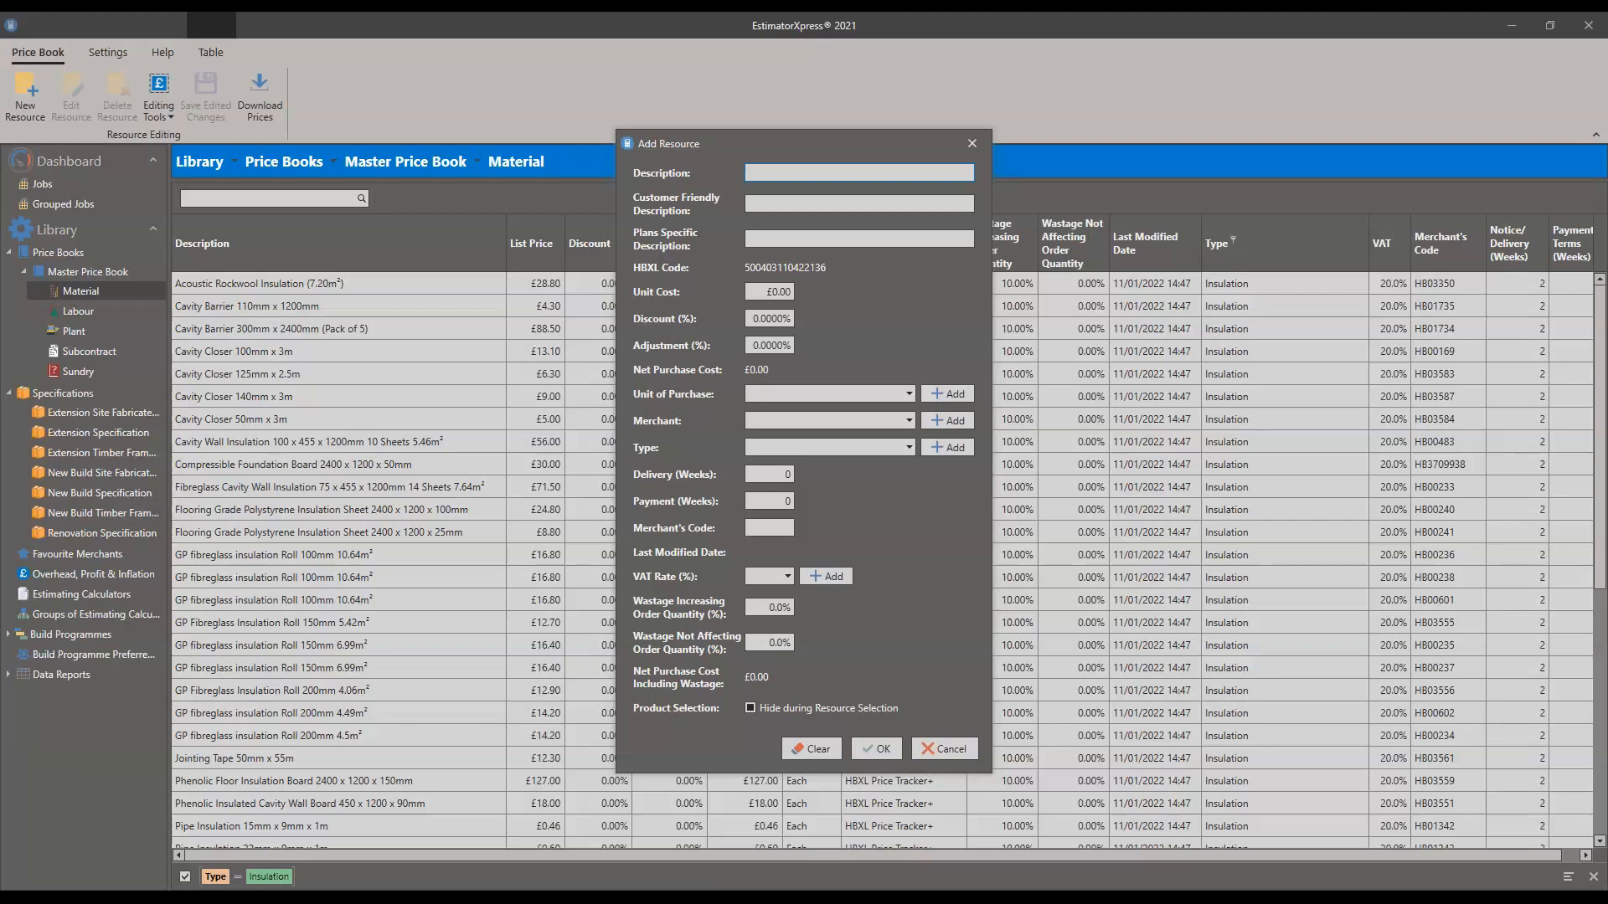
{"action": "left_click", "coordinate": [951, 742]}
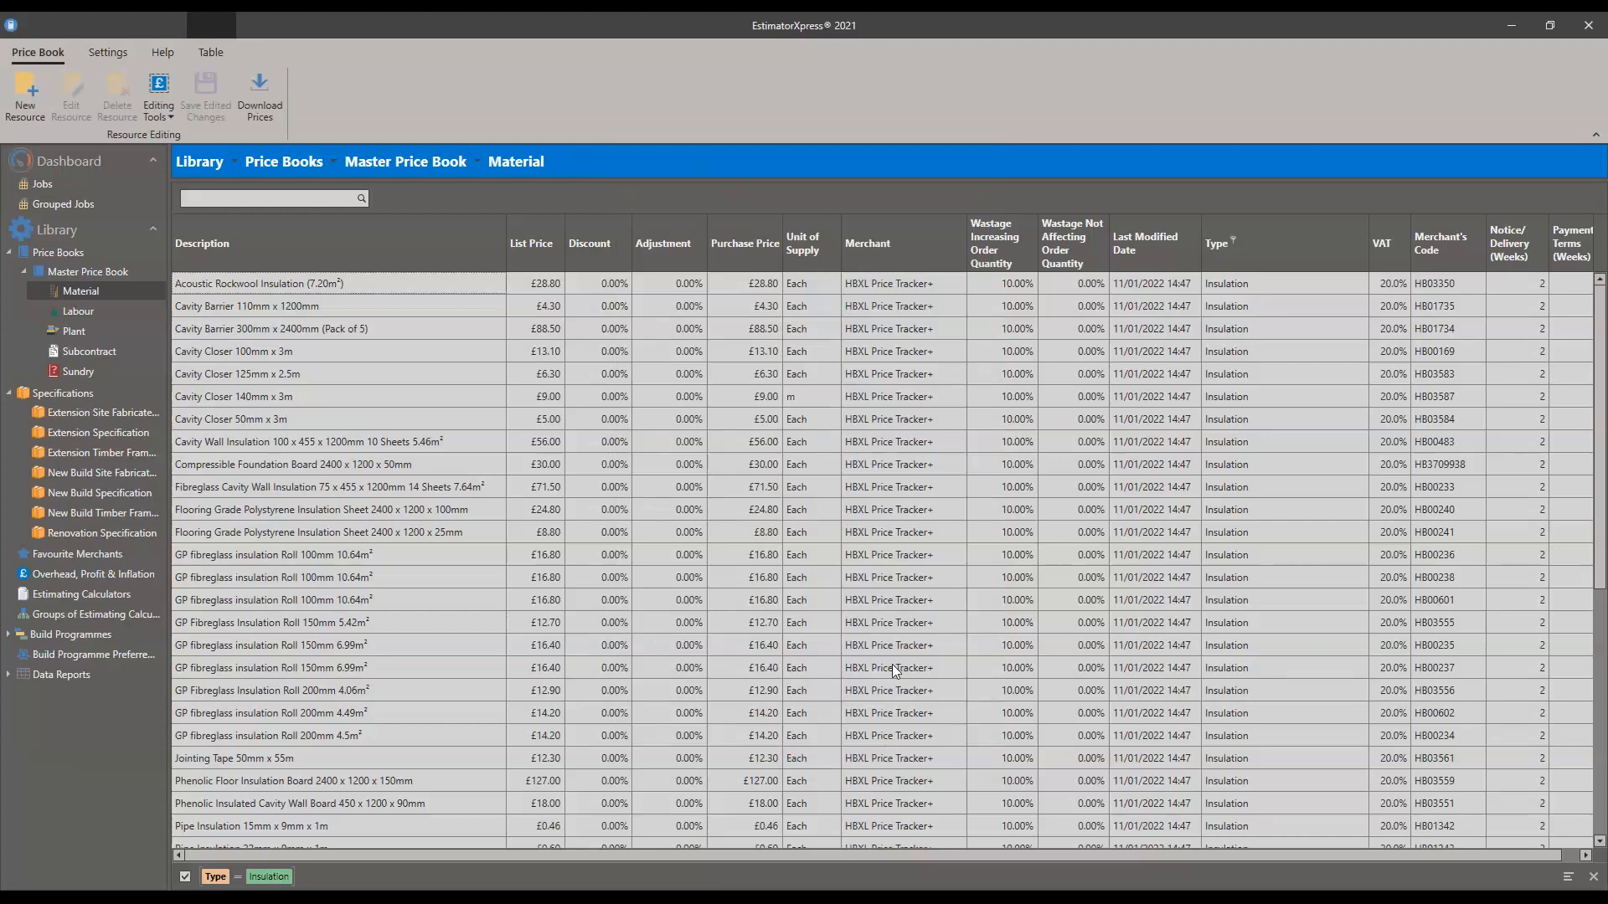
{"action": "left_click", "coordinate": [311, 283]}
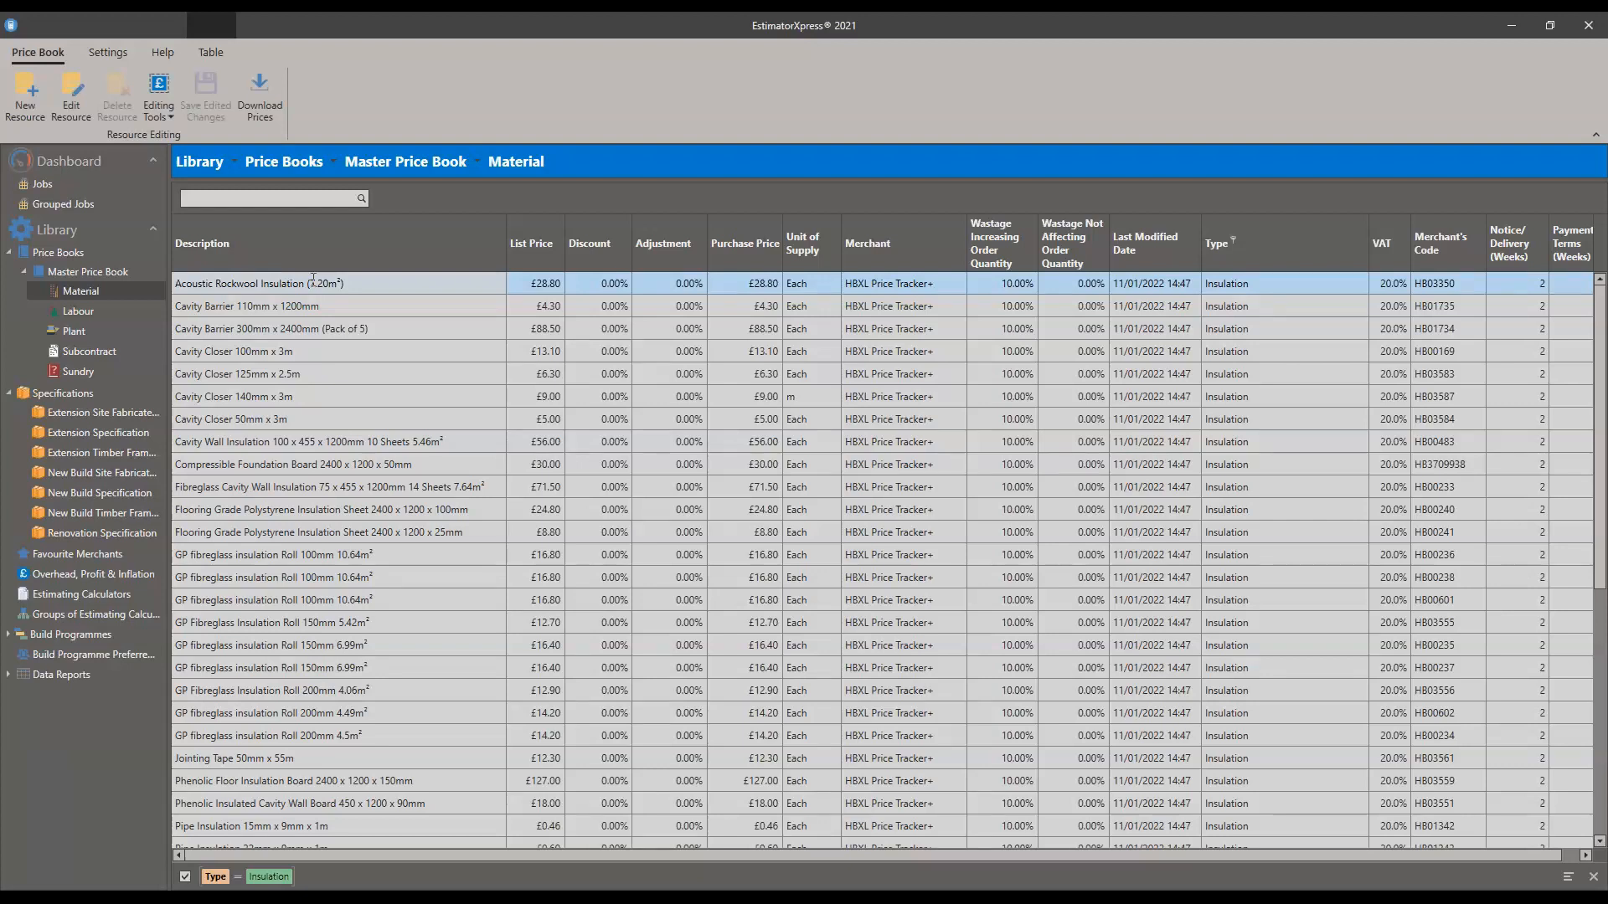
{"action": "left_click", "coordinate": [23, 99]}
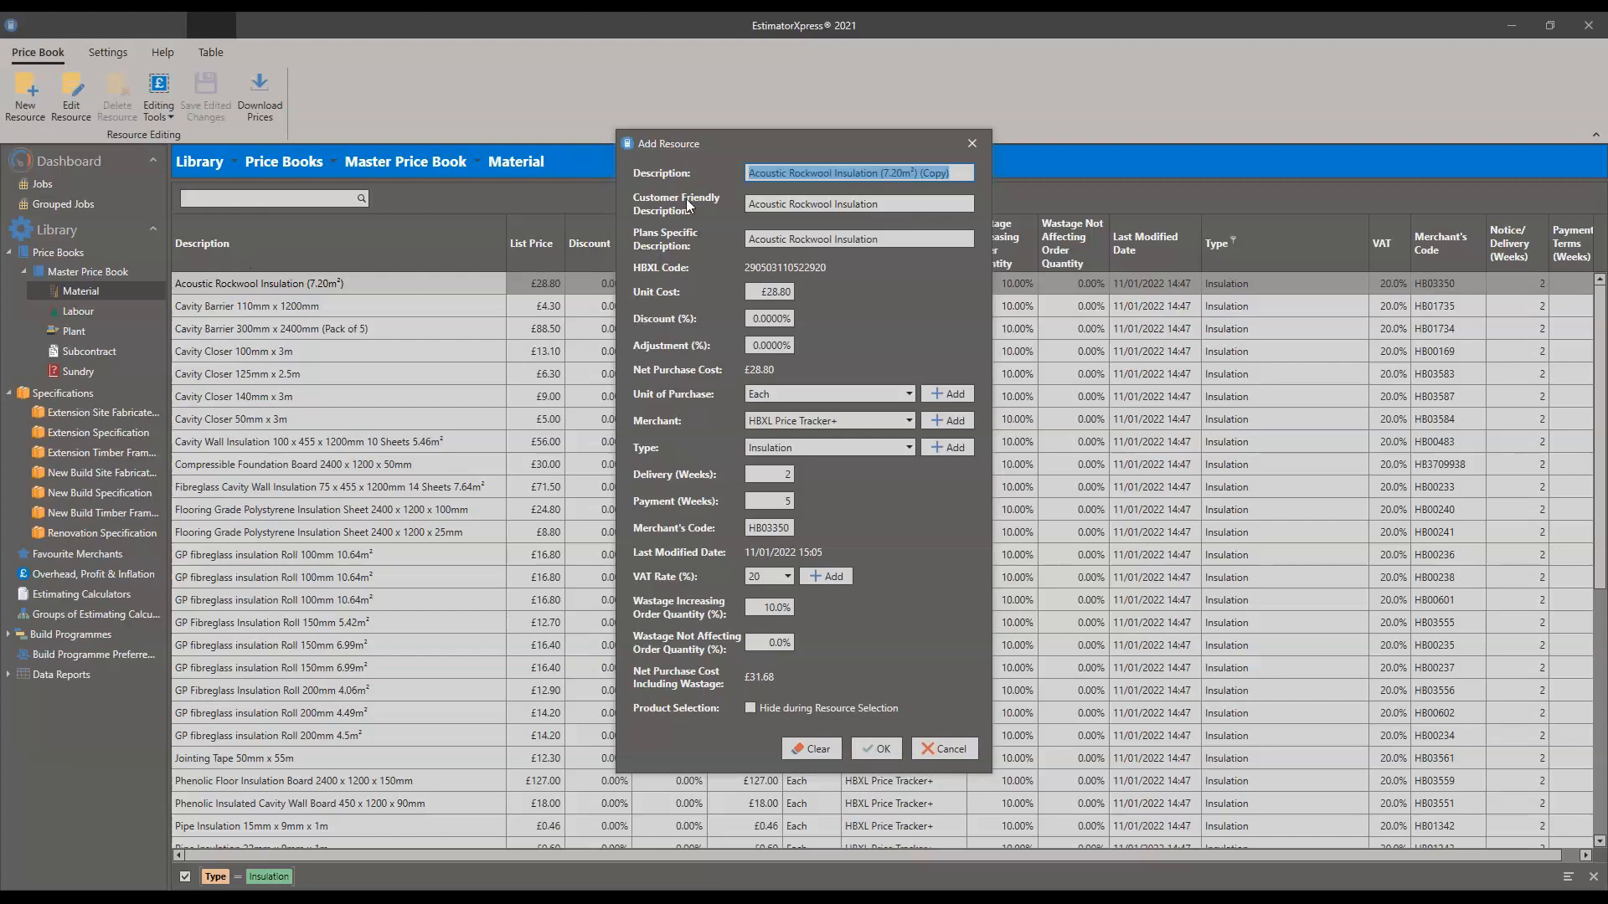
Step: Change the copied resource's description to Sheeps Wool Insulation (6.20m²)
{"action": "left_click", "coordinate": [931, 172]}
{"action": "double_click", "coordinate": [925, 172]}
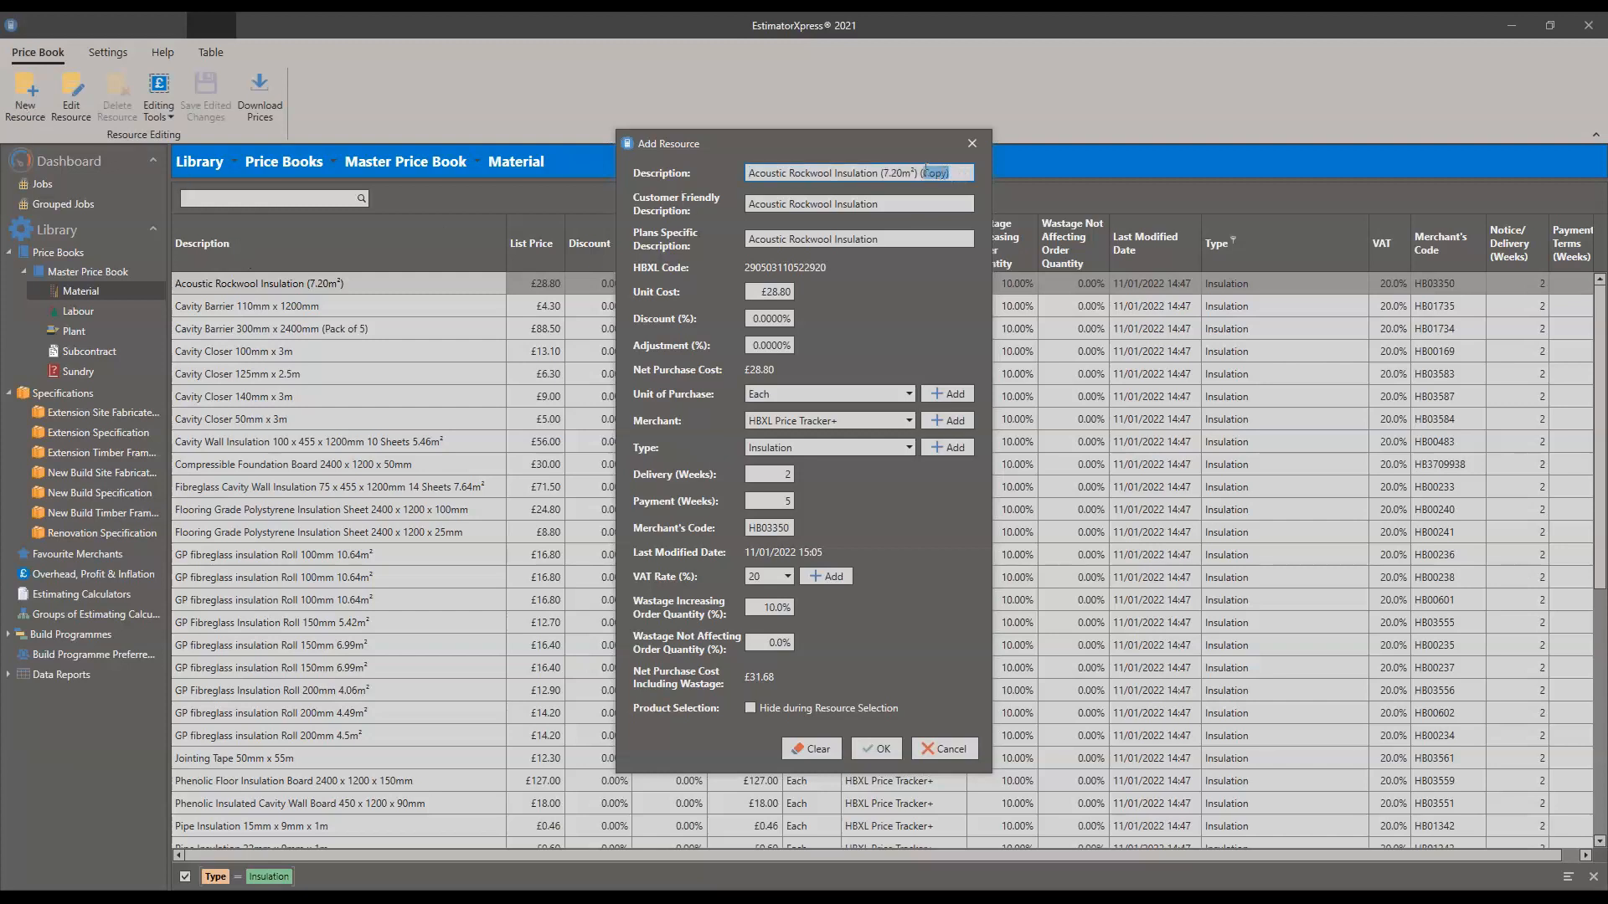
{"action": "key", "text": "BackSpace"}
{"action": "left_click_drag", "start_coordinate": [811, 174], "coordinate": [629, 183]}
{"action": "type", "text": "sHEEPS"}
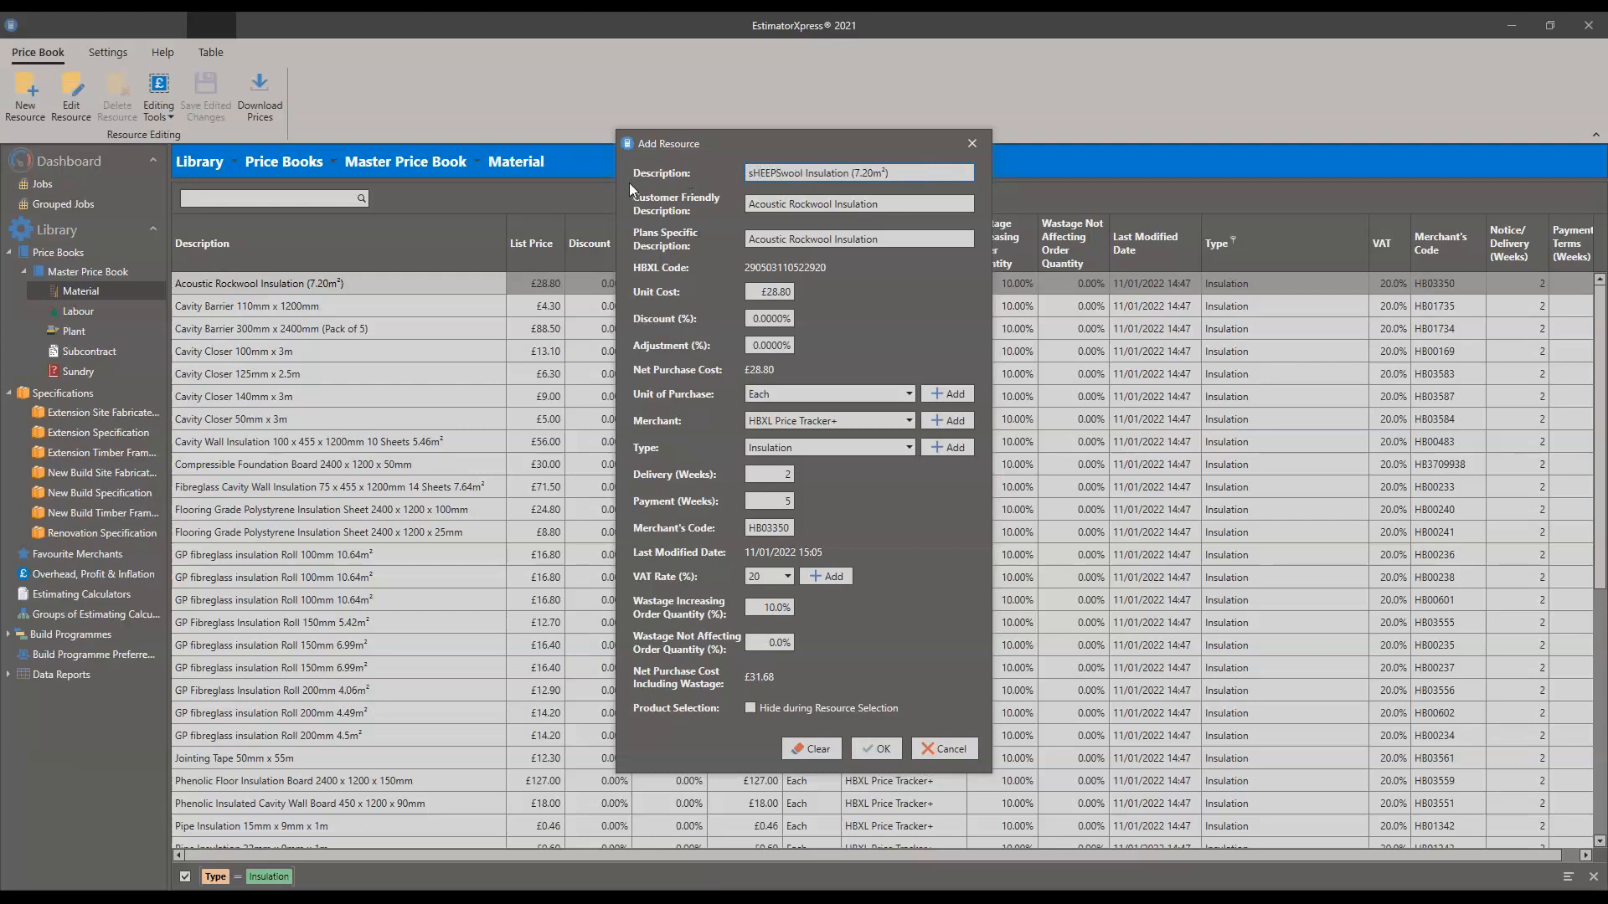
{"action": "key", "text": "BackSpace"}
{"action": "key", "text": "BackSpace"}
{"action": "key", "text": "BackSpace"}
{"action": "key", "text": "BackSpace"}
{"action": "key", "text": "BackSpace"}
{"action": "key", "text": "BackSpace"}
{"action": "type", "text": "Sheeps"}
{"action": "key", "text": "Delete"}
{"action": "type", "text": "W"}
{"action": "key", "text": "BackSpace"}
{"action": "key", "text": "BackSpace"}
{"action": "type", "text": "6."}
{"action": "left_click", "coordinate": [916, 176]}
Step: Copy the description into the customer friendly and plans specific descriptions, shortening both to Sheeps Wool Insulation
{"action": "left_click_drag", "start_coordinate": [906, 175], "coordinate": [499, 168]}
{"action": "left_click_drag", "start_coordinate": [929, 169], "coordinate": [753, 161]}
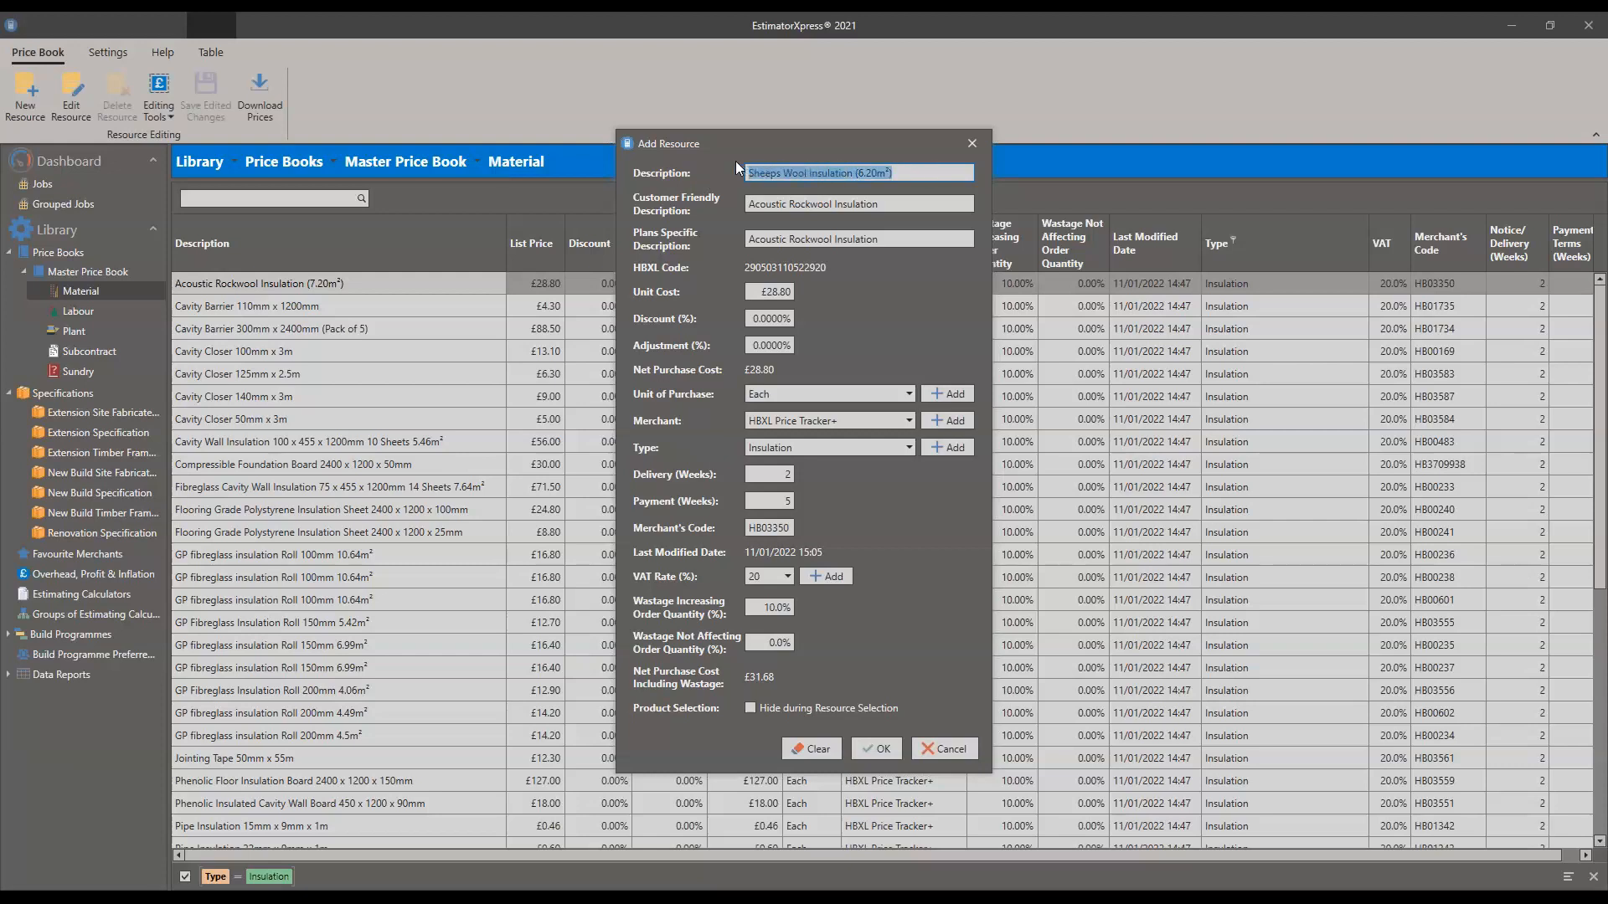
{"action": "key", "text": "Tab"}
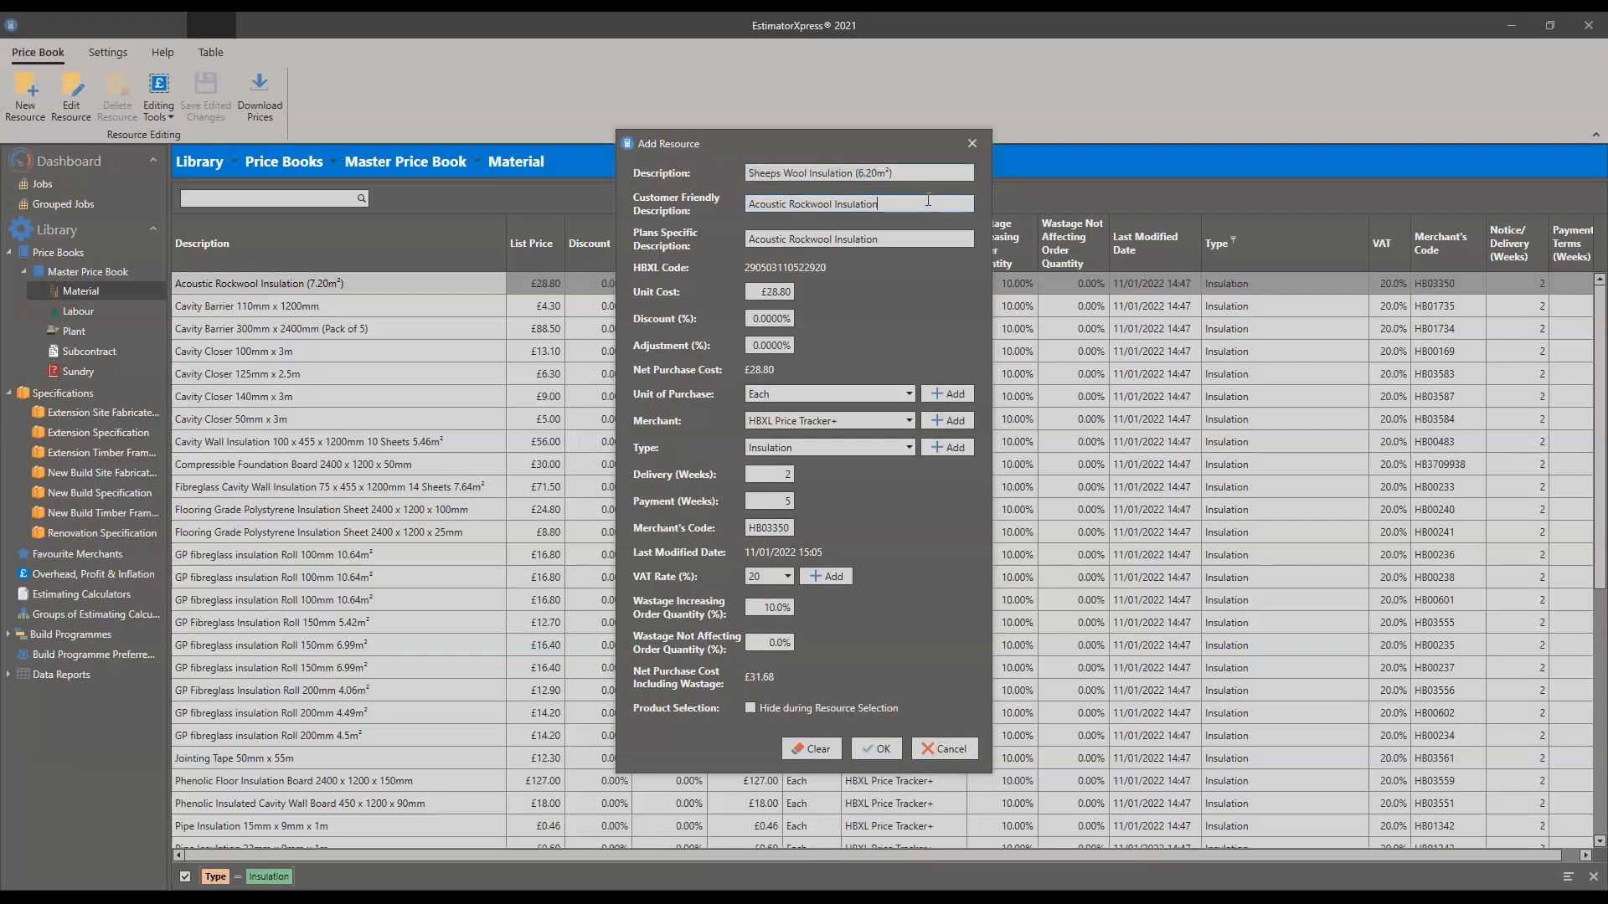
{"action": "key", "text": "ctrl+v"}
{"action": "left_click_drag", "start_coordinate": [908, 237], "coordinate": [649, 242]}
{"action": "key", "text": "ctrl+v"}
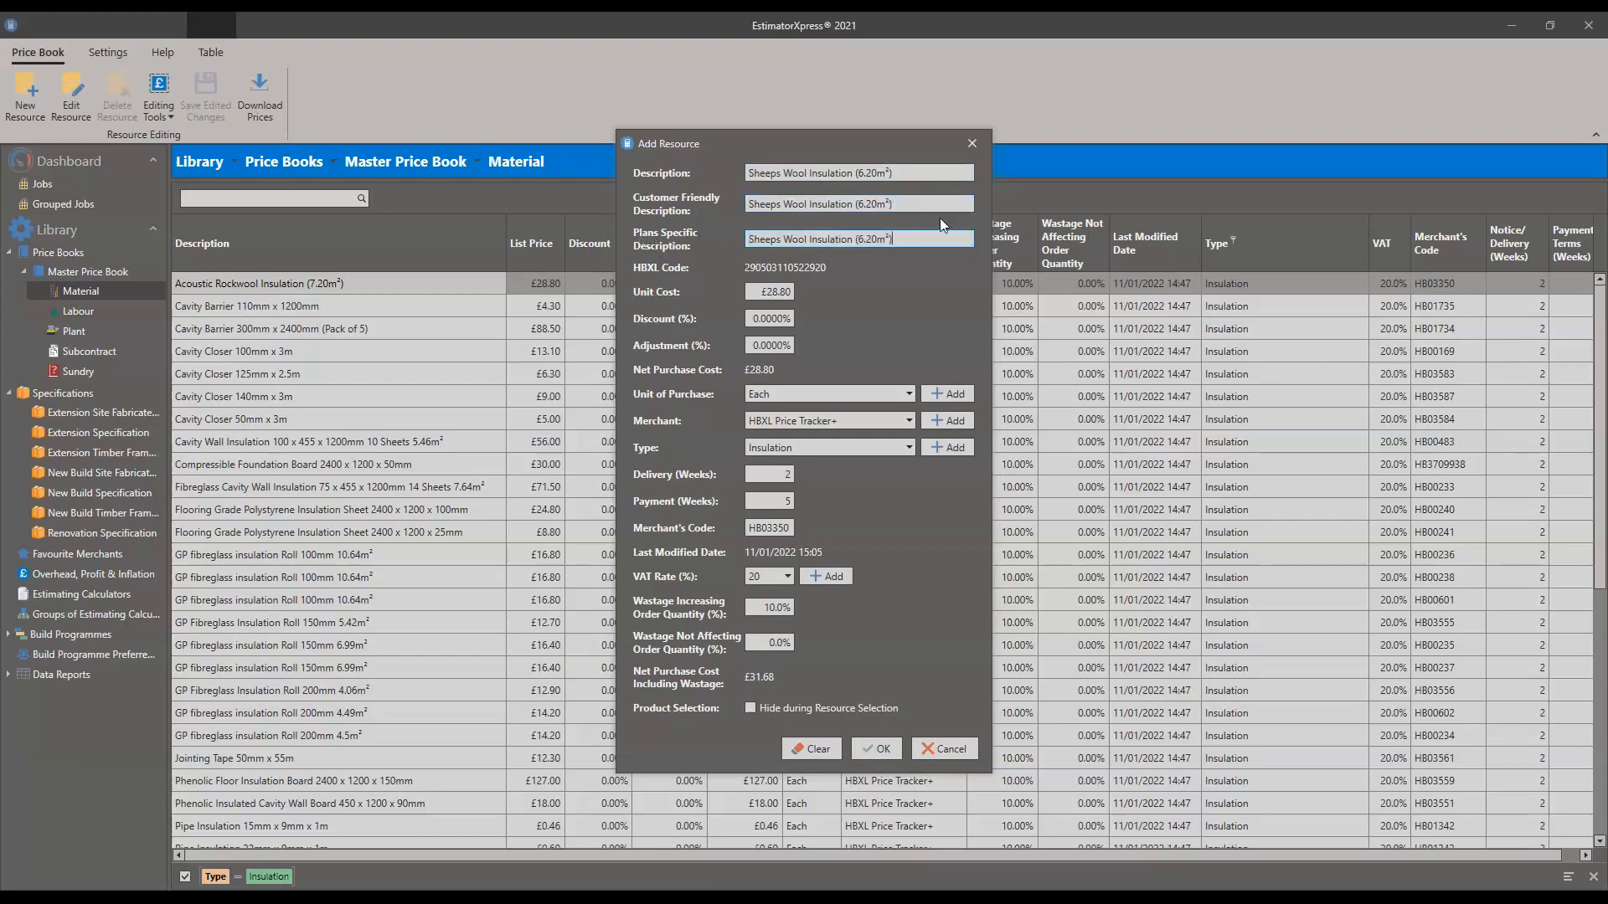
{"action": "left_click_drag", "start_coordinate": [916, 203], "coordinate": [847, 203]}
{"action": "key", "text": "BackSpace"}
{"action": "left_click_drag", "start_coordinate": [930, 238], "coordinate": [853, 239]}
{"action": "key", "text": "BackSpace"}
Step: Set the new resource's unit cost to £18.80 and review the available units of purchase
{"action": "left_click", "coordinate": [769, 292]}
{"action": "key", "text": "BackSpace"}
{"action": "type", "text": "1"}
{"action": "left_click", "coordinate": [802, 390]}
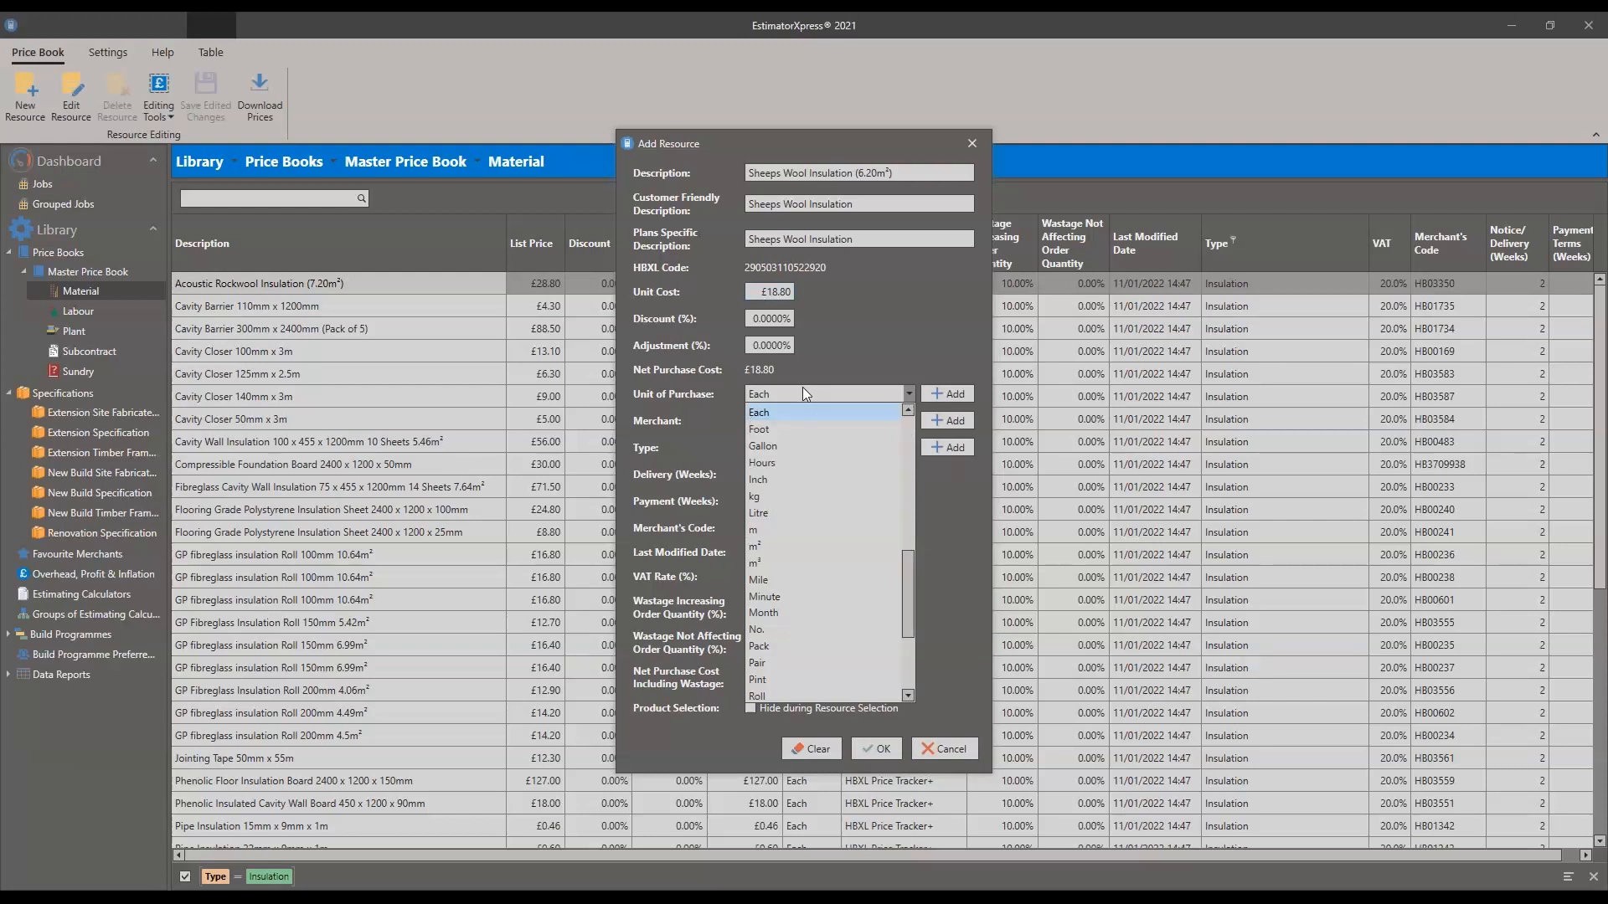
{"action": "scroll", "coordinate": [872, 447], "scroll_direction": "down", "scroll_amount": 3}
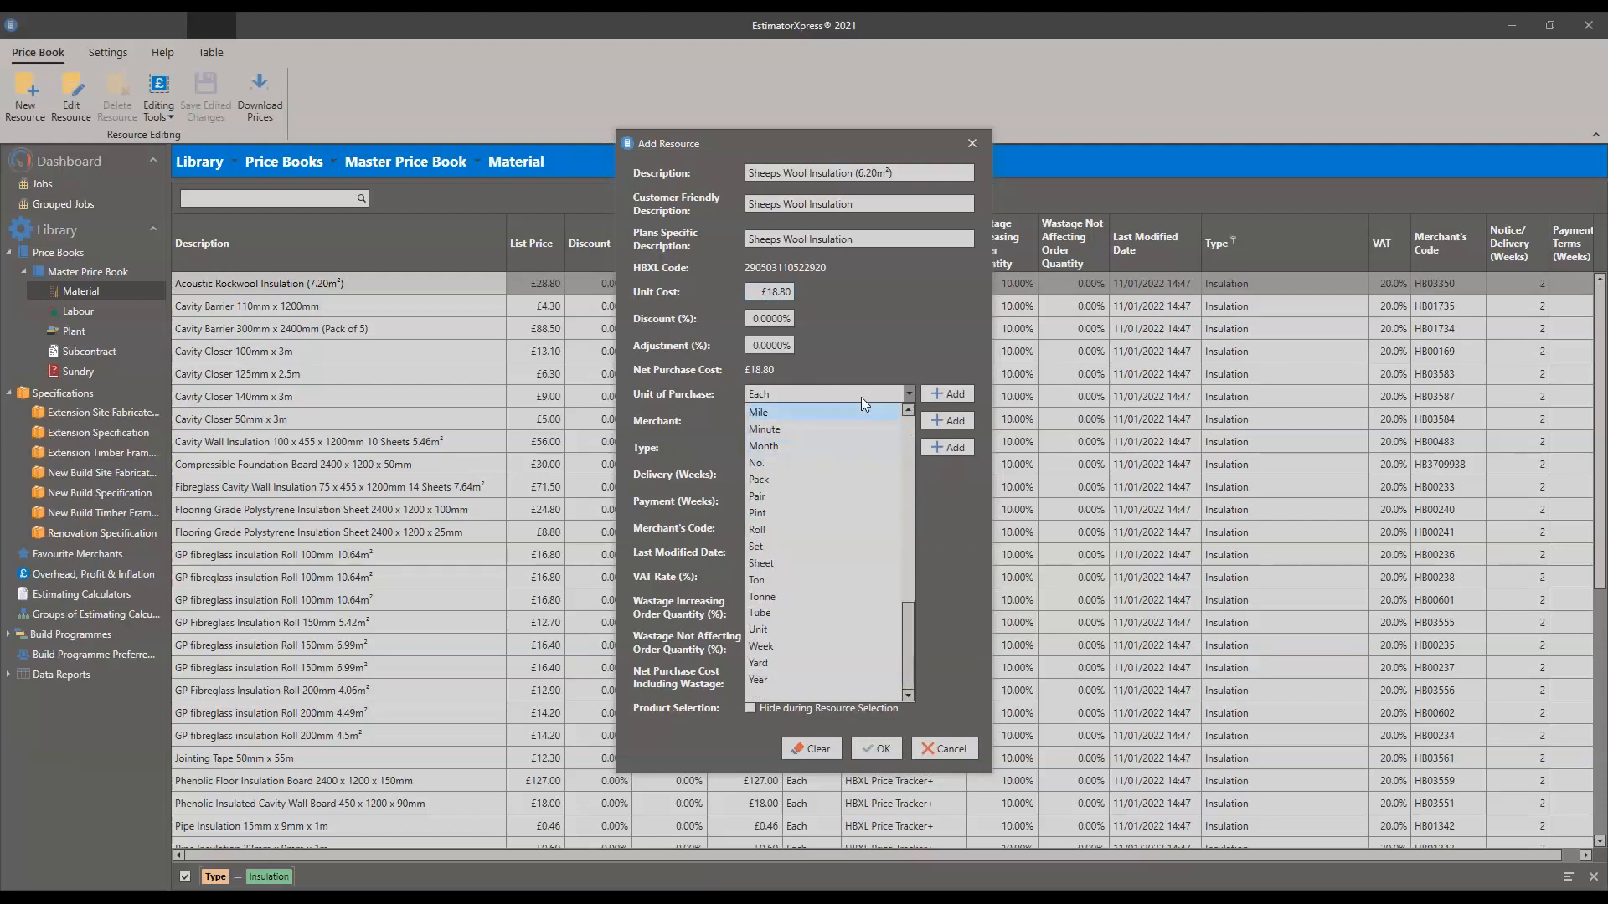
{"action": "scroll", "coordinate": [821, 509], "scroll_direction": "down", "scroll_amount": 1}
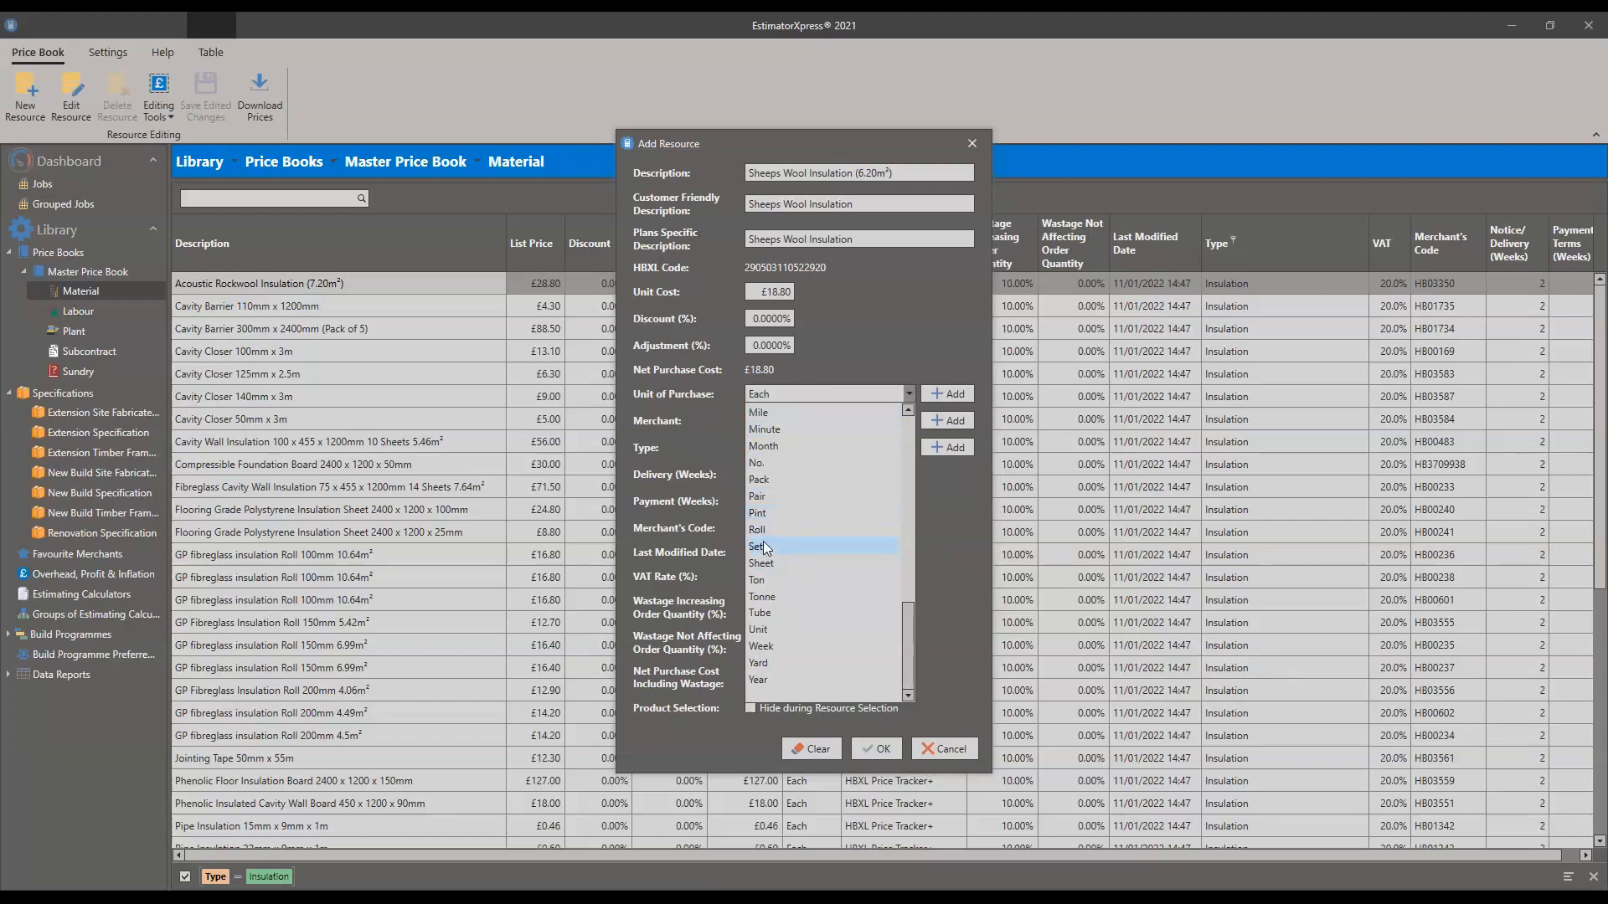
{"action": "left_click", "coordinate": [808, 390]}
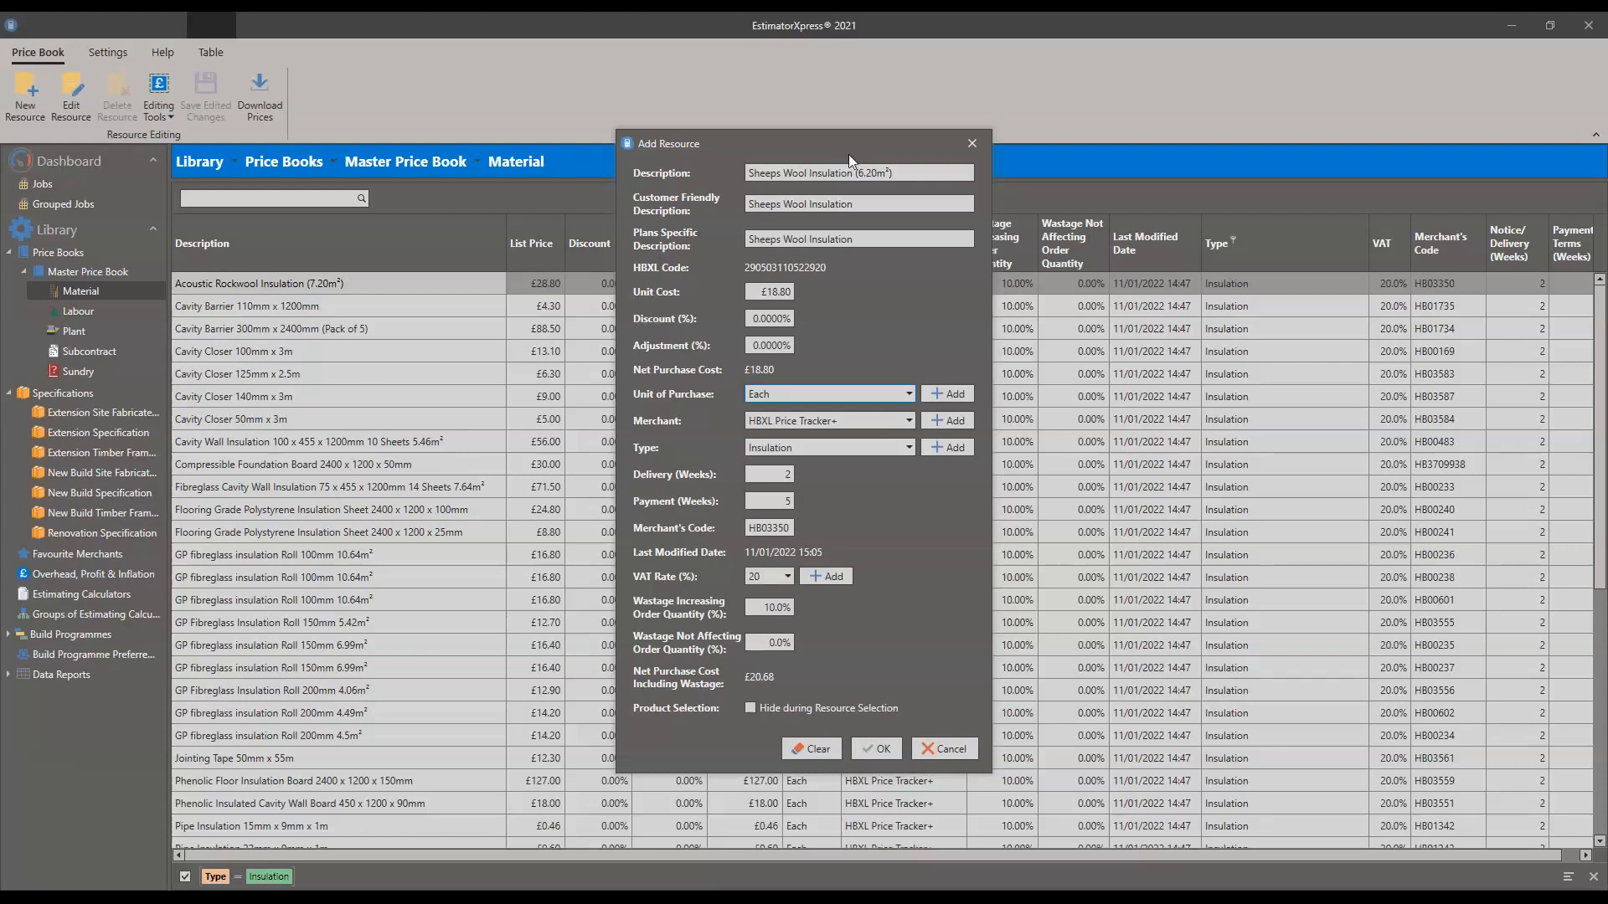
Step: Set the new resource's merchant to Provisional
{"action": "left_click_drag", "start_coordinate": [828, 143], "coordinate": [761, 173]}
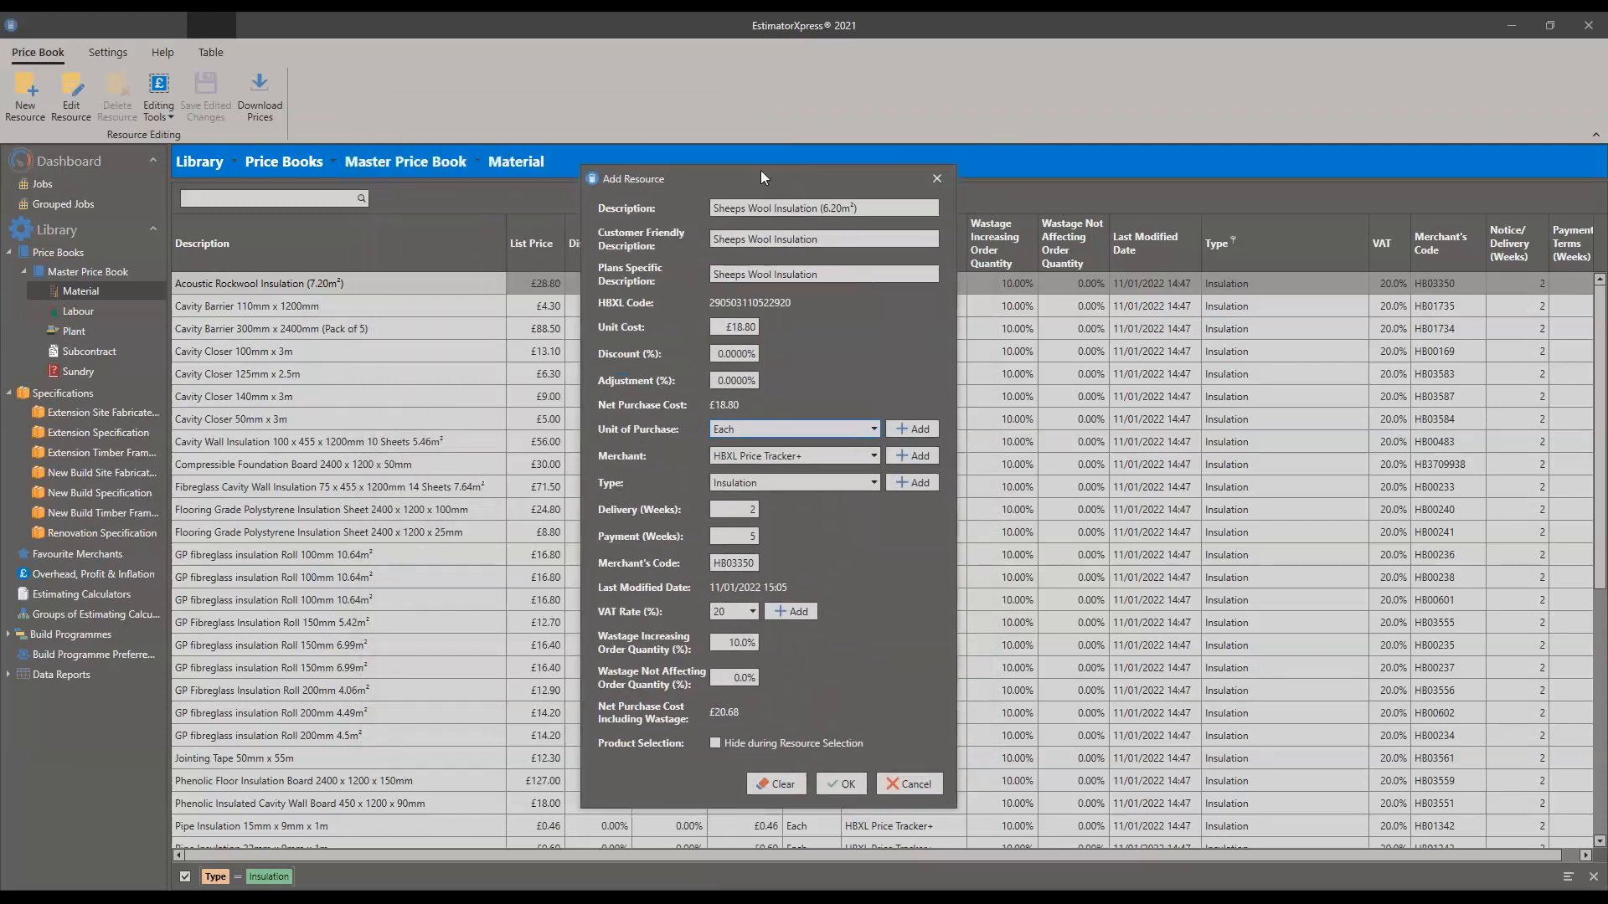
{"action": "left_click", "coordinate": [796, 464]}
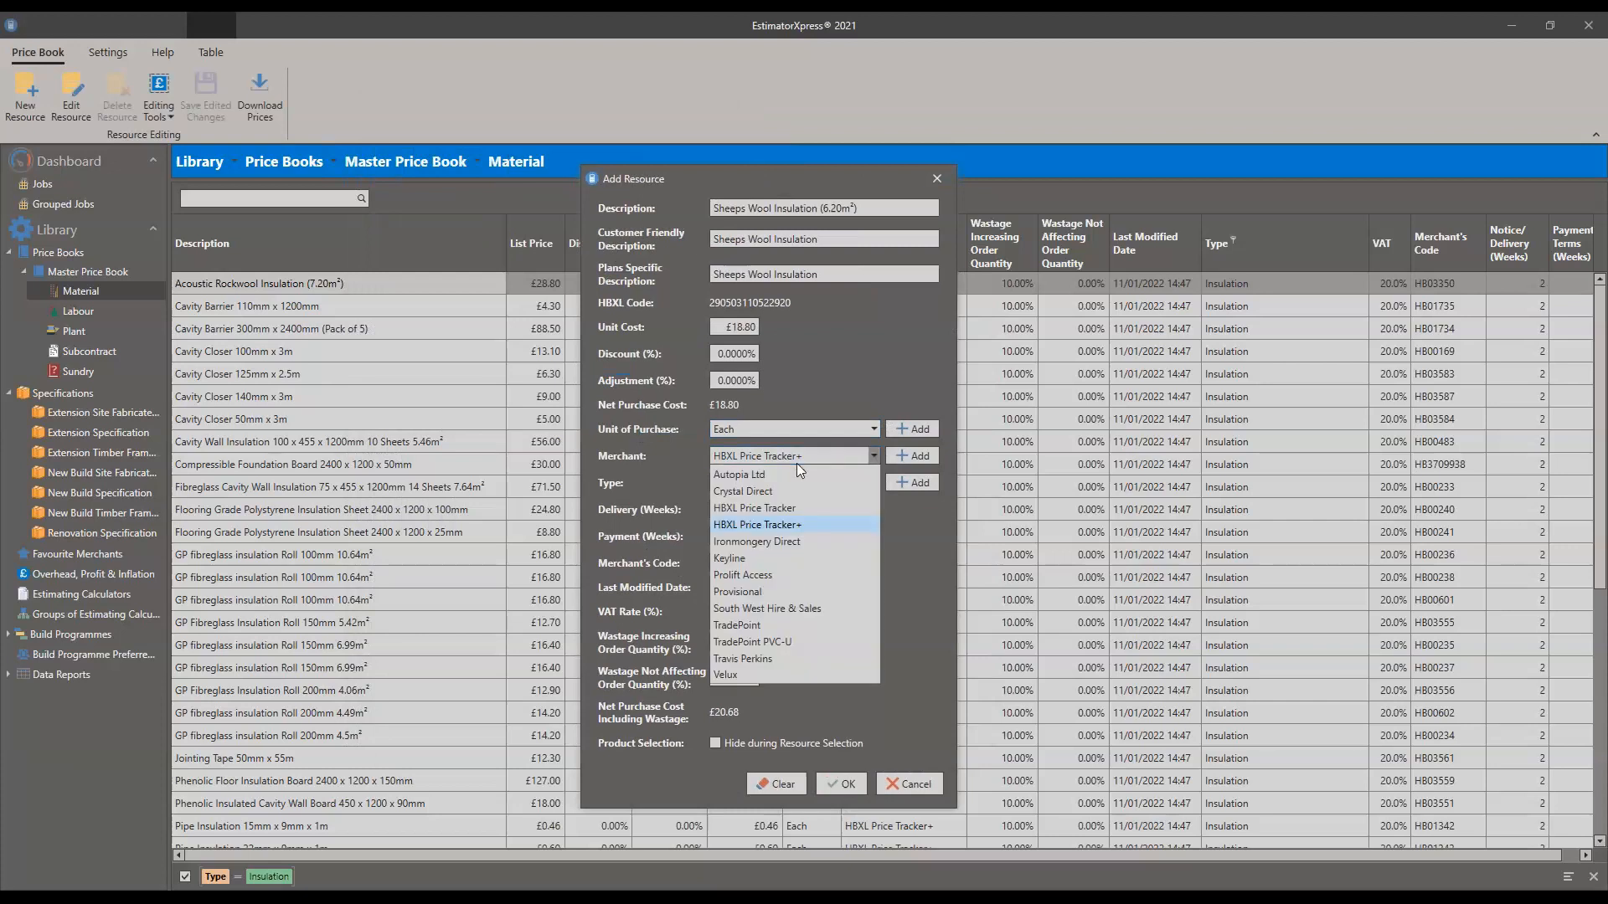
{"action": "left_click", "coordinate": [757, 591]}
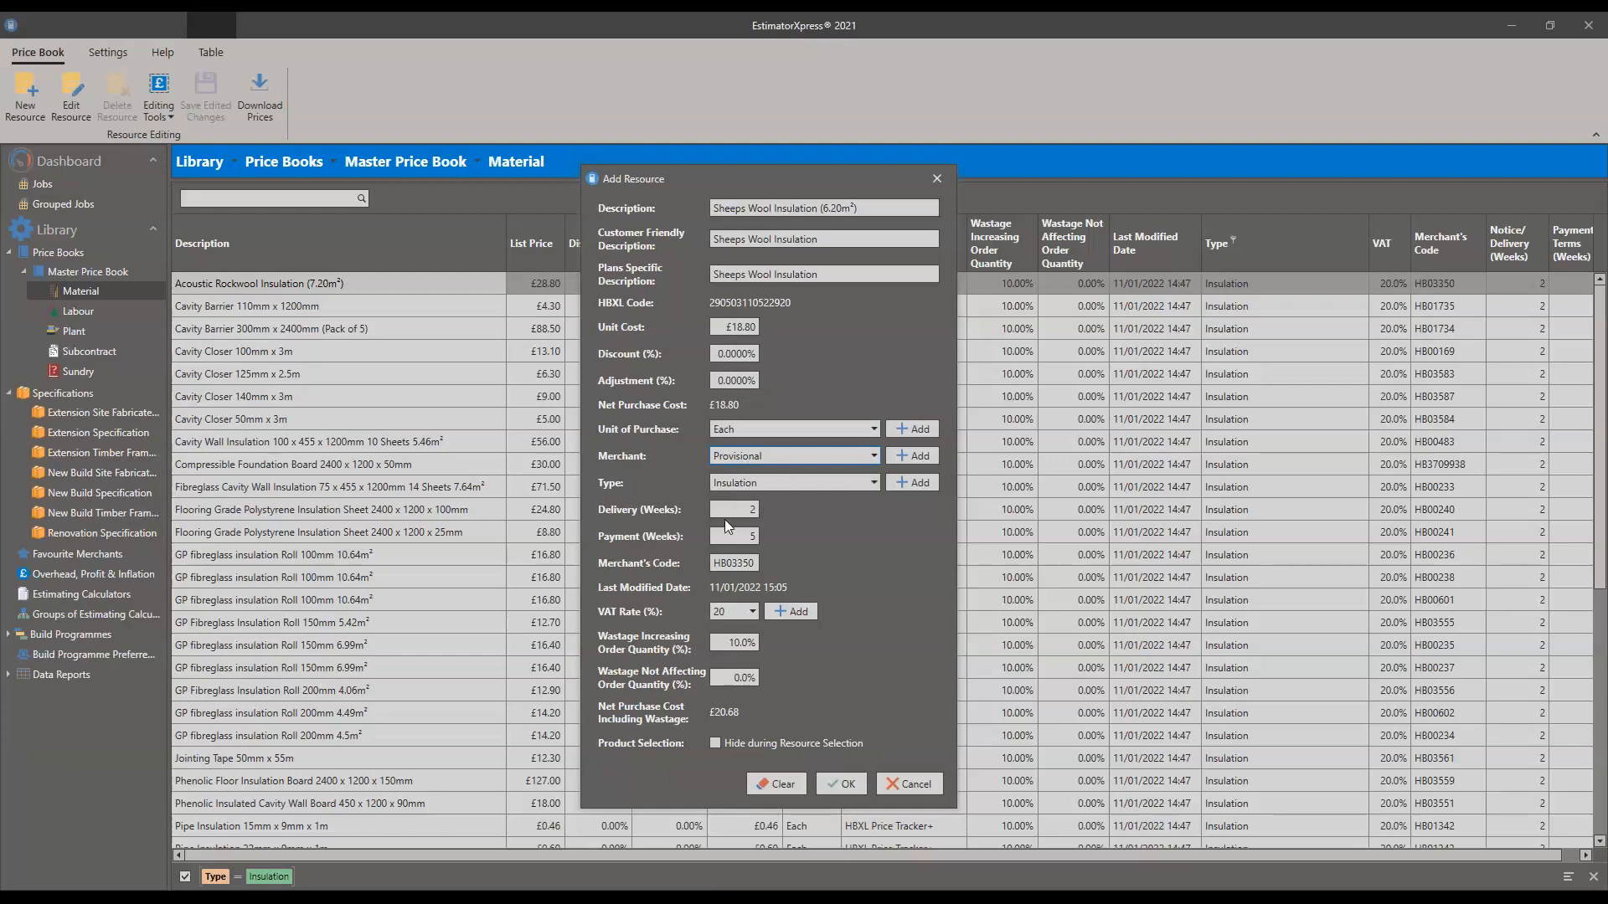
Step: Review the merchant's code and add the Sheeps Wool Insulation resource to the material price book
{"action": "double_click", "coordinate": [757, 561]}
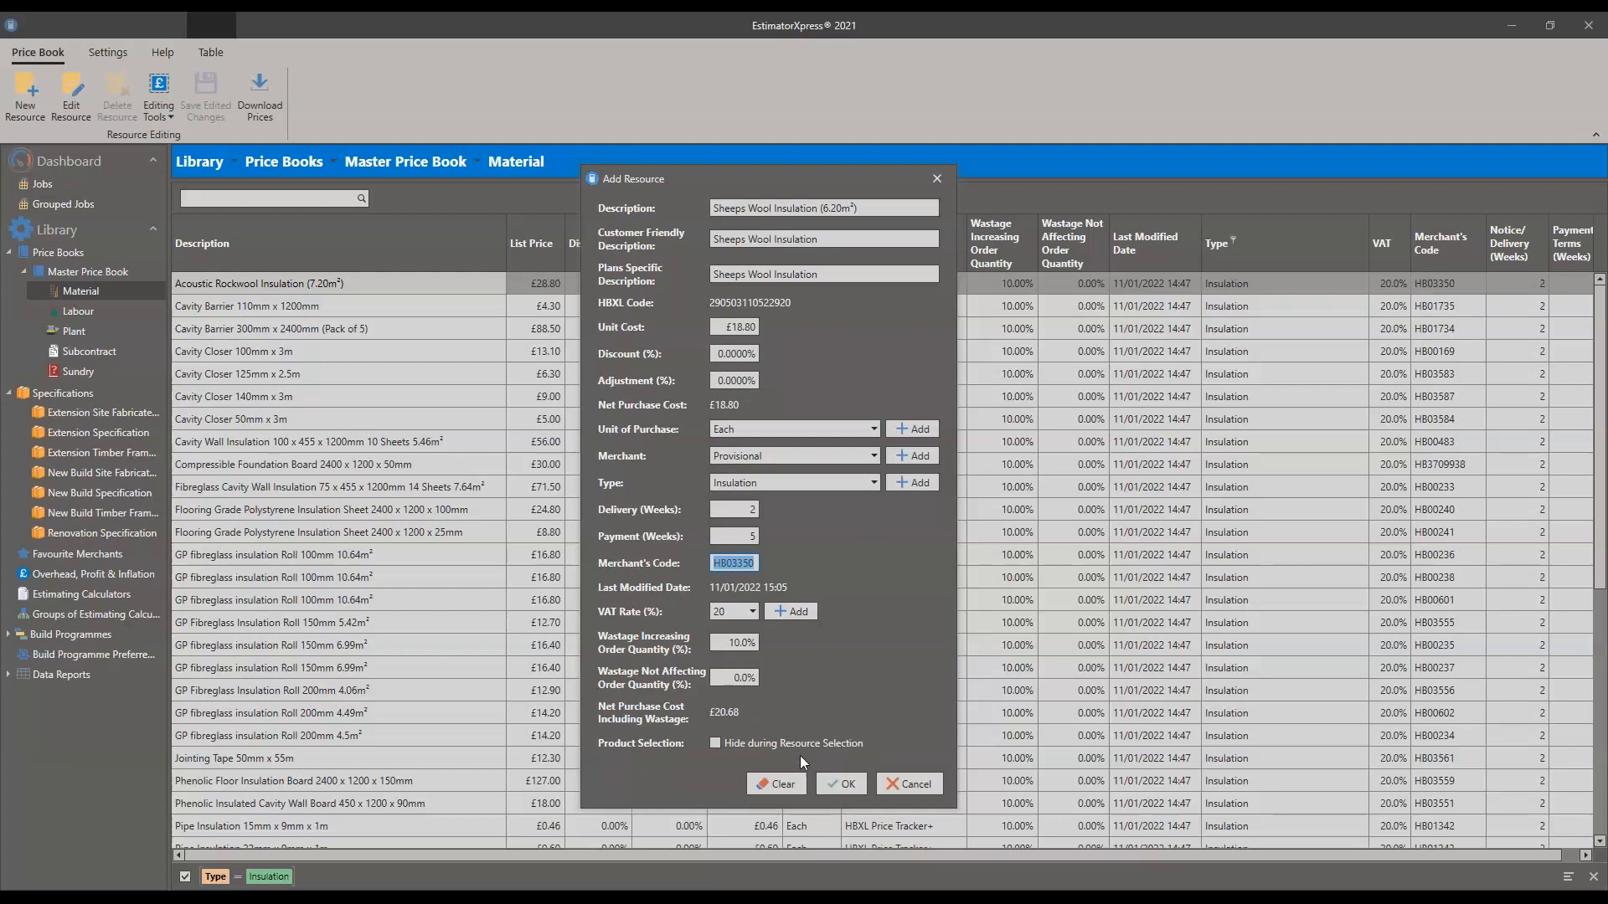
{"action": "left_click", "coordinate": [854, 787]}
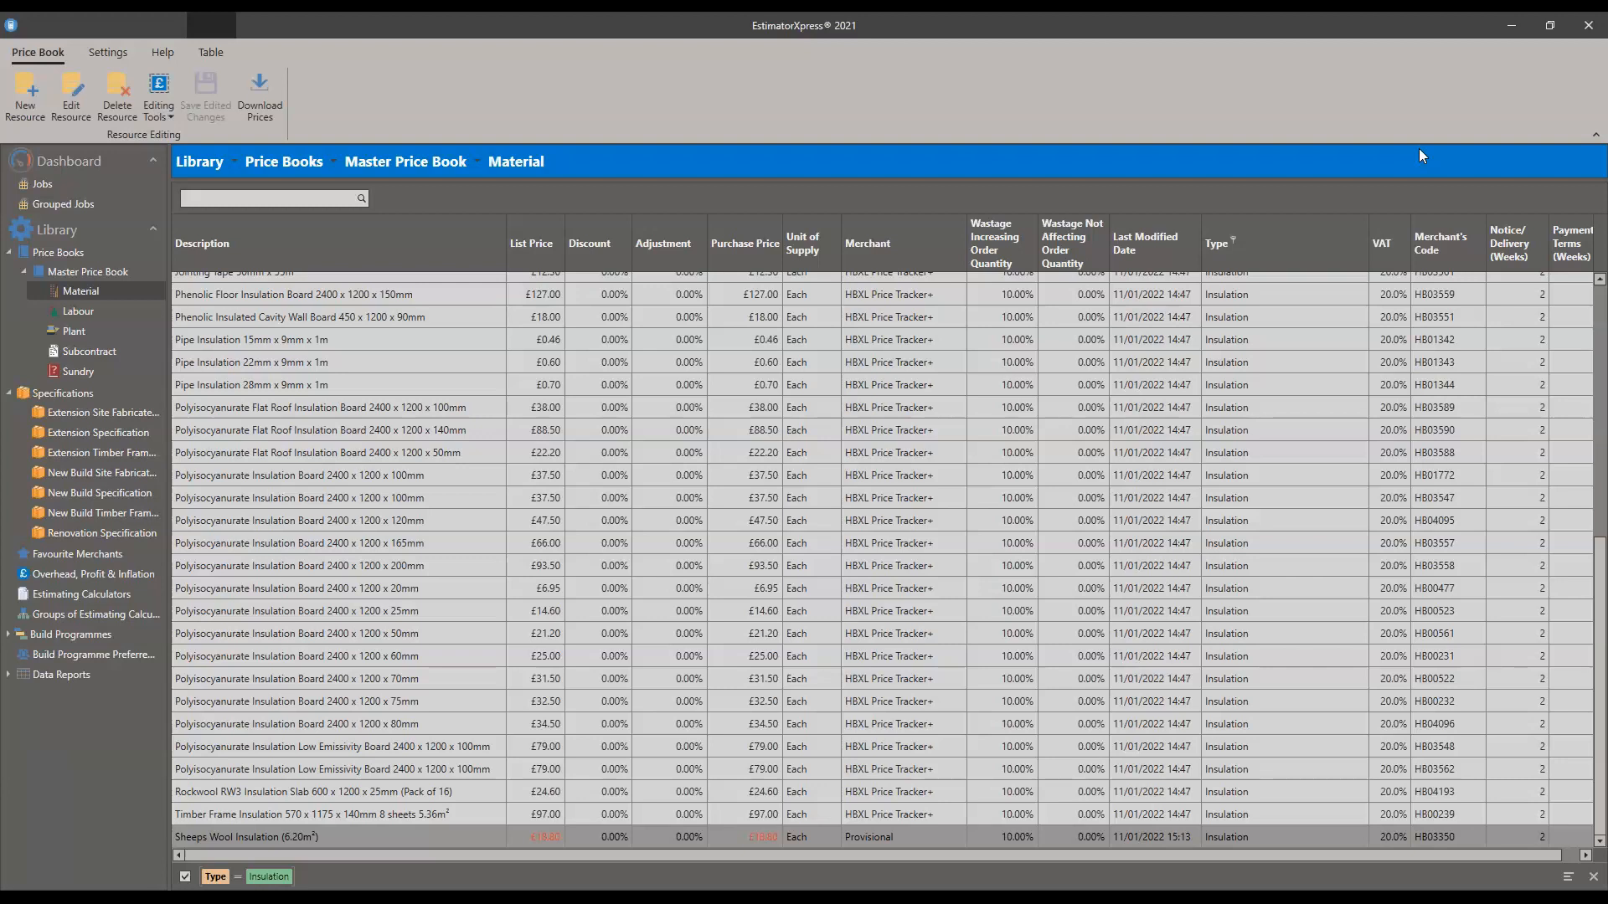
Step: Change the material type filter from Insulation to Ceramics etc
{"action": "left_click", "coordinate": [1232, 240]}
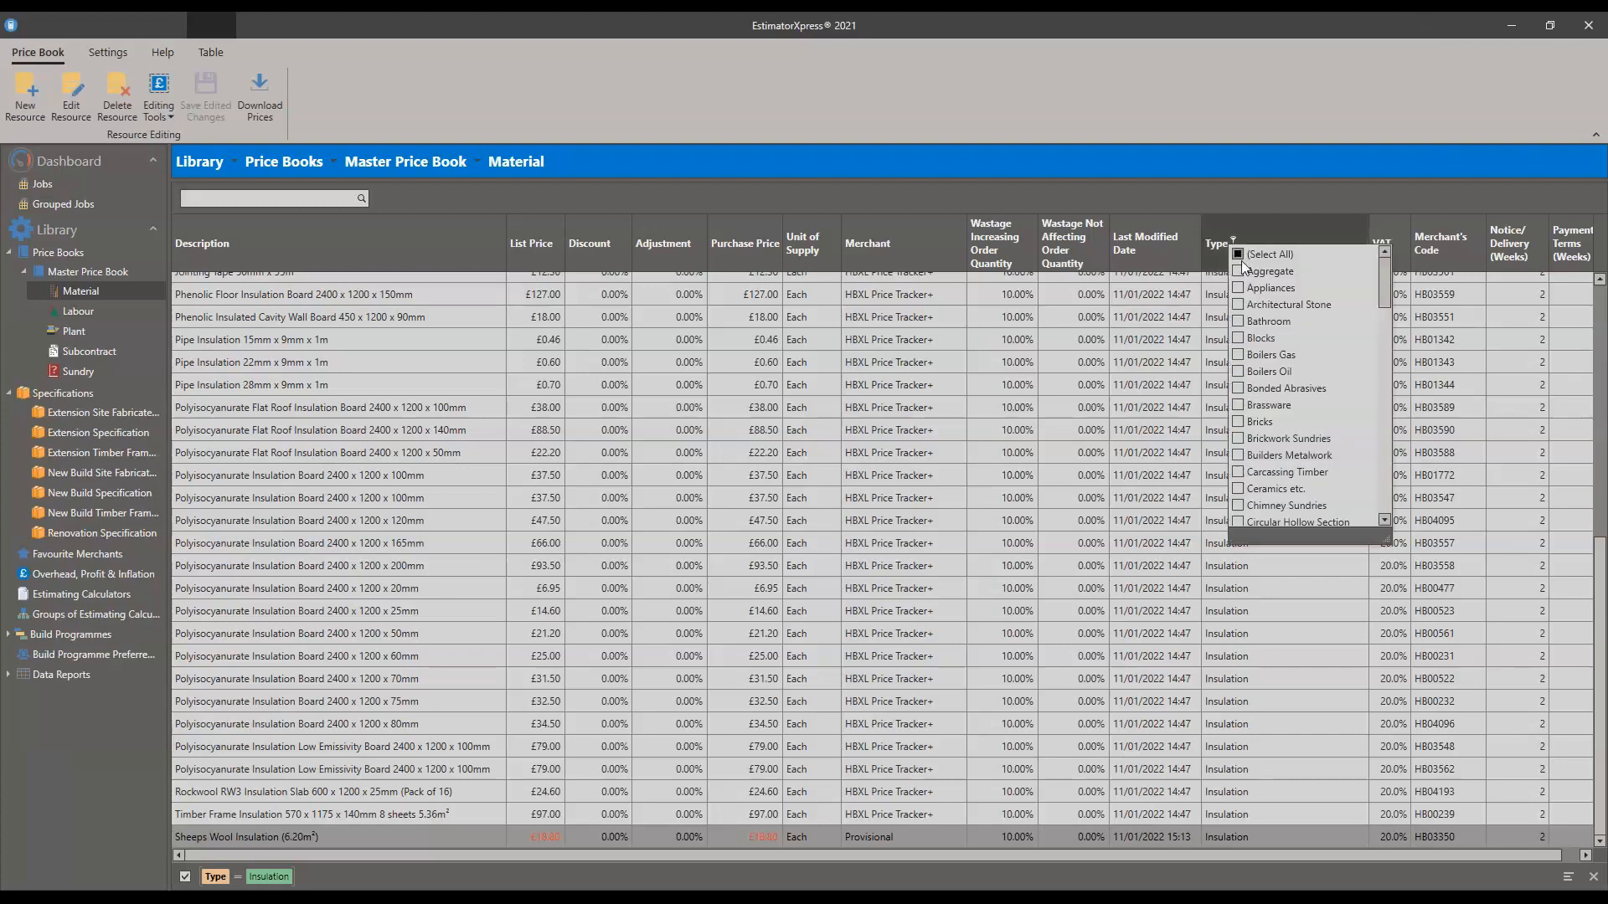
{"action": "scroll", "coordinate": [1253, 290], "scroll_direction": "down", "scroll_amount": 2}
{"action": "scroll", "coordinate": [1254, 289], "scroll_direction": "up", "scroll_amount": 2}
{"action": "scroll", "coordinate": [1254, 292], "scroll_direction": "down", "scroll_amount": 4}
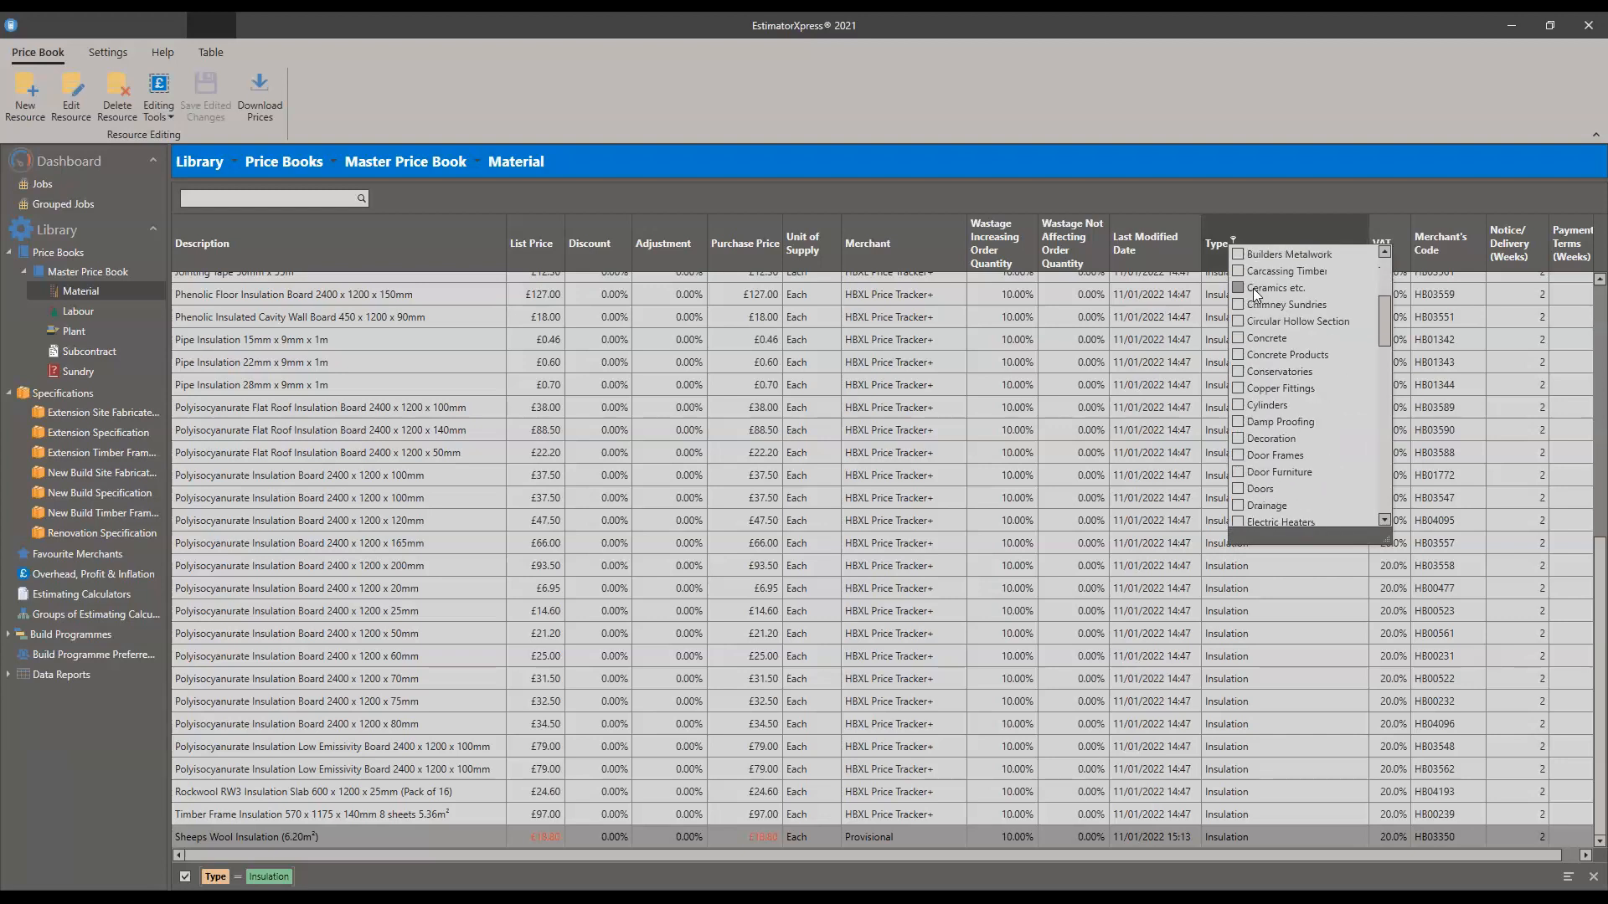
{"action": "scroll", "coordinate": [1254, 290], "scroll_direction": "down", "scroll_amount": 5}
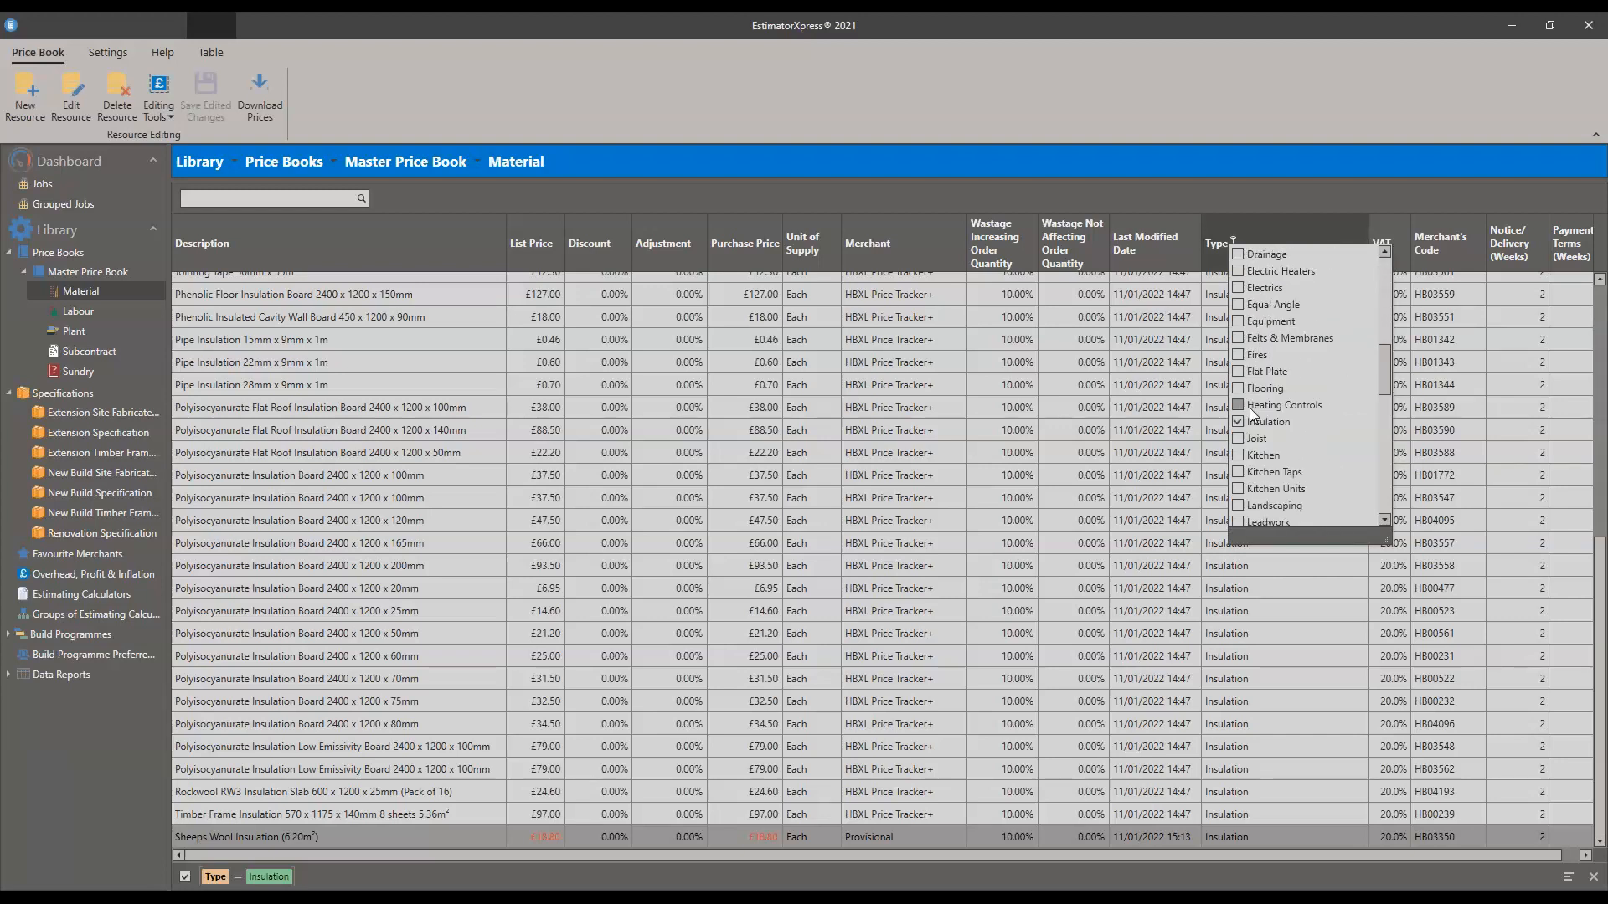
{"action": "left_click", "coordinate": [1246, 423]}
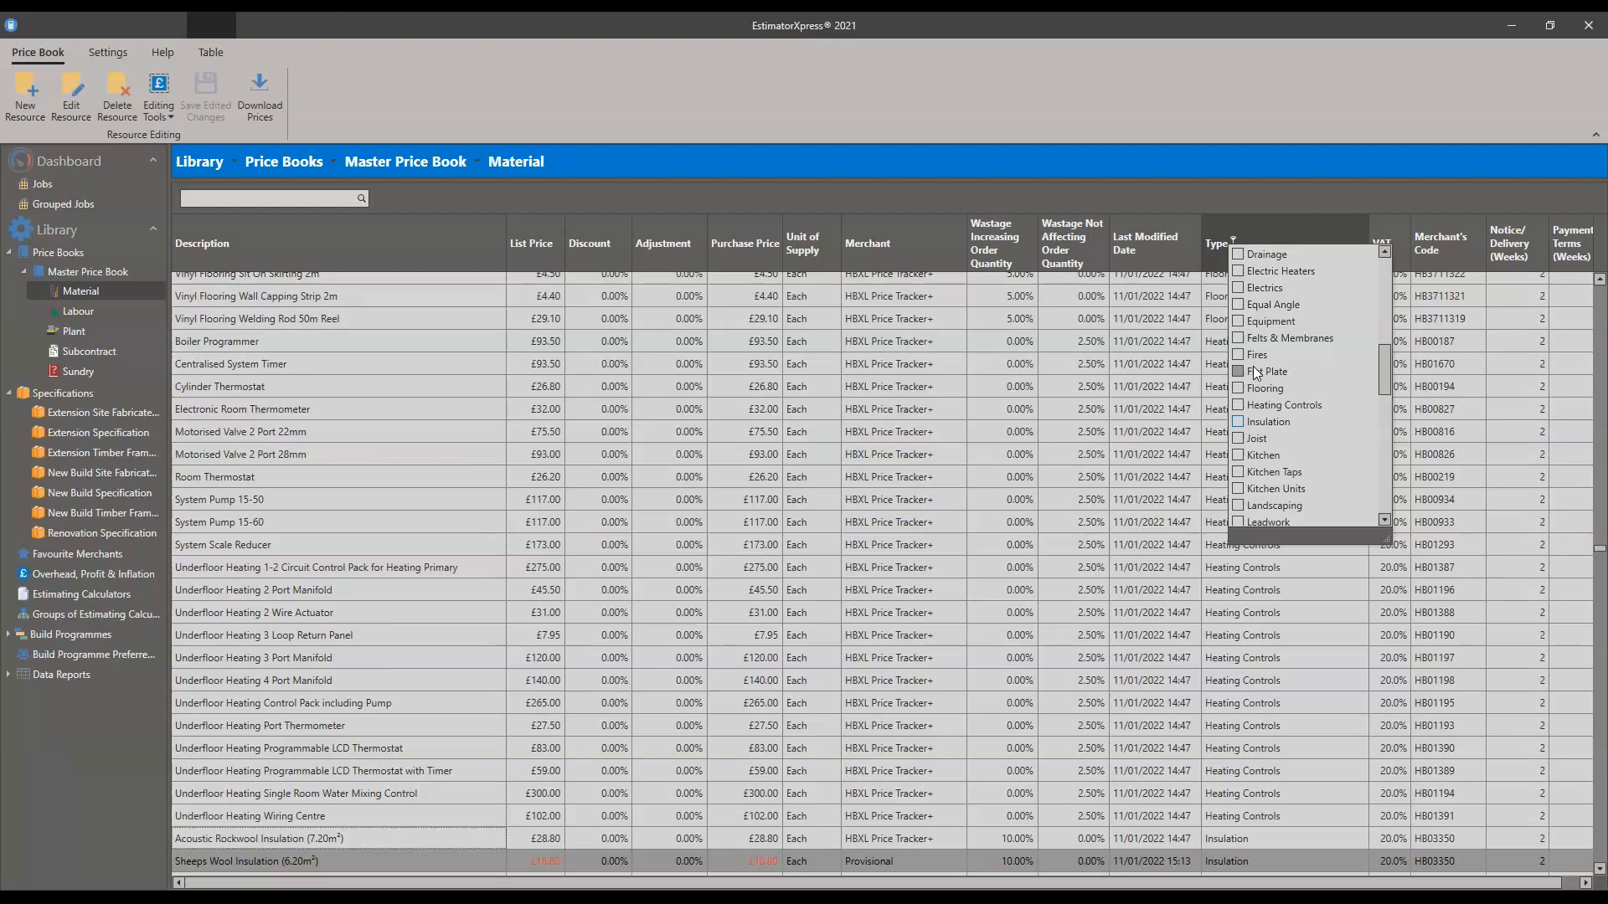
{"action": "scroll", "coordinate": [1306, 387], "scroll_direction": "up", "scroll_amount": 4}
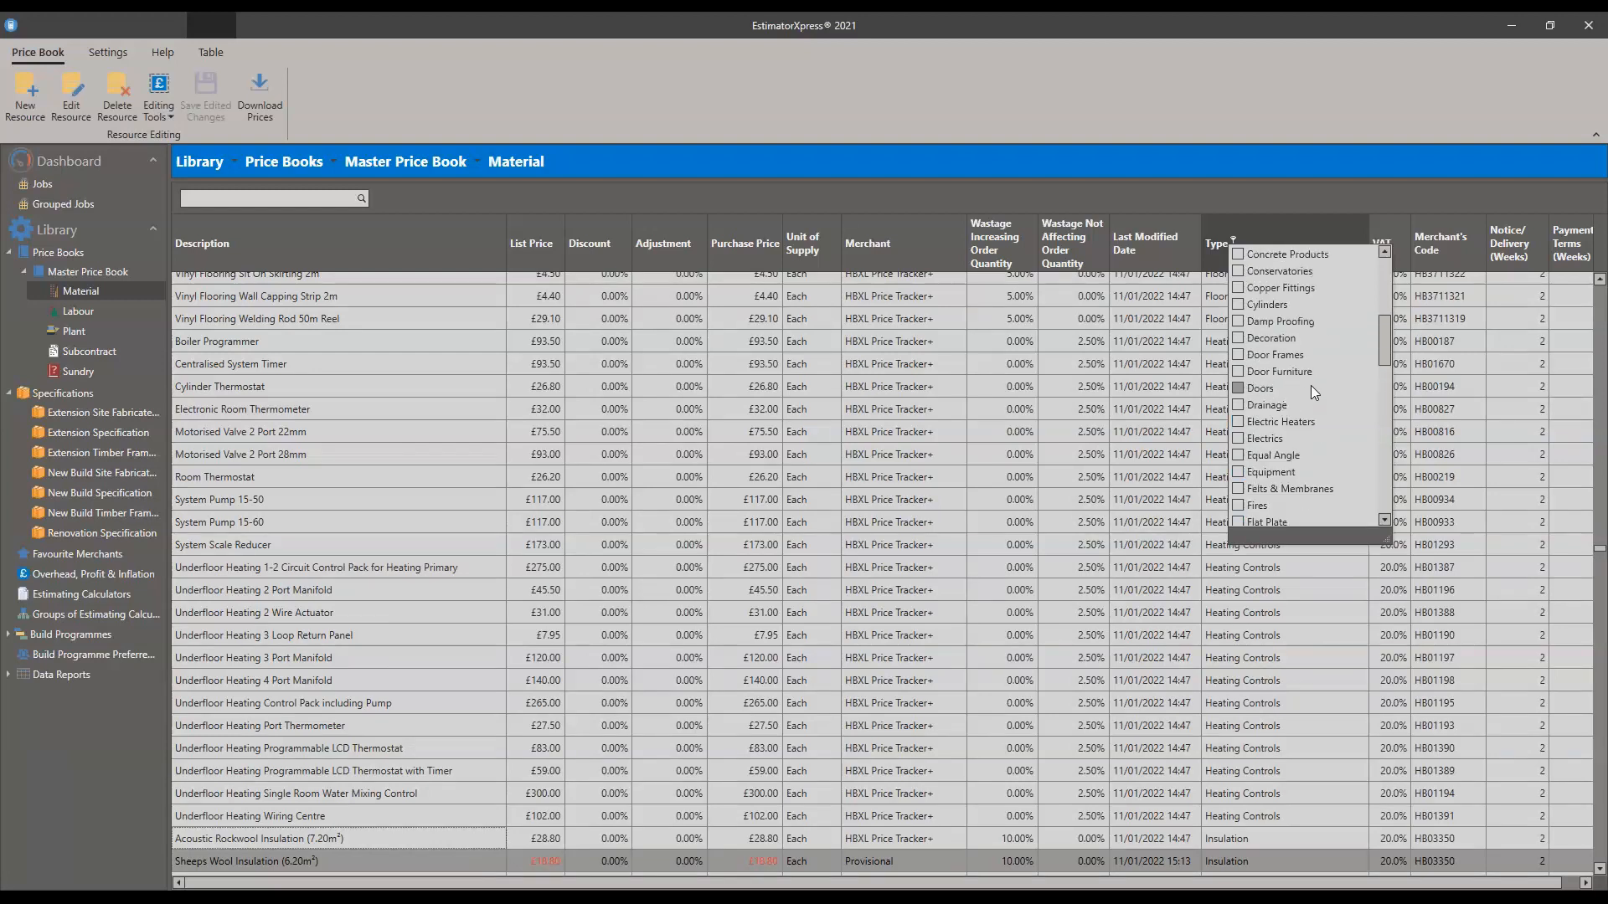
{"action": "scroll", "coordinate": [1310, 385], "scroll_direction": "up", "scroll_amount": 2}
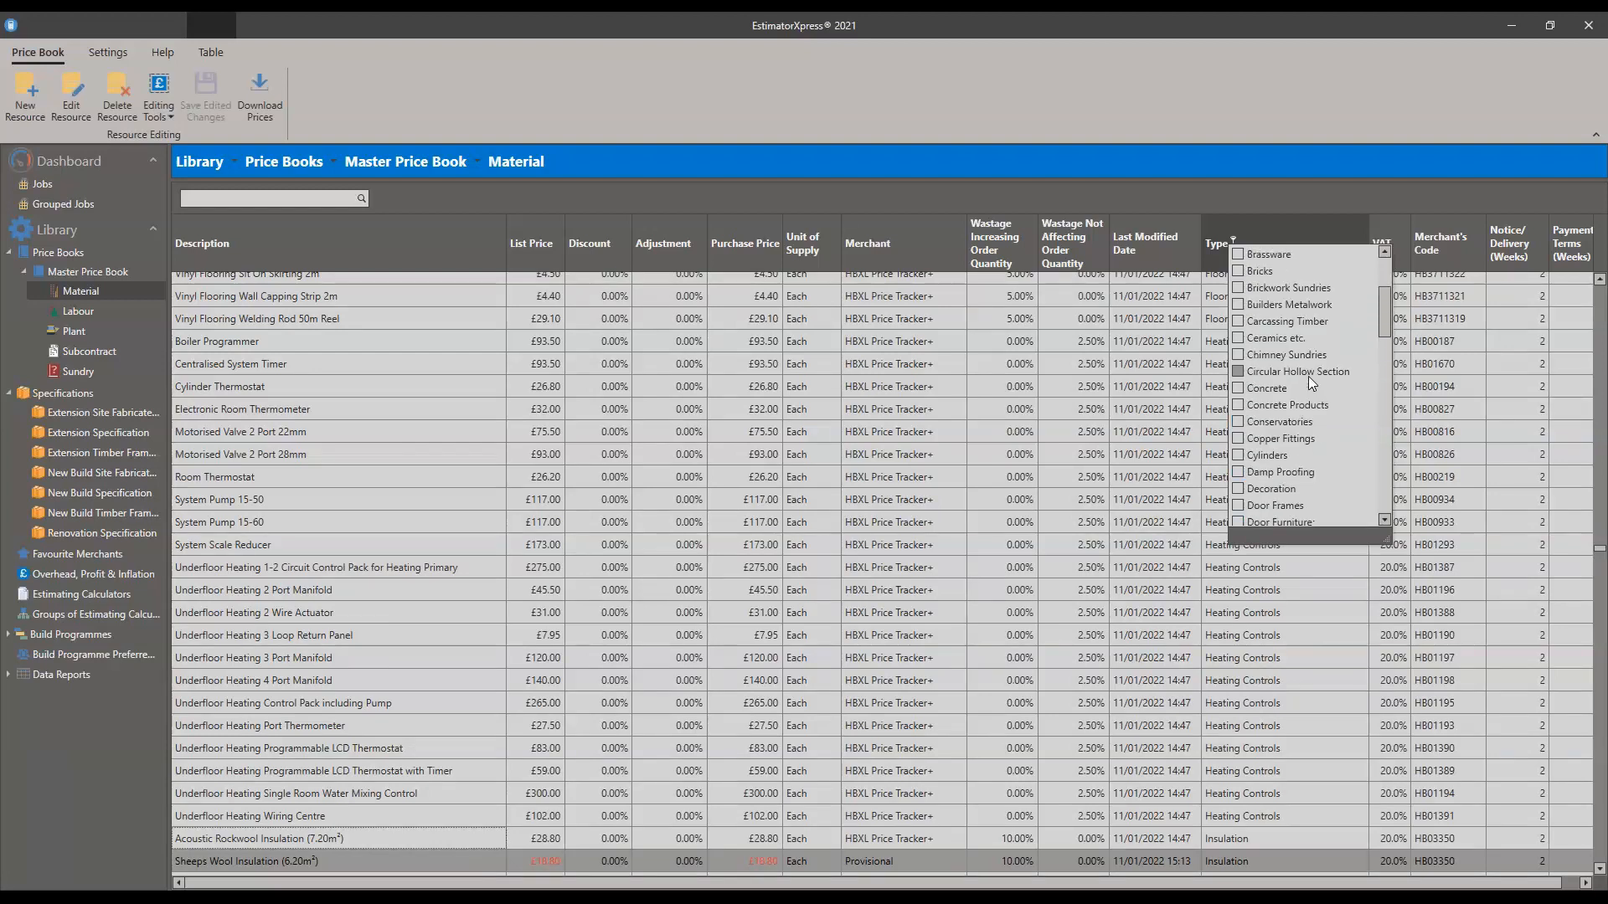
{"action": "left_click", "coordinate": [1239, 338]}
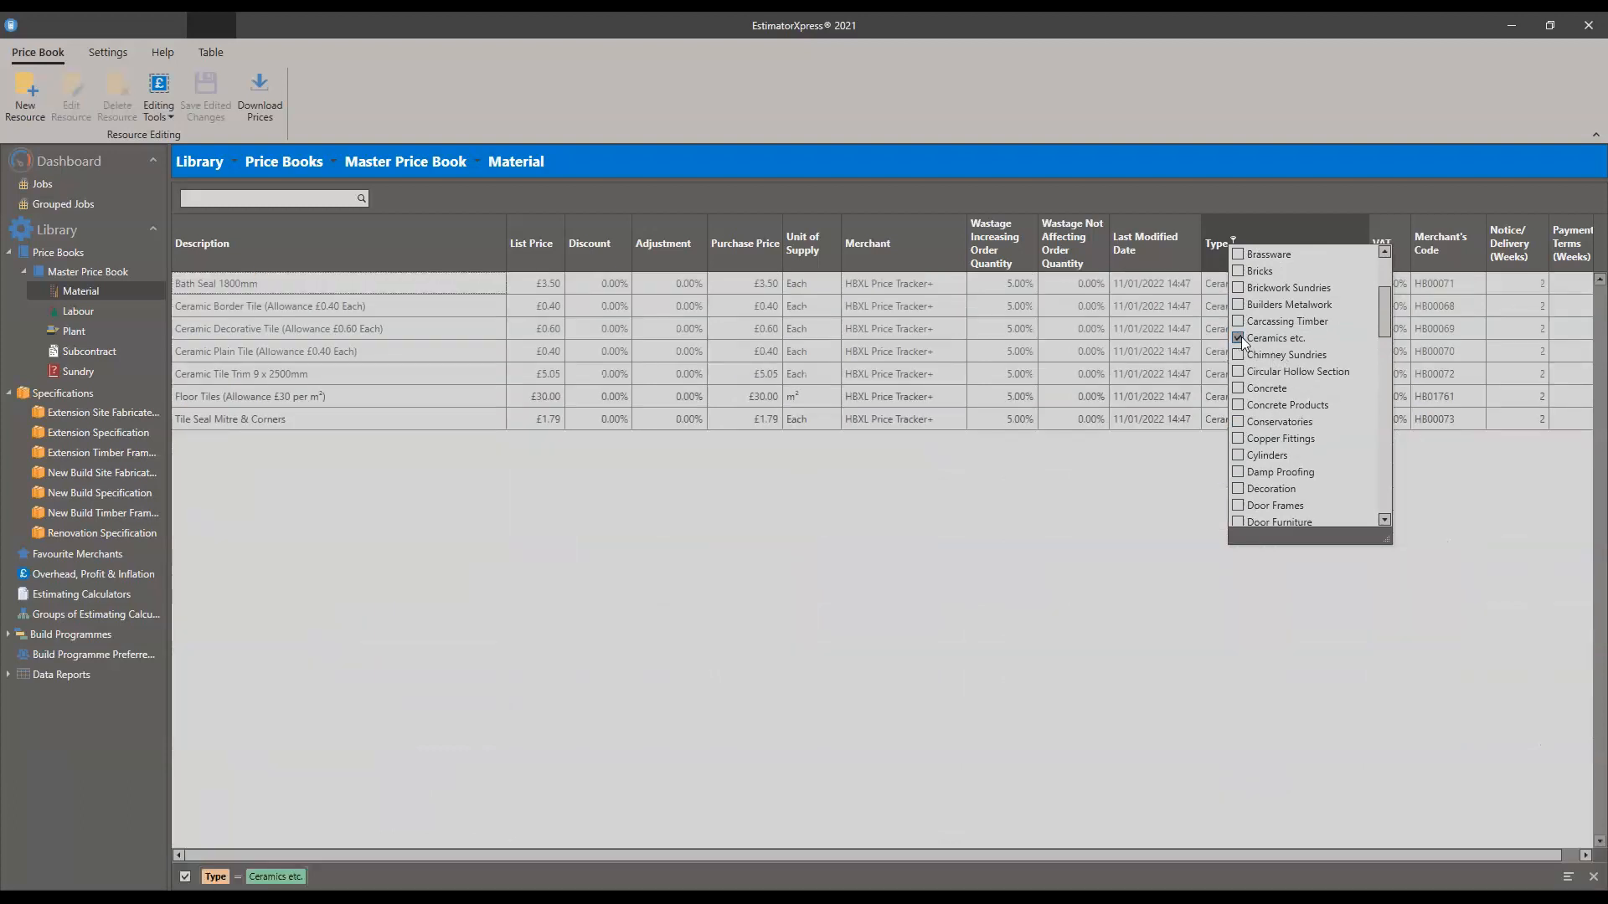
{"action": "left_click", "coordinate": [1057, 492]}
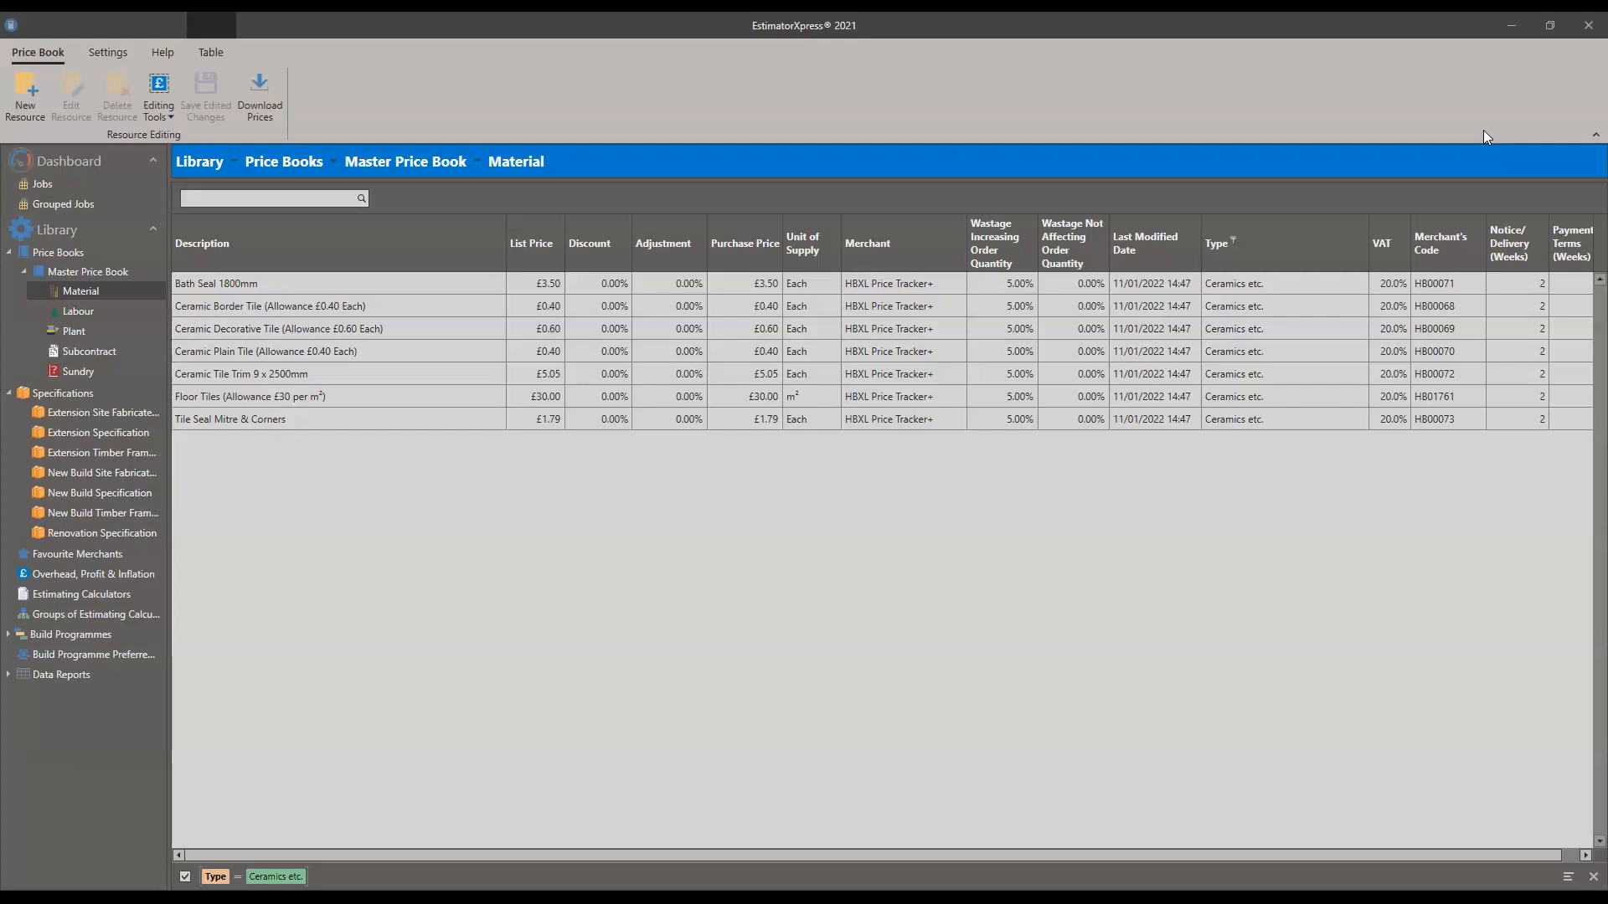
Step: Sort the ceramics materials by description in ascending order and review the column sorting and layout options
{"action": "left_click", "coordinate": [318, 239]}
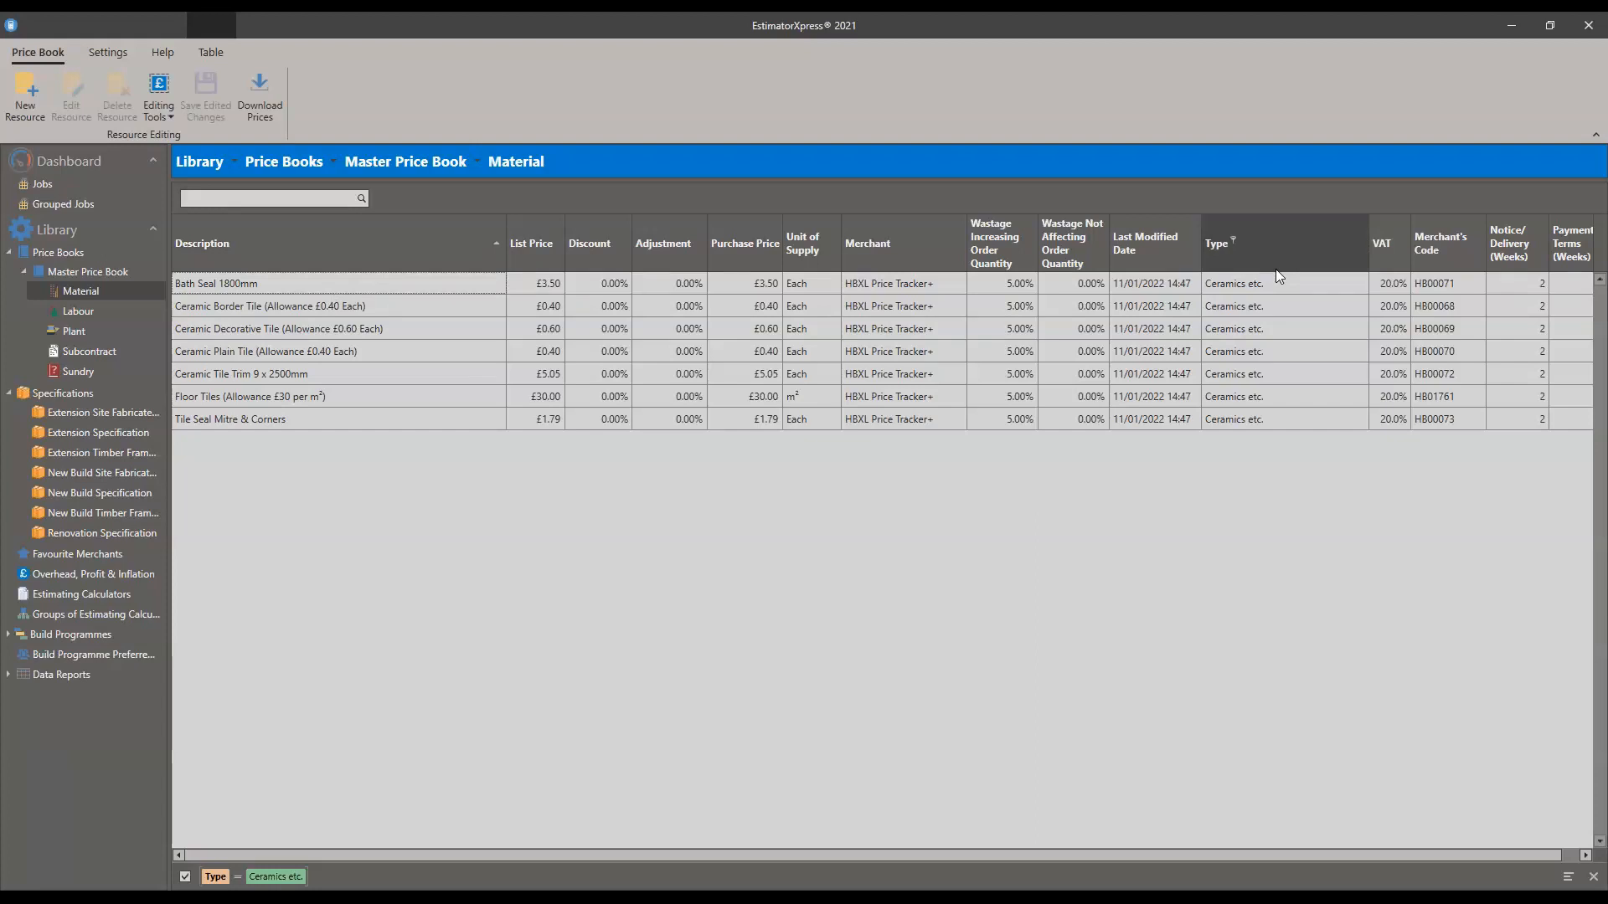
{"action": "right_click", "coordinate": [388, 261]}
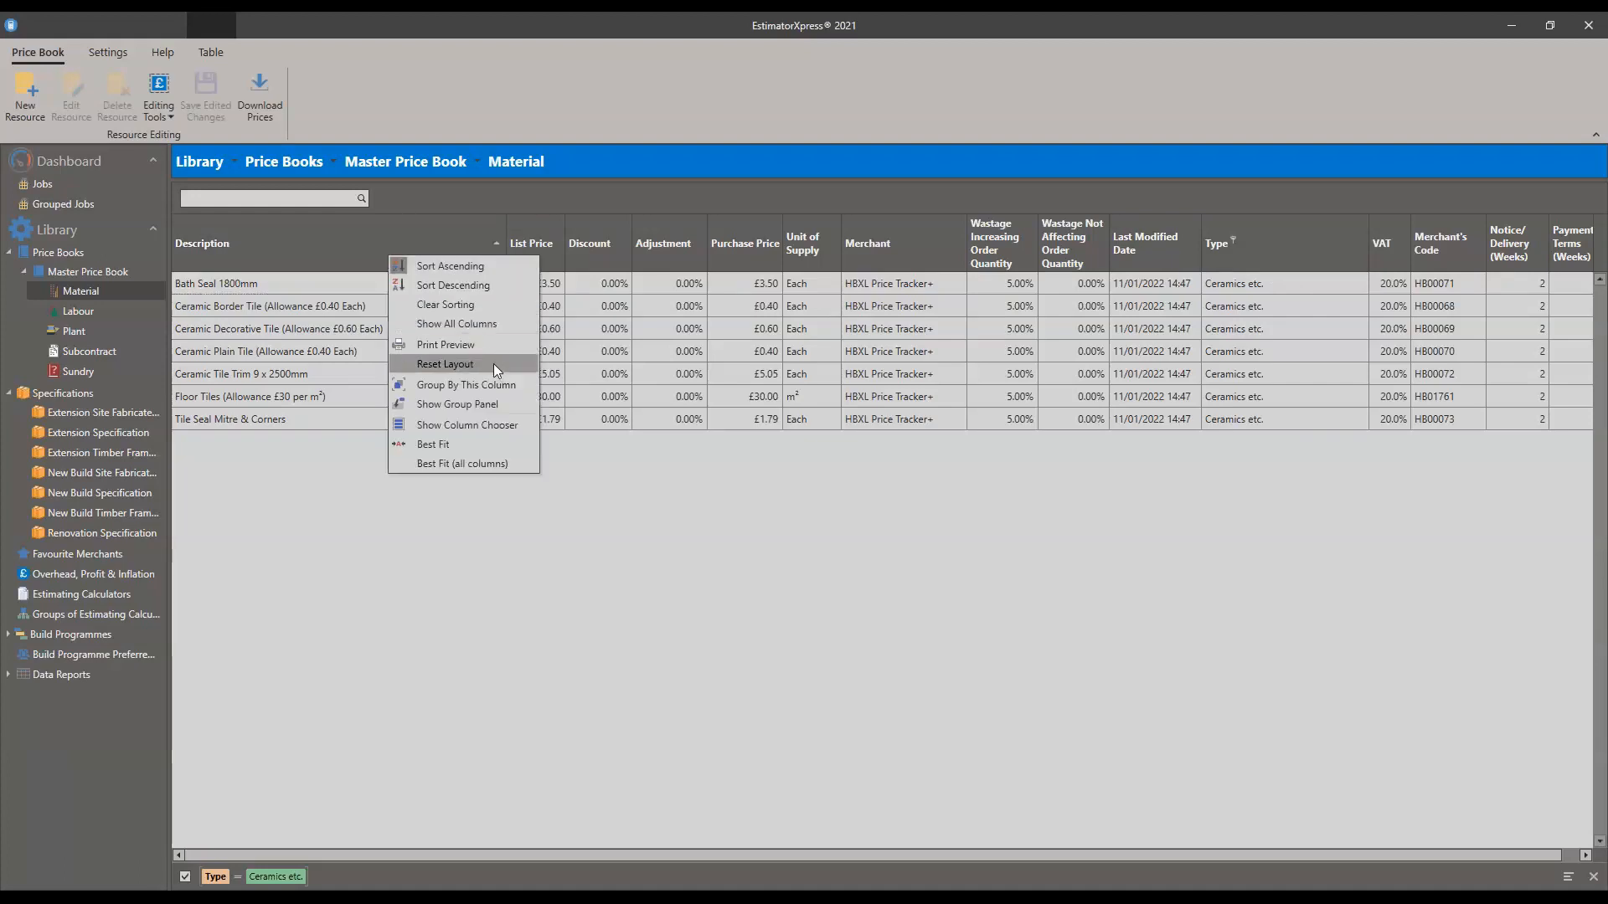
{"action": "right_click", "coordinate": [941, 253]}
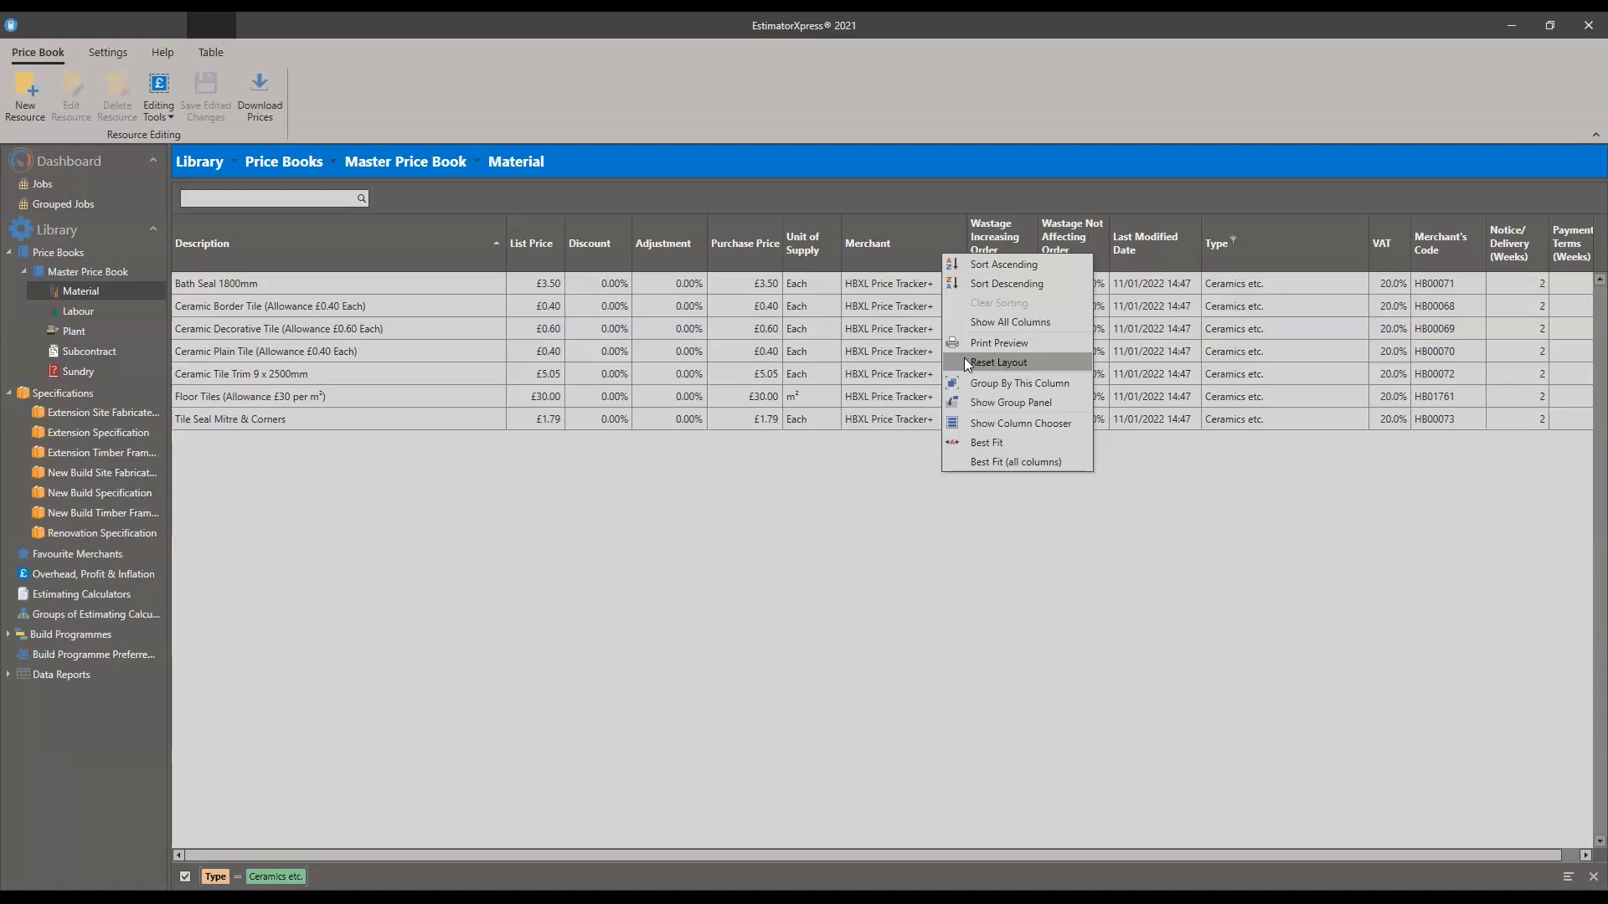
{"action": "left_click", "coordinate": [821, 530]}
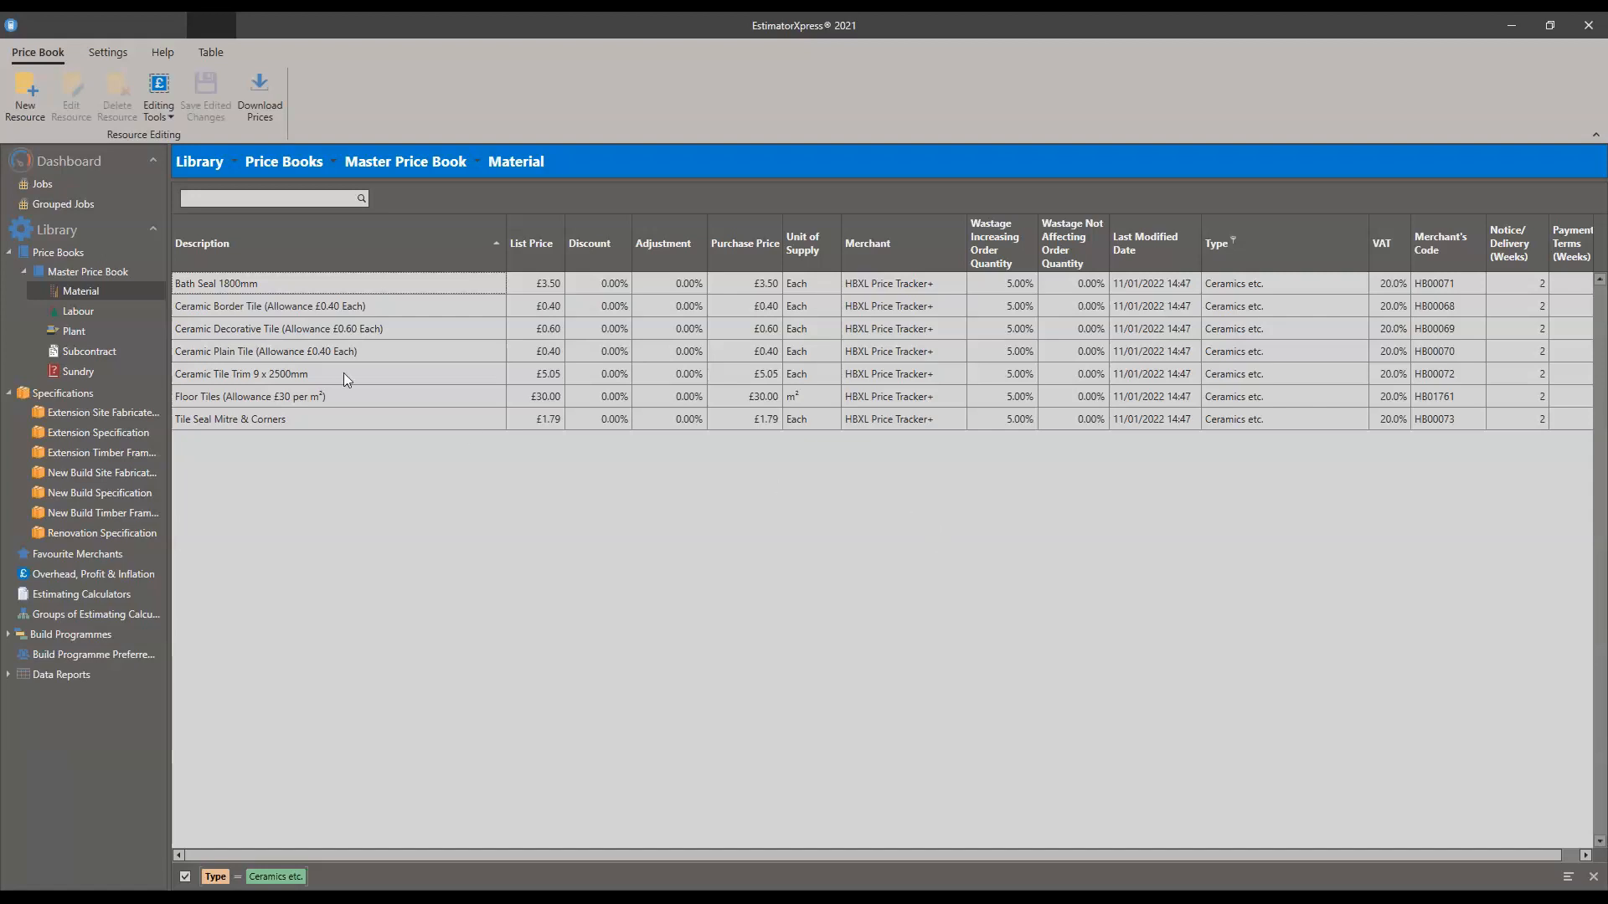
Step: Start a new resource copied from Floor Tiles (Allowance £30 per m²) and remove the (Copy) suffix from its description
{"action": "left_click", "coordinate": [335, 396]}
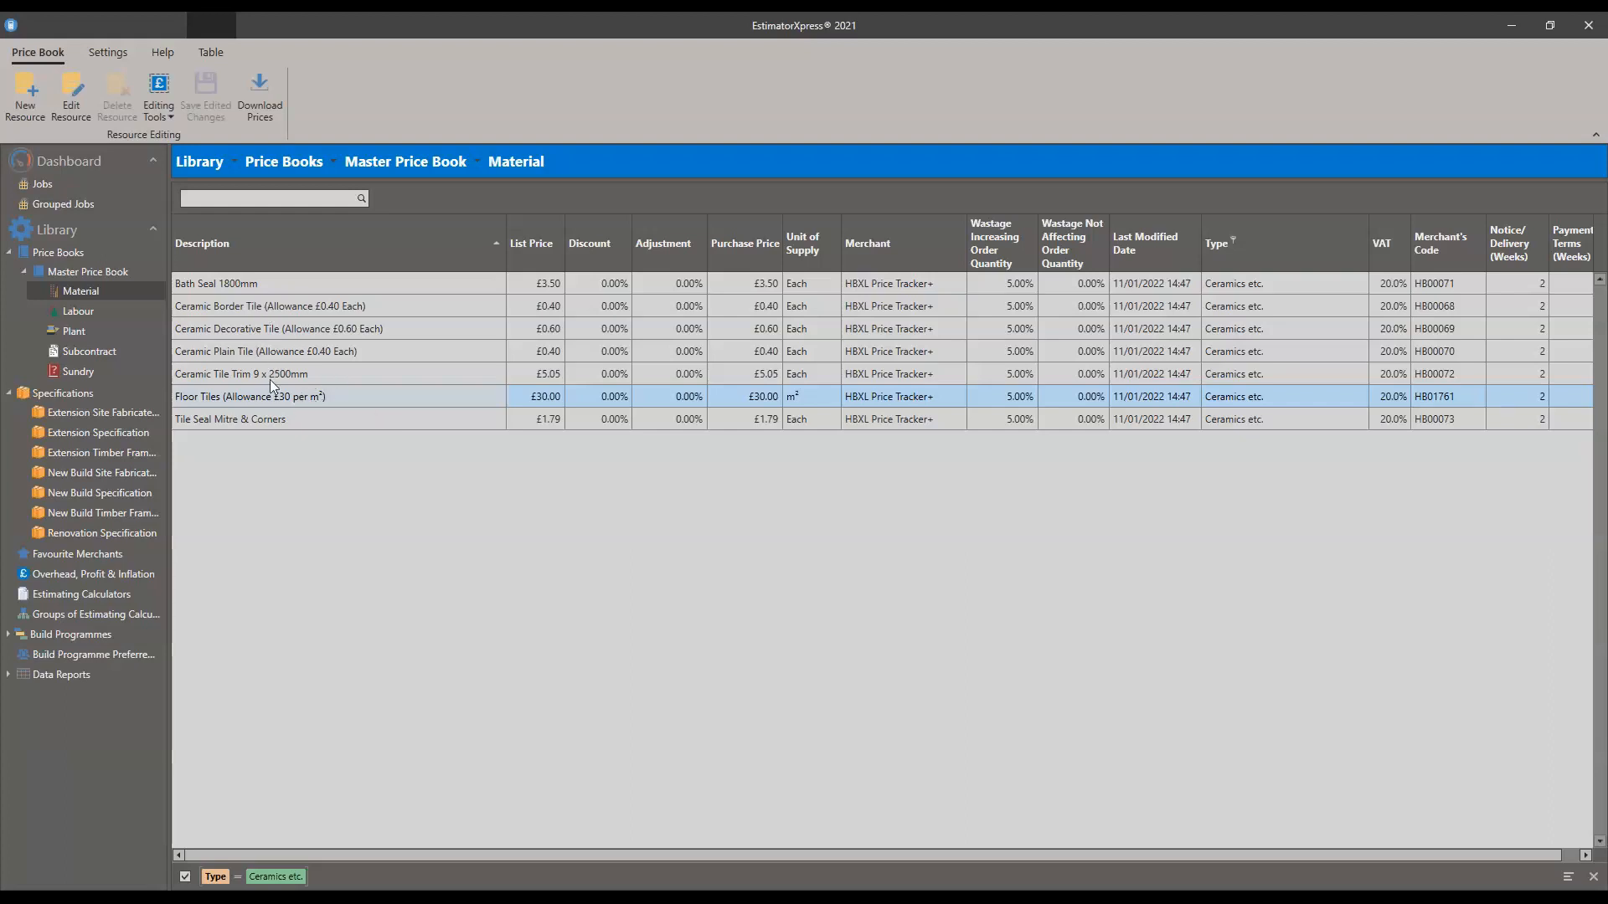
{"action": "left_click", "coordinate": [20, 82]}
{"action": "left_click_drag", "start_coordinate": [797, 149], "coordinate": [797, 132]}
{"action": "left_click", "coordinate": [939, 154]}
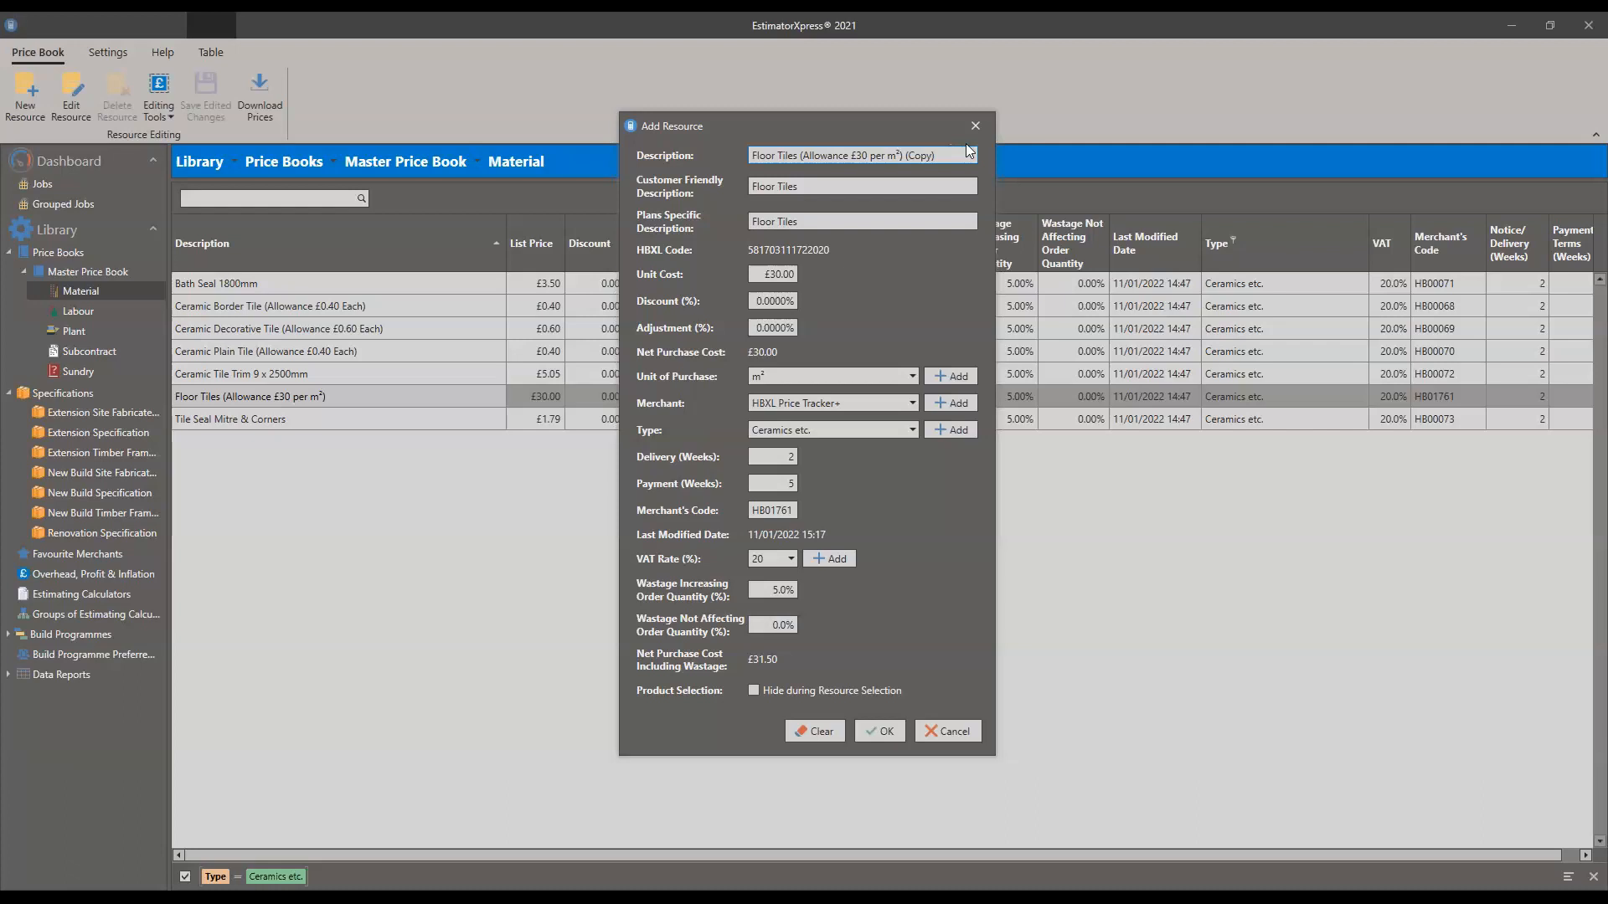
{"action": "left_click_drag", "start_coordinate": [937, 152], "coordinate": [912, 151]}
{"action": "key", "text": "BackSpace"}
Step: Change the copied resource's description to Quarry Floor Tiles (Allowance £110 per m²)
{"action": "left_click", "coordinate": [751, 157]}
{"action": "type", "text": "Quyarry"}
{"action": "key", "text": "BackSpace"}
{"action": "key", "text": "BackSpace"}
{"action": "key", "text": "BackSpace"}
{"action": "key", "text": "BackSpace"}
{"action": "key", "text": "BackSpace"}
{"action": "type", "text": "arry"}
{"action": "key", "text": "BackSpace"}
{"action": "key", "text": "BackSpace"}
{"action": "type", "text": "110"}
Step: Add the word Quarry before Floor Tiles in the customer friendly and plans specific descriptions
{"action": "double_click", "coordinate": [780, 157]}
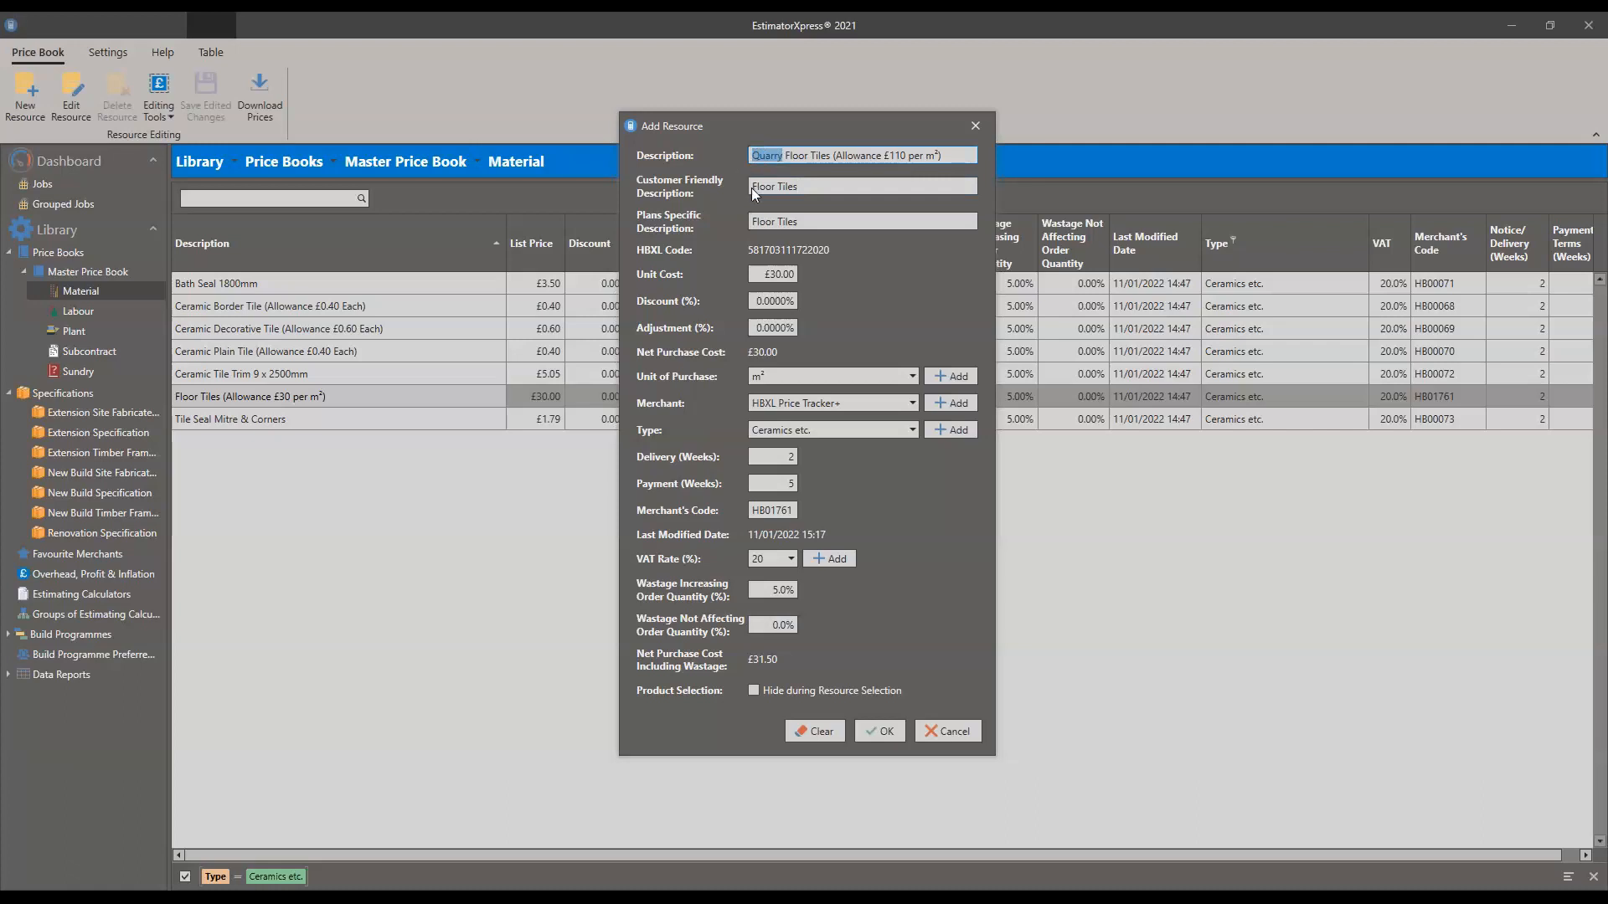
{"action": "type", "text": "Quarry"}
{"action": "type", "text": "Quarry"}
Step: Set the quarry tile resource's unit cost to £110.00, its merchant to Provisional and its delivery to 4 weeks
{"action": "left_click", "coordinate": [779, 273]}
{"action": "type", "text": "110"}
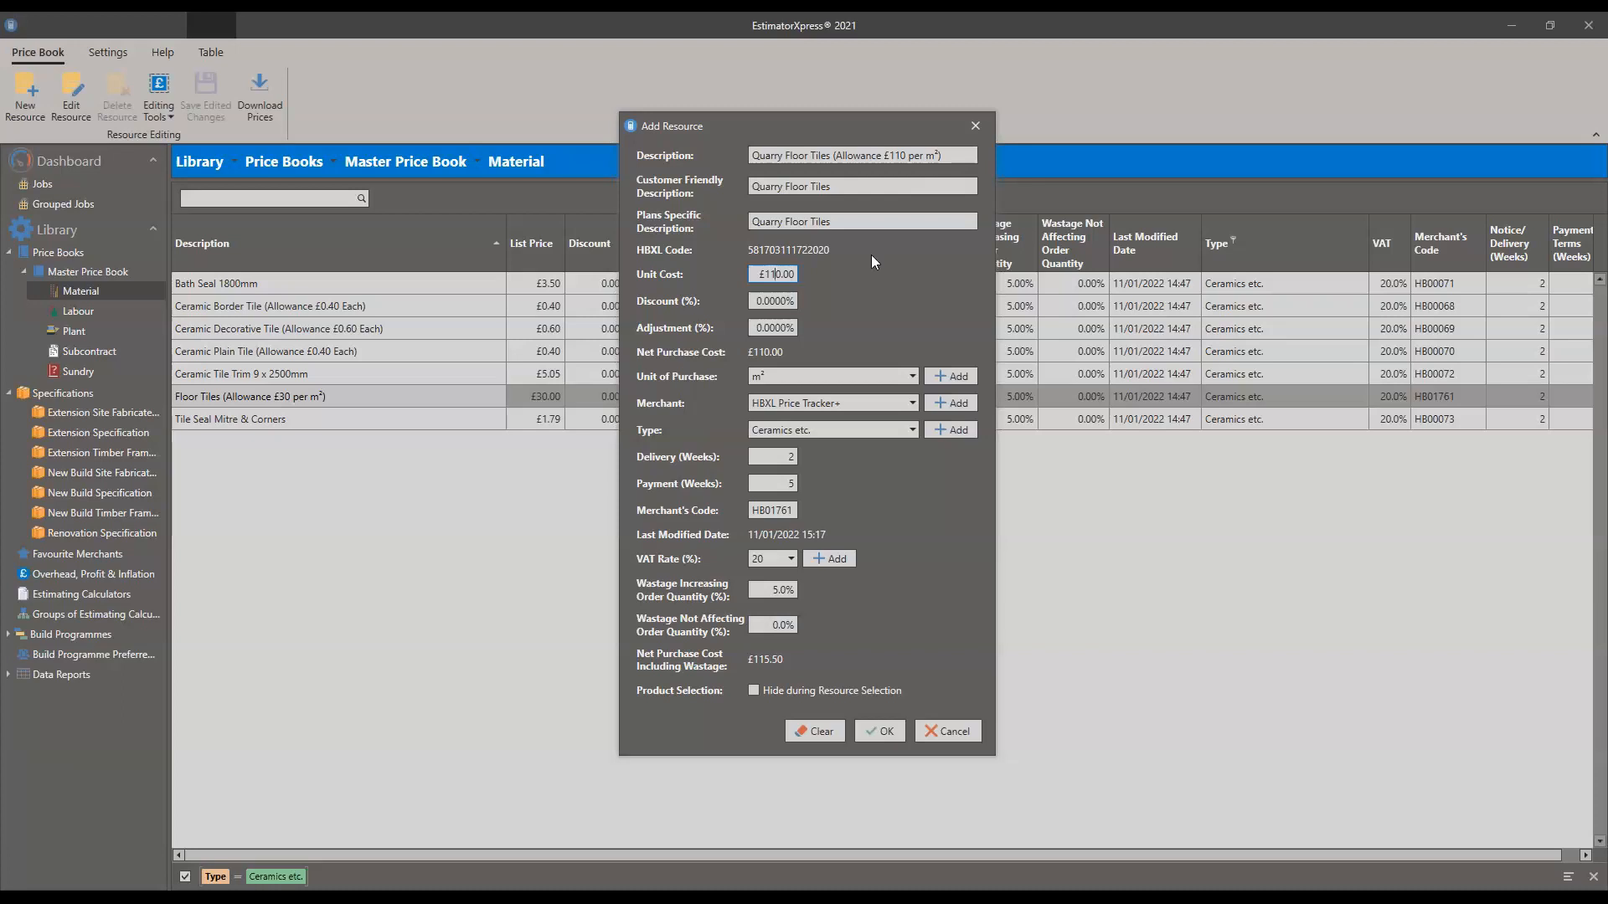
{"action": "left_click", "coordinate": [872, 402]}
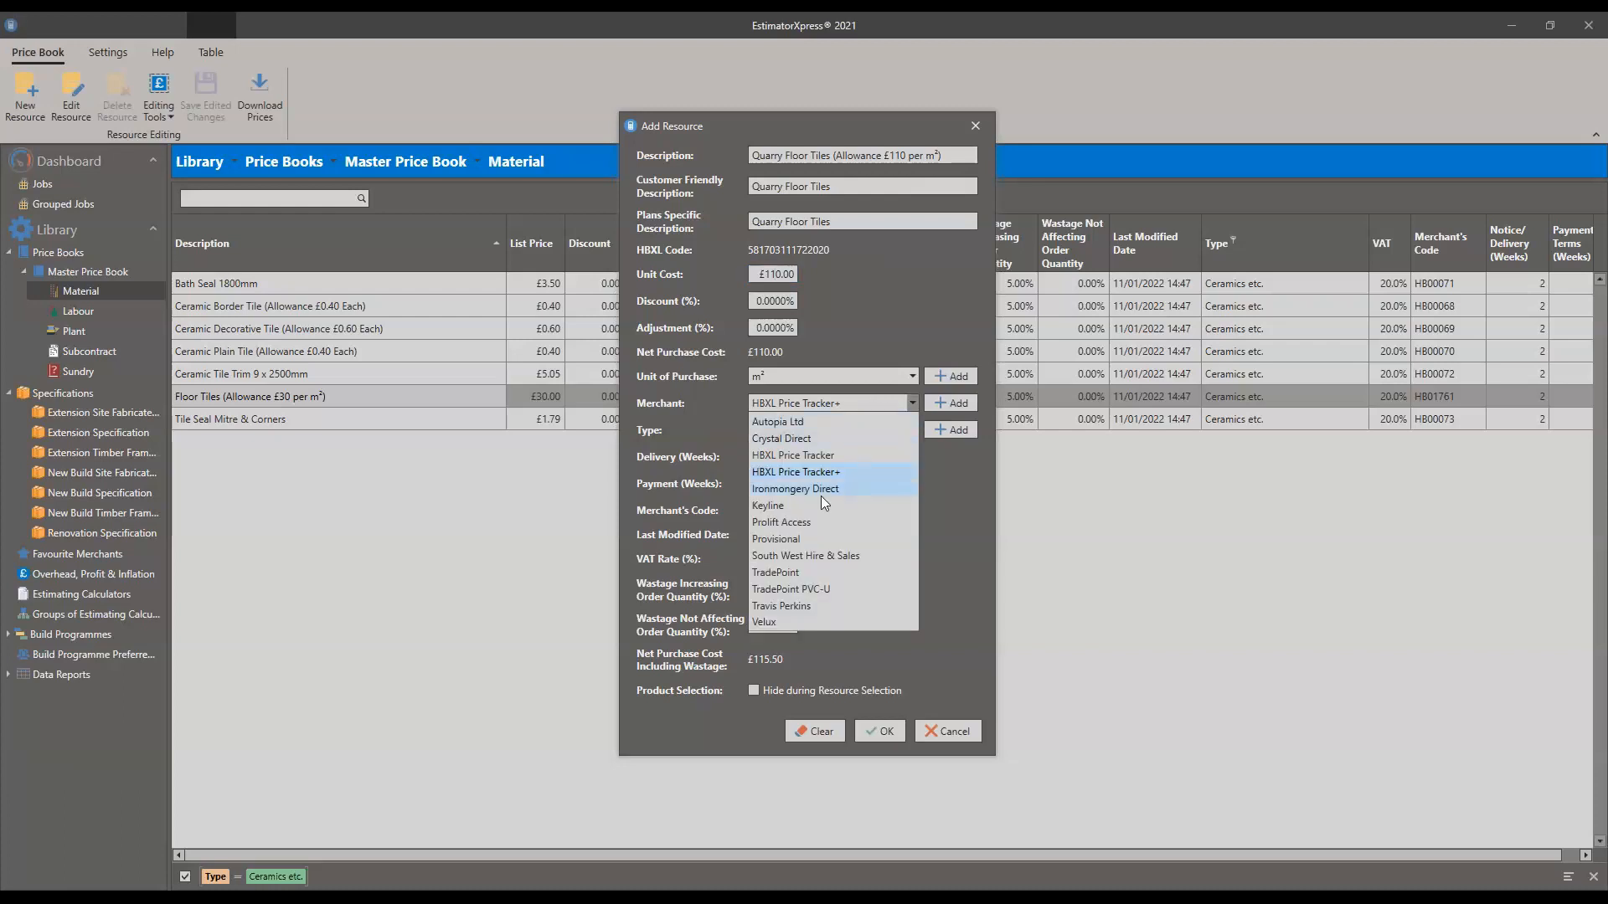
{"action": "left_click", "coordinate": [806, 539]}
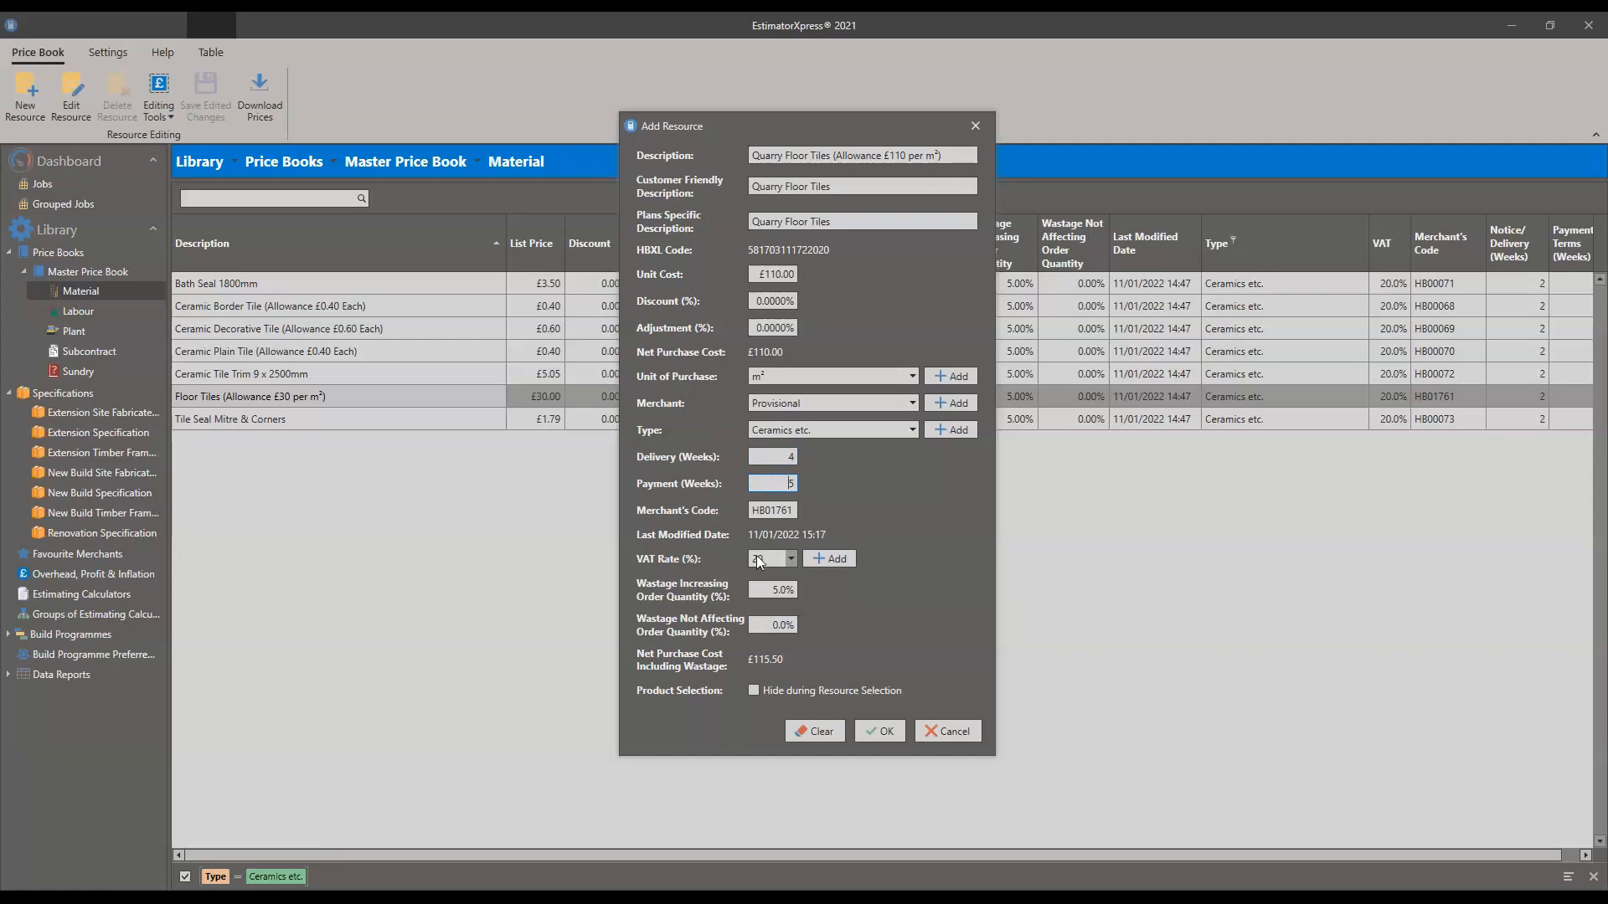
Step: Set the wastage increasing order quantity to 7% and add the quarry floor tiles resource to the price book
{"action": "left_click", "coordinate": [778, 590]}
{"action": "key", "text": "BackSpace"}
{"action": "type", "text": "0"}
{"action": "key", "text": "BackSpace"}
{"action": "left_click", "coordinate": [881, 732]}
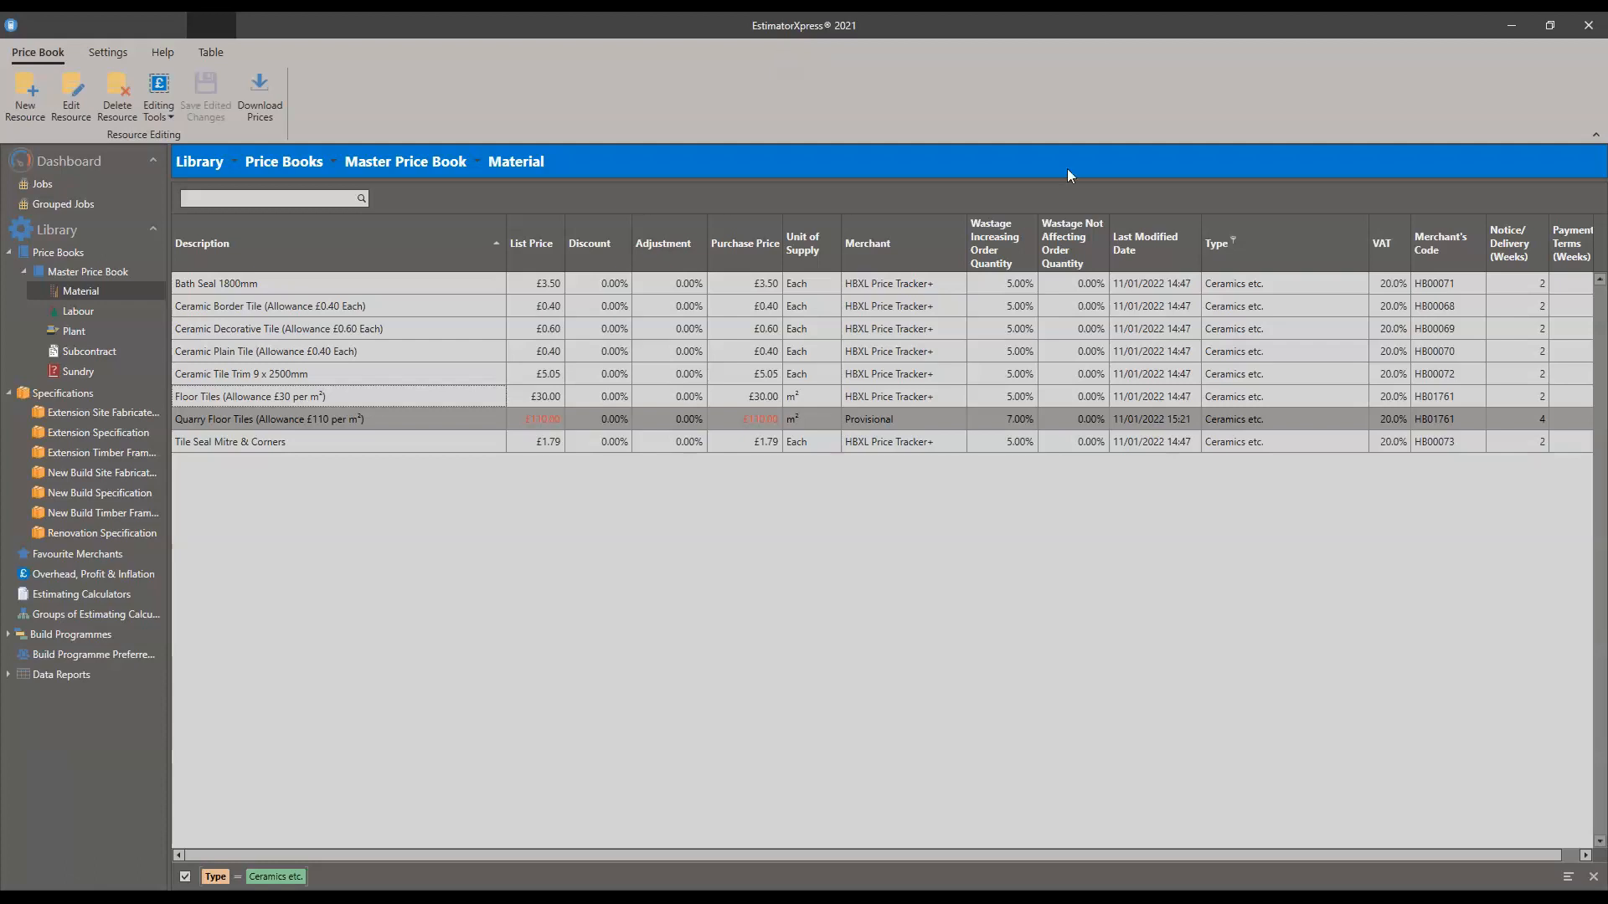
Step: Clear the Ceramics etc. type filter so that all materials are listed
{"action": "left_click", "coordinate": [1233, 239]}
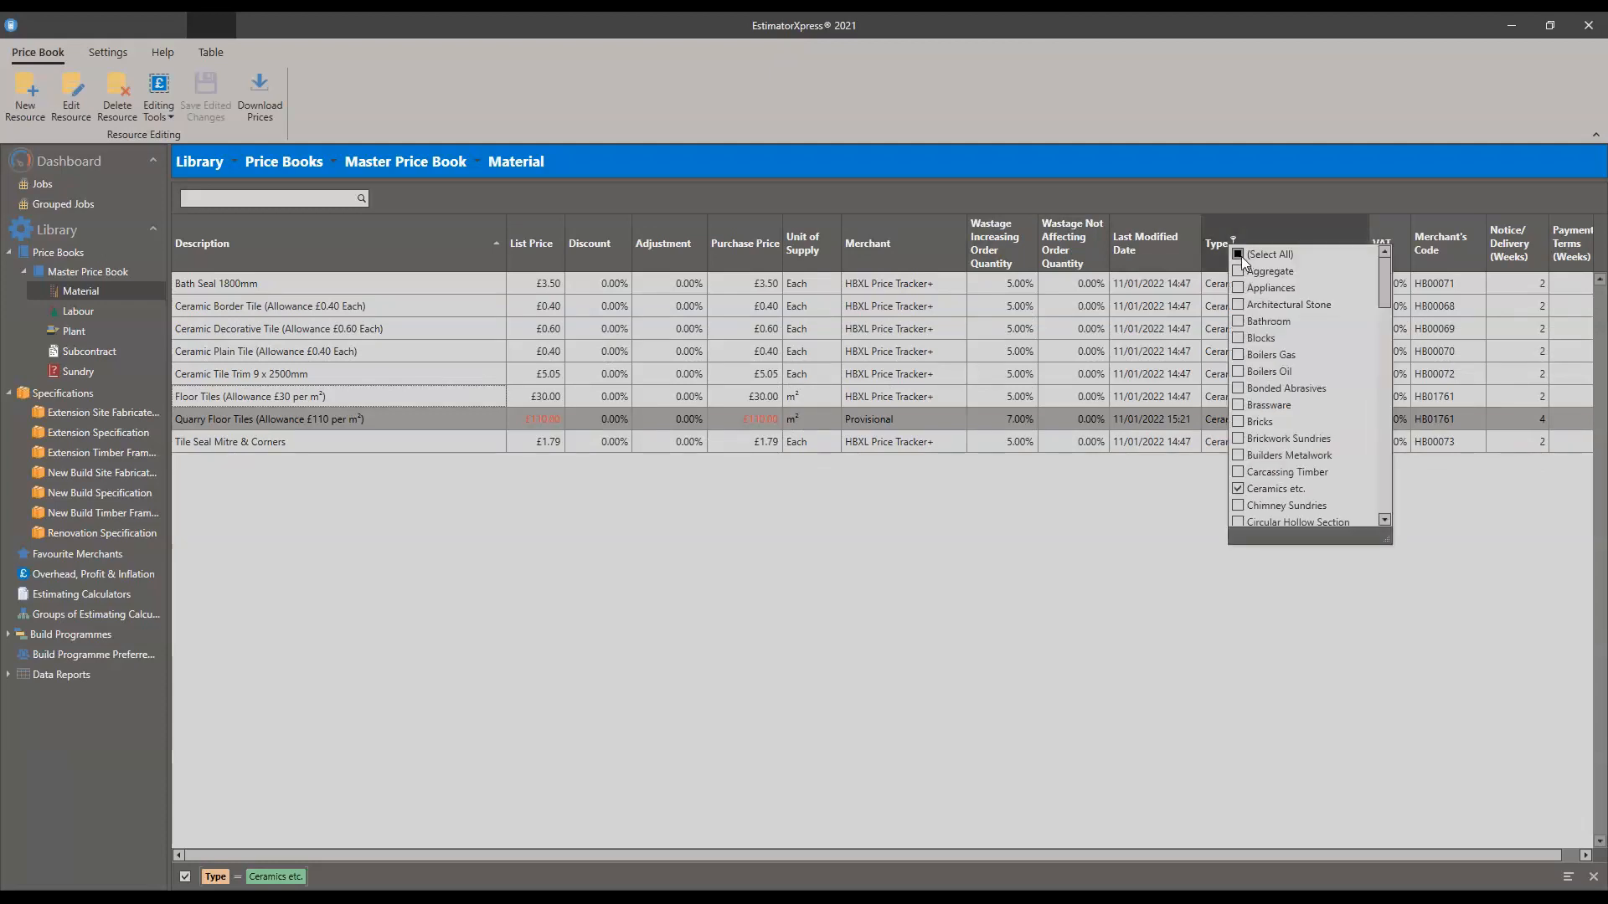
{"action": "left_click", "coordinate": [1238, 254]}
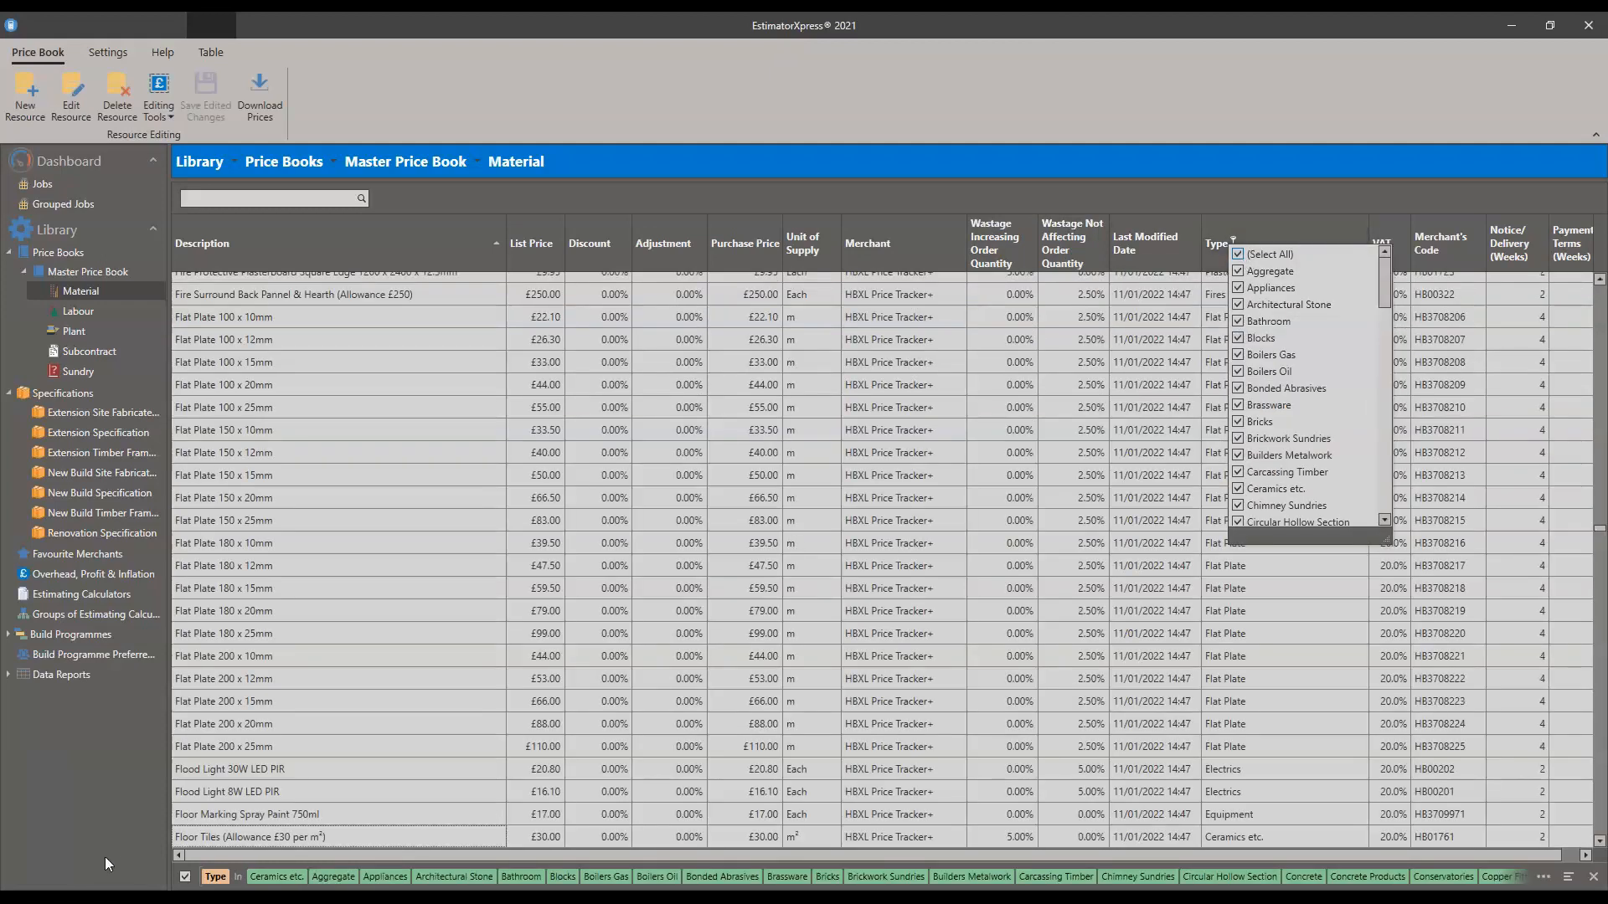
{"action": "left_click", "coordinate": [1238, 255]}
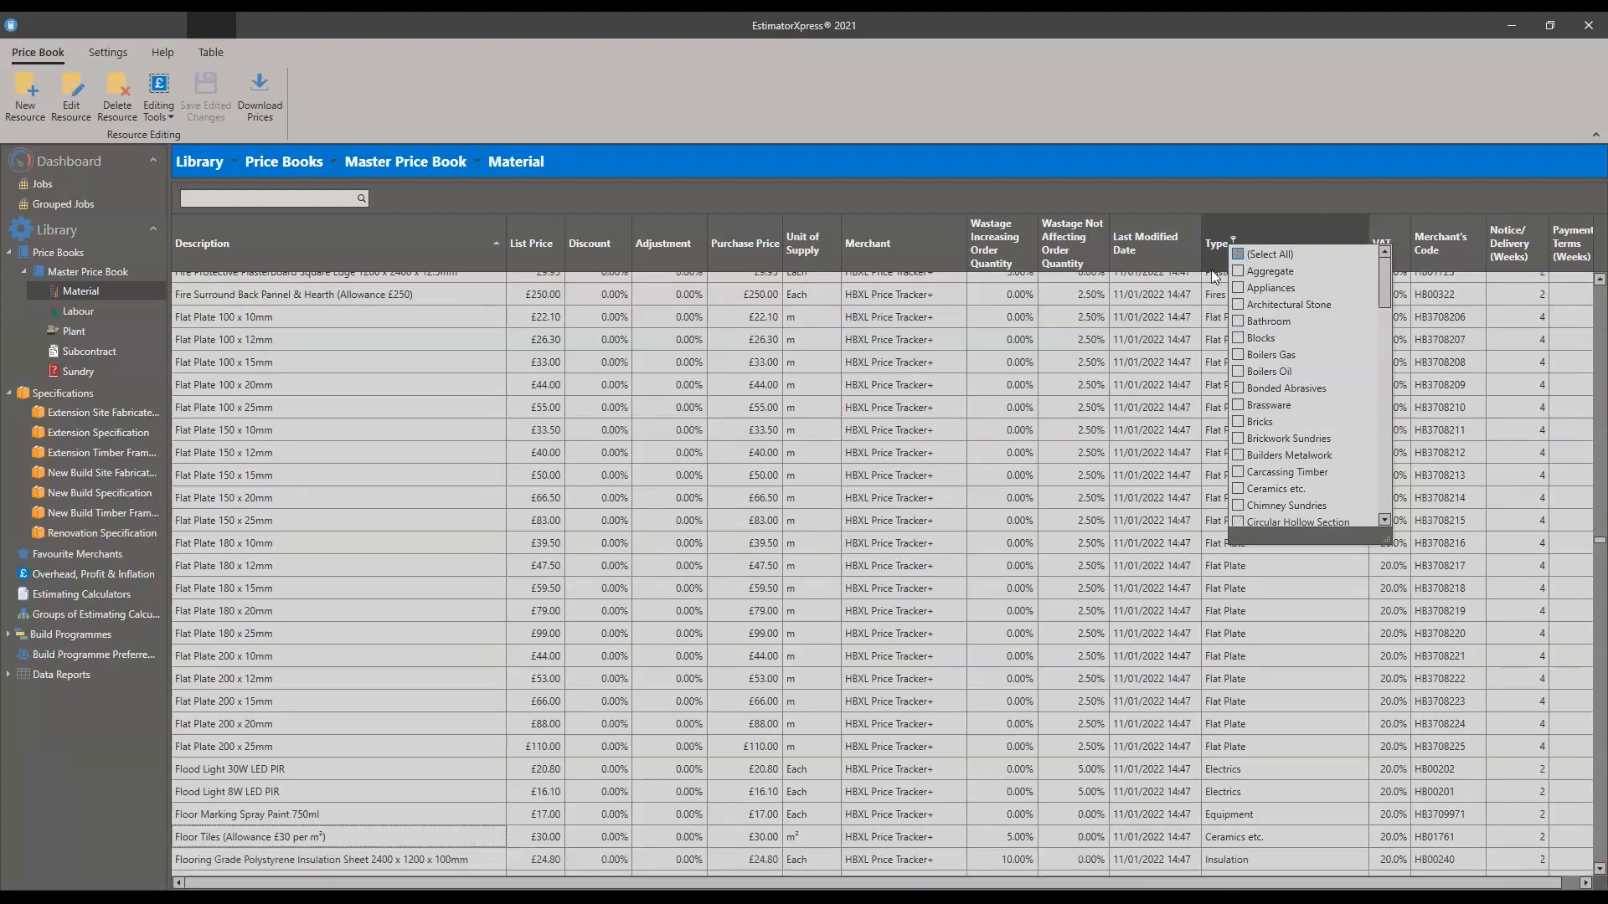
{"action": "left_click", "coordinate": [129, 812]}
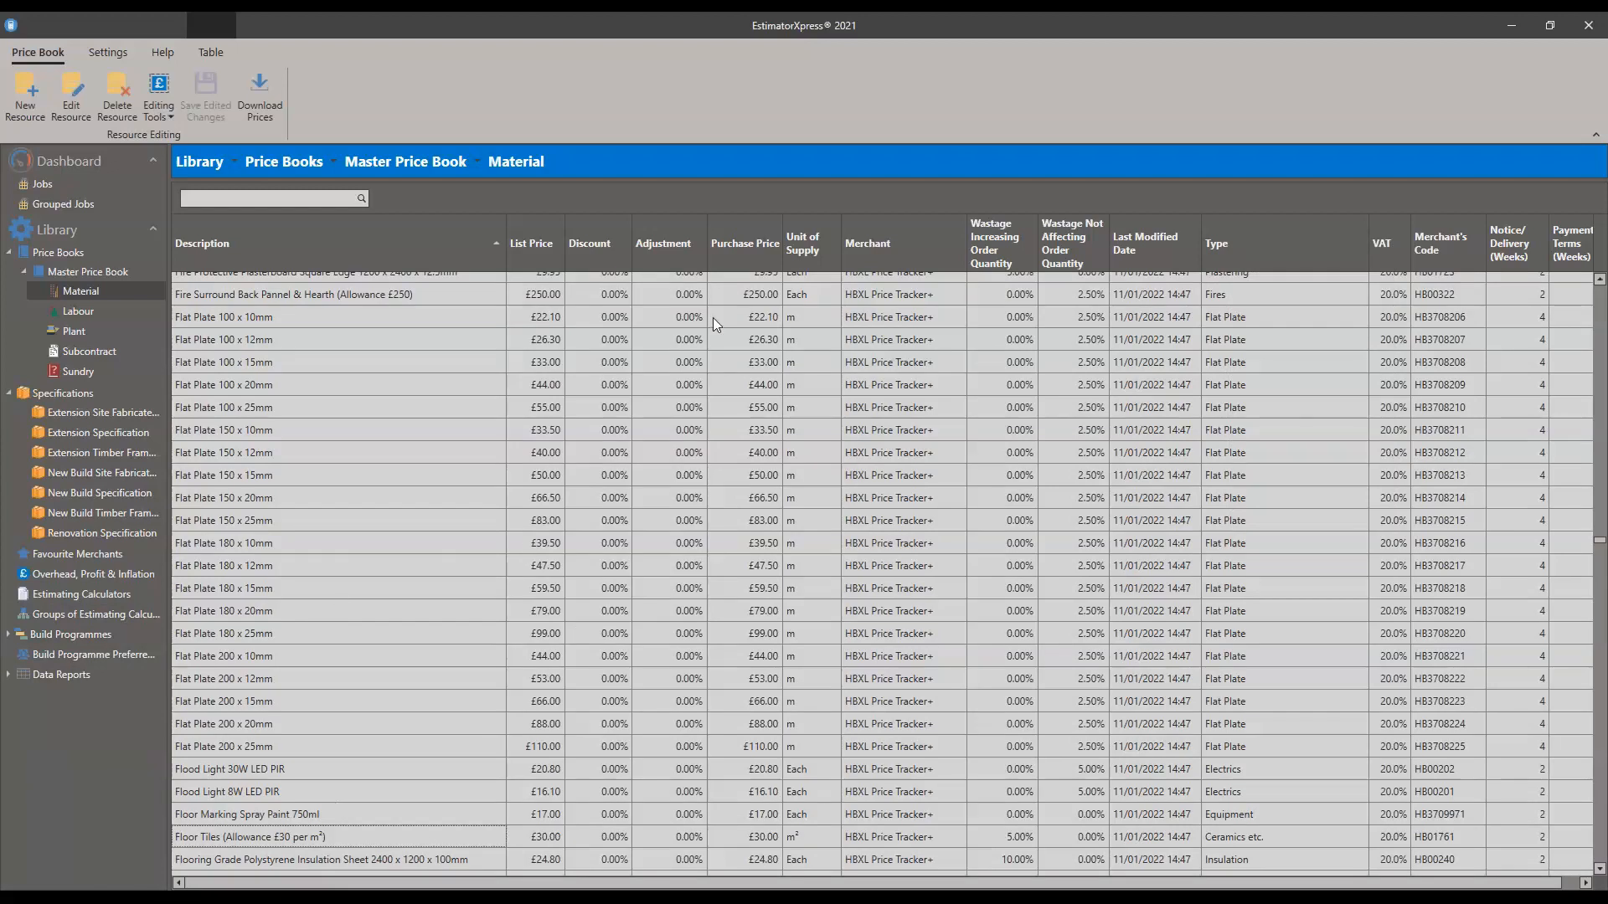
Step: Open the master price book's plant resources, reverse their description sort order and restore it to ascending
{"action": "left_click", "coordinate": [88, 331]}
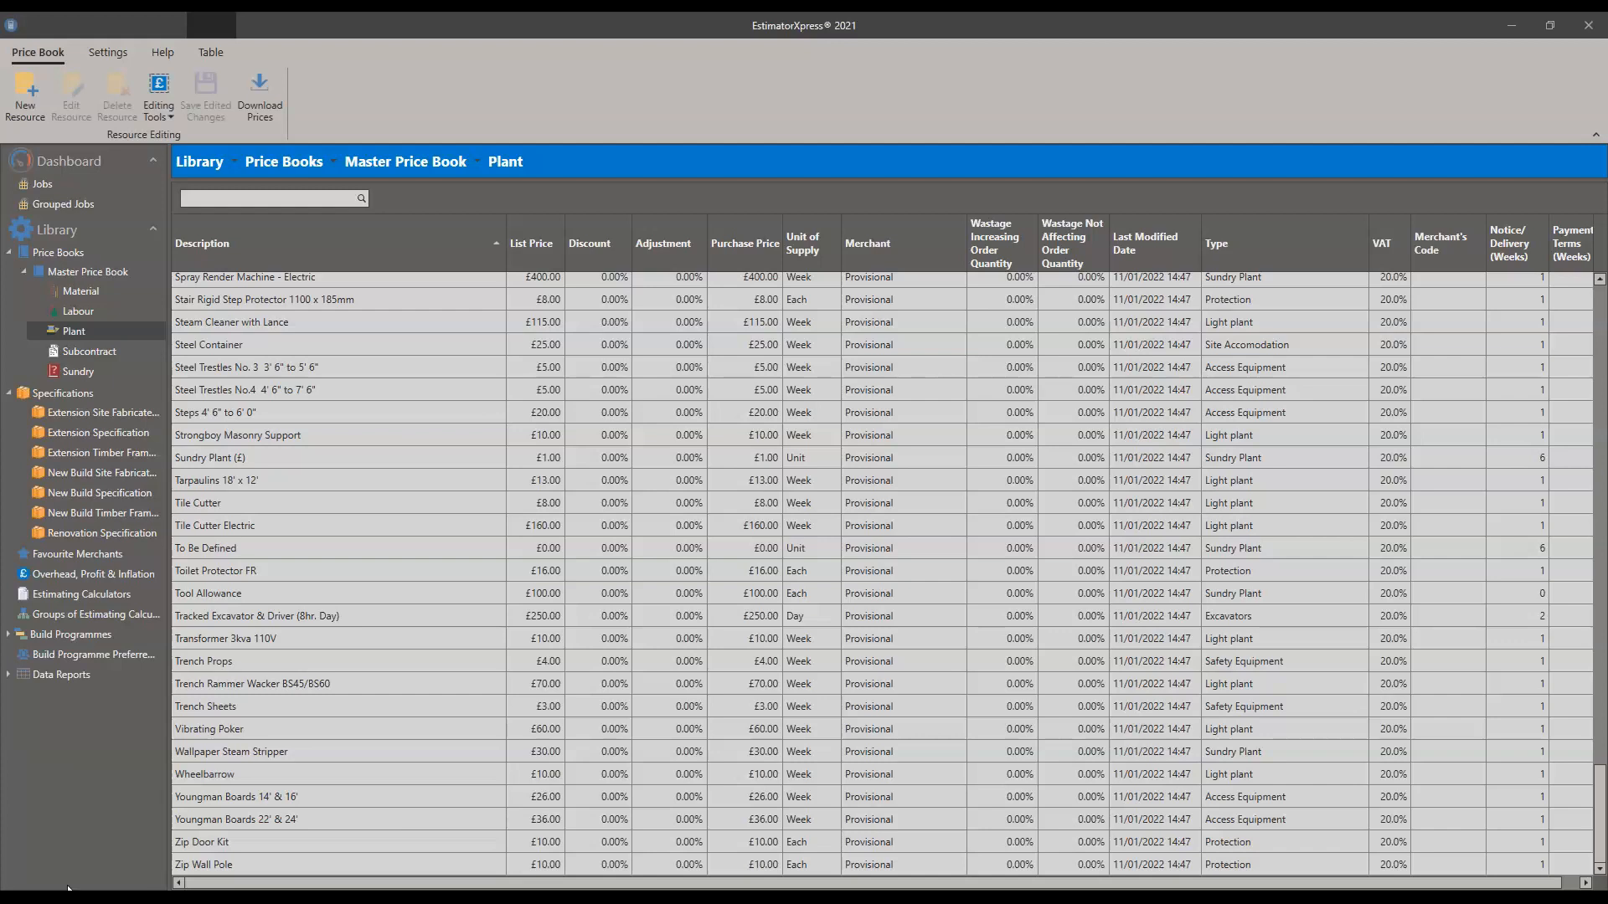
{"action": "scroll", "coordinate": [912, 393], "scroll_direction": "up", "scroll_amount": 15}
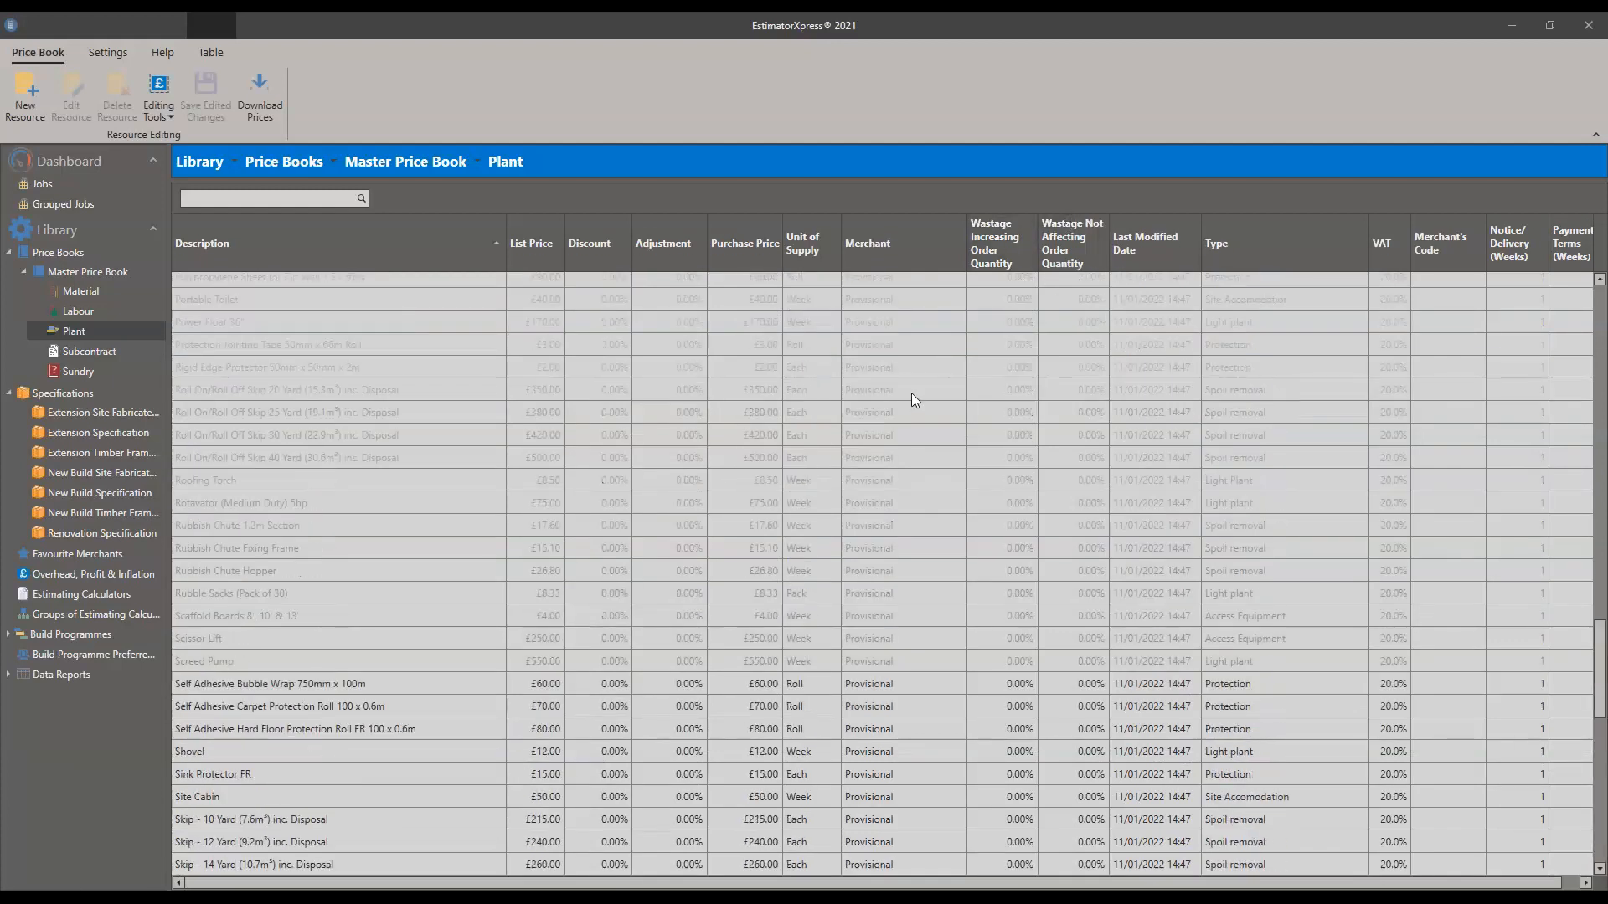
{"action": "scroll", "coordinate": [907, 392], "scroll_direction": "up", "scroll_amount": 15}
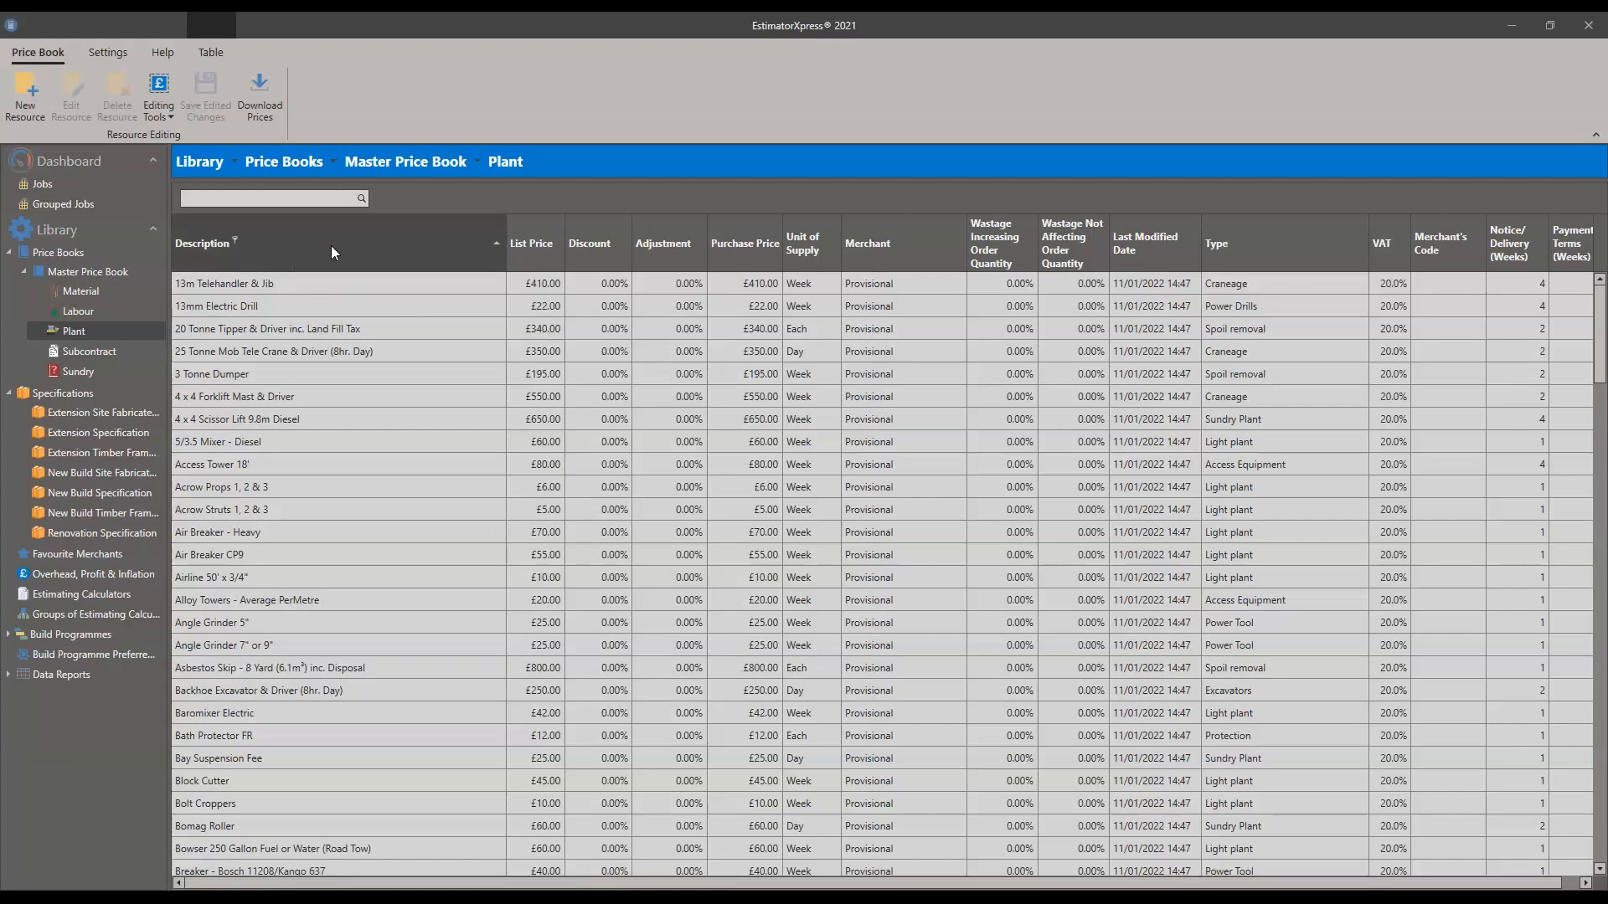
{"action": "scroll", "coordinate": [330, 245], "scroll_direction": "down", "scroll_amount": 15}
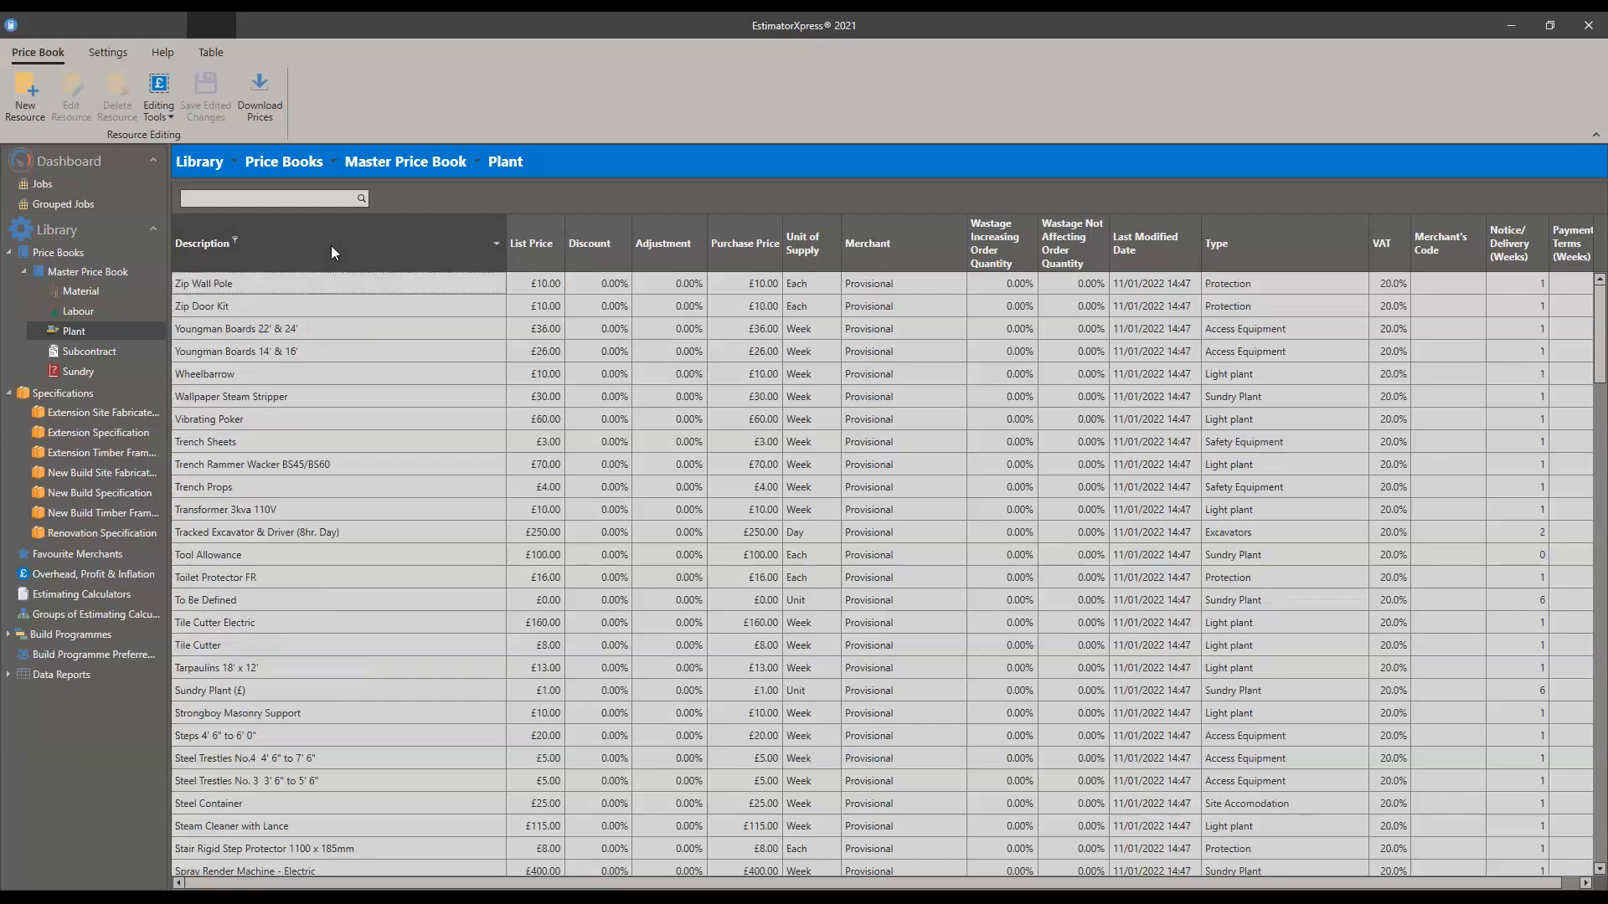
{"action": "scroll", "coordinate": [392, 486], "scroll_direction": "up", "scroll_amount": 15}
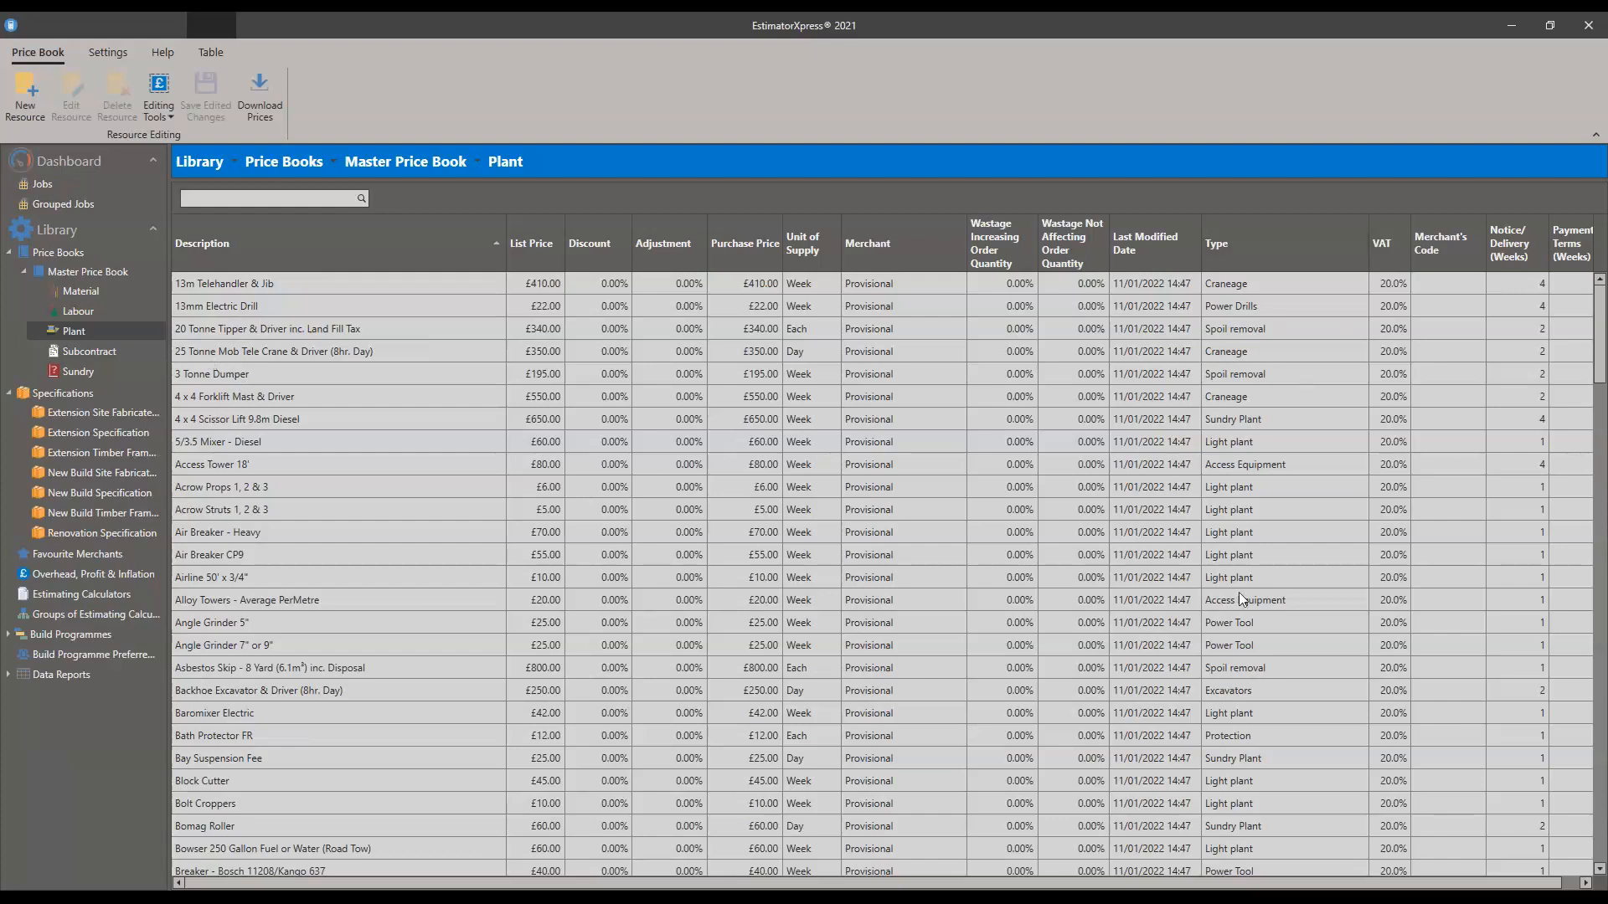
Step: Sort the plant resources by type and select the 25 Tonne Mob Tele Crane & Driver (8hr. Day)
{"action": "left_click", "coordinate": [1277, 244]}
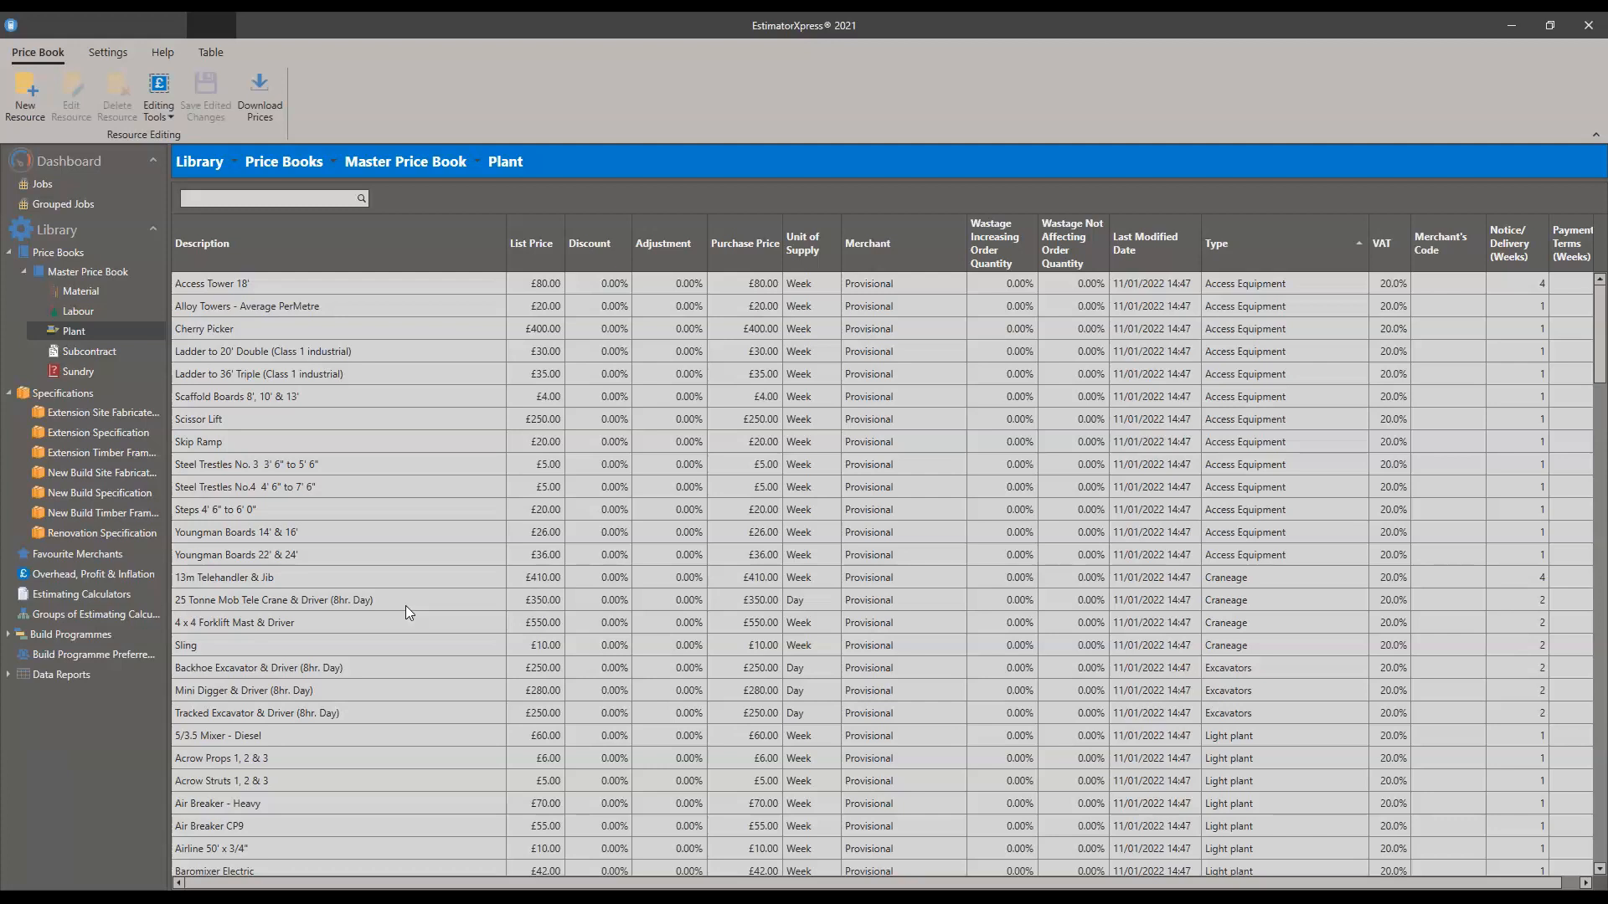
{"action": "left_click", "coordinate": [541, 599]}
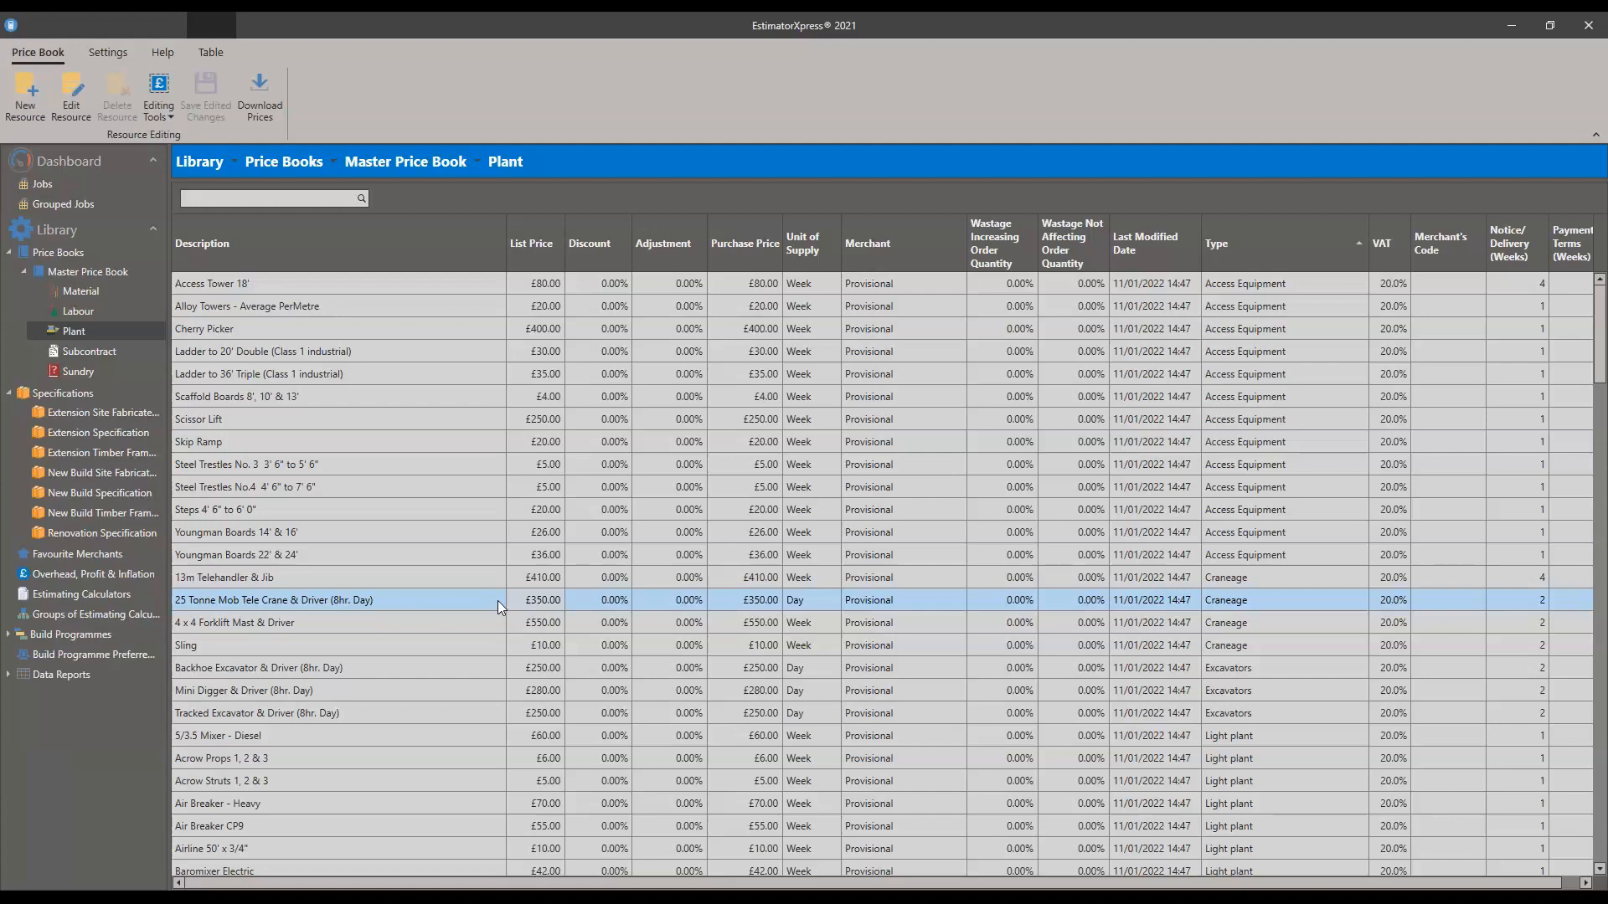
{"action": "scroll", "coordinate": [435, 615], "scroll_direction": "down", "scroll_amount": 1}
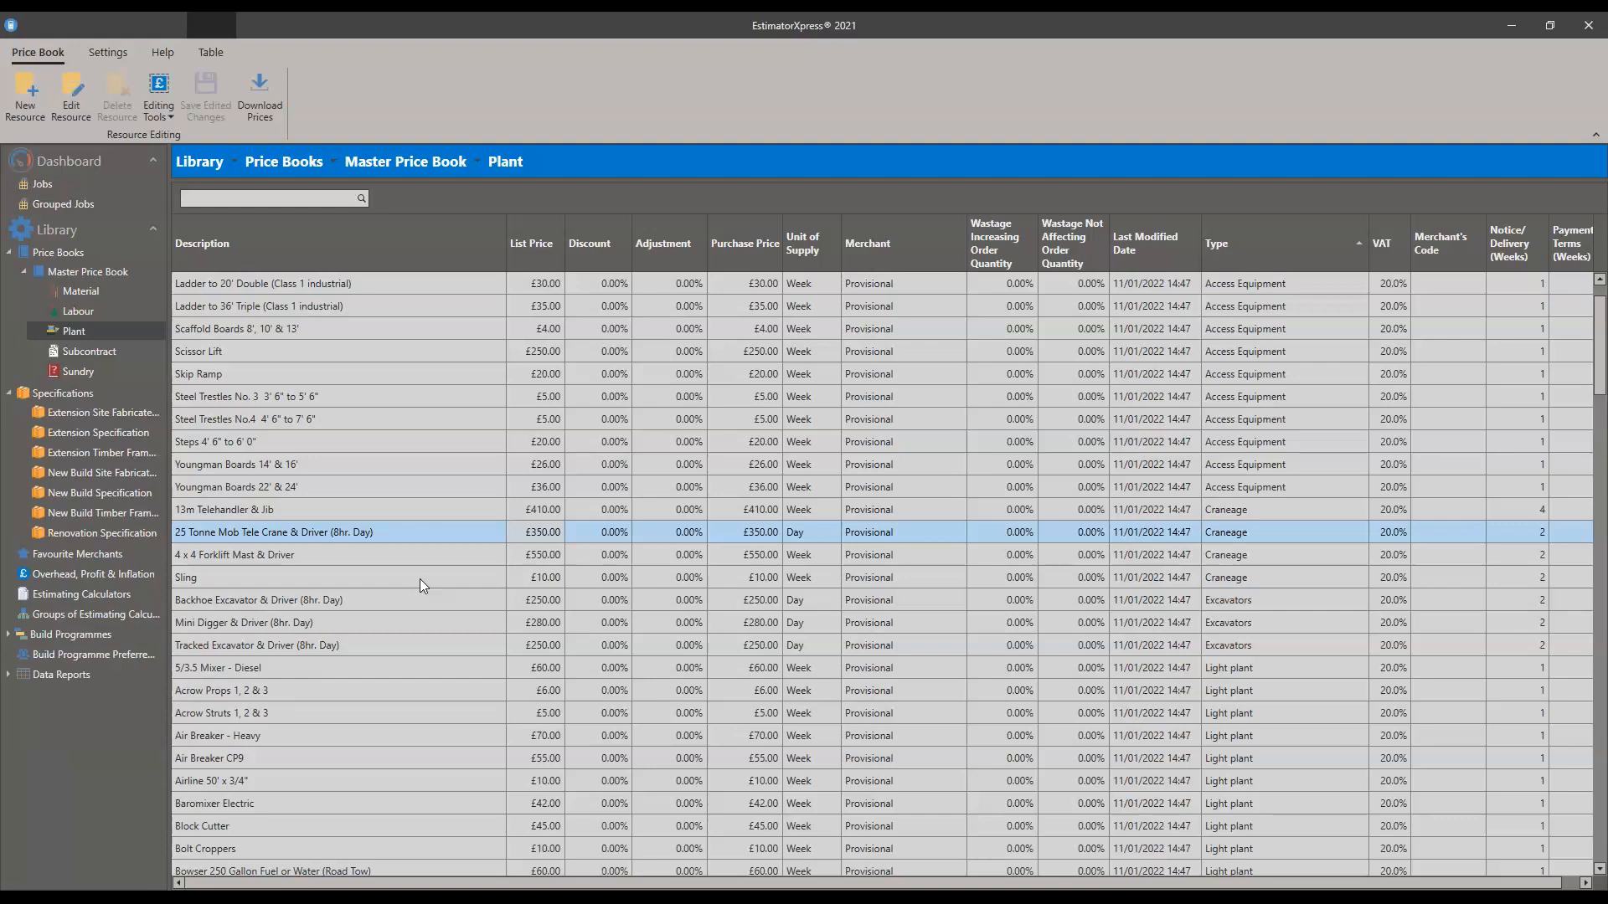
{"action": "left_click", "coordinate": [411, 550]}
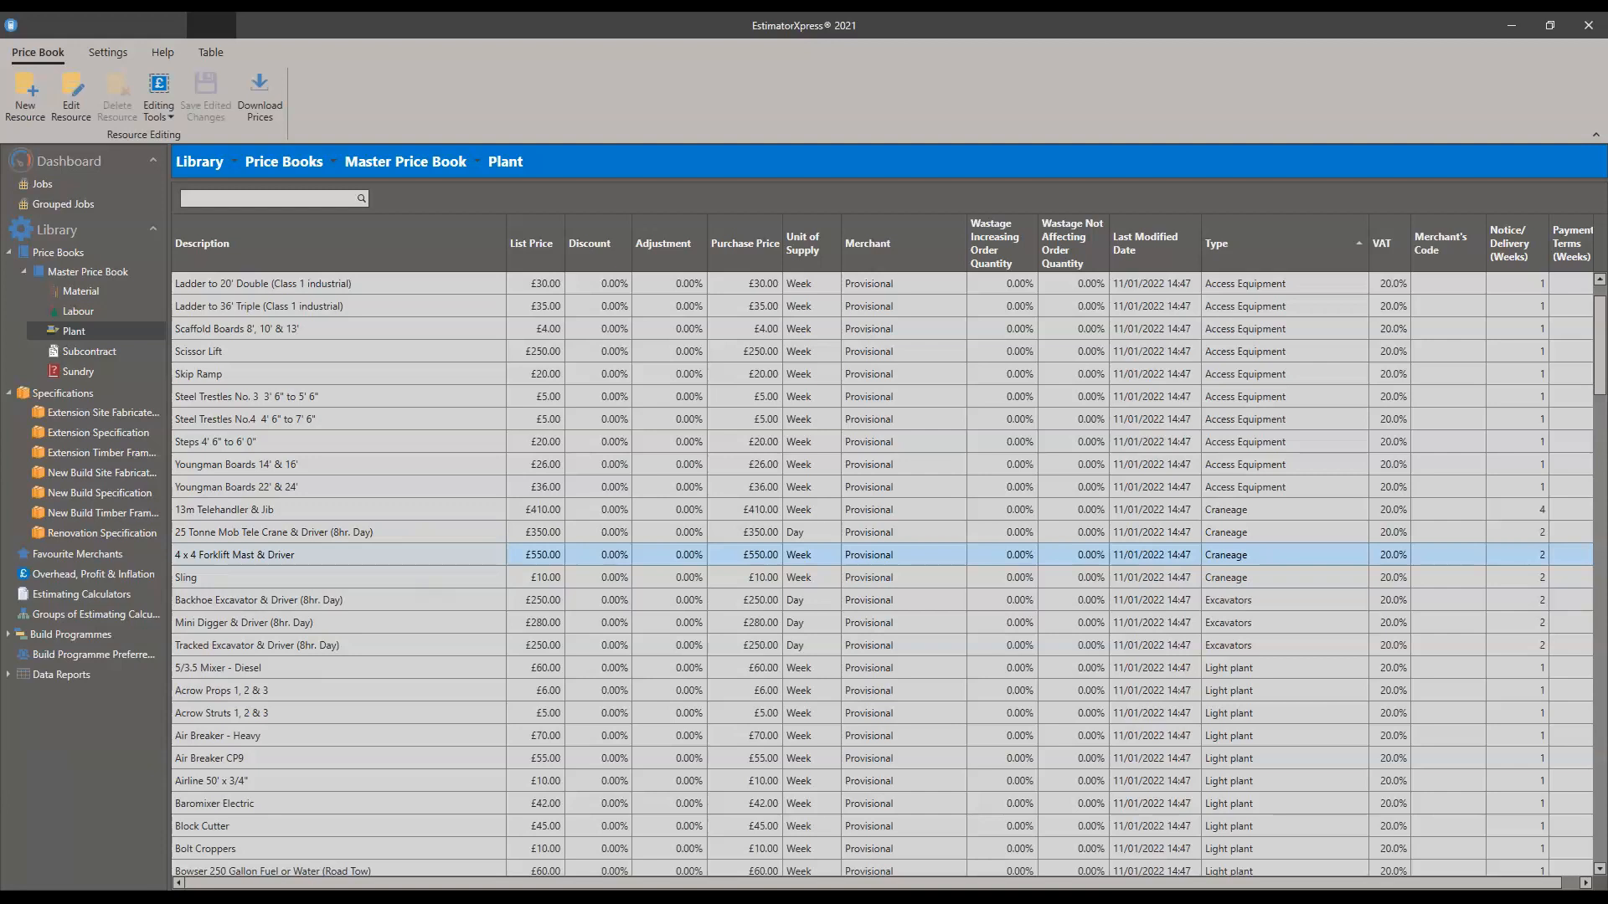
{"action": "left_click", "coordinate": [424, 537]}
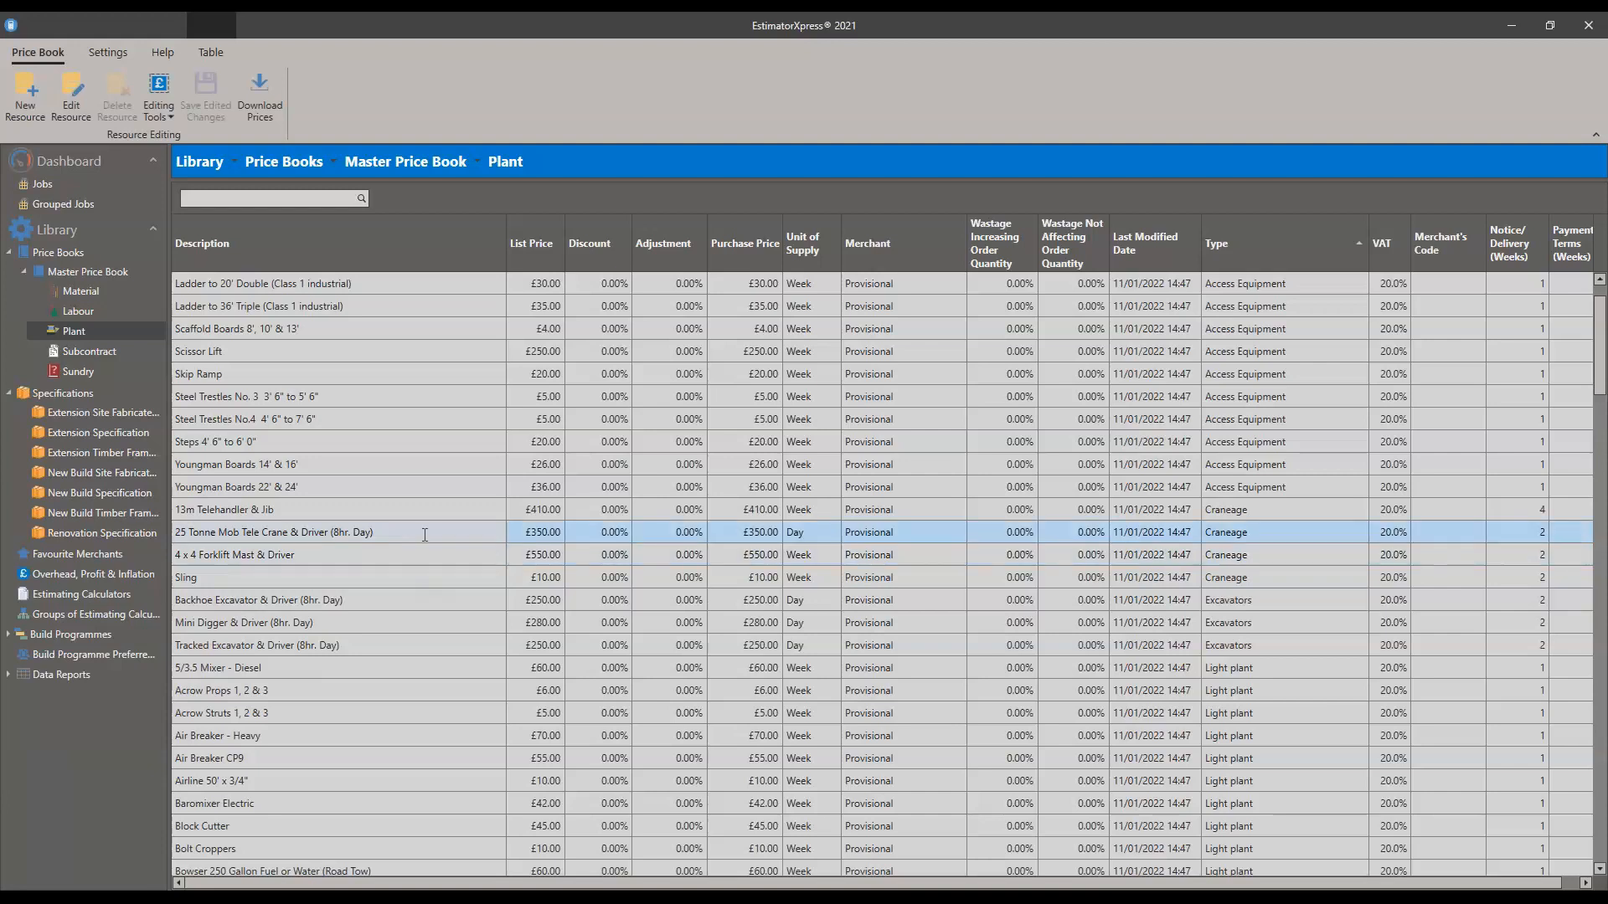
Step: Check the available editing tools and look through the plant resources from light plant to power tools, protection and safety equipment
{"action": "left_click", "coordinate": [174, 99]}
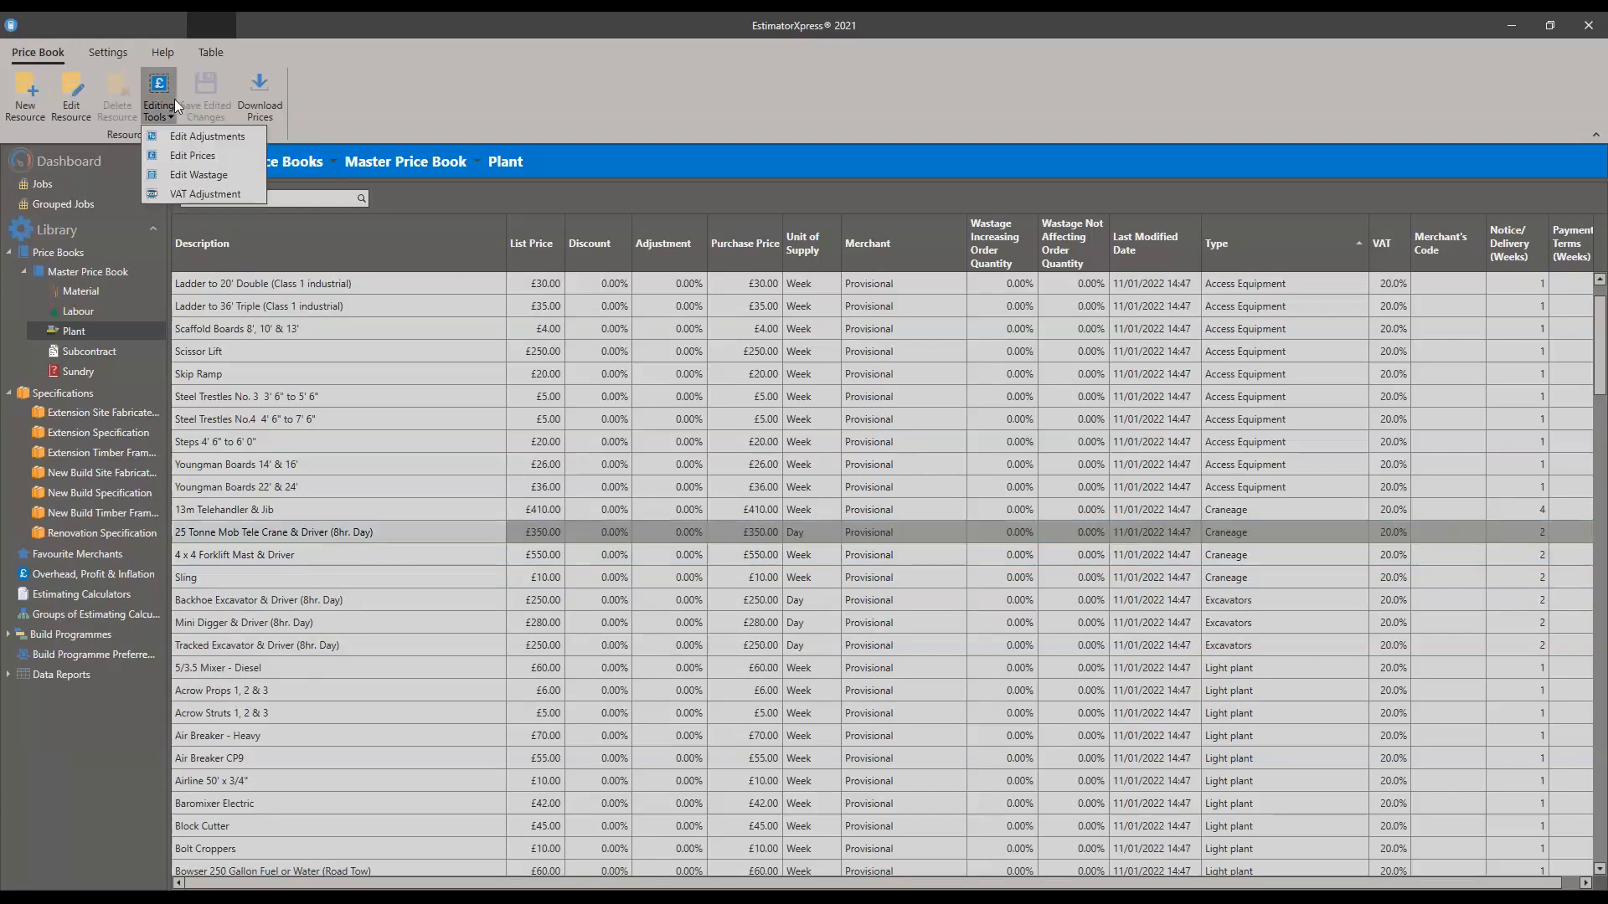
{"action": "left_click", "coordinate": [423, 124]}
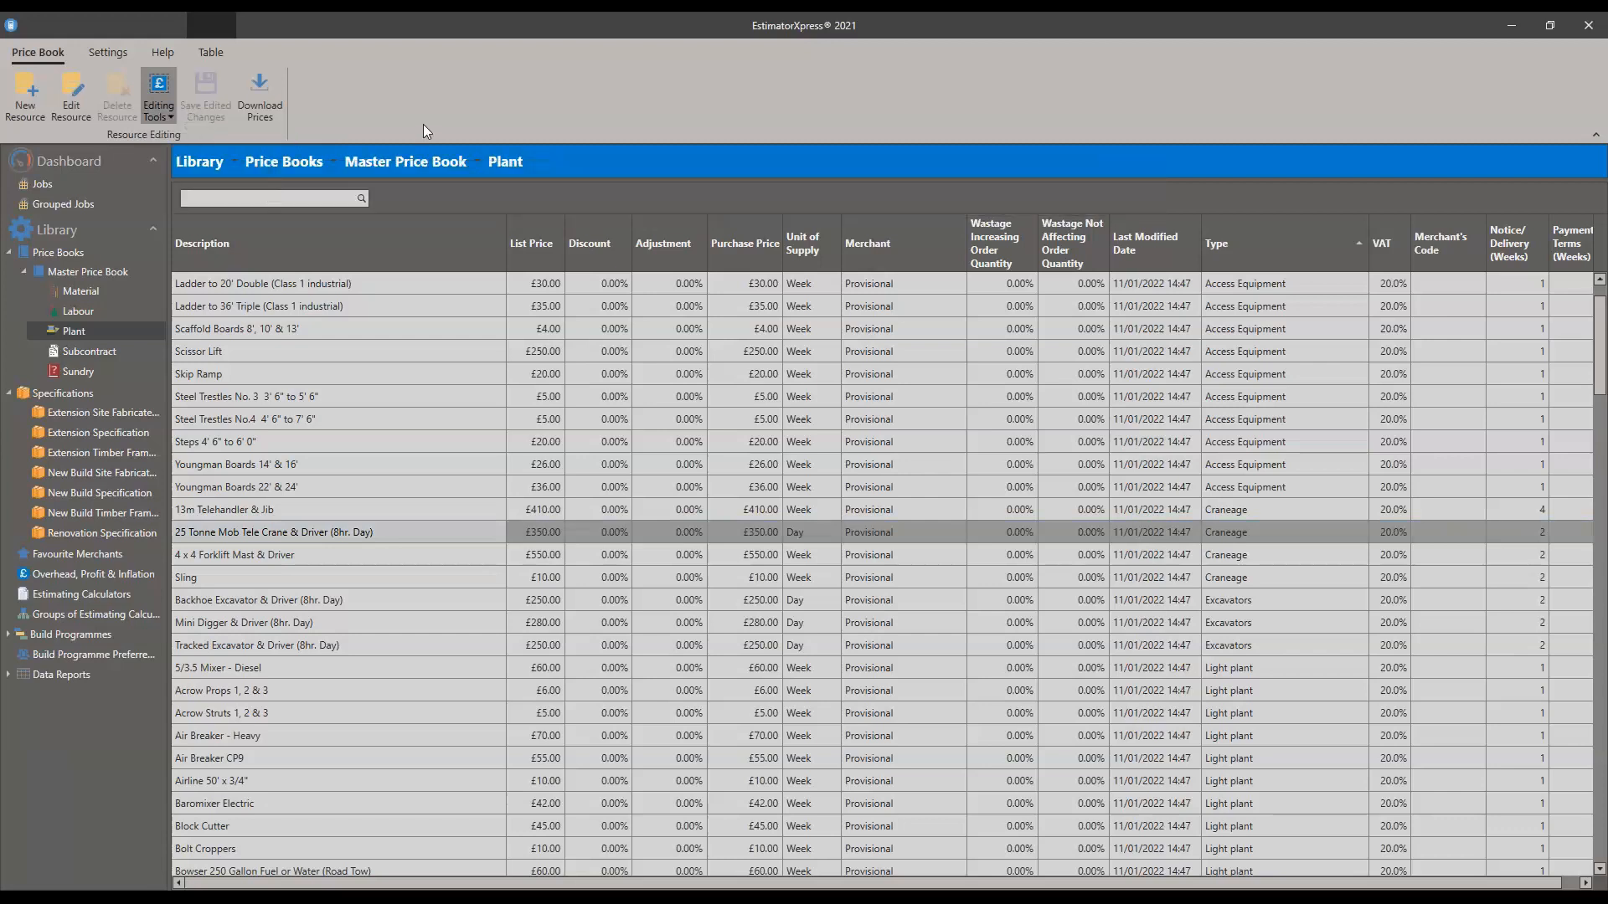
{"action": "scroll", "coordinate": [565, 400], "scroll_direction": "down", "scroll_amount": 6}
{"action": "scroll", "coordinate": [565, 400], "scroll_direction": "down", "scroll_amount": 8}
{"action": "scroll", "coordinate": [606, 484], "scroll_direction": "down", "scroll_amount": 1}
{"action": "scroll", "coordinate": [453, 389], "scroll_direction": "down", "scroll_amount": 3}
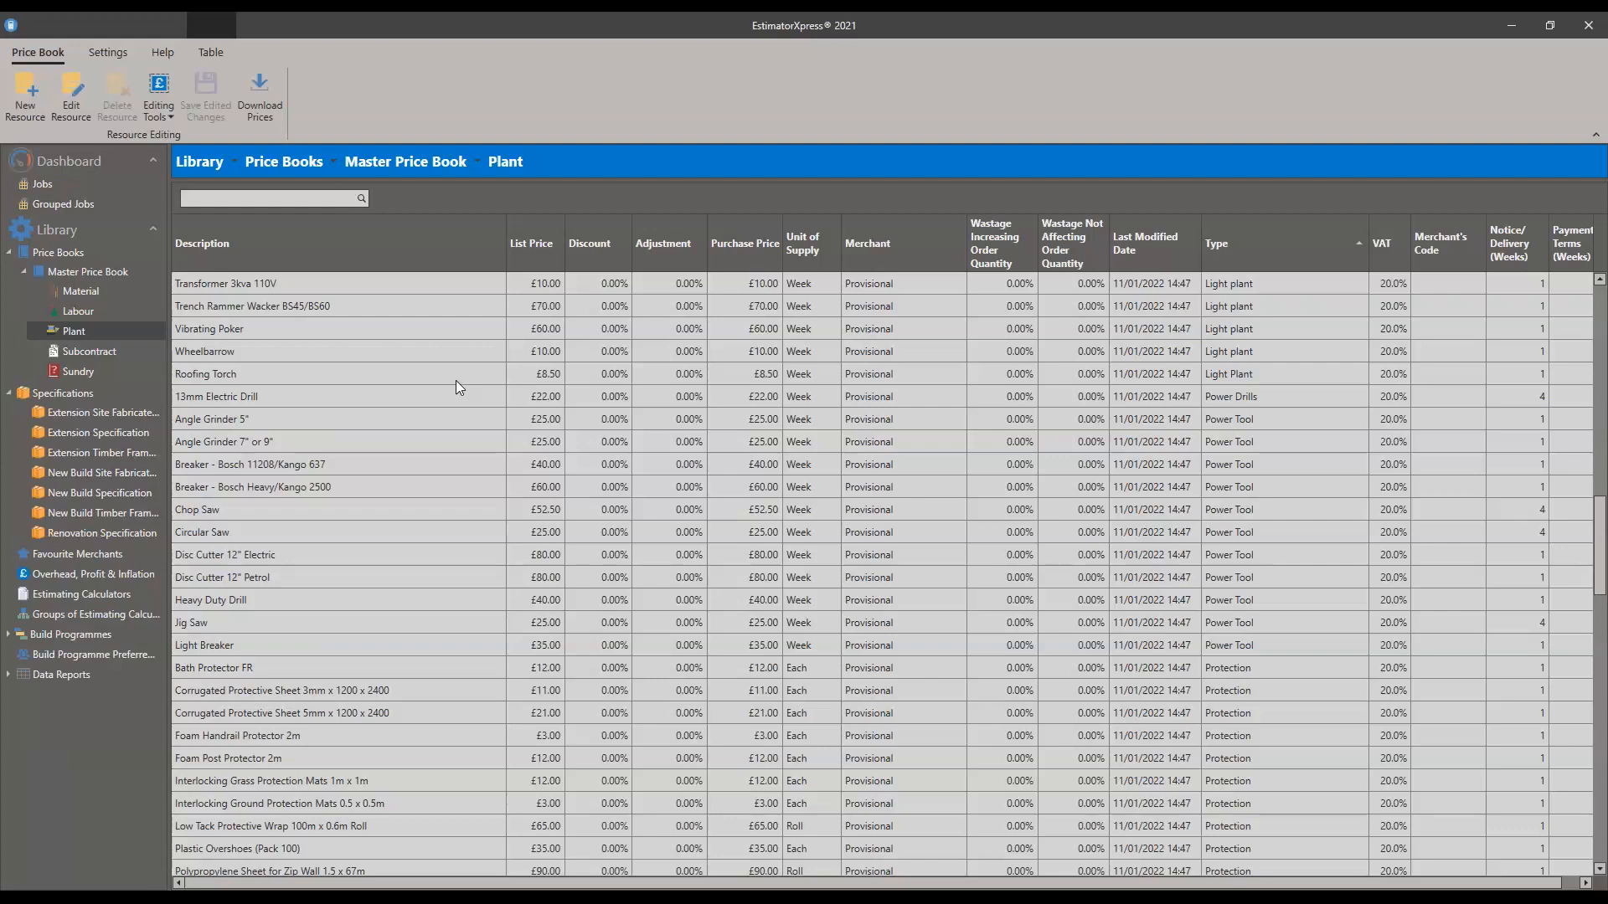
{"action": "scroll", "coordinate": [502, 427], "scroll_direction": "down", "scroll_amount": 3}
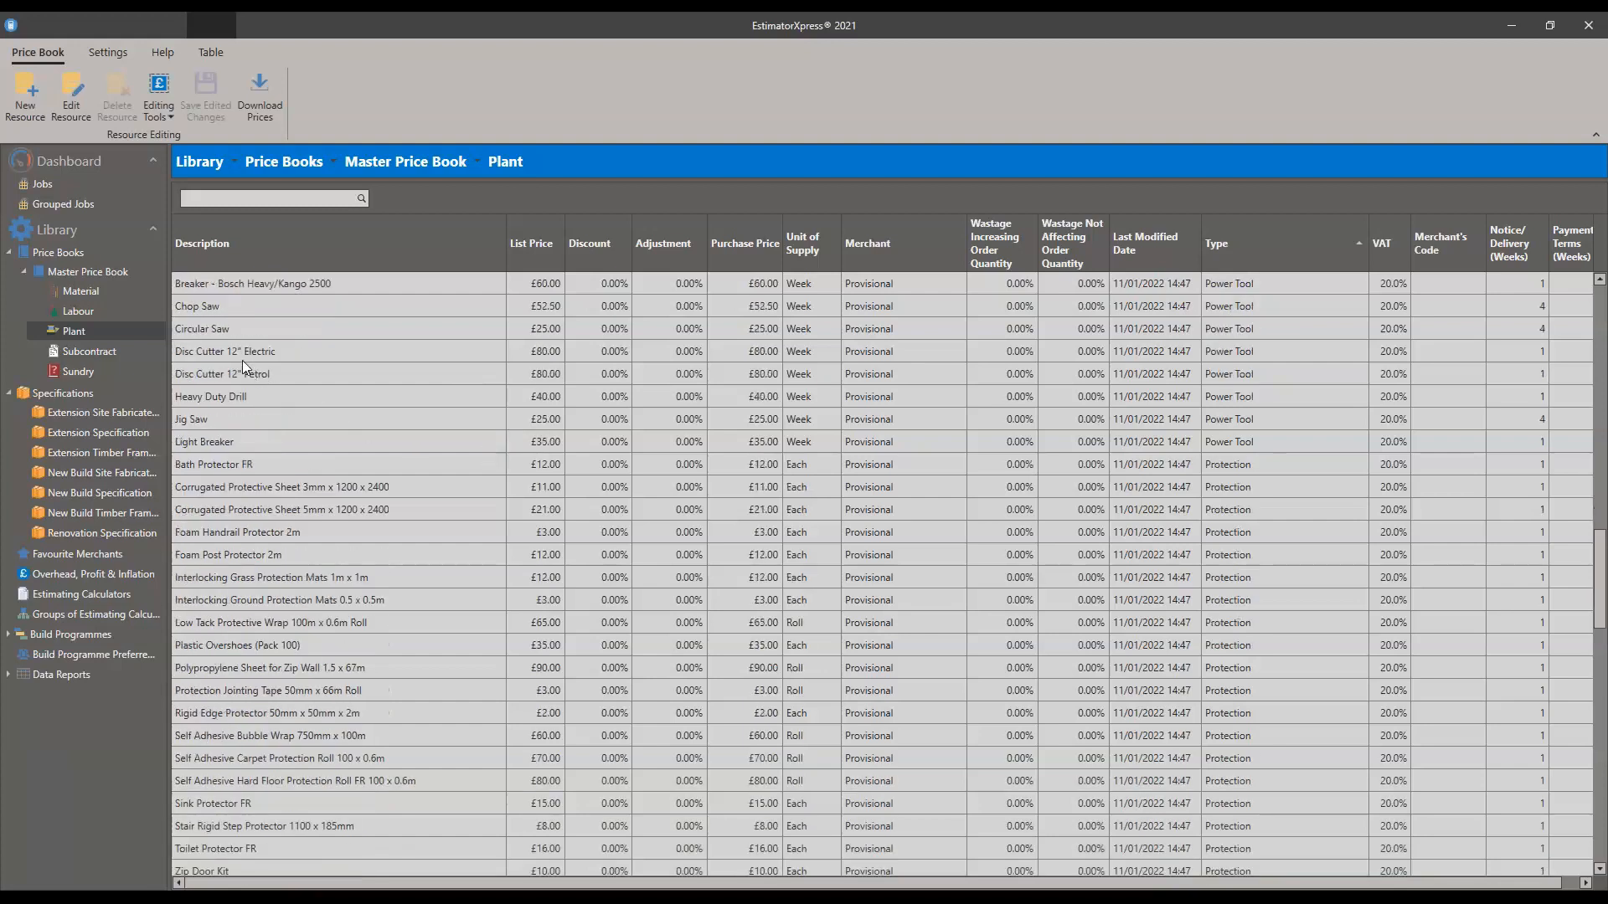
{"action": "scroll", "coordinate": [295, 387], "scroll_direction": "down", "scroll_amount": 6}
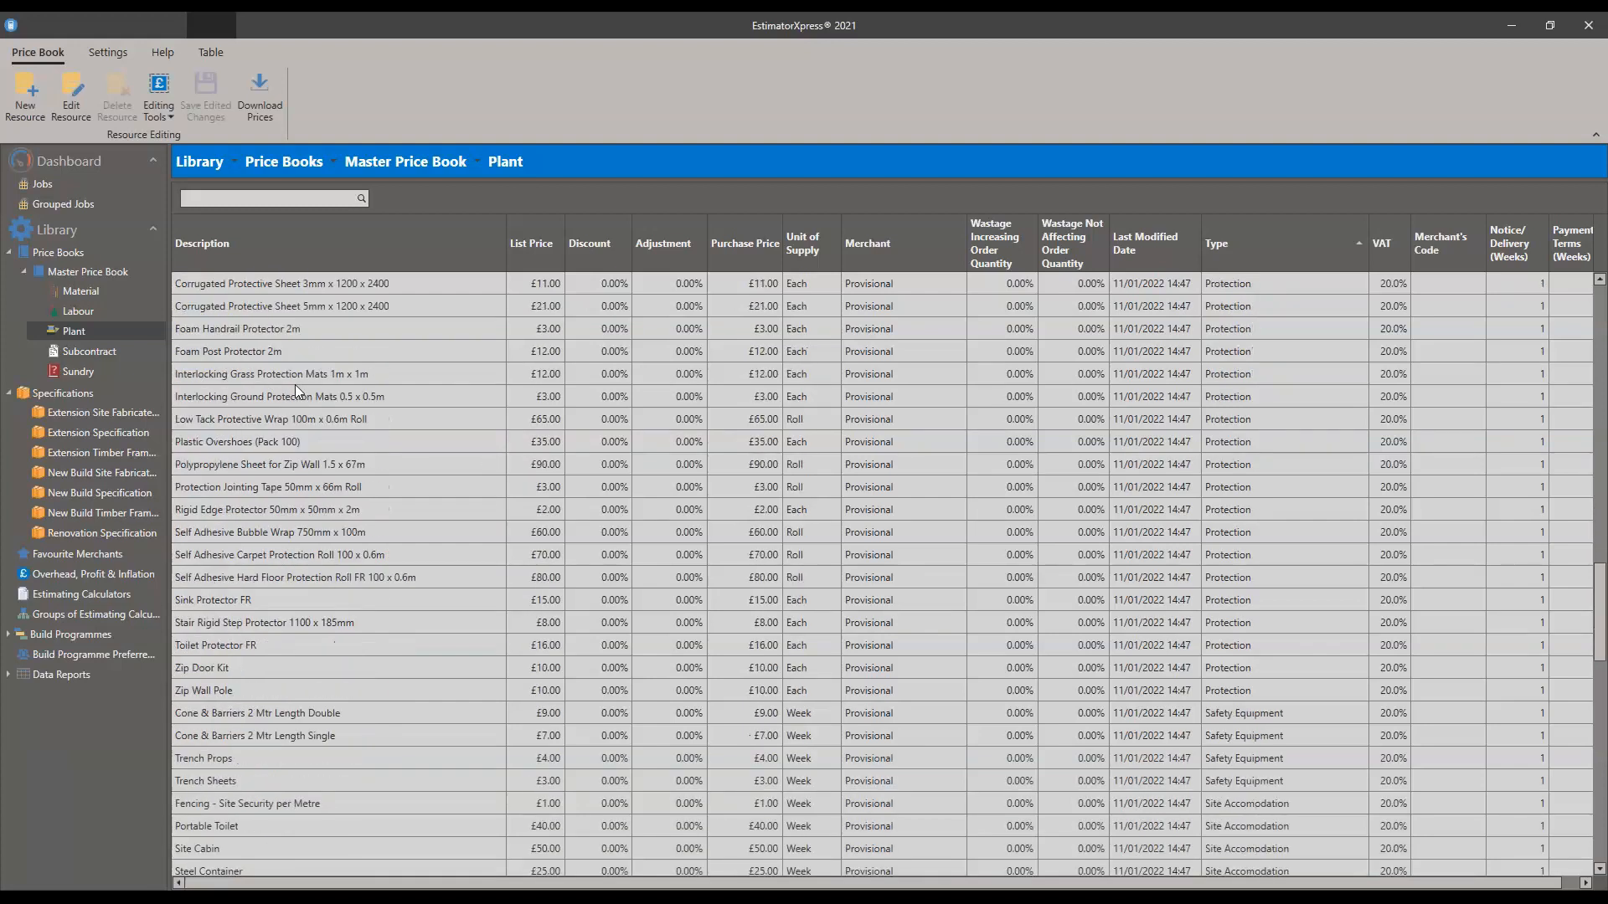
{"action": "scroll", "coordinate": [419, 404], "scroll_direction": "up", "scroll_amount": 3}
{"action": "scroll", "coordinate": [398, 479], "scroll_direction": "down", "scroll_amount": 3}
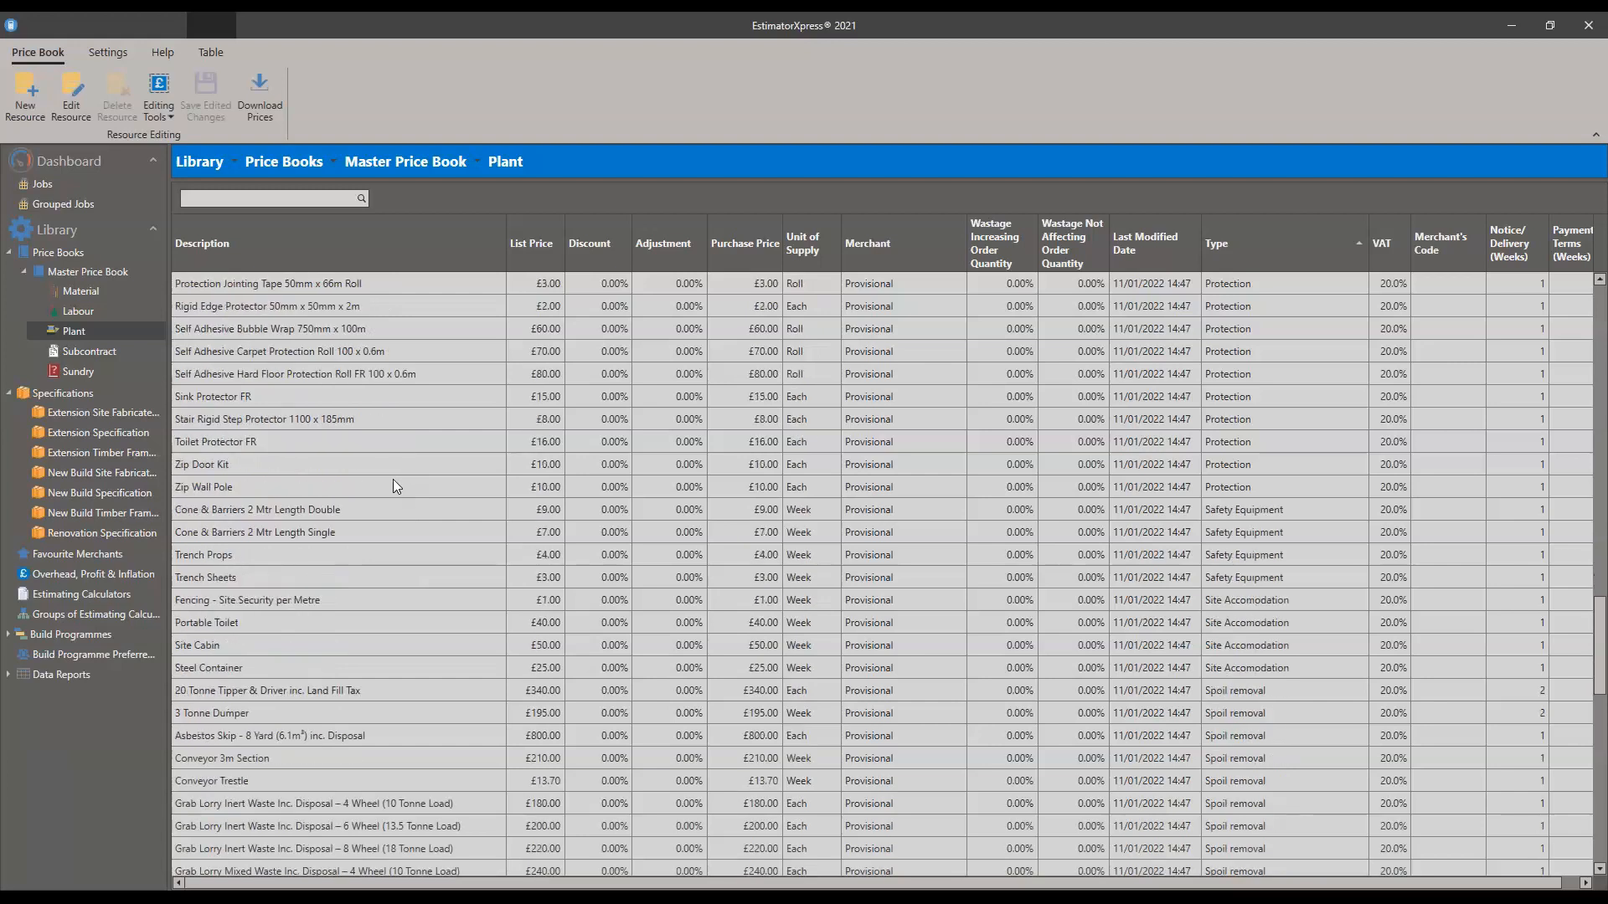
{"action": "scroll", "coordinate": [354, 509], "scroll_direction": "down", "scroll_amount": 2}
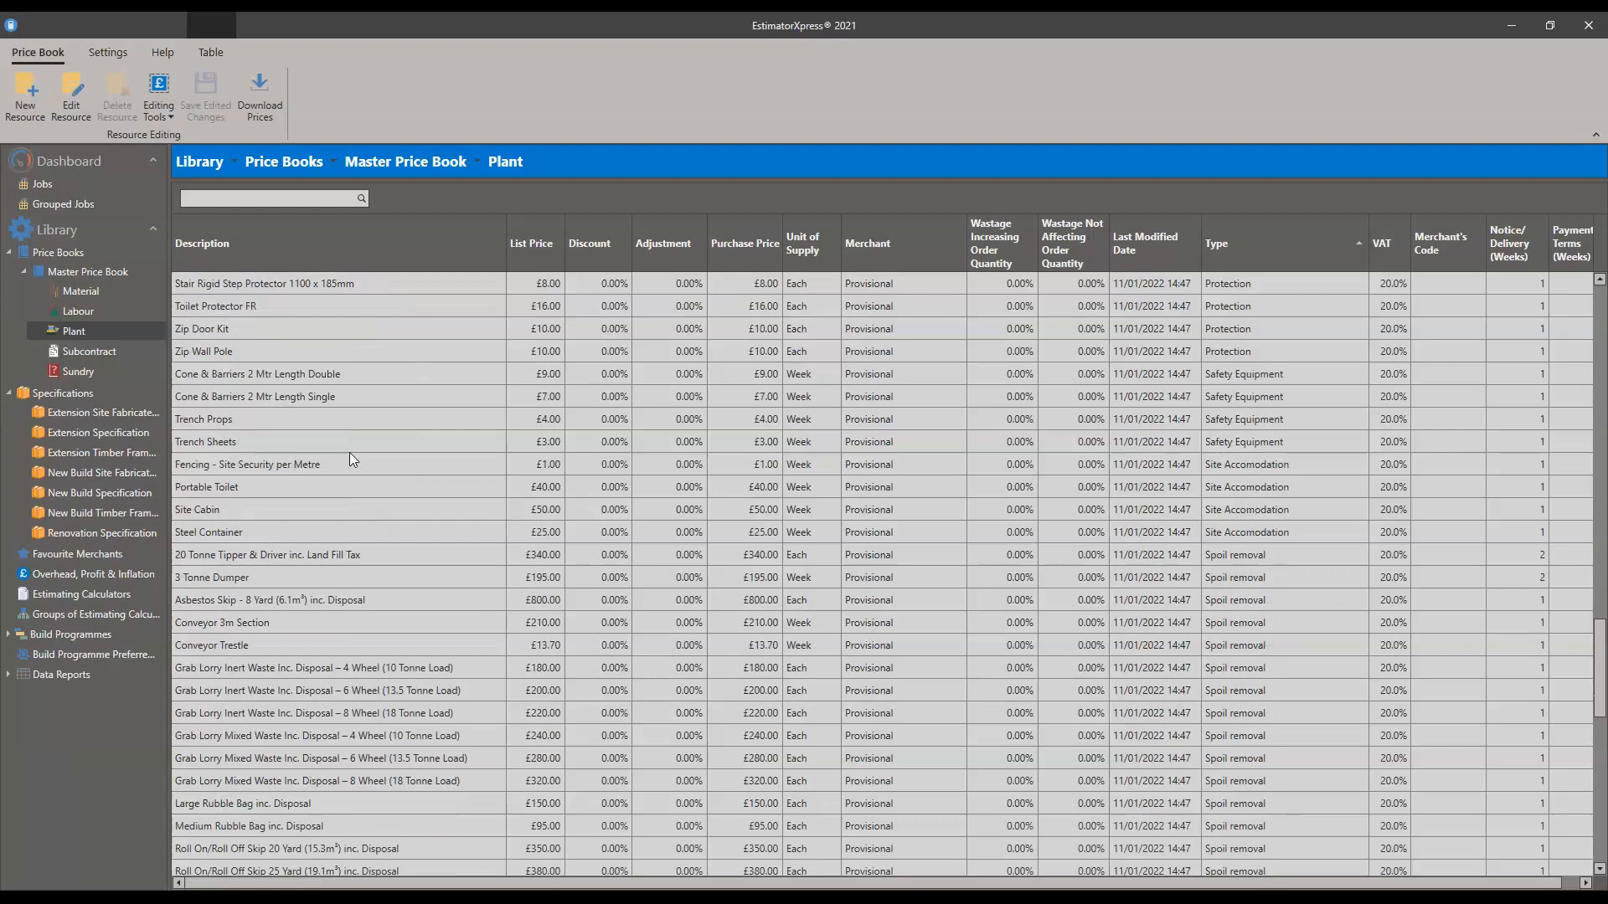
Step: Review the site accommodation plant resources: Portable Toilet, Site Cabin and Steel Container
{"action": "left_click", "coordinate": [334, 489]}
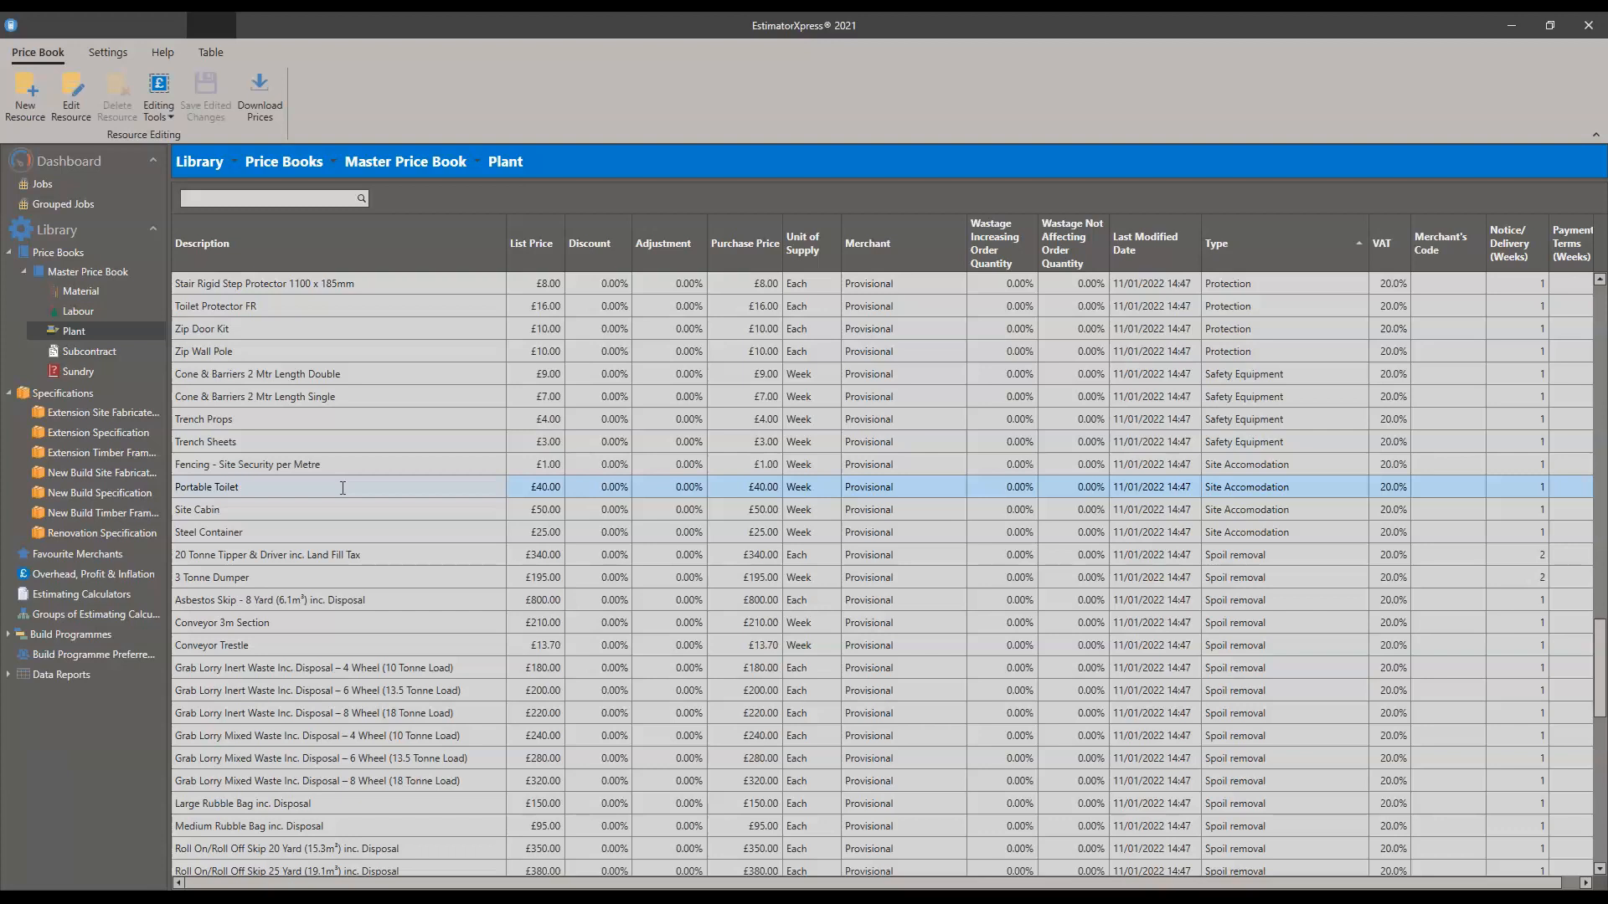
{"action": "left_click", "coordinate": [388, 509]}
{"action": "left_click", "coordinate": [412, 535]}
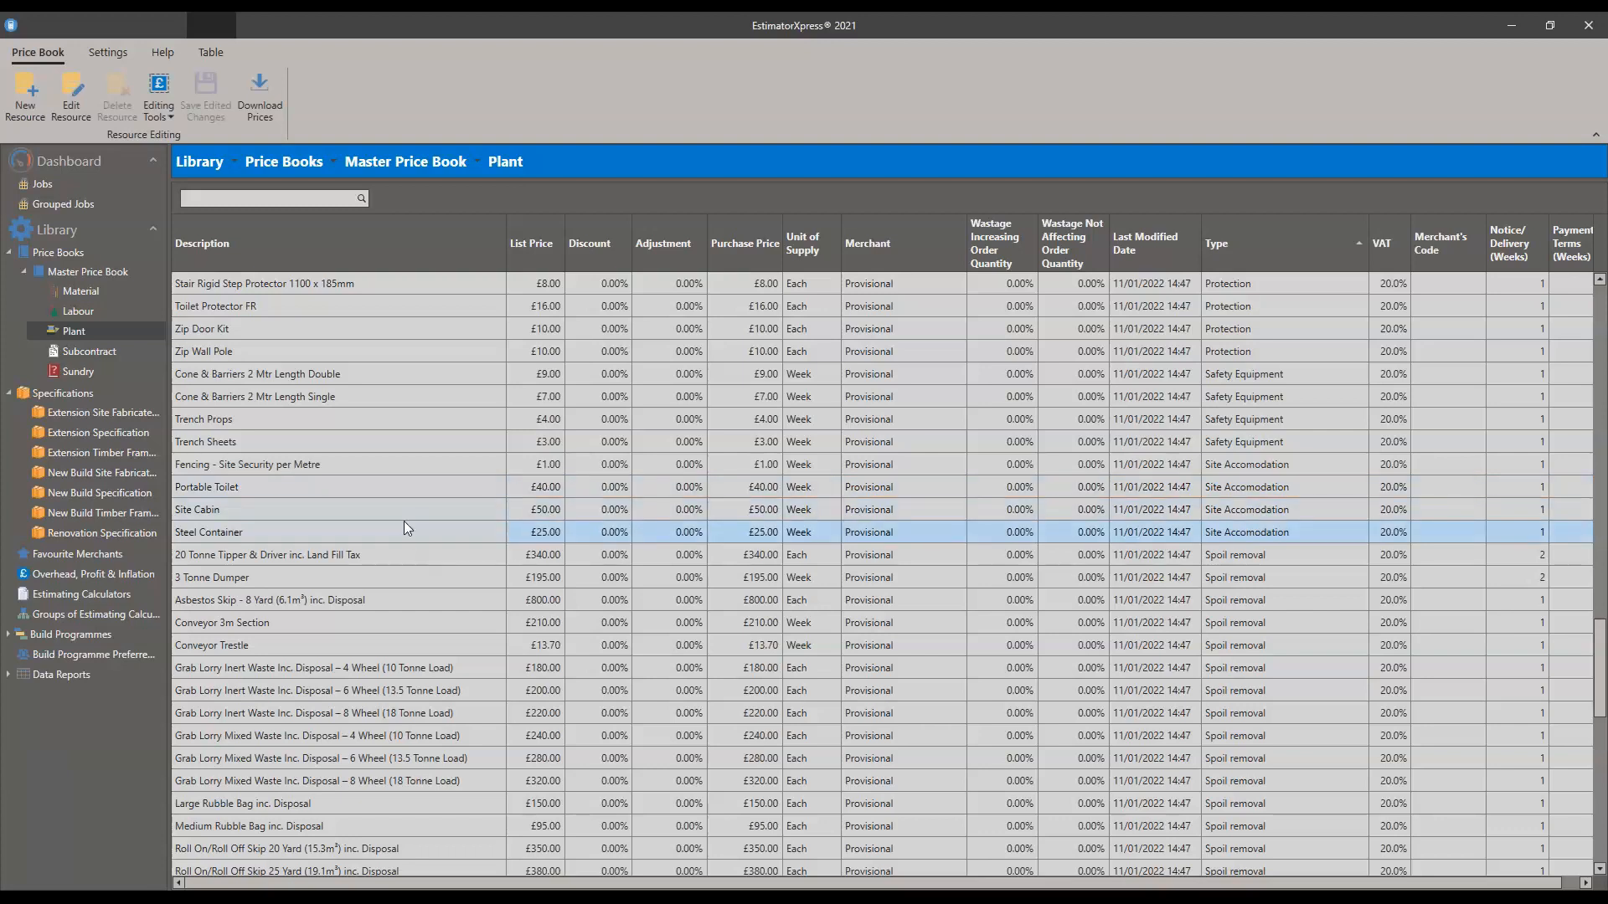
Step: Review the spoil removal resources, including the 20 Tonne Tipper, grab lorries, roll on/off skips and the 14, 10 and 8 Yard skips
{"action": "left_click", "coordinate": [390, 556]}
{"action": "scroll", "coordinate": [391, 556], "scroll_direction": "down", "scroll_amount": 2}
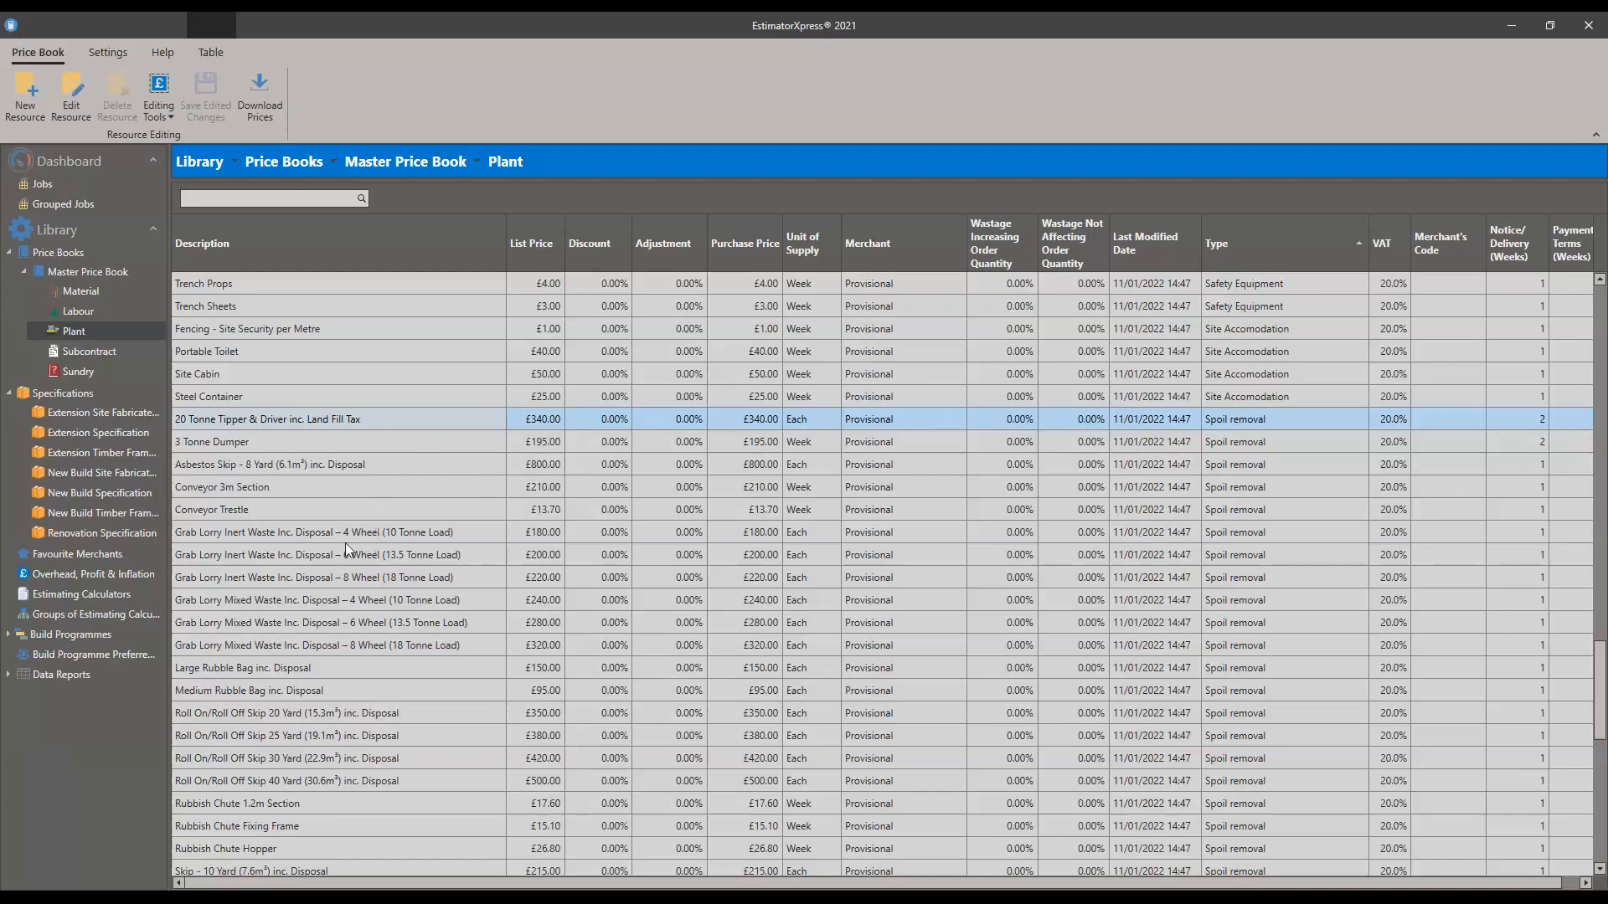
{"action": "scroll", "coordinate": [334, 530], "scroll_direction": "down", "scroll_amount": 1}
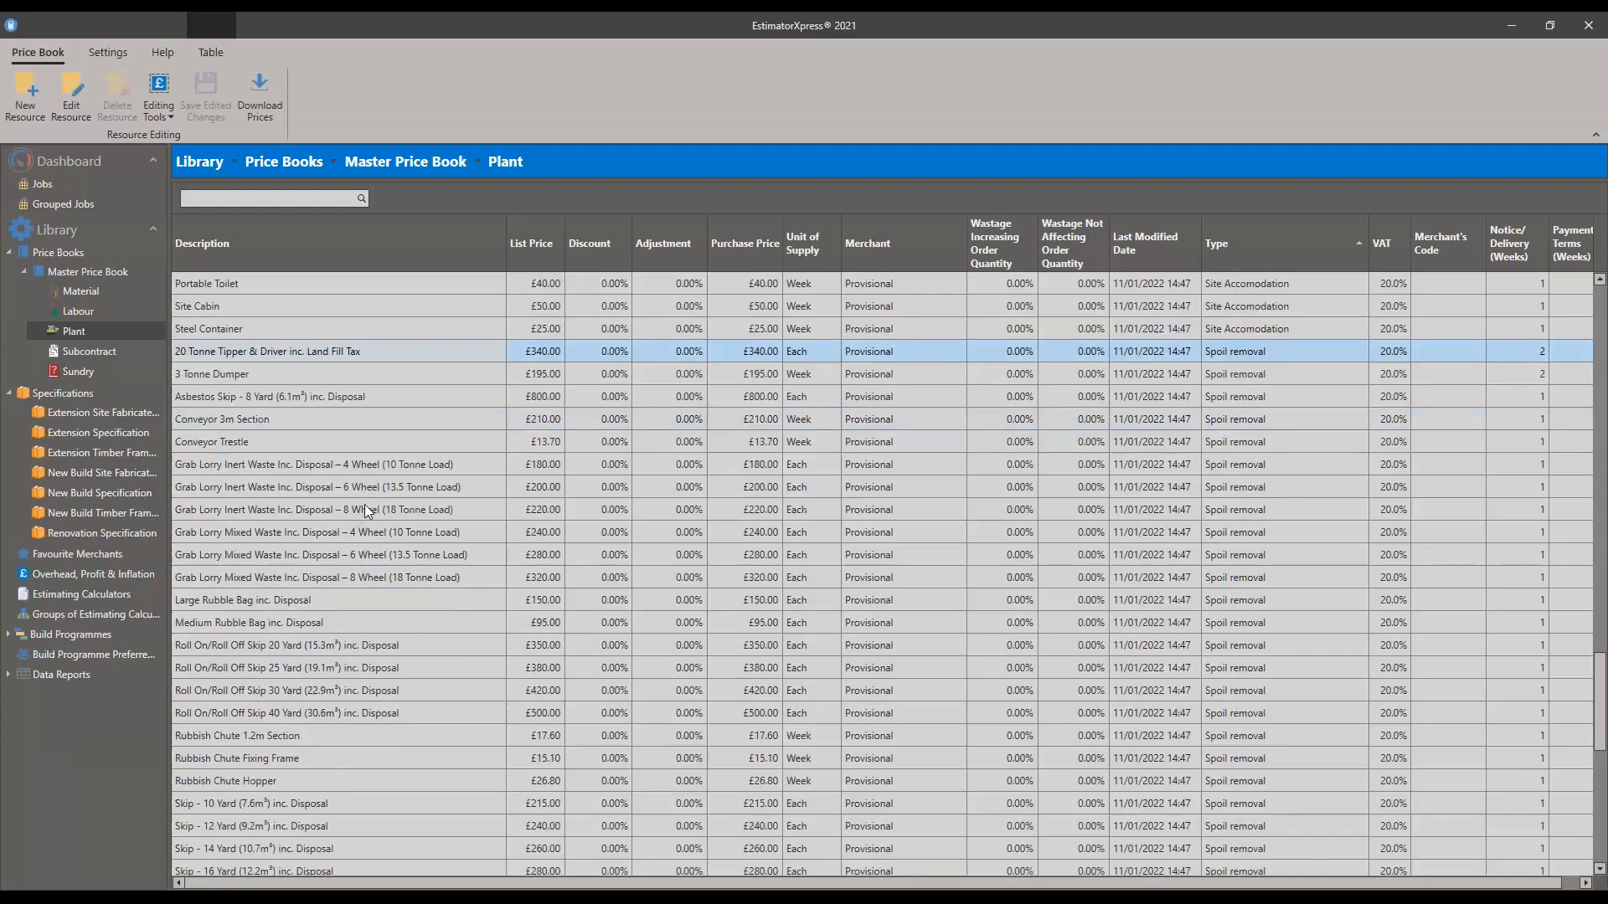
{"action": "scroll", "coordinate": [364, 510], "scroll_direction": "down", "scroll_amount": 2}
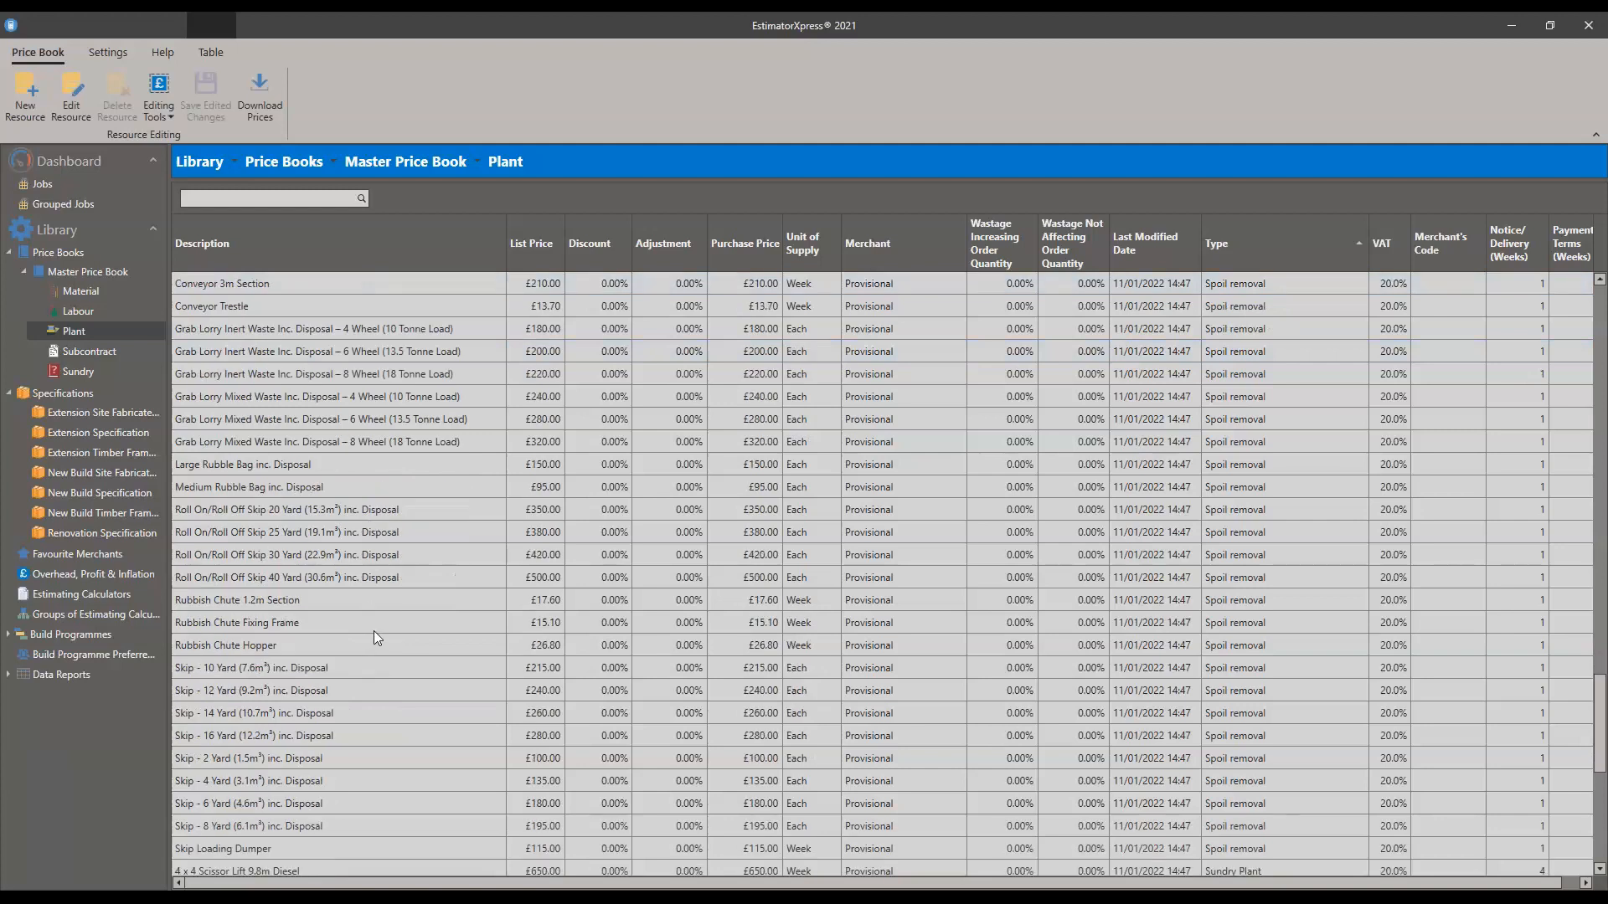
{"action": "left_click", "coordinate": [460, 503]}
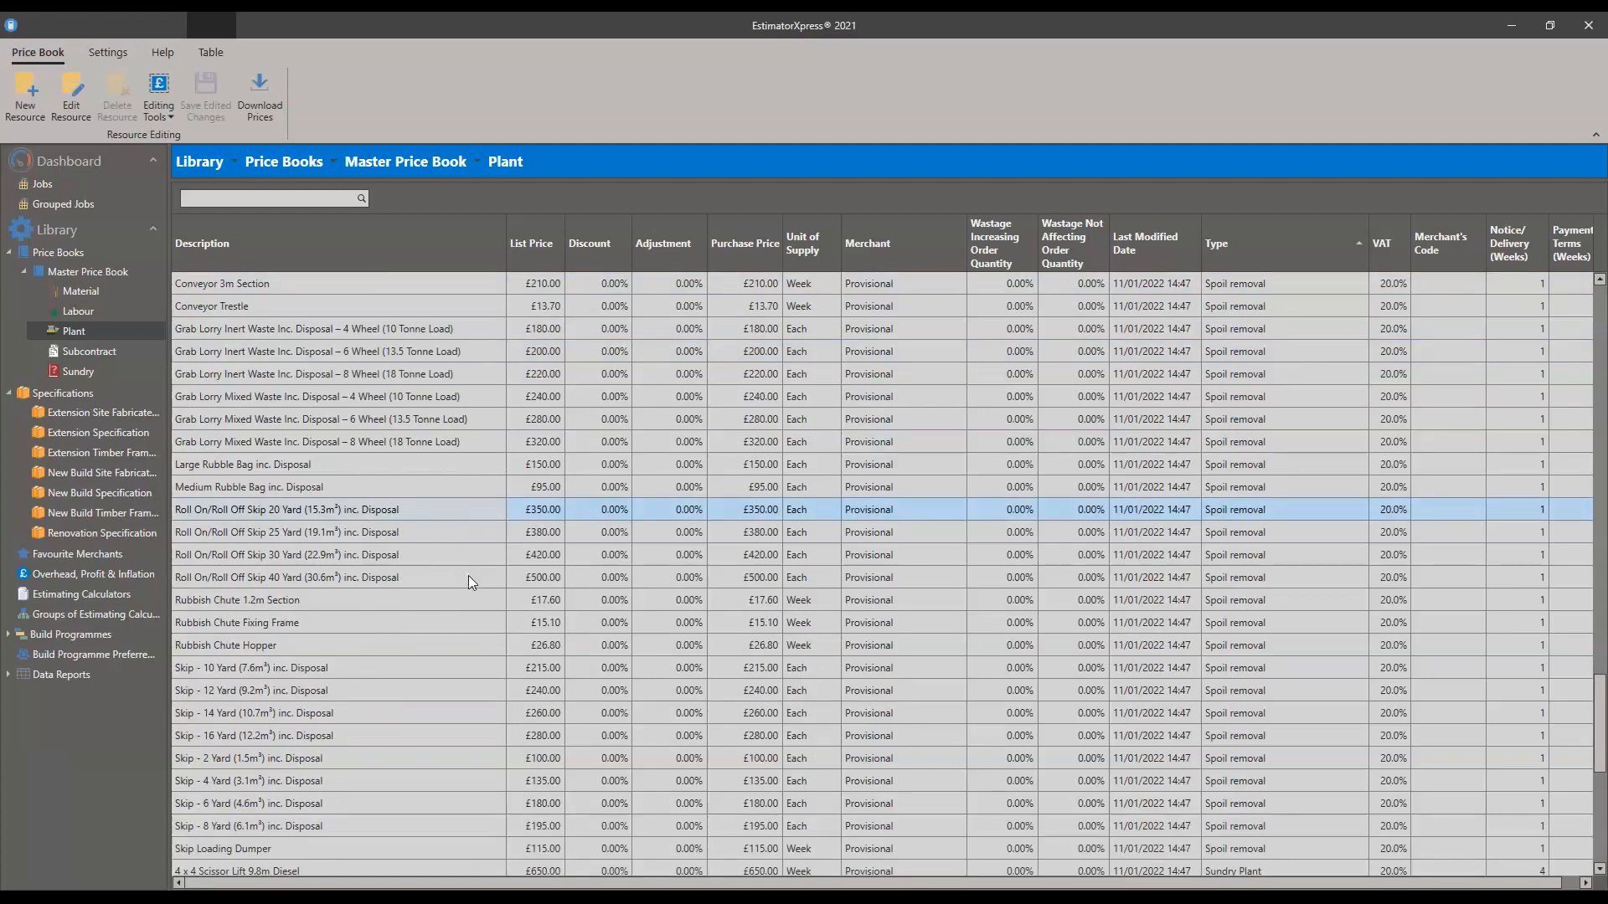
{"action": "left_click", "coordinate": [400, 714]}
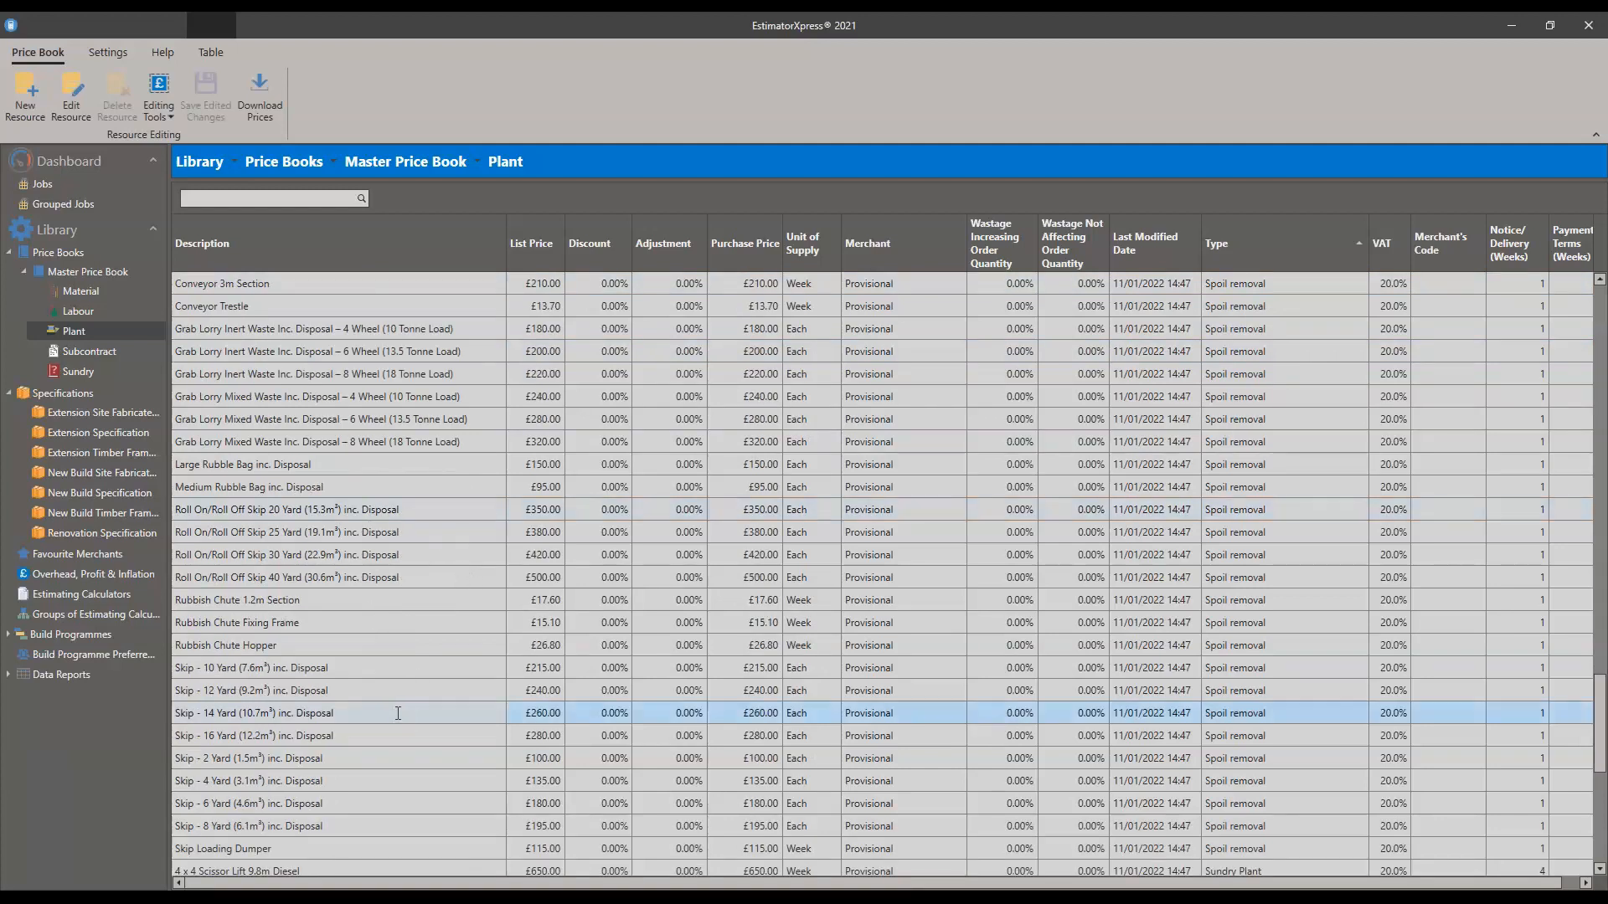
{"action": "scroll", "coordinate": [400, 709], "scroll_direction": "down", "scroll_amount": 1}
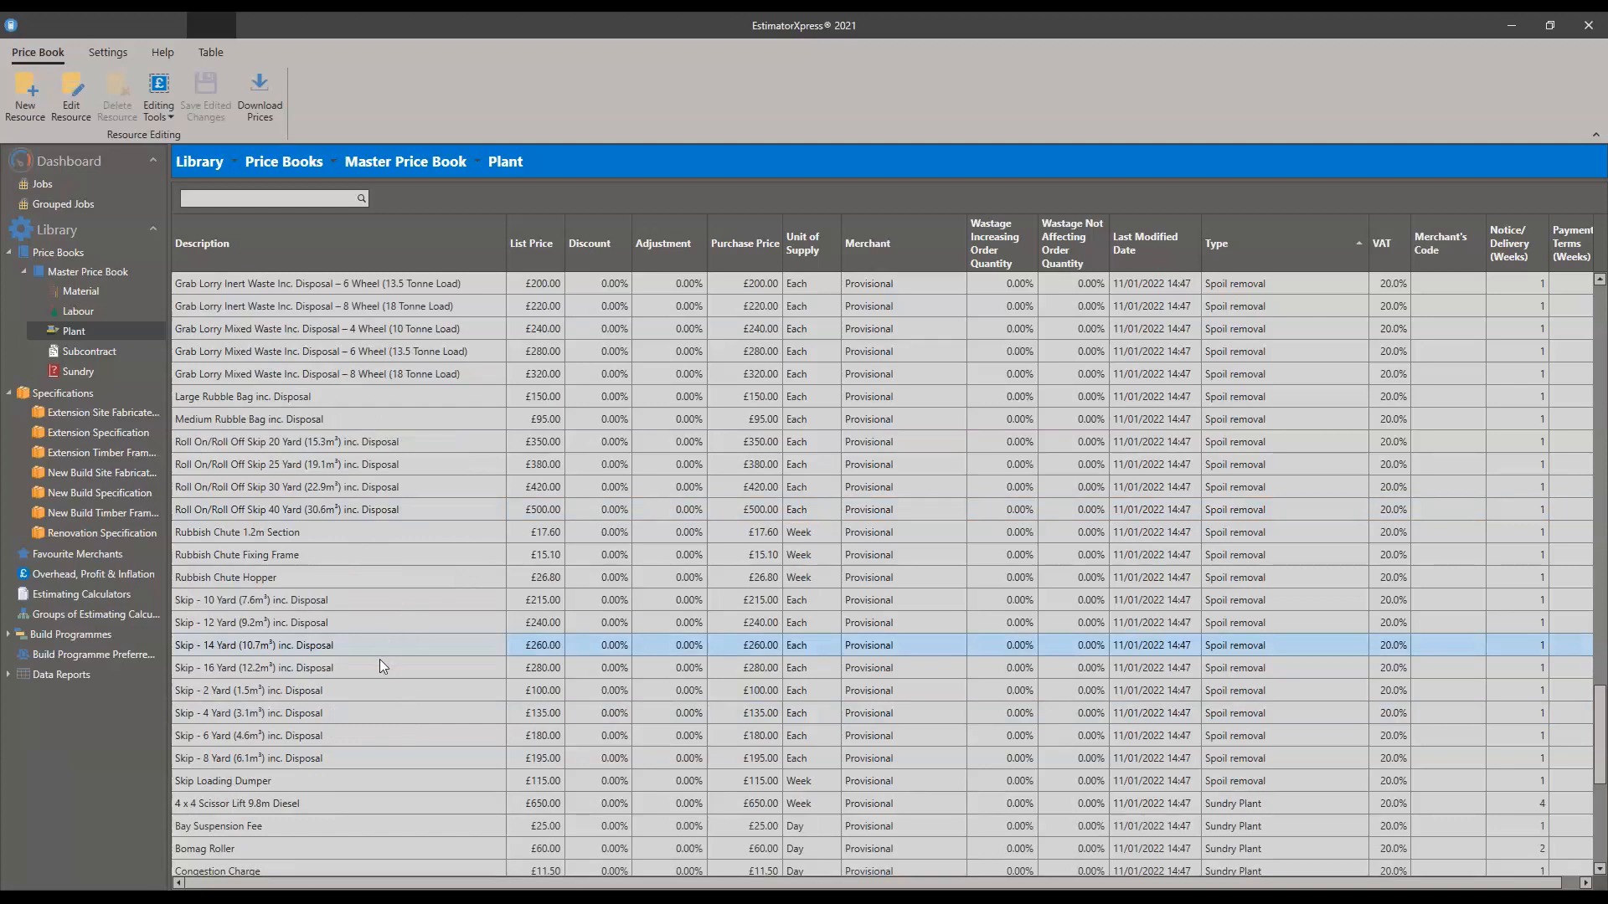
{"action": "left_click", "coordinate": [390, 603]}
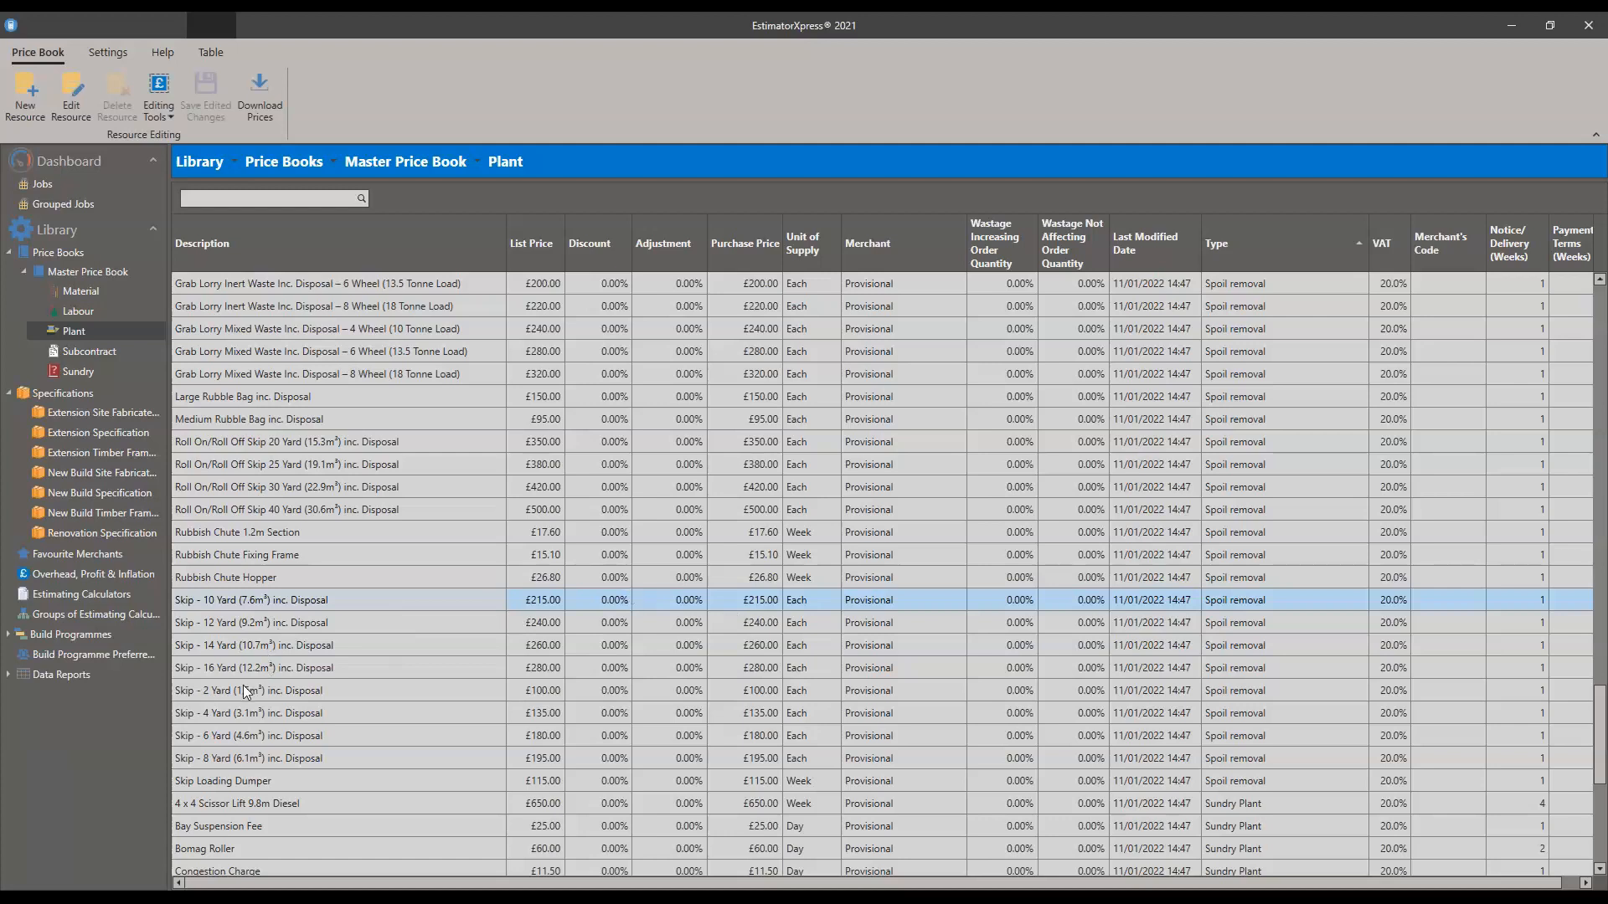
{"action": "left_click", "coordinate": [324, 759]}
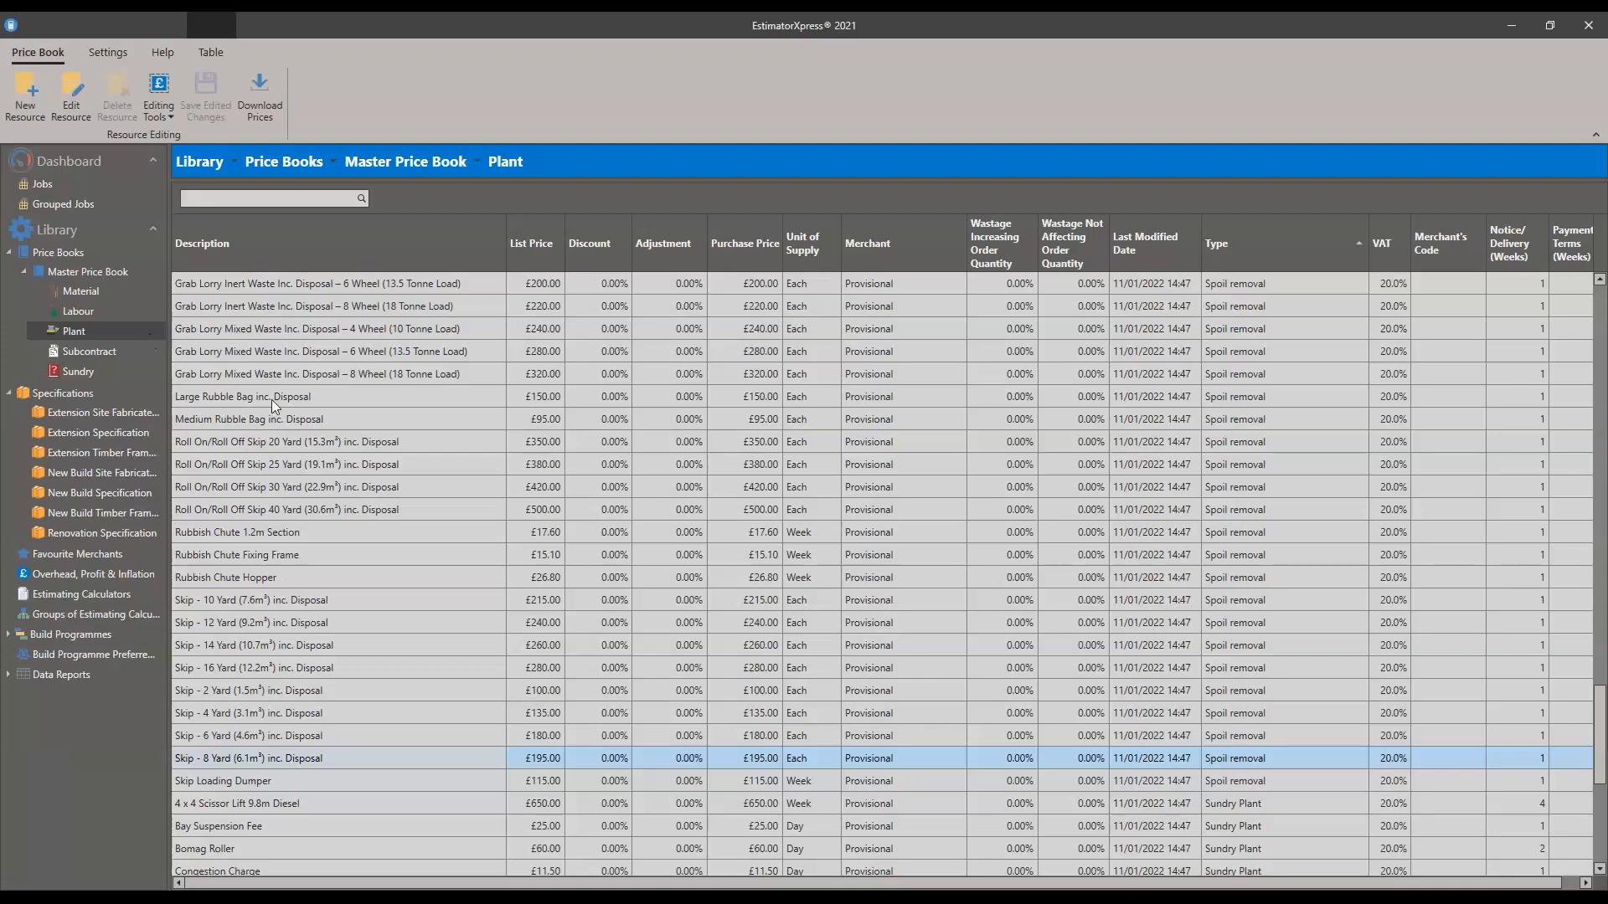
Step: Examine the Congestion Charge and Daily Parking Fee entries among the sundry plant resources
{"action": "scroll", "coordinate": [349, 489], "scroll_direction": "down", "scroll_amount": 3}
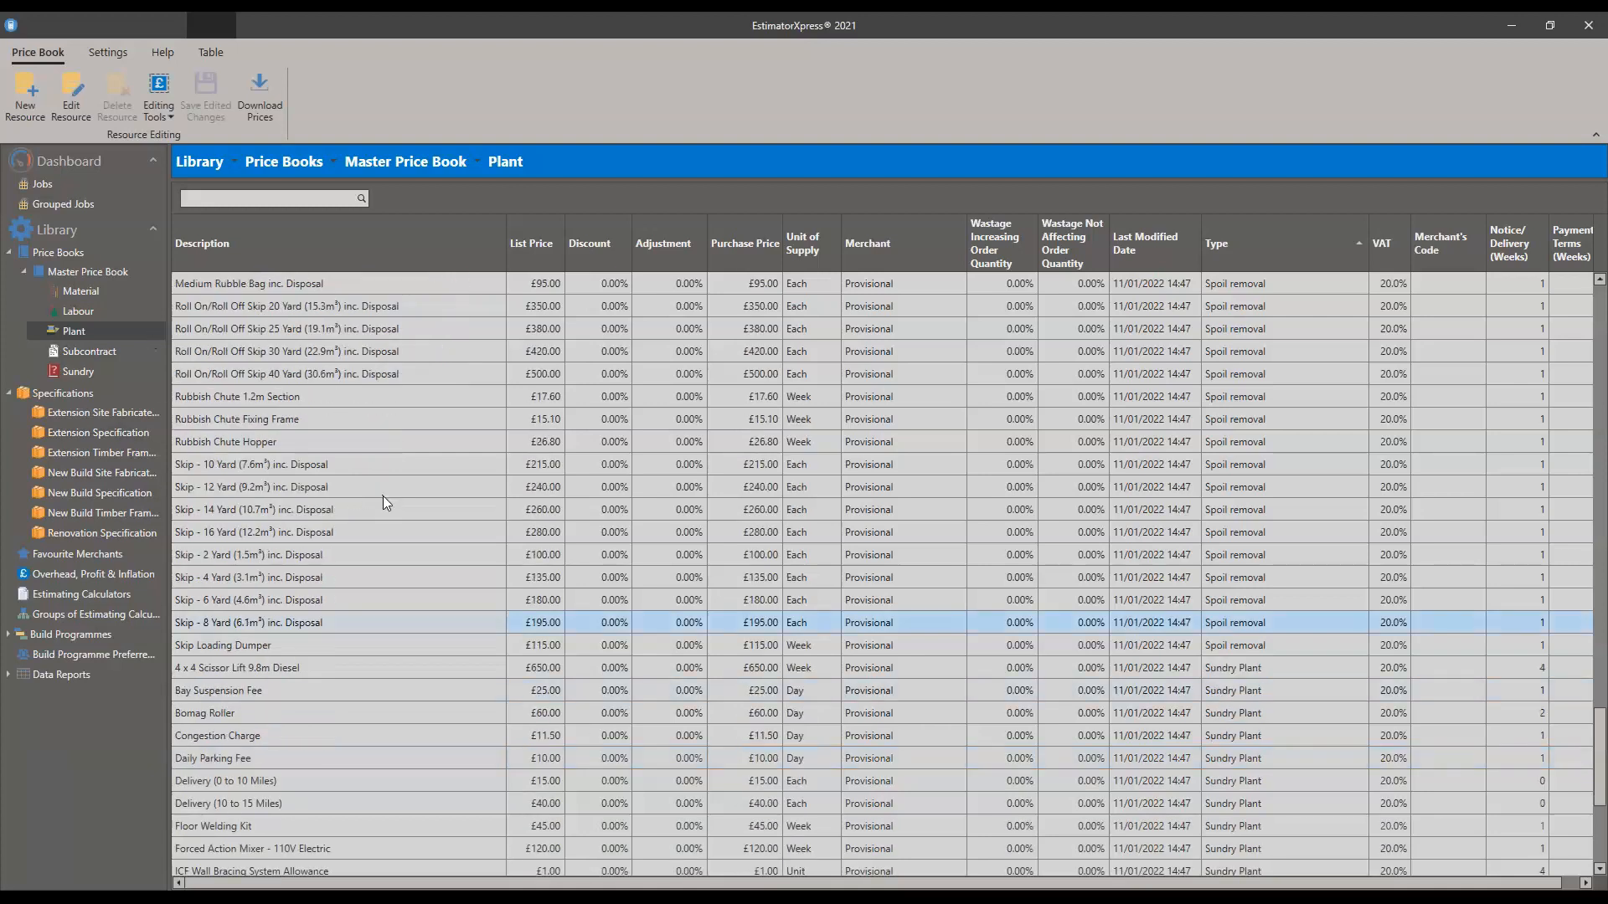
{"action": "scroll", "coordinate": [385, 515], "scroll_direction": "down", "scroll_amount": 1}
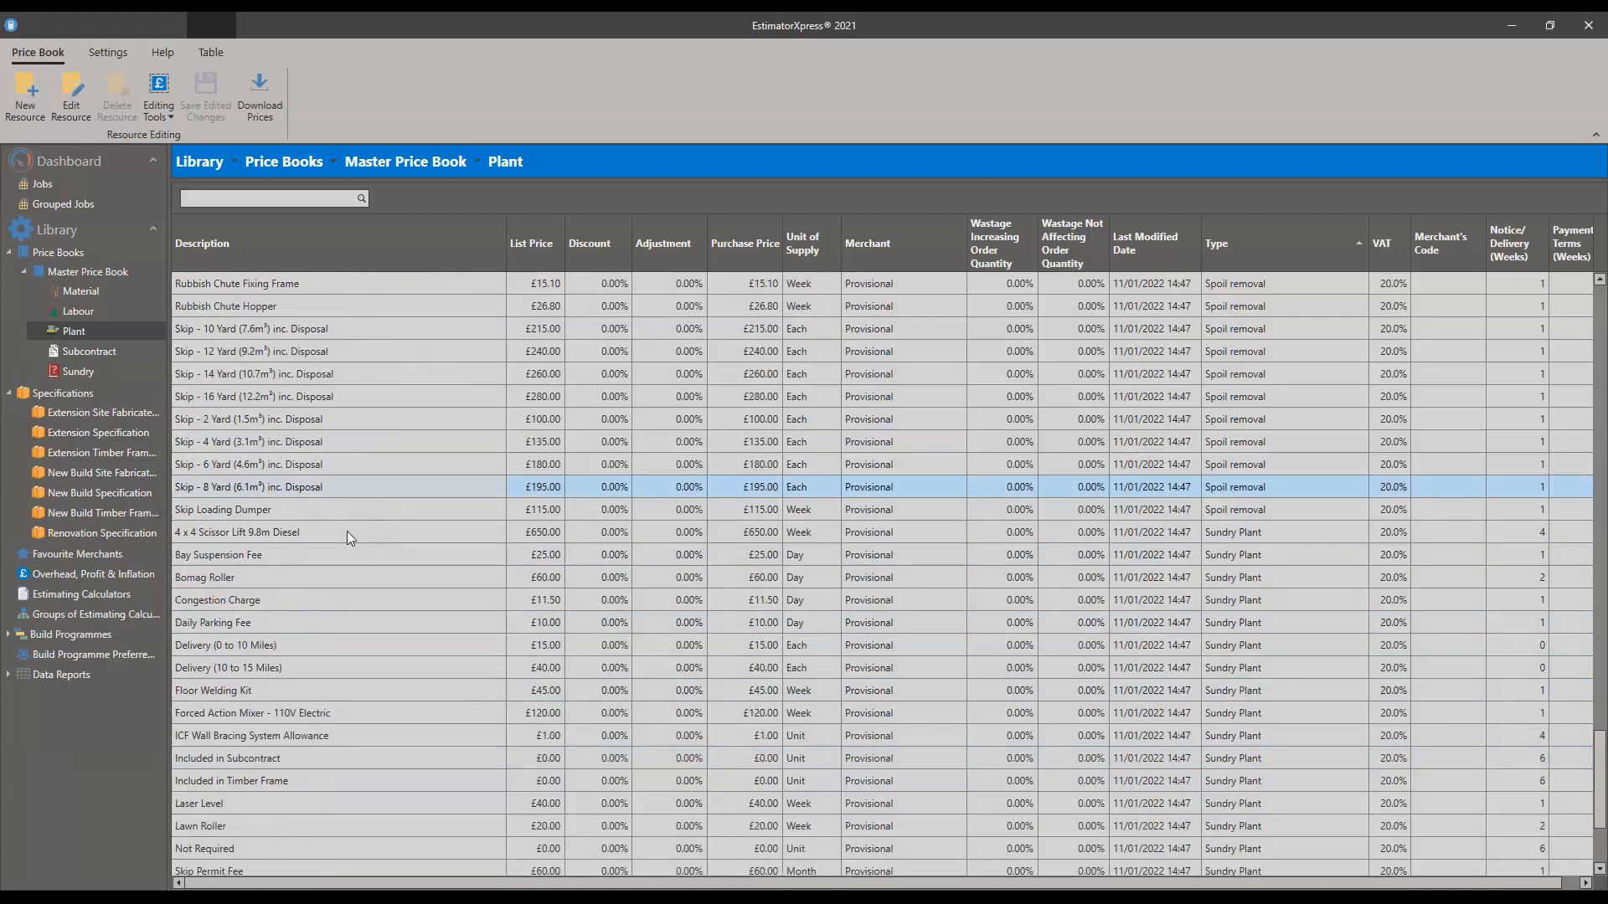
{"action": "scroll", "coordinate": [347, 531], "scroll_direction": "down", "scroll_amount": 1}
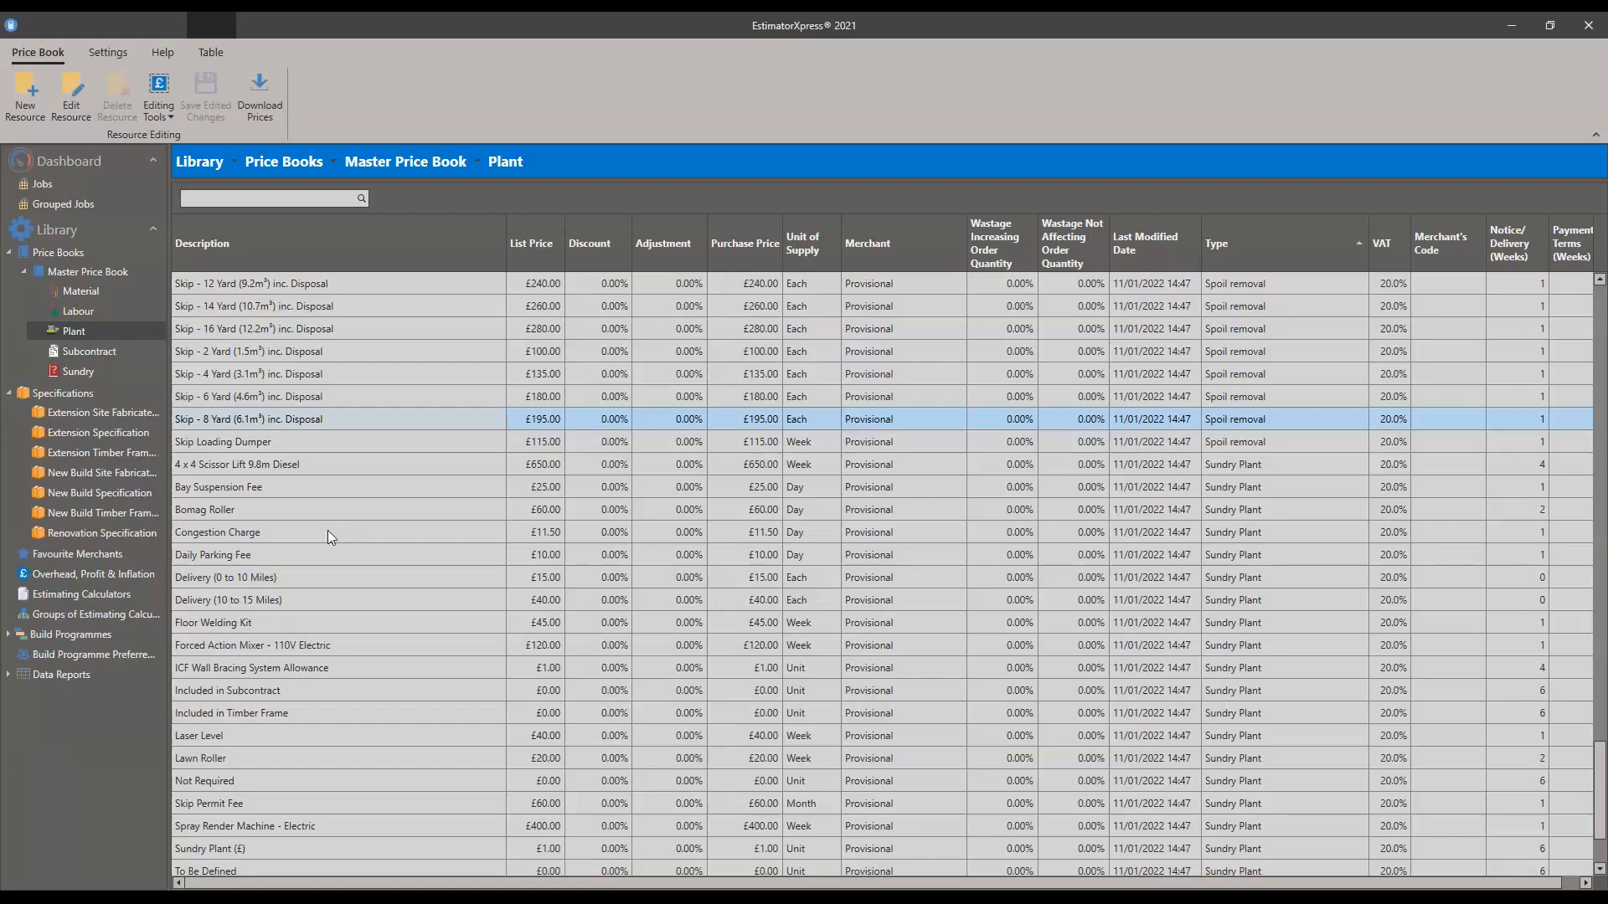
{"action": "left_click", "coordinate": [356, 530]}
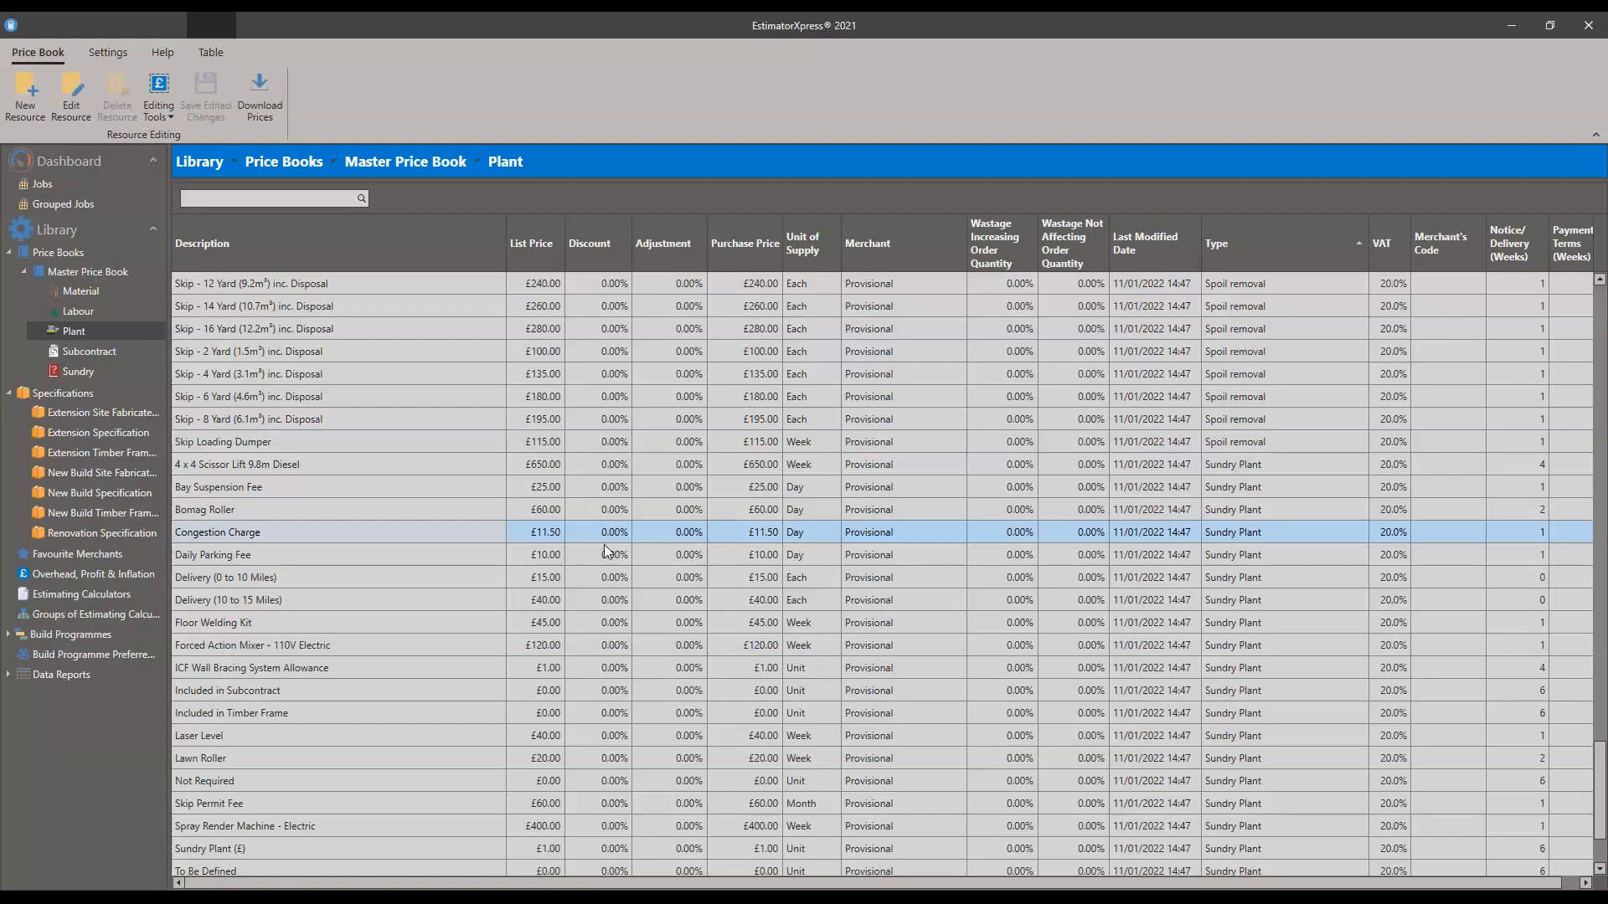
{"action": "left_click", "coordinate": [540, 553]}
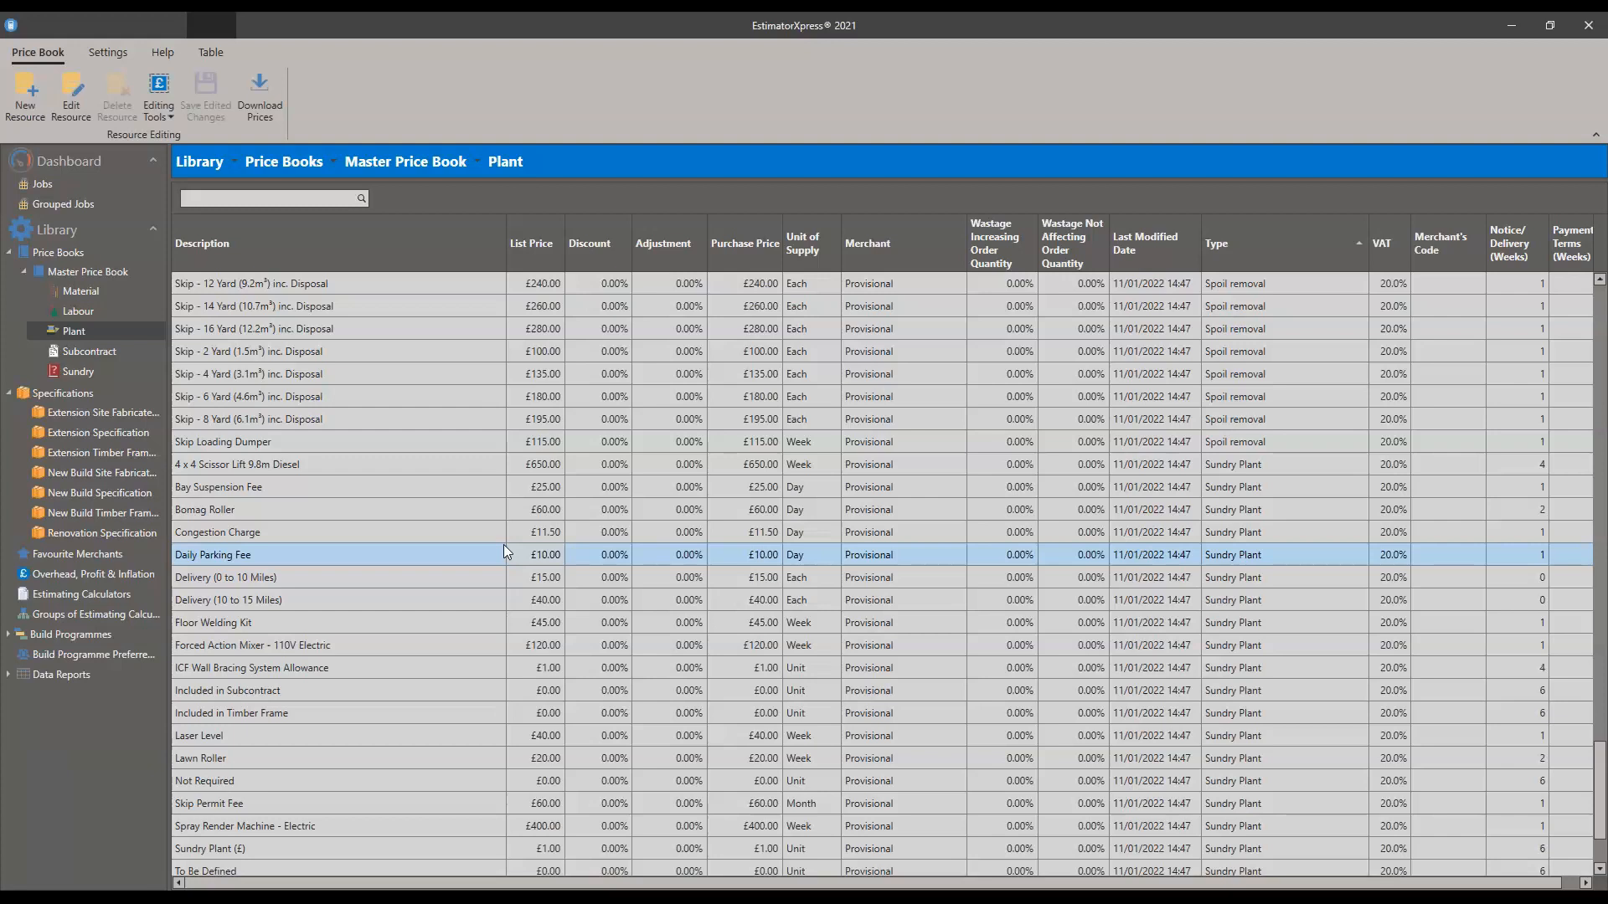
Step: Examine the Skip Permit Fee, ICF Wall Bracing System Allowance and Included in Subcontract entries in the sundry plant
{"action": "scroll", "coordinate": [558, 600], "scroll_direction": "down", "scroll_amount": 2}
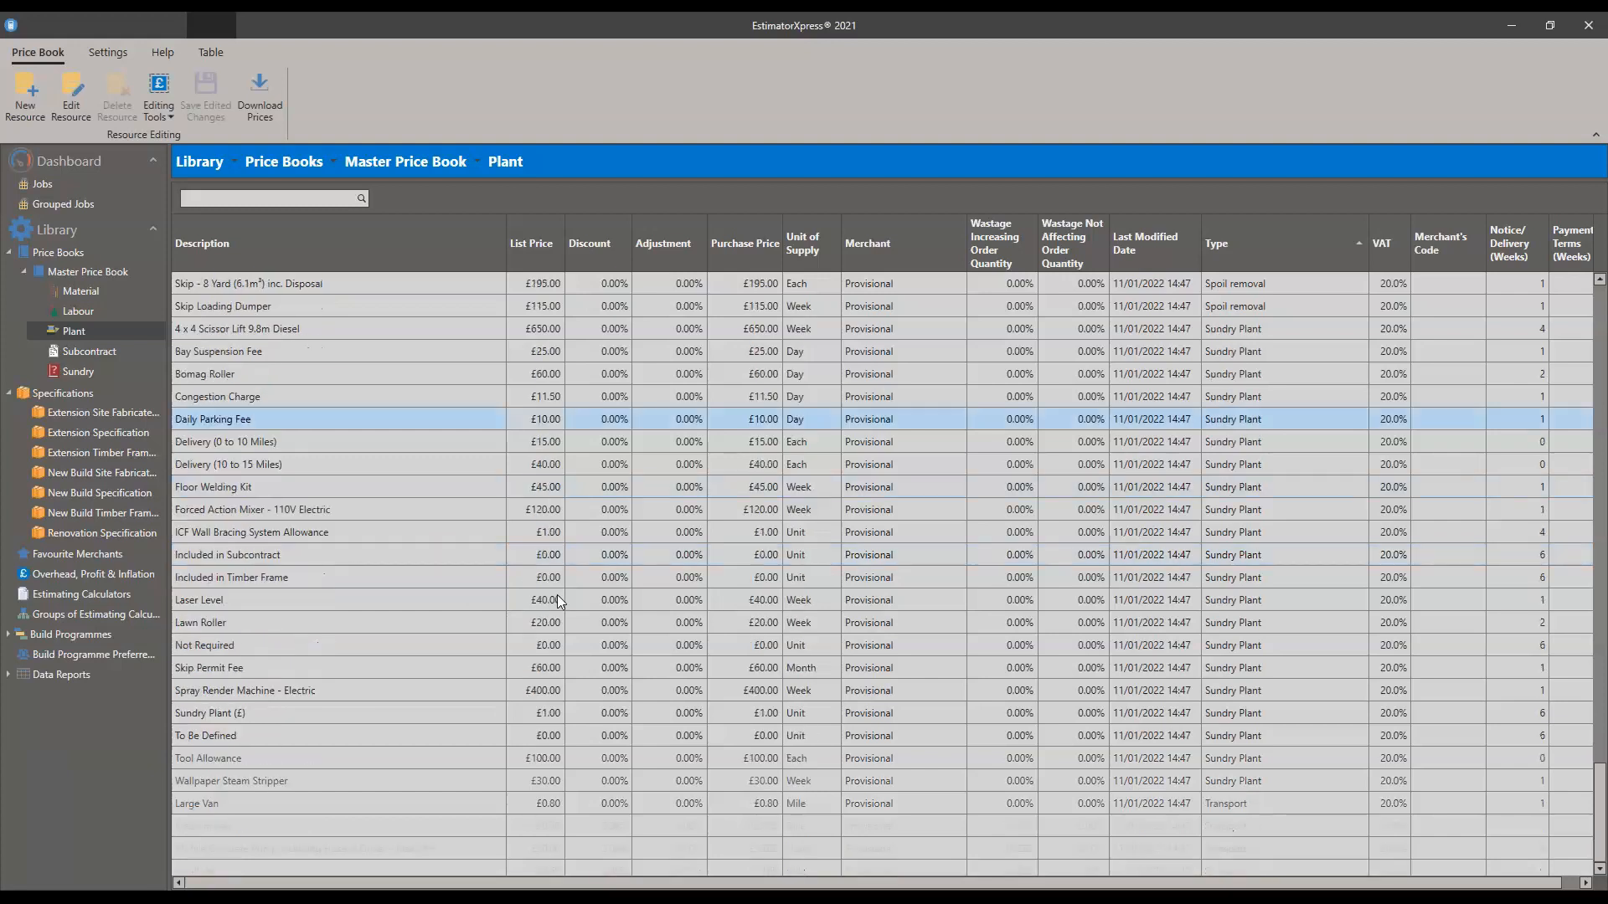
{"action": "left_click", "coordinate": [540, 661]}
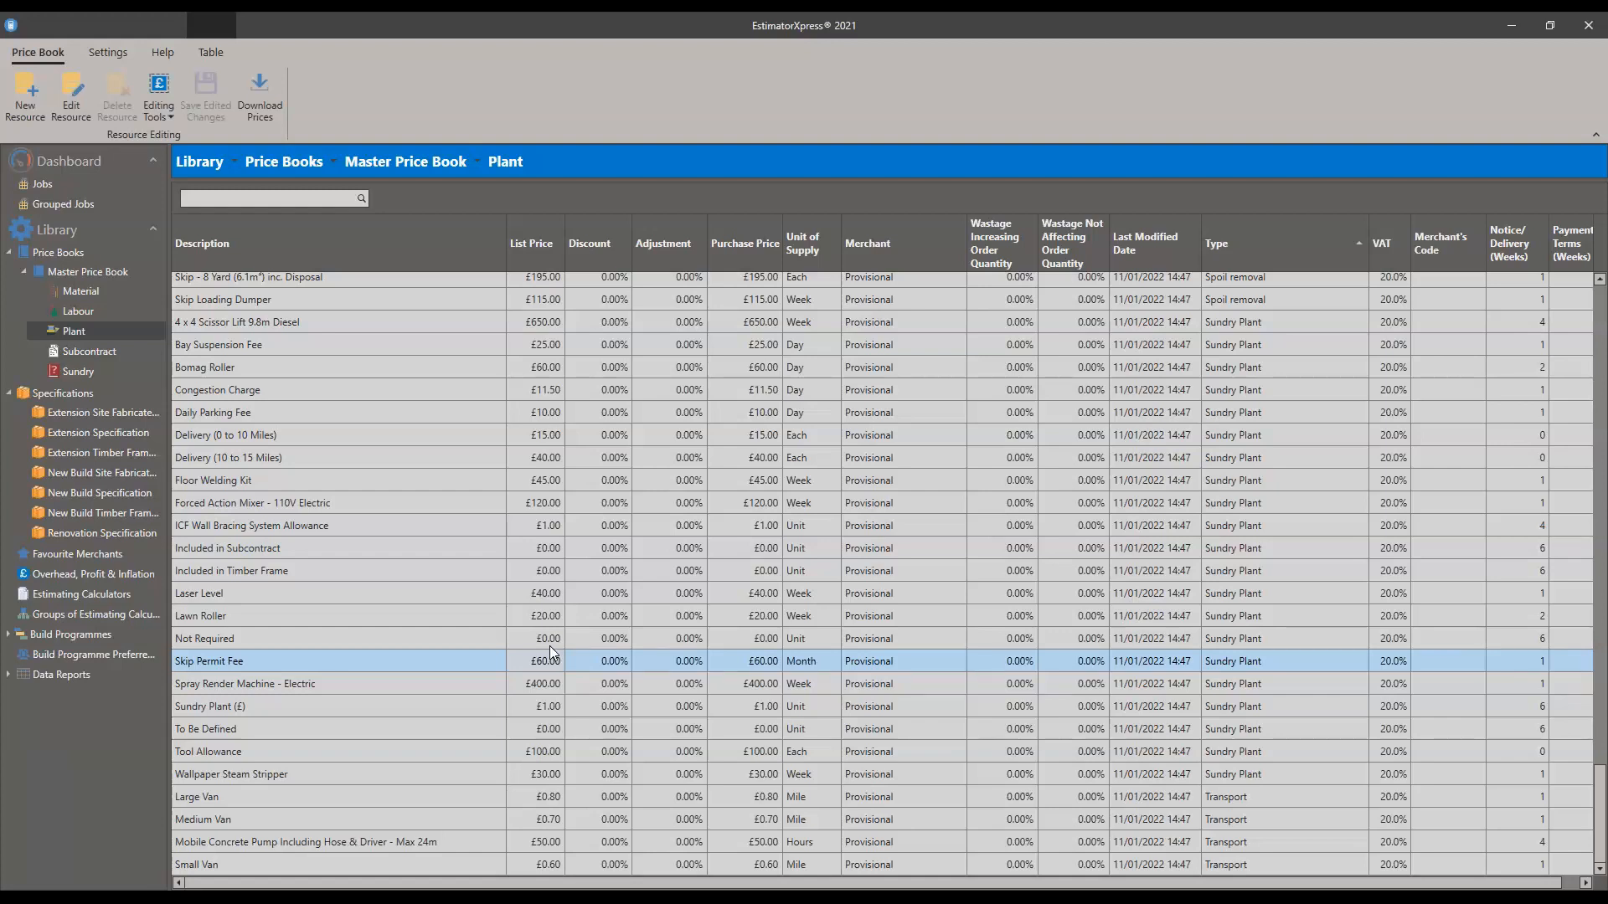
{"action": "left_click", "coordinate": [540, 529]}
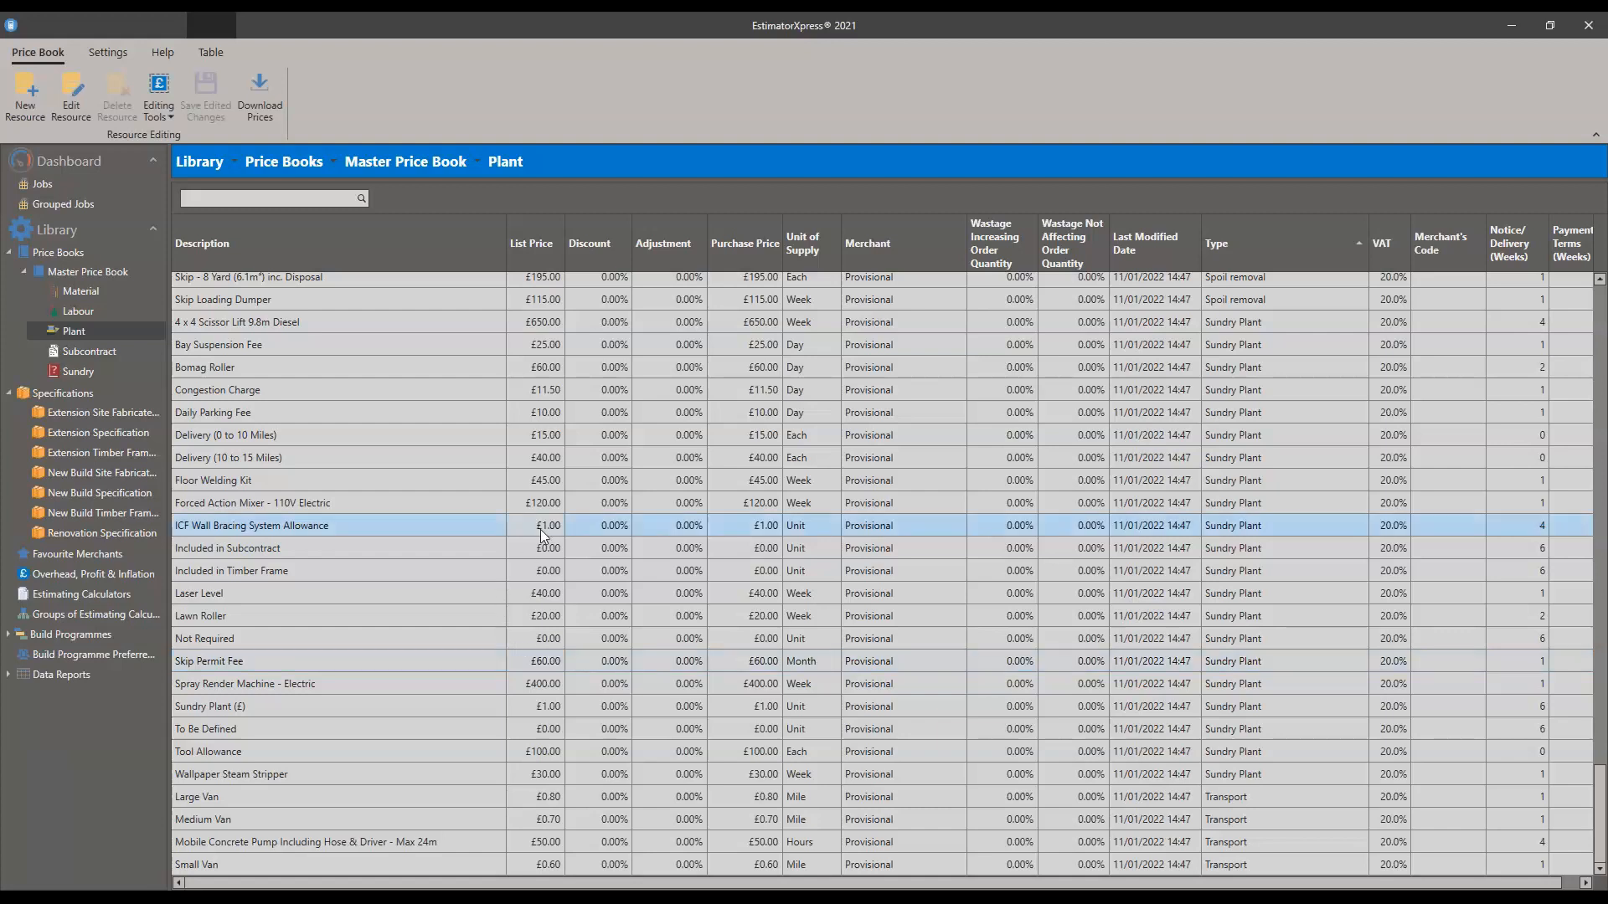
{"action": "left_click", "coordinate": [526, 546]}
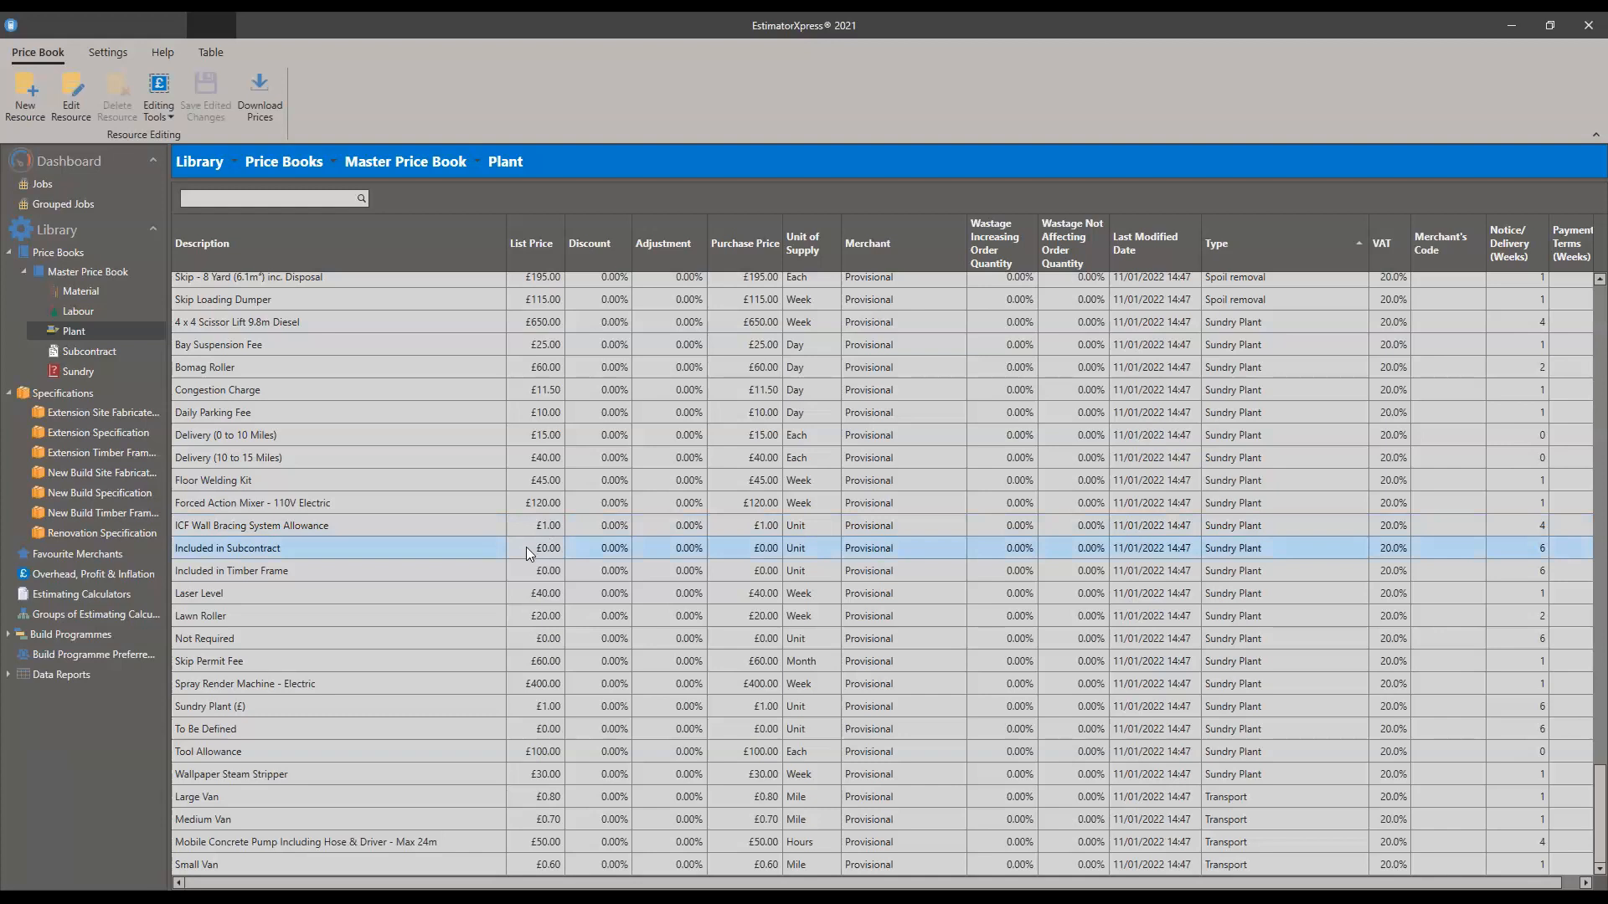
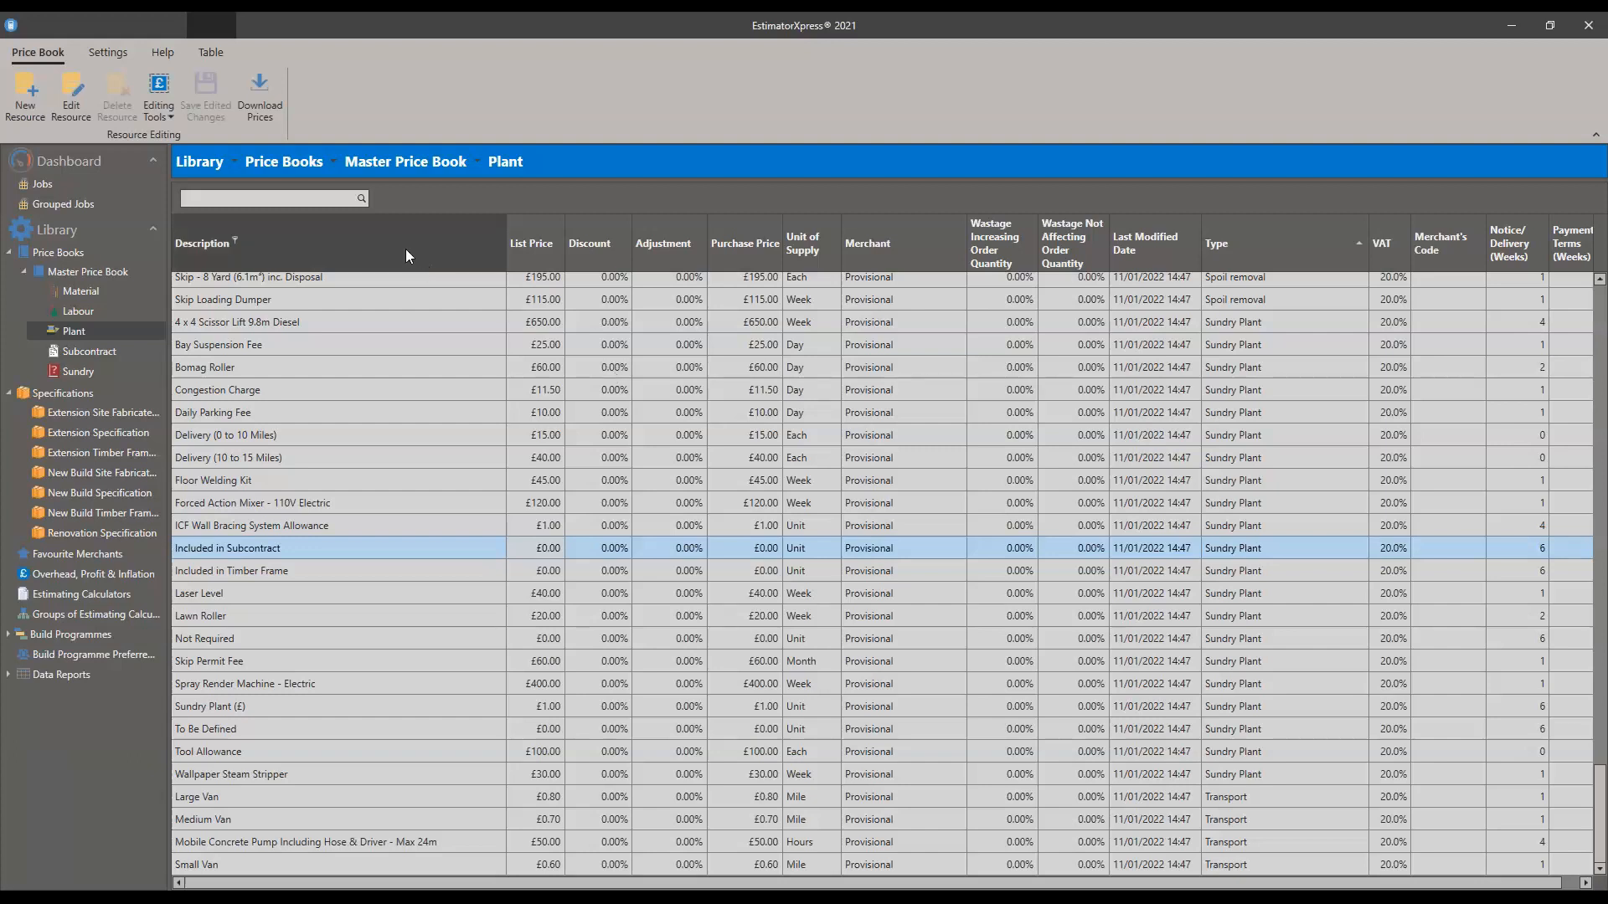
Step: Open the master price book's subcontract resources and review the Bricklaying Quotation and the budget prices for electrical installation and plumbing and heating
{"action": "left_click", "coordinate": [80, 350]}
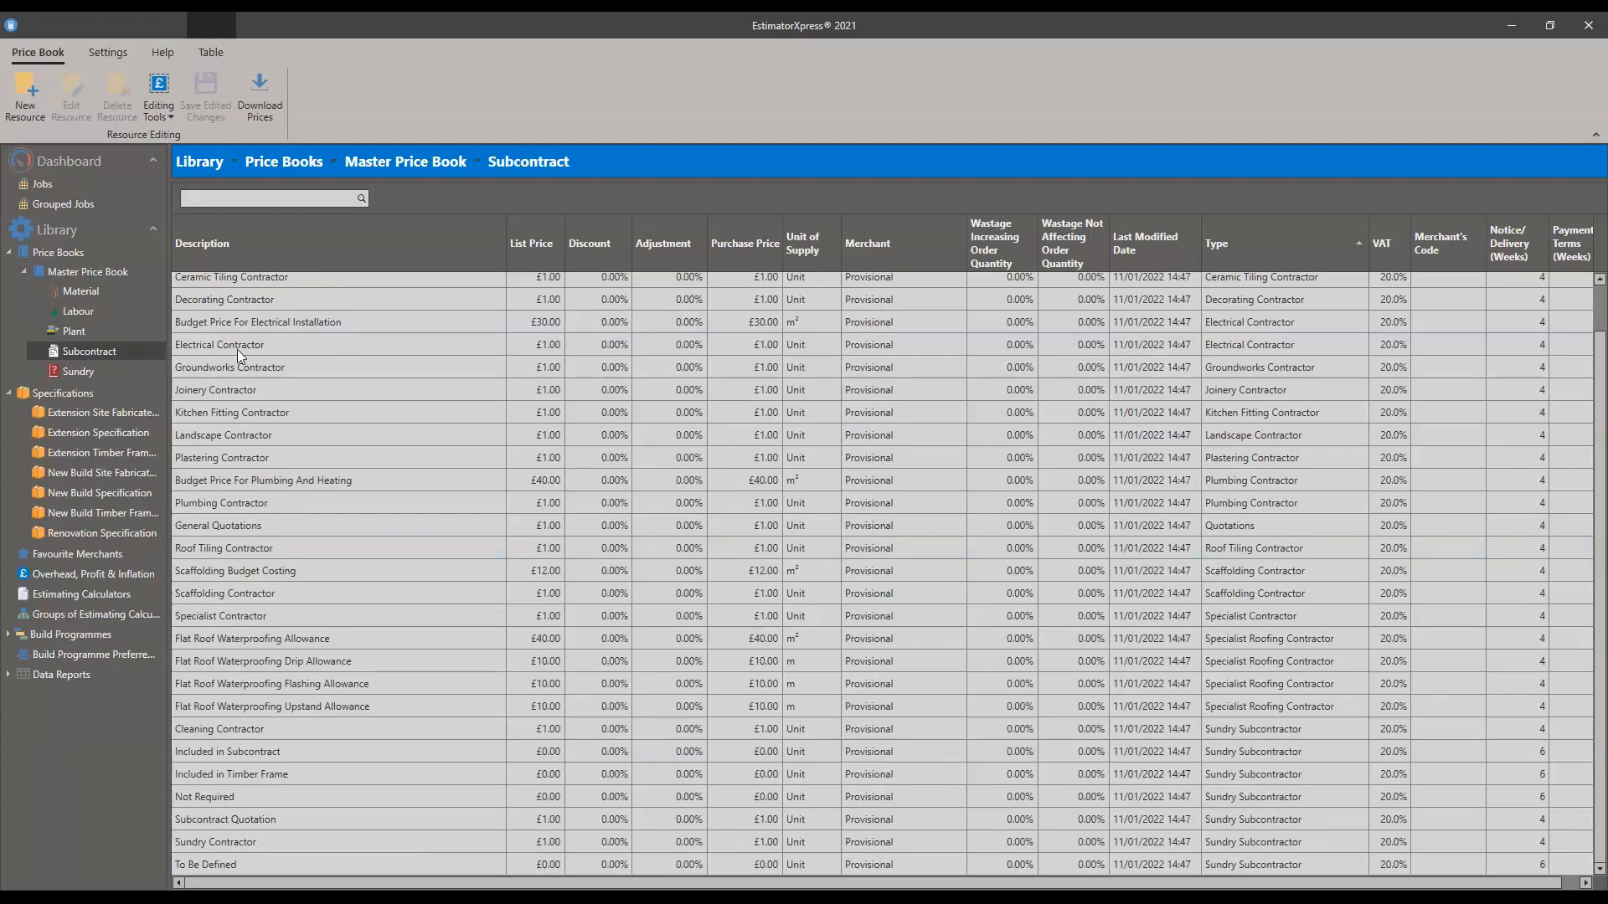
{"action": "scroll", "coordinate": [646, 449], "scroll_direction": "up", "scroll_amount": 1}
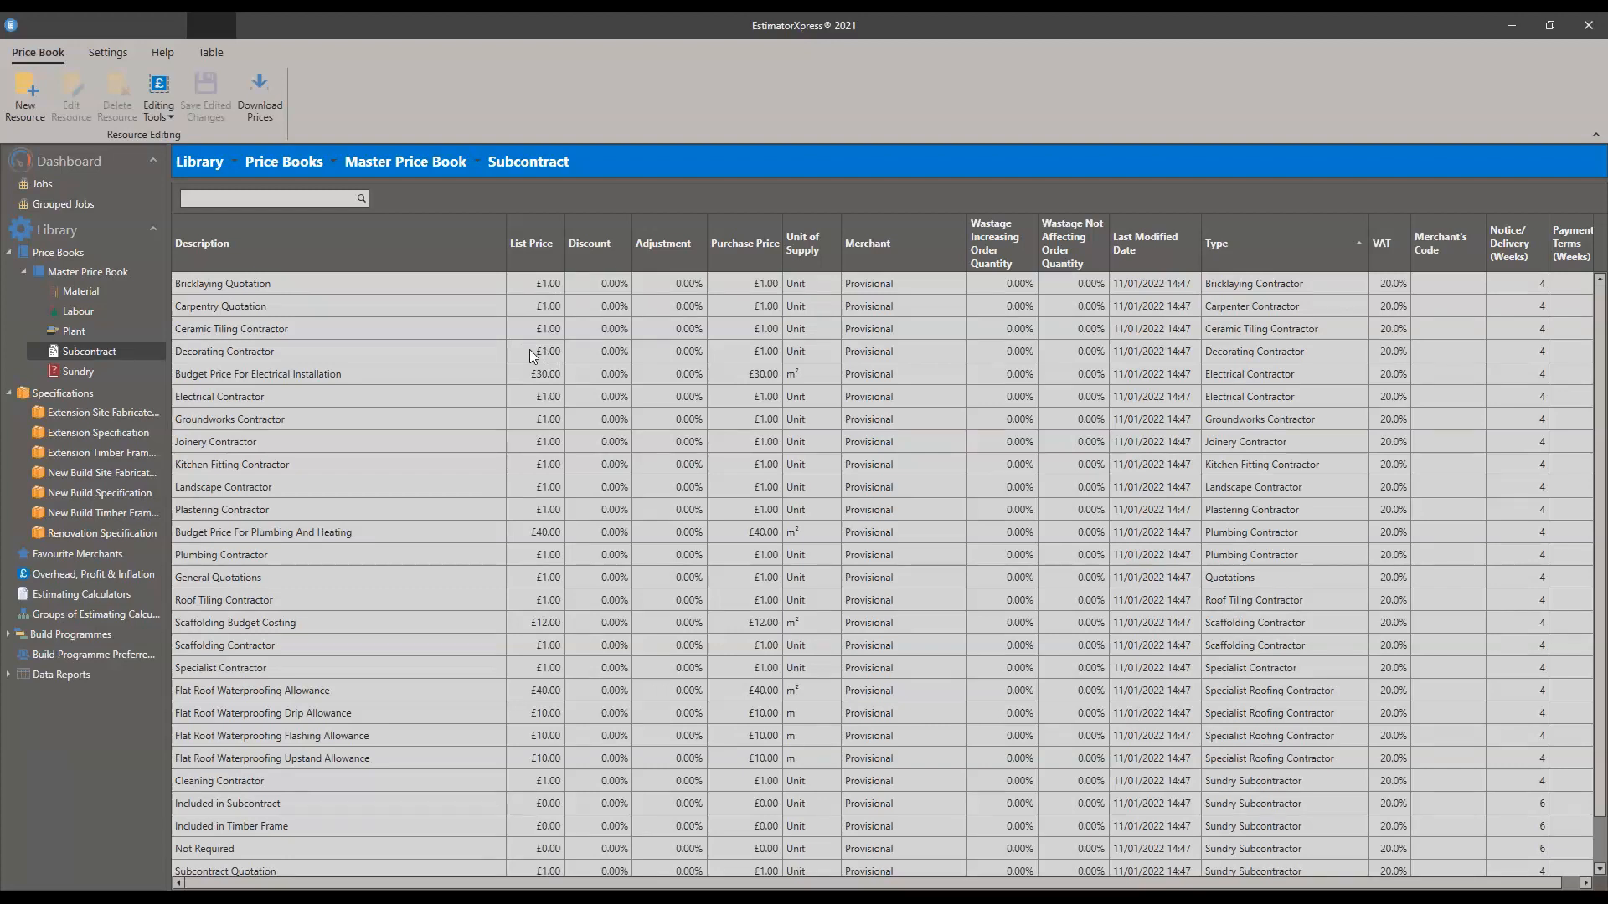
{"action": "left_click", "coordinate": [552, 285]}
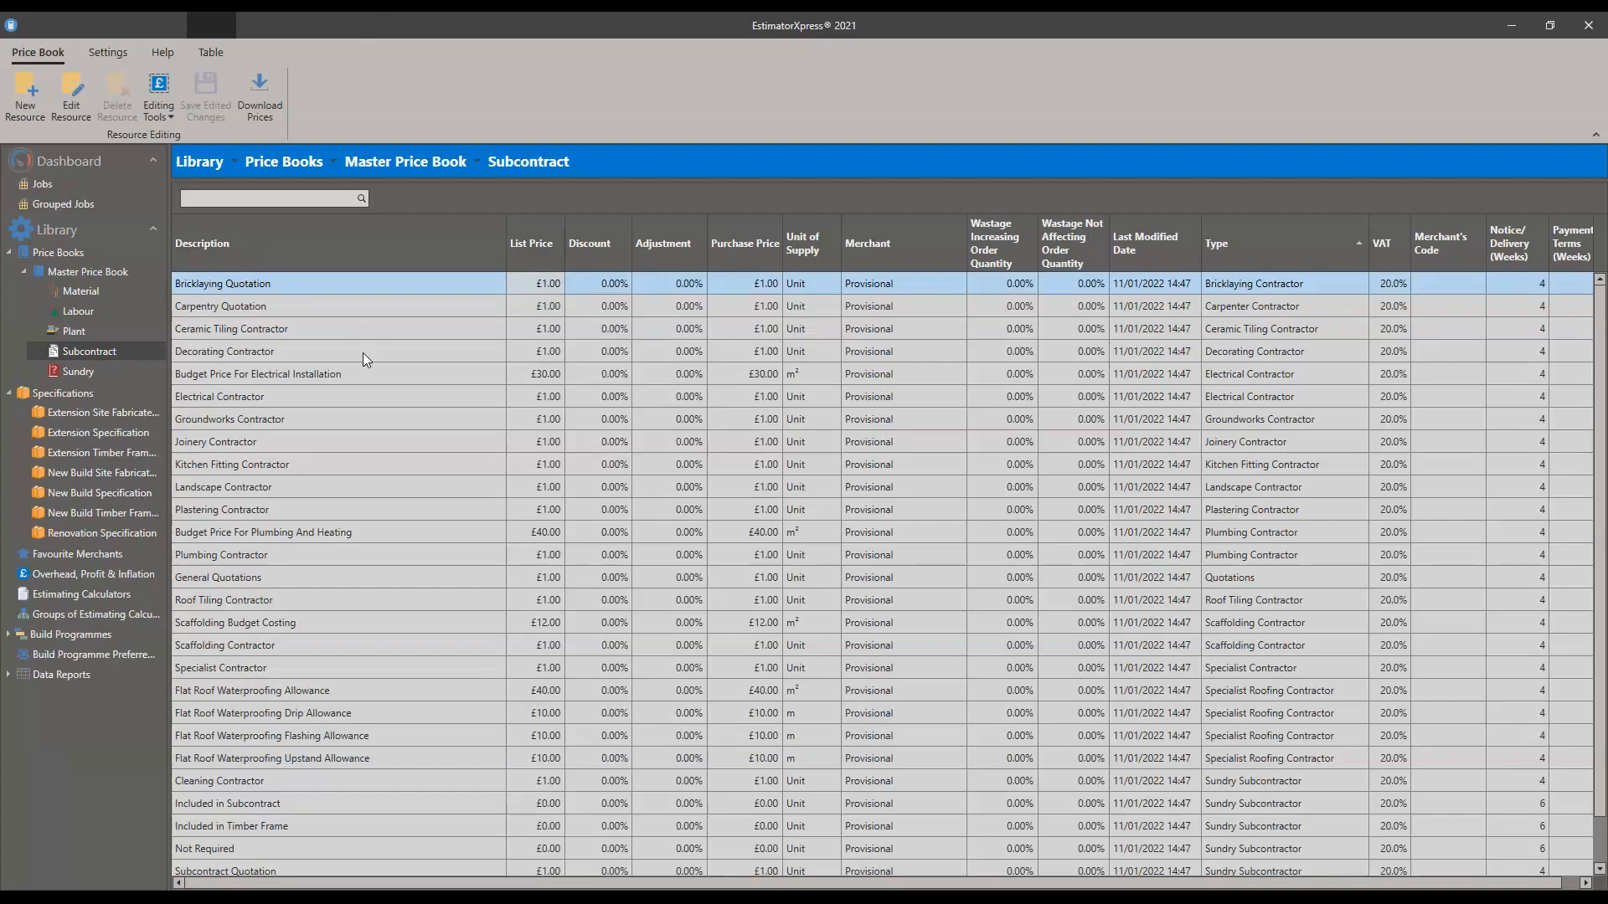
{"action": "left_click", "coordinate": [373, 377]}
{"action": "left_click", "coordinate": [532, 536]}
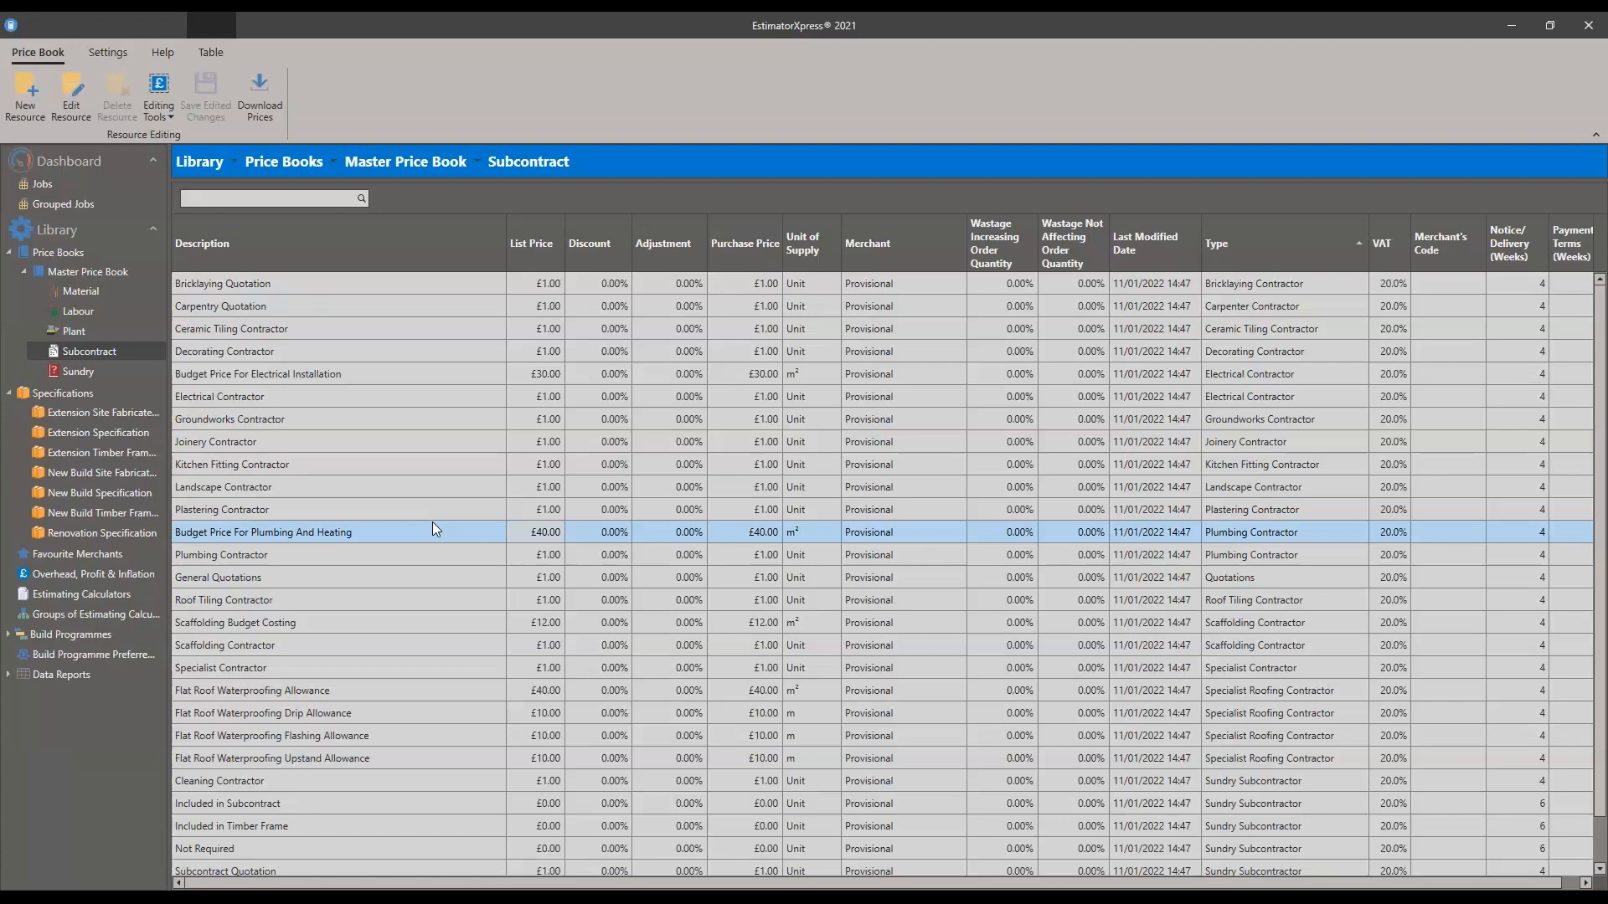
Step: Review the Scaffolding Budget Costing and the flat roof waterproofing allowances, ending with Flat Roof Waterproofing Allowance selected
{"action": "left_click", "coordinate": [452, 628]}
{"action": "scroll", "coordinate": [489, 618], "scroll_direction": "down", "scroll_amount": 1}
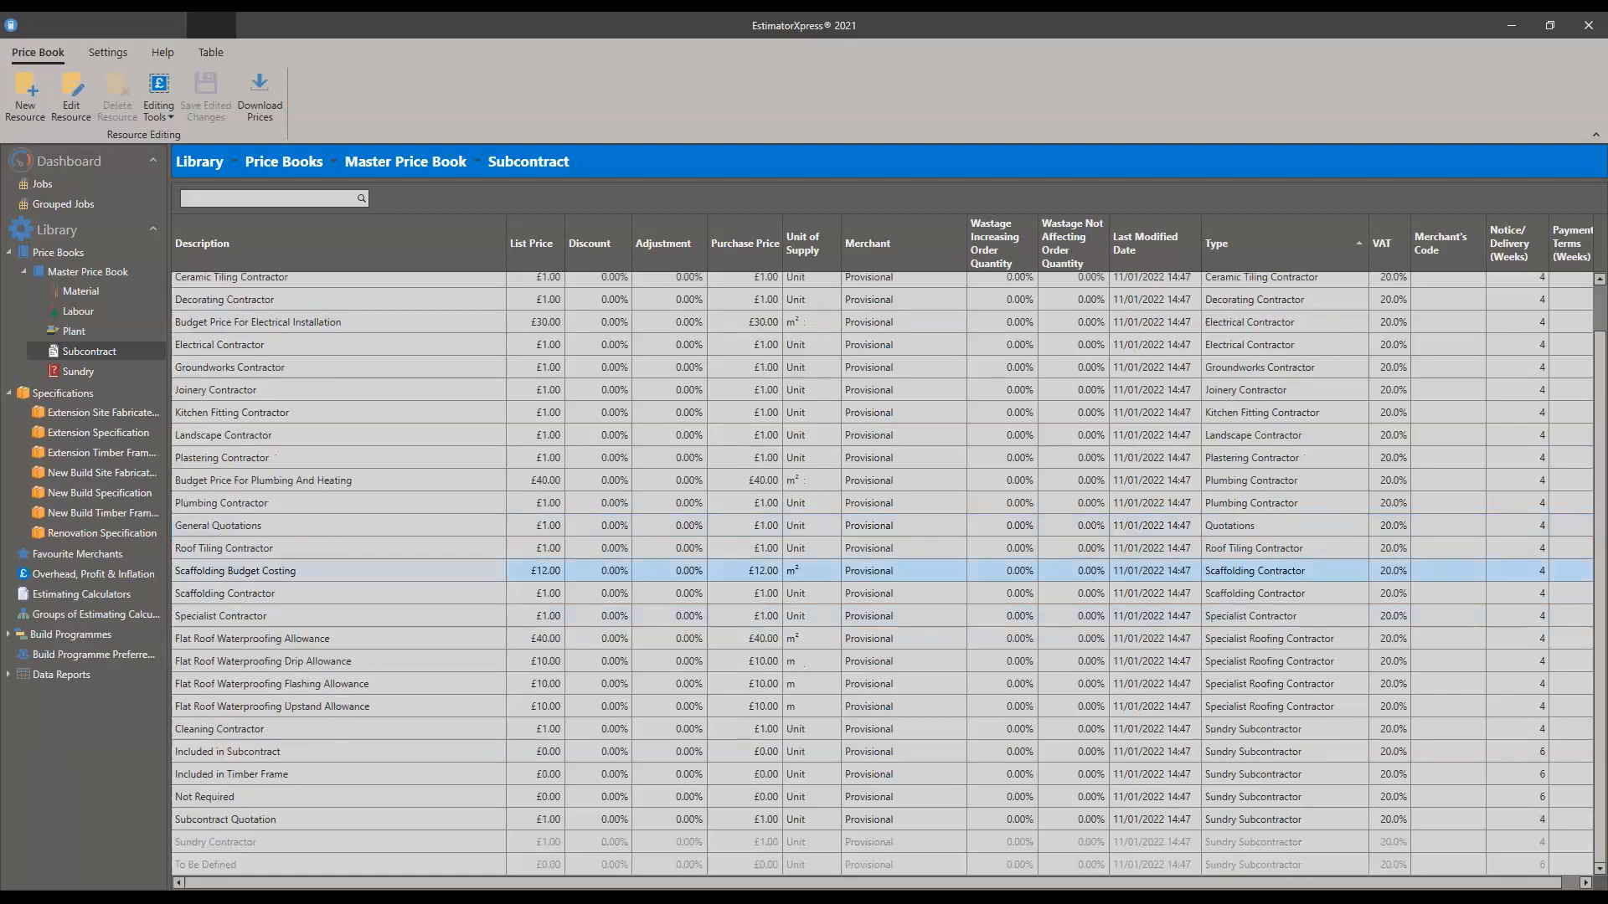
{"action": "left_click", "coordinate": [445, 645]}
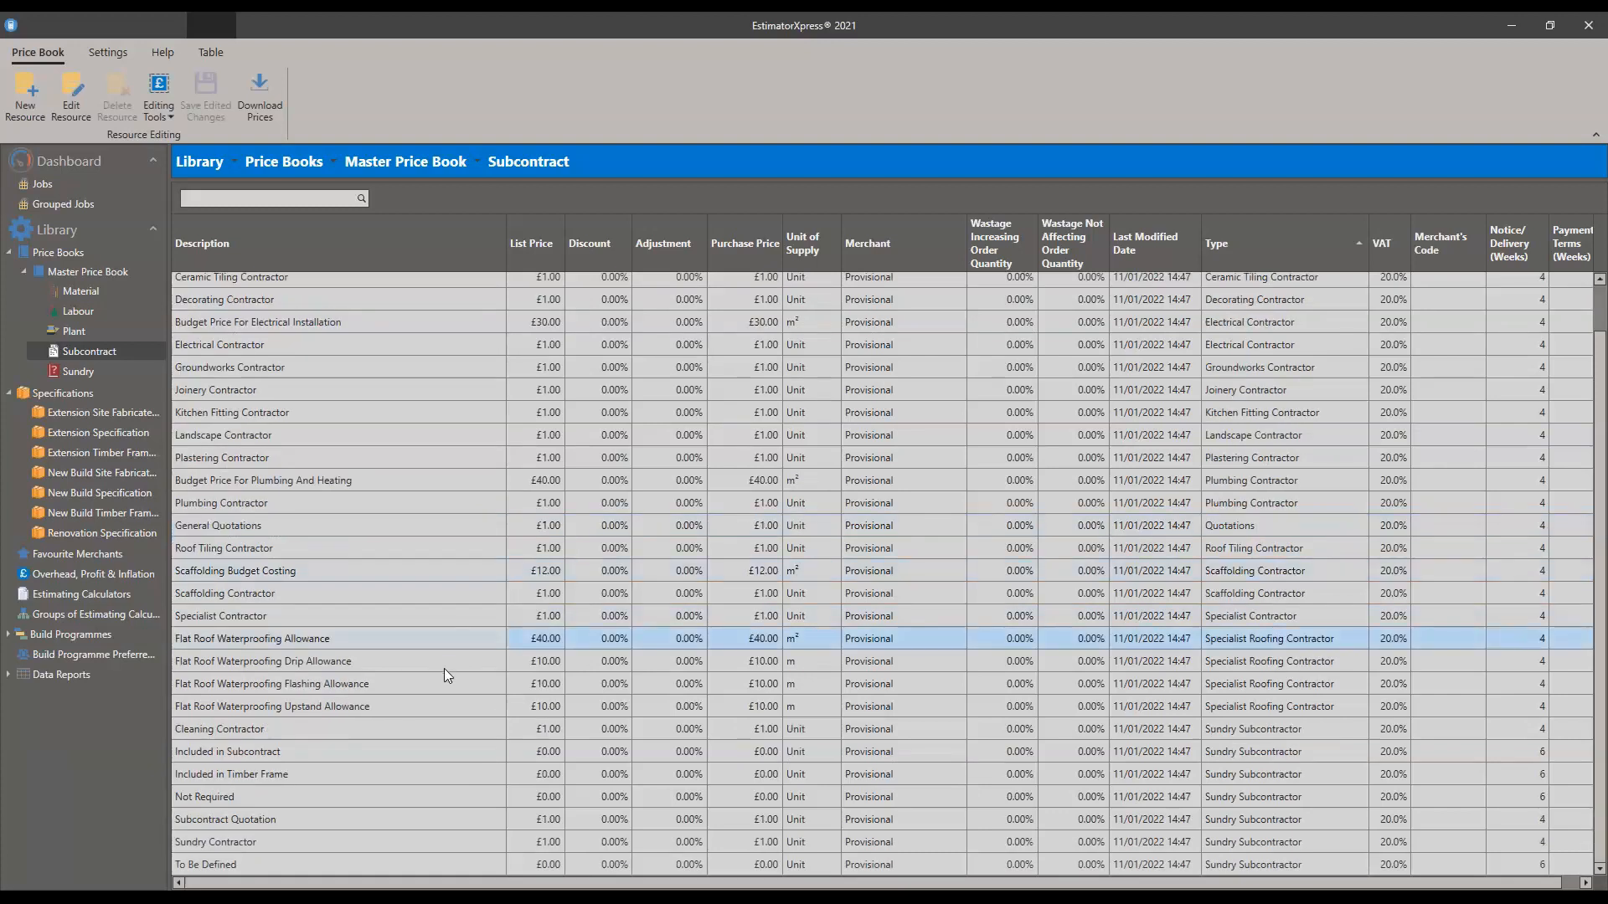
{"action": "left_click", "coordinate": [440, 704]}
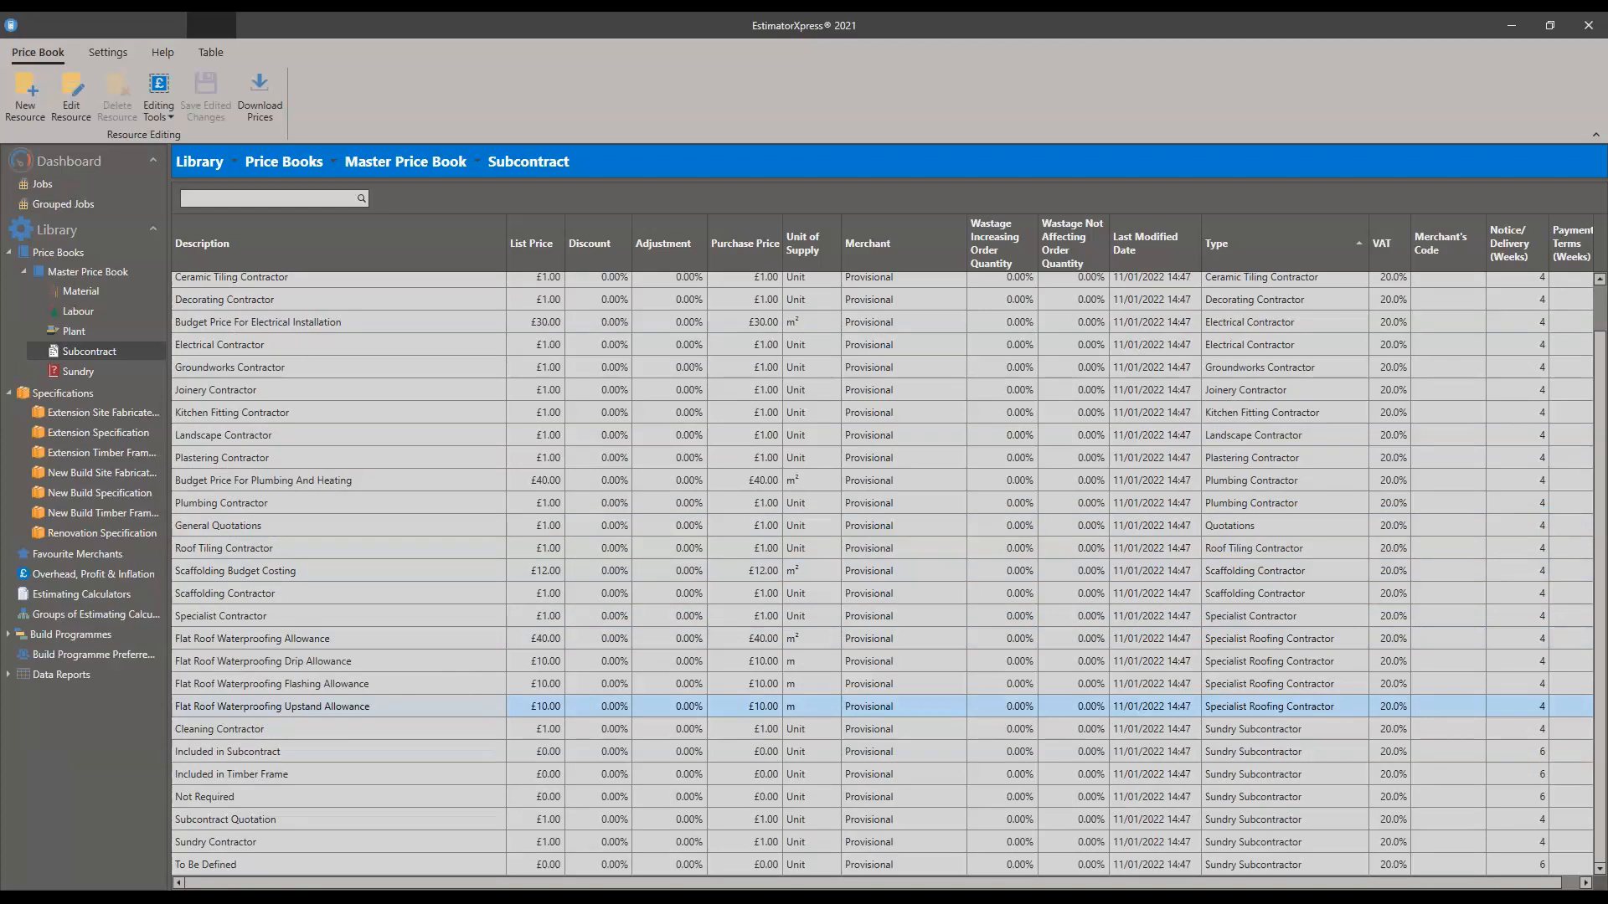
{"action": "left_click", "coordinate": [442, 637]}
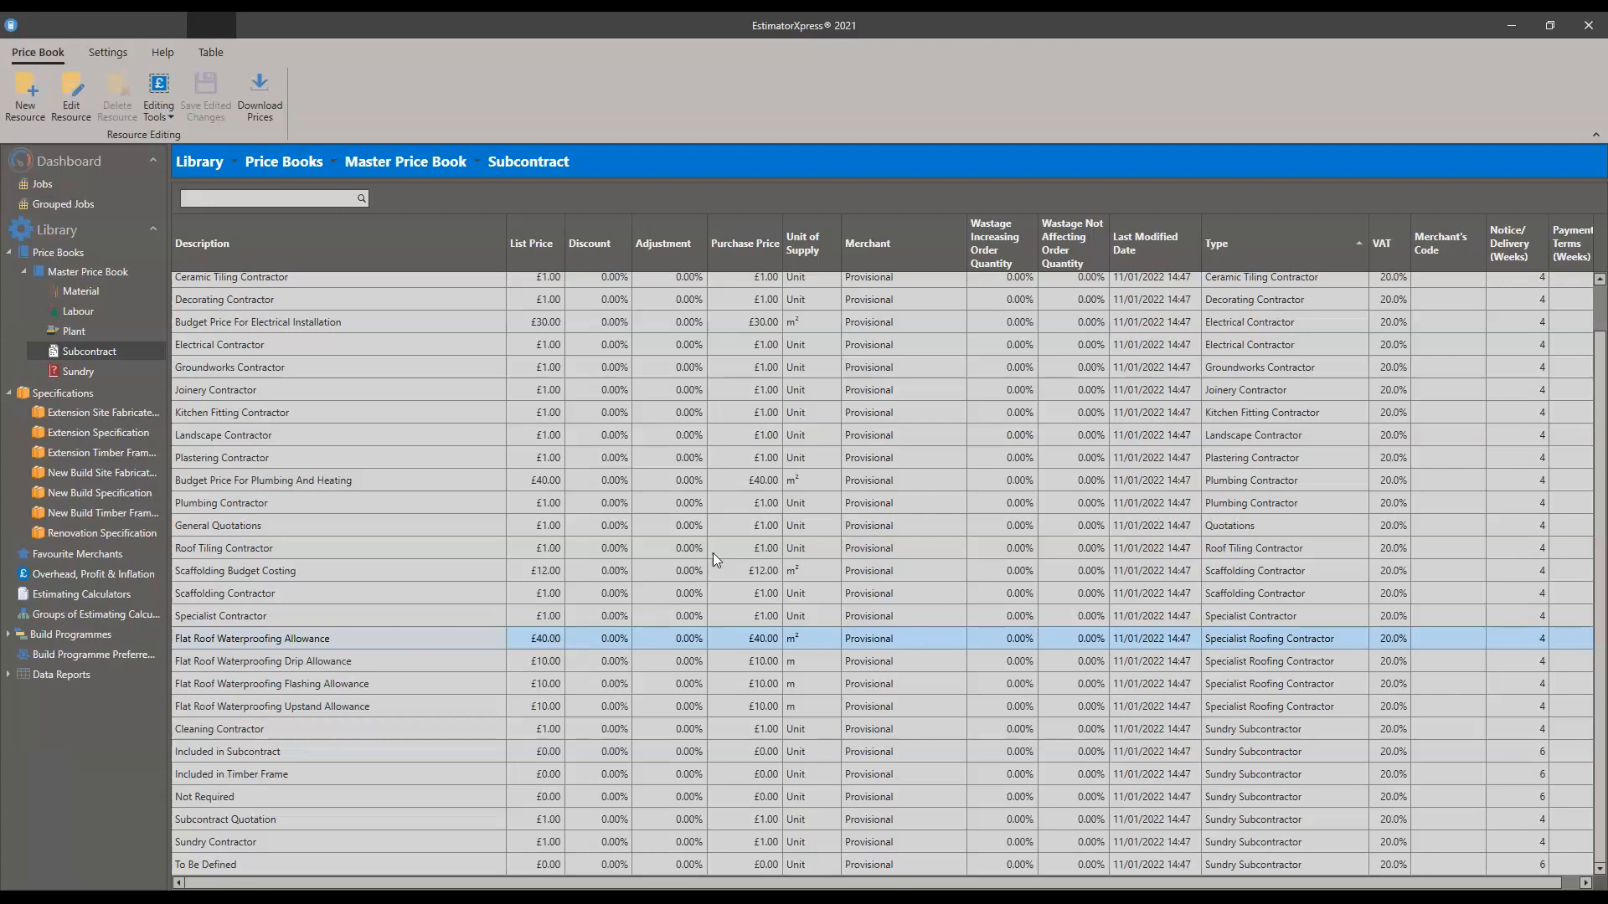
Step: Open the master price book's sundry resources and review the site set-up costs, selecting Telecom Set Up Costs
{"action": "scroll", "coordinate": [713, 554], "scroll_direction": "up", "scroll_amount": 1}
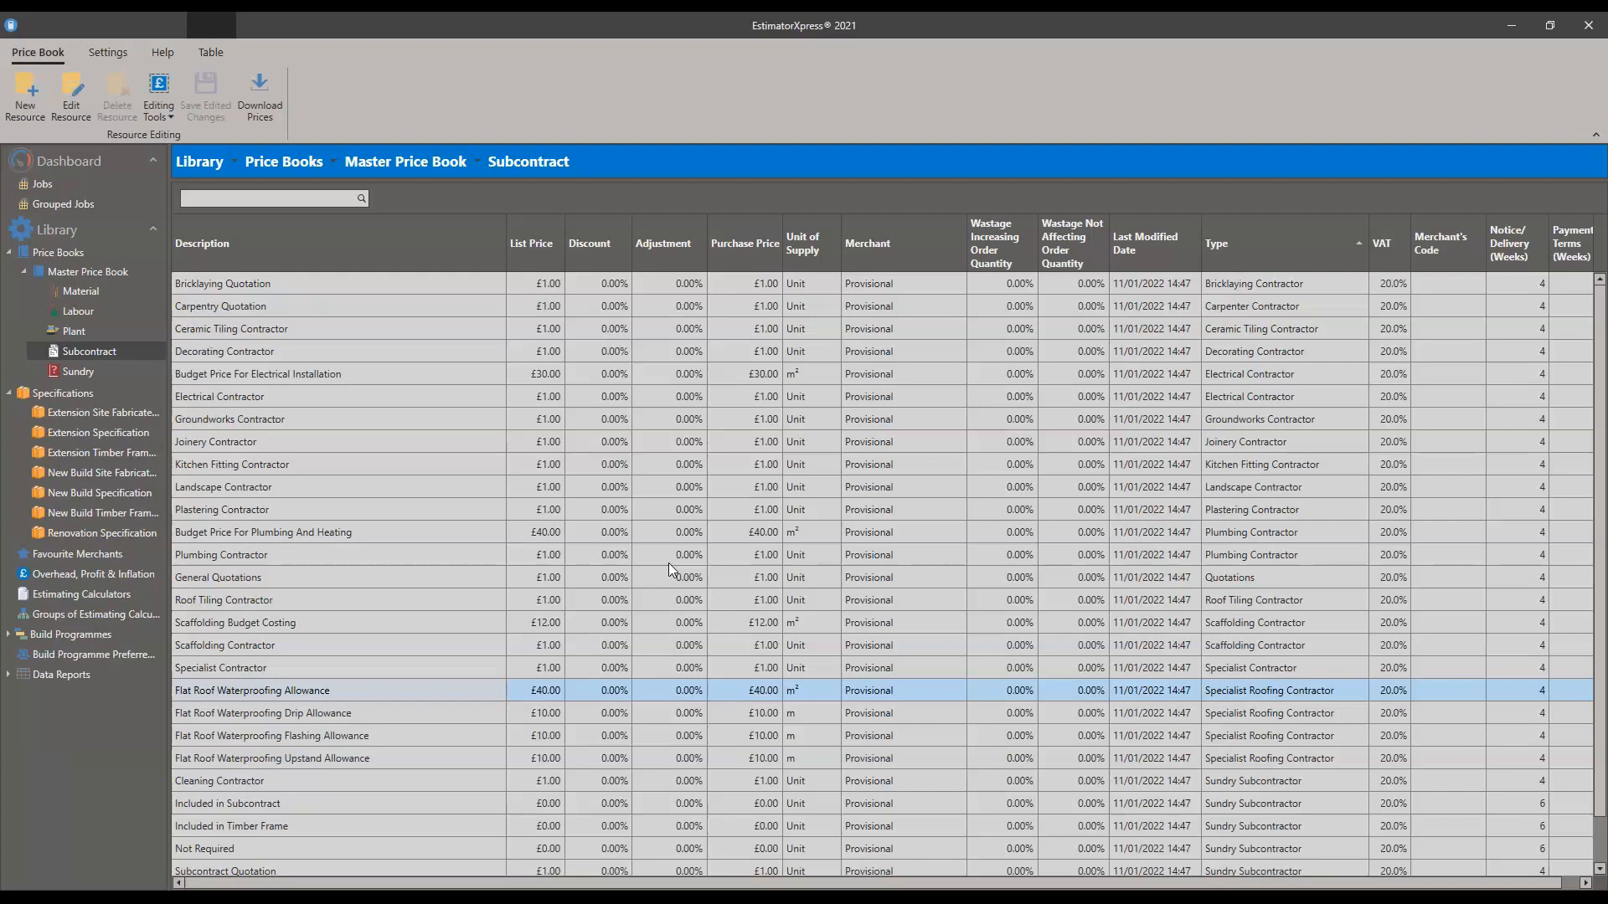
{"action": "left_click", "coordinate": [65, 374]}
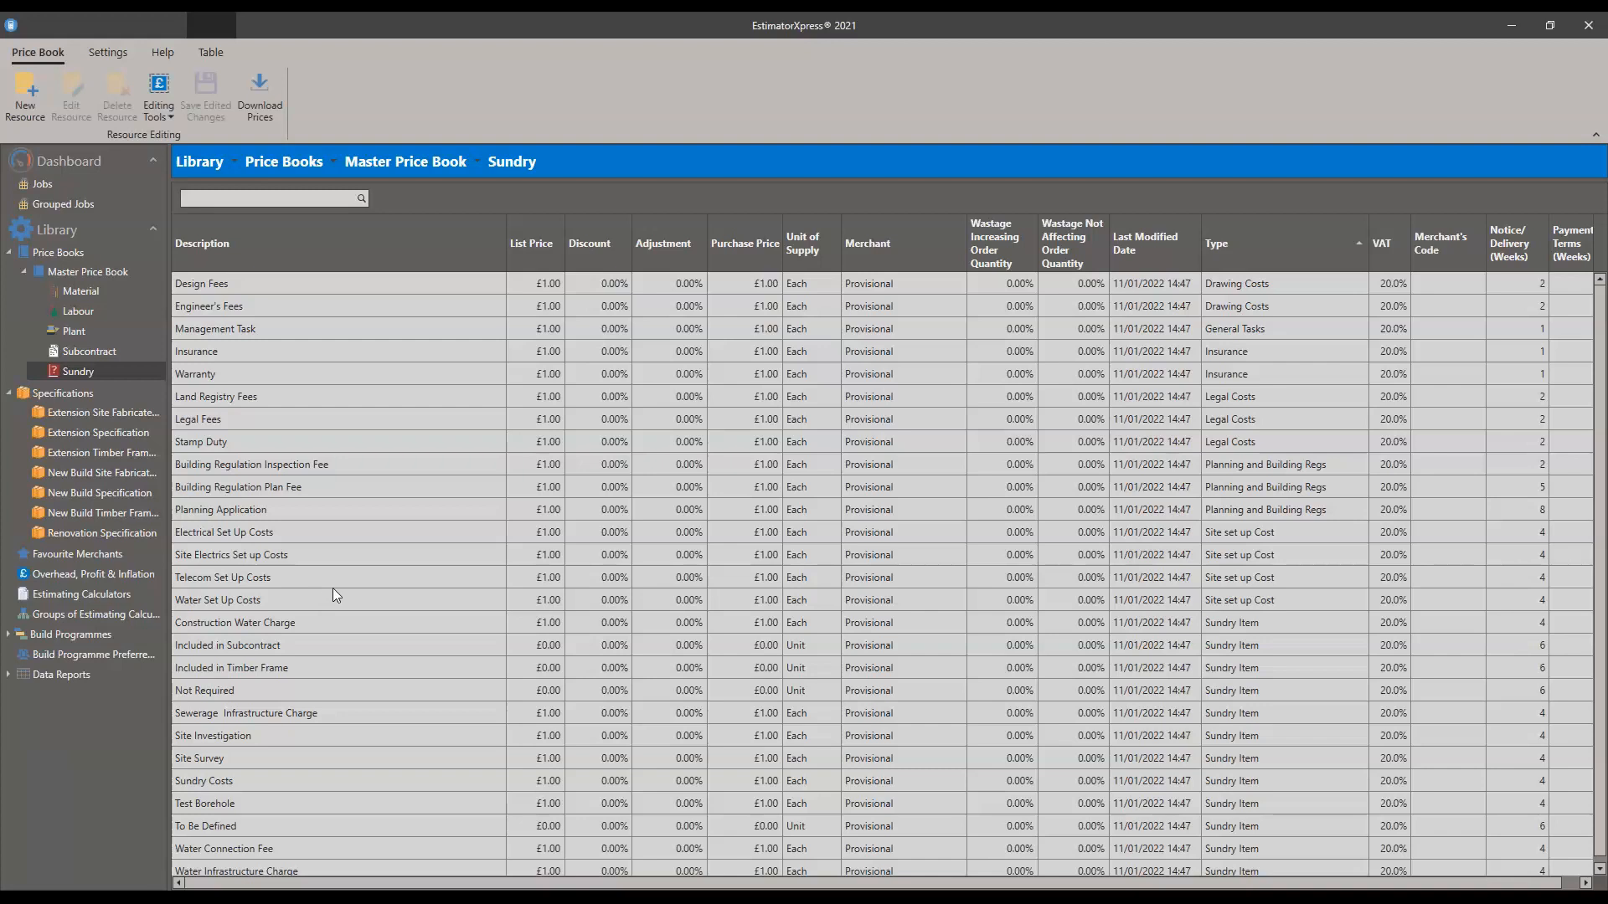
{"action": "scroll", "coordinate": [333, 589], "scroll_direction": "down", "scroll_amount": 1}
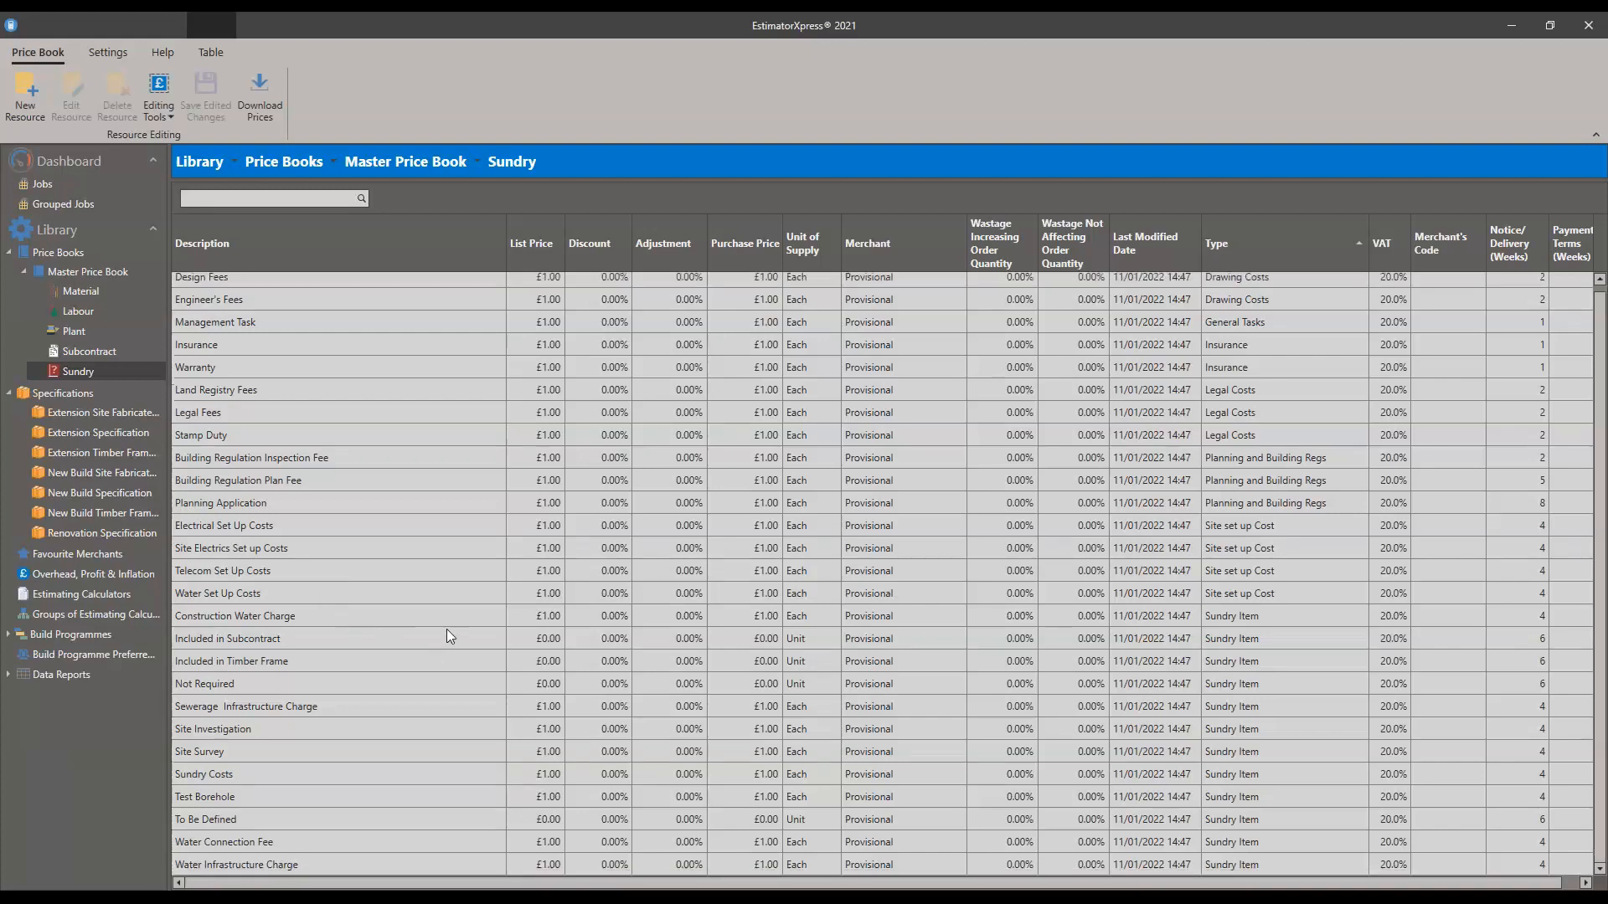
{"action": "left_click", "coordinate": [322, 570]}
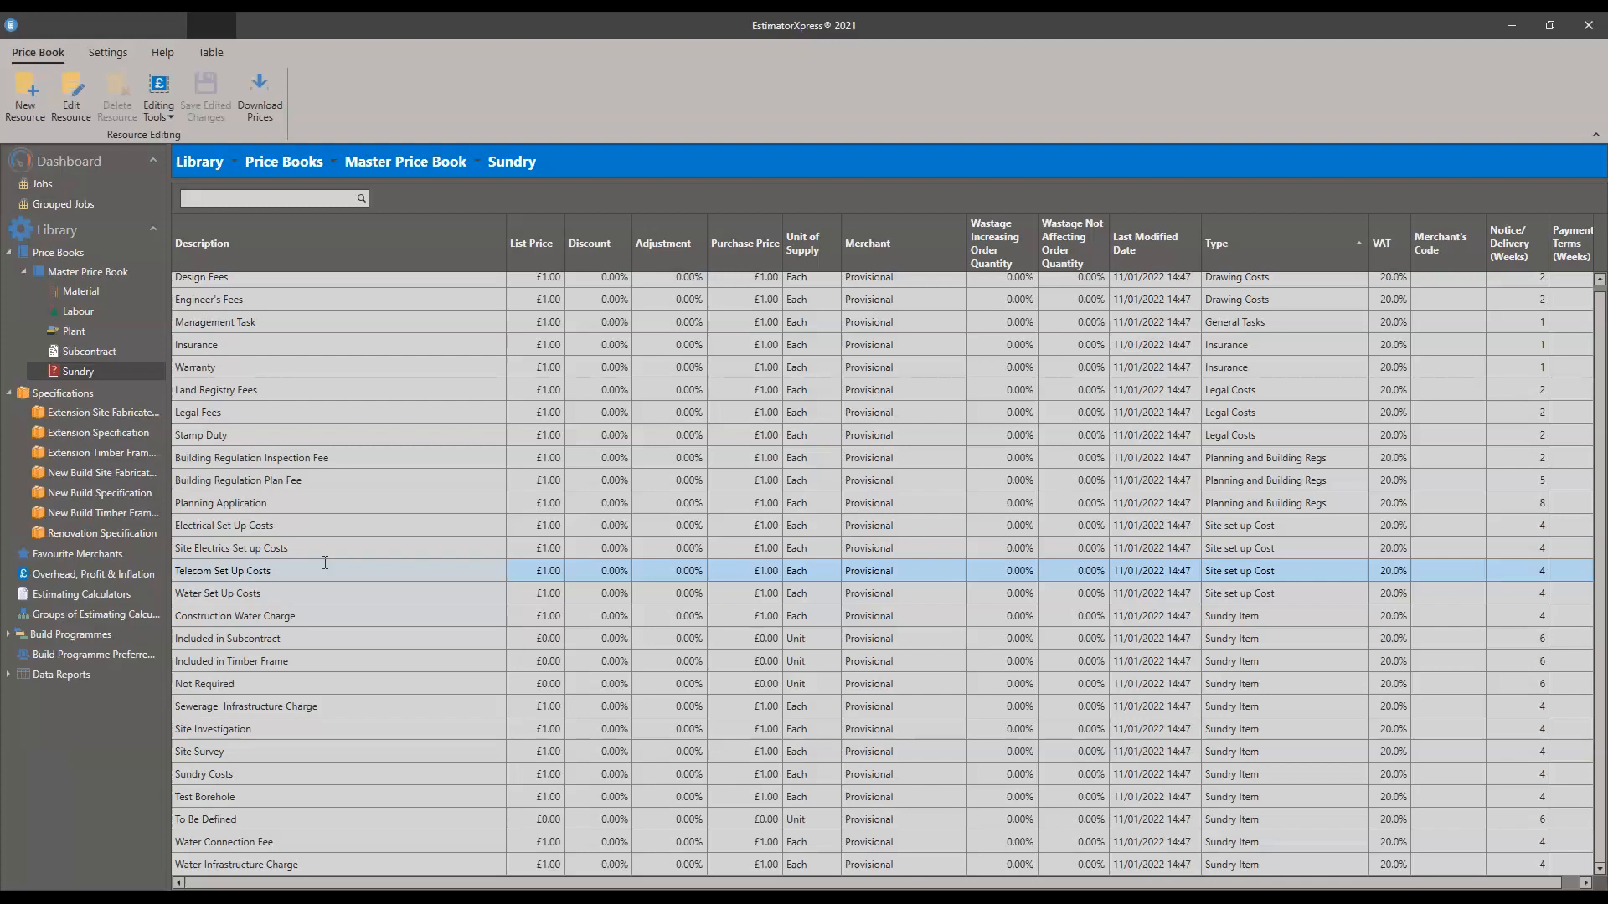
{"action": "left_click", "coordinate": [313, 592]}
{"action": "left_click", "coordinate": [300, 577]}
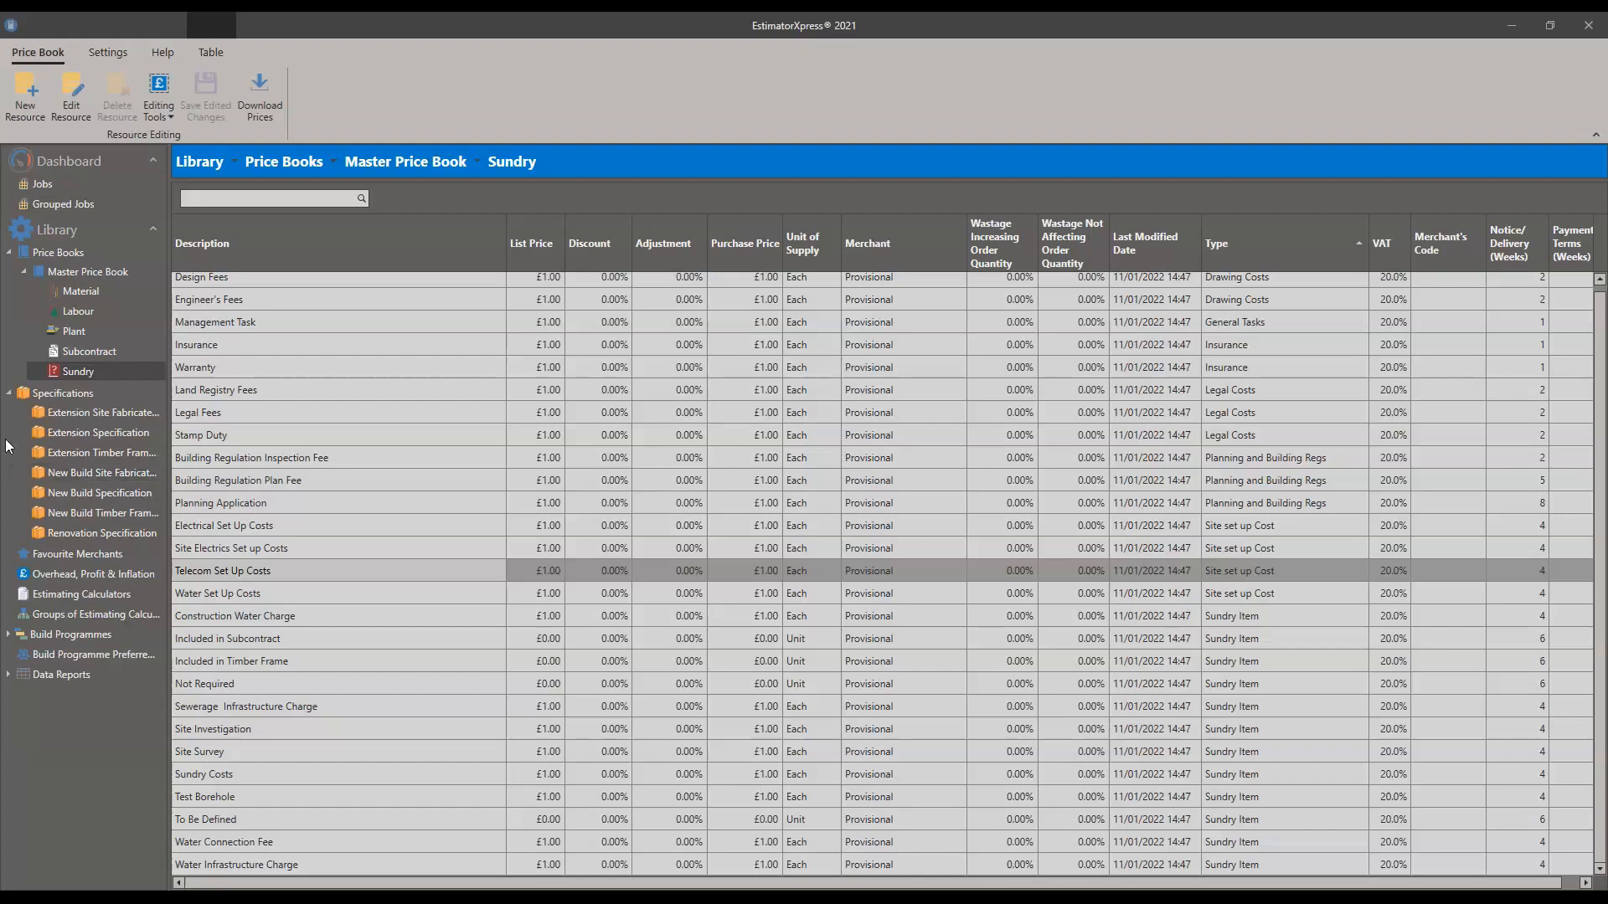
Step: Open Favourite Merchants and examine the merchants available for defaulting all materials, leaving the choice blank
{"action": "left_click", "coordinate": [77, 554]}
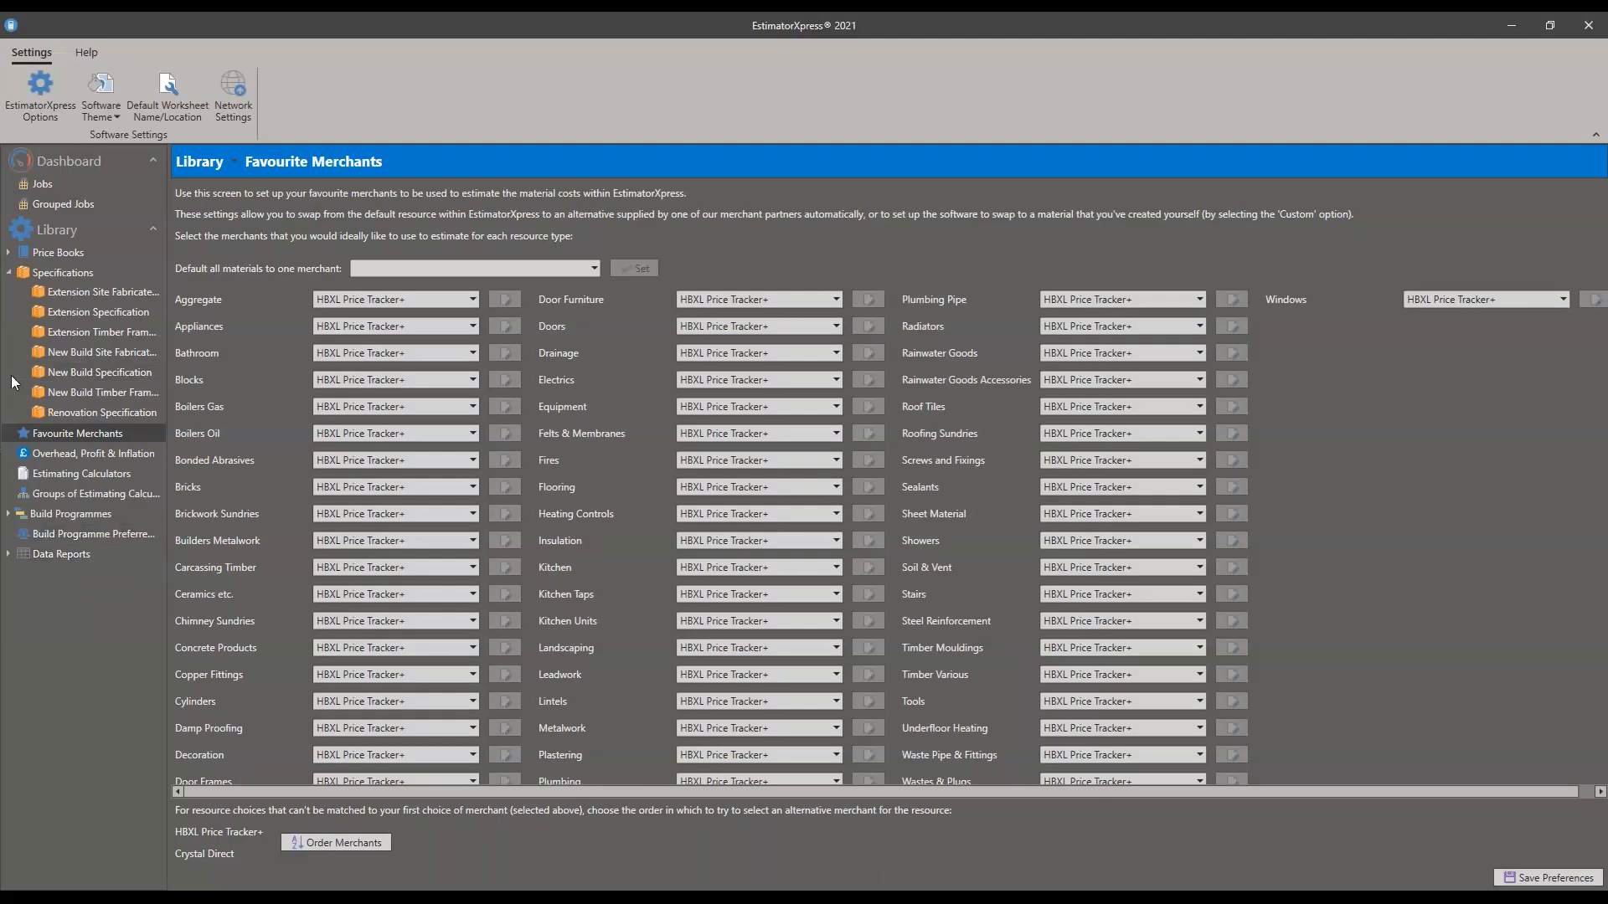
{"action": "left_click", "coordinate": [594, 268]}
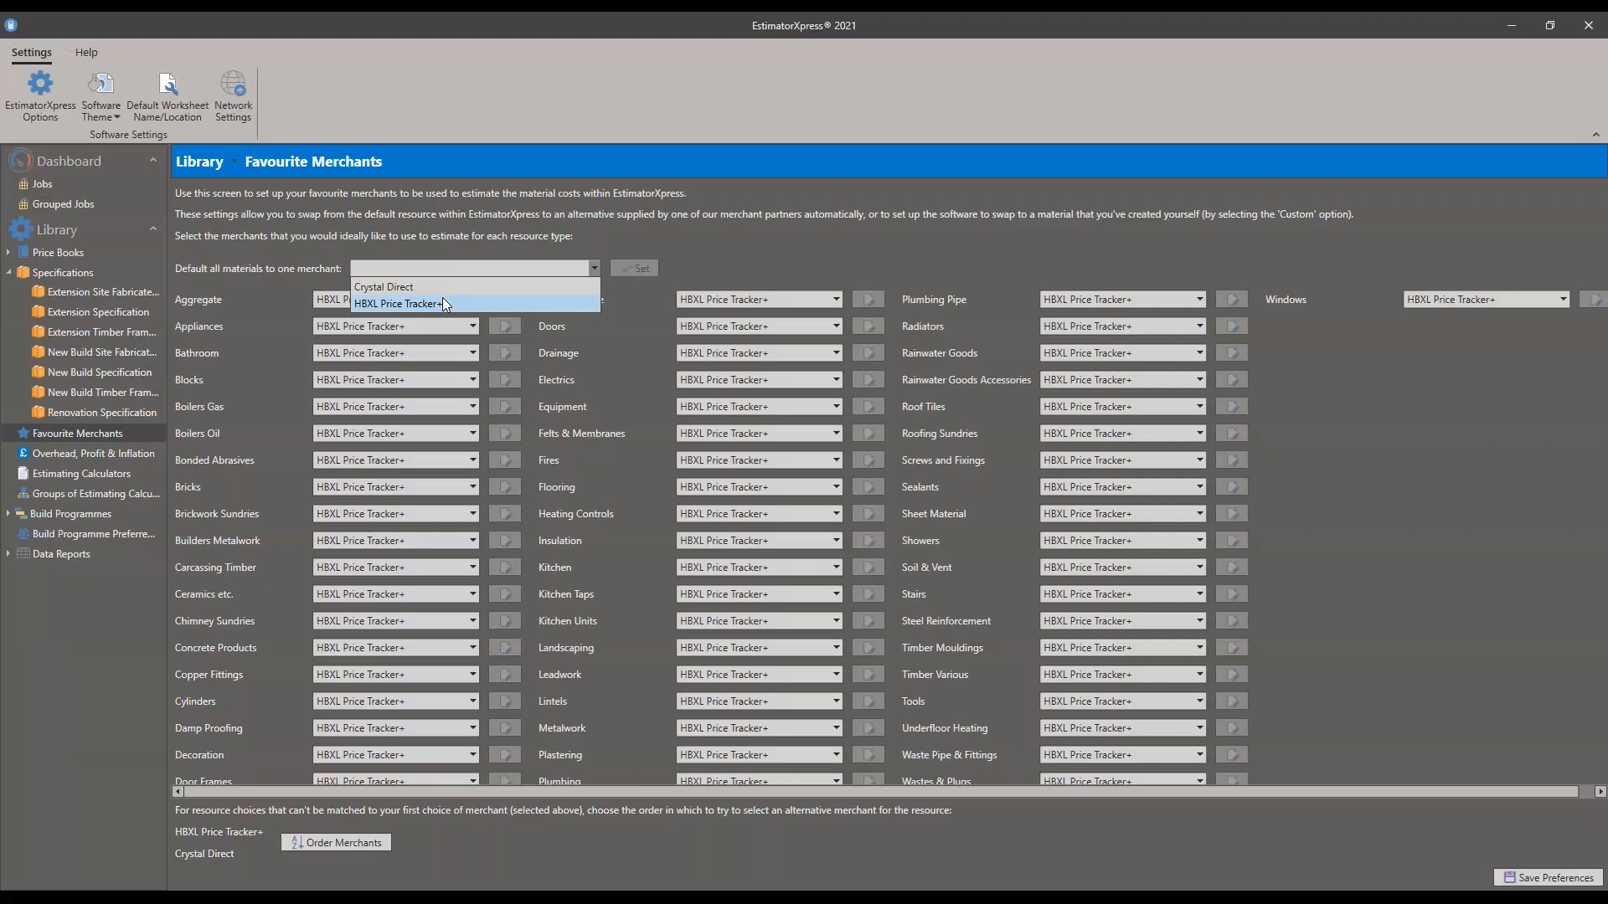
{"action": "left_click", "coordinate": [784, 266]}
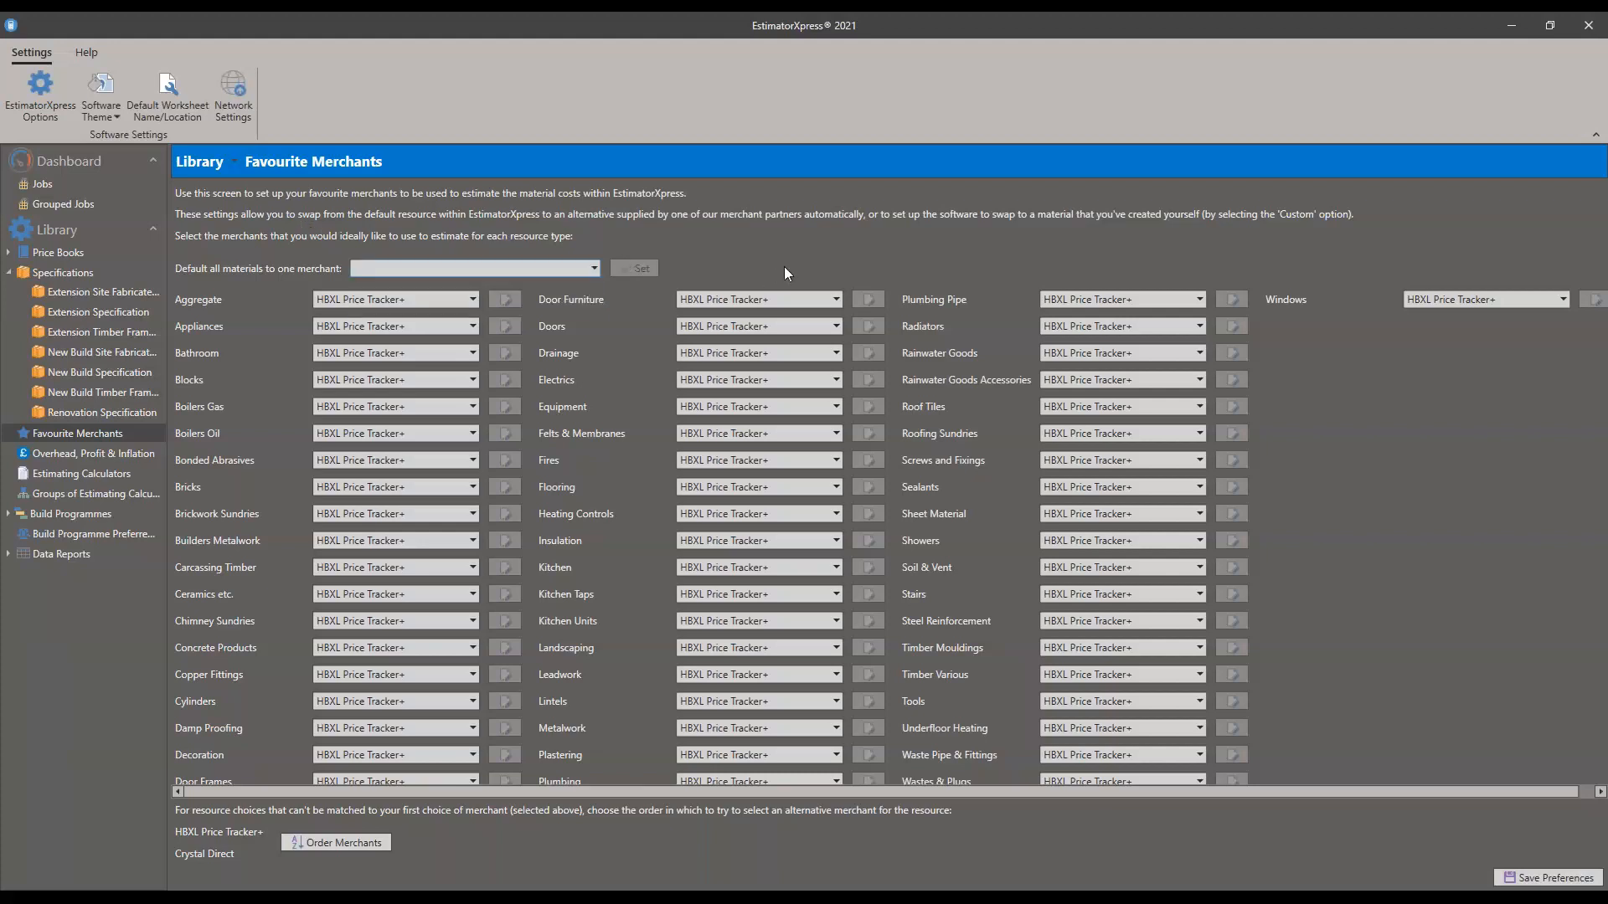
{"action": "left_click", "coordinate": [594, 268]}
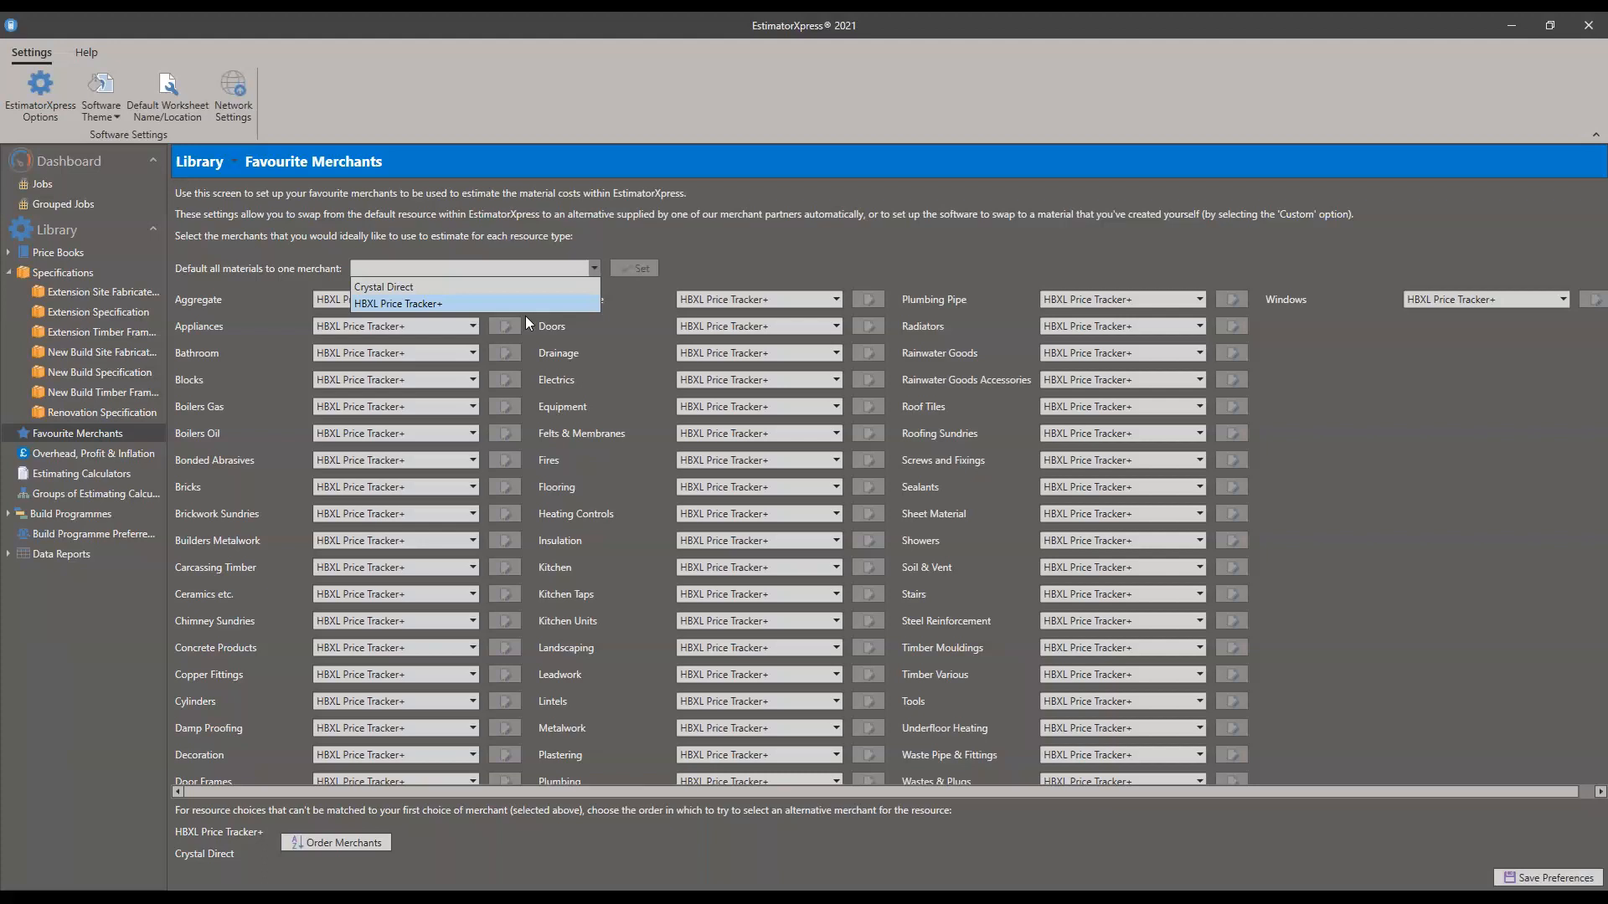
{"action": "left_click", "coordinate": [868, 261]}
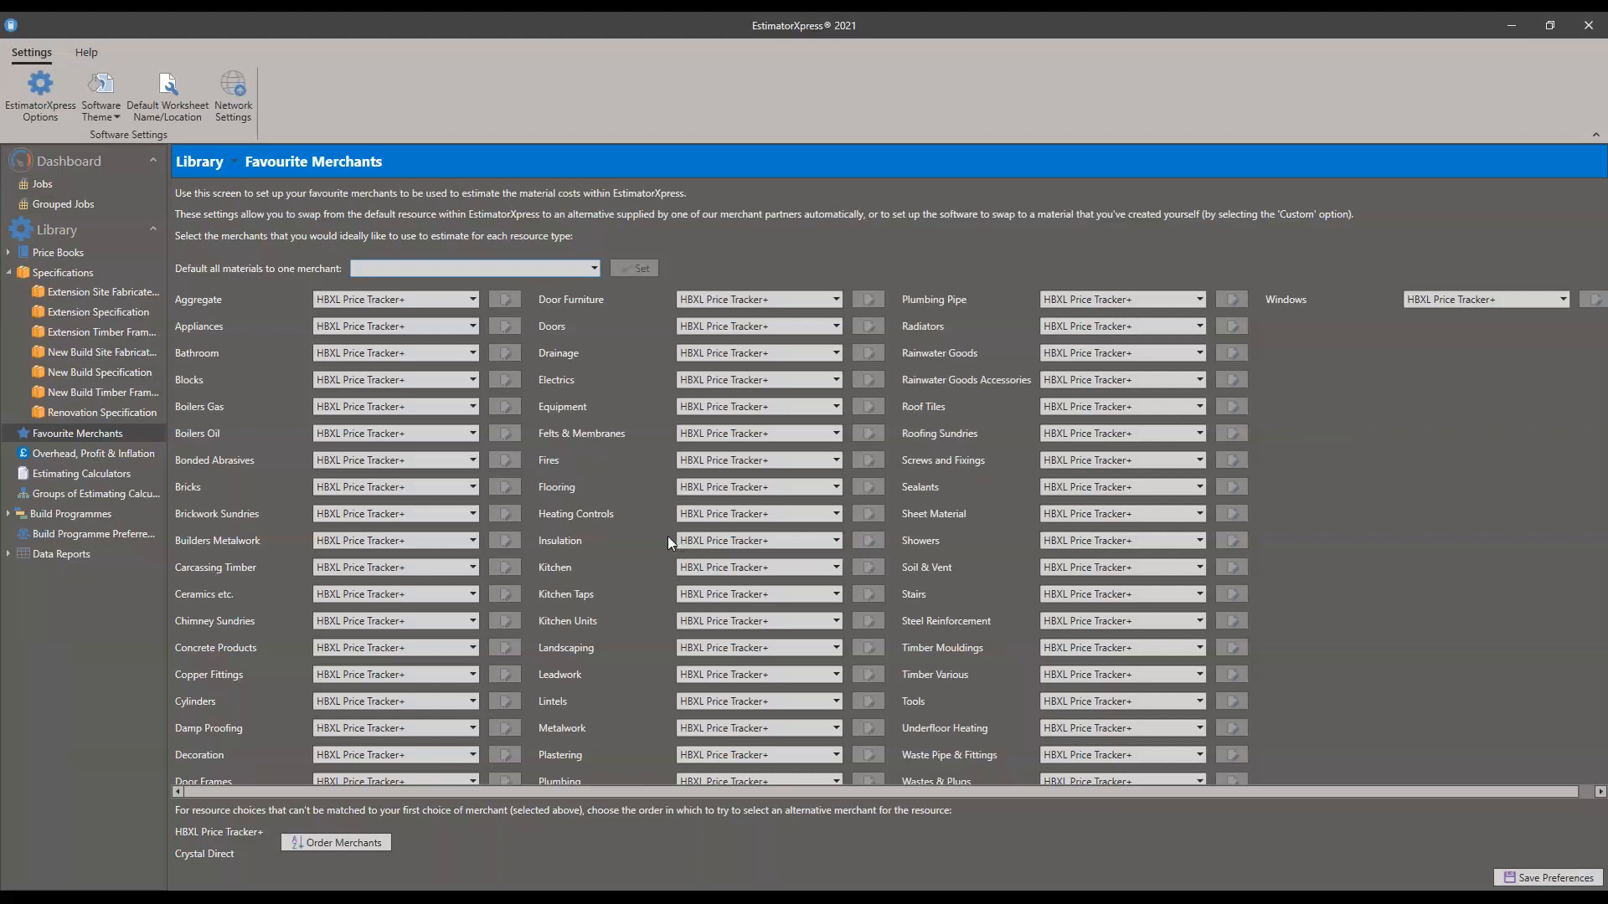
Step: Review the merchant options for Aggregate and Appliances, keeping HBXL Price Tracker+ for both
{"action": "left_click", "coordinate": [473, 300]}
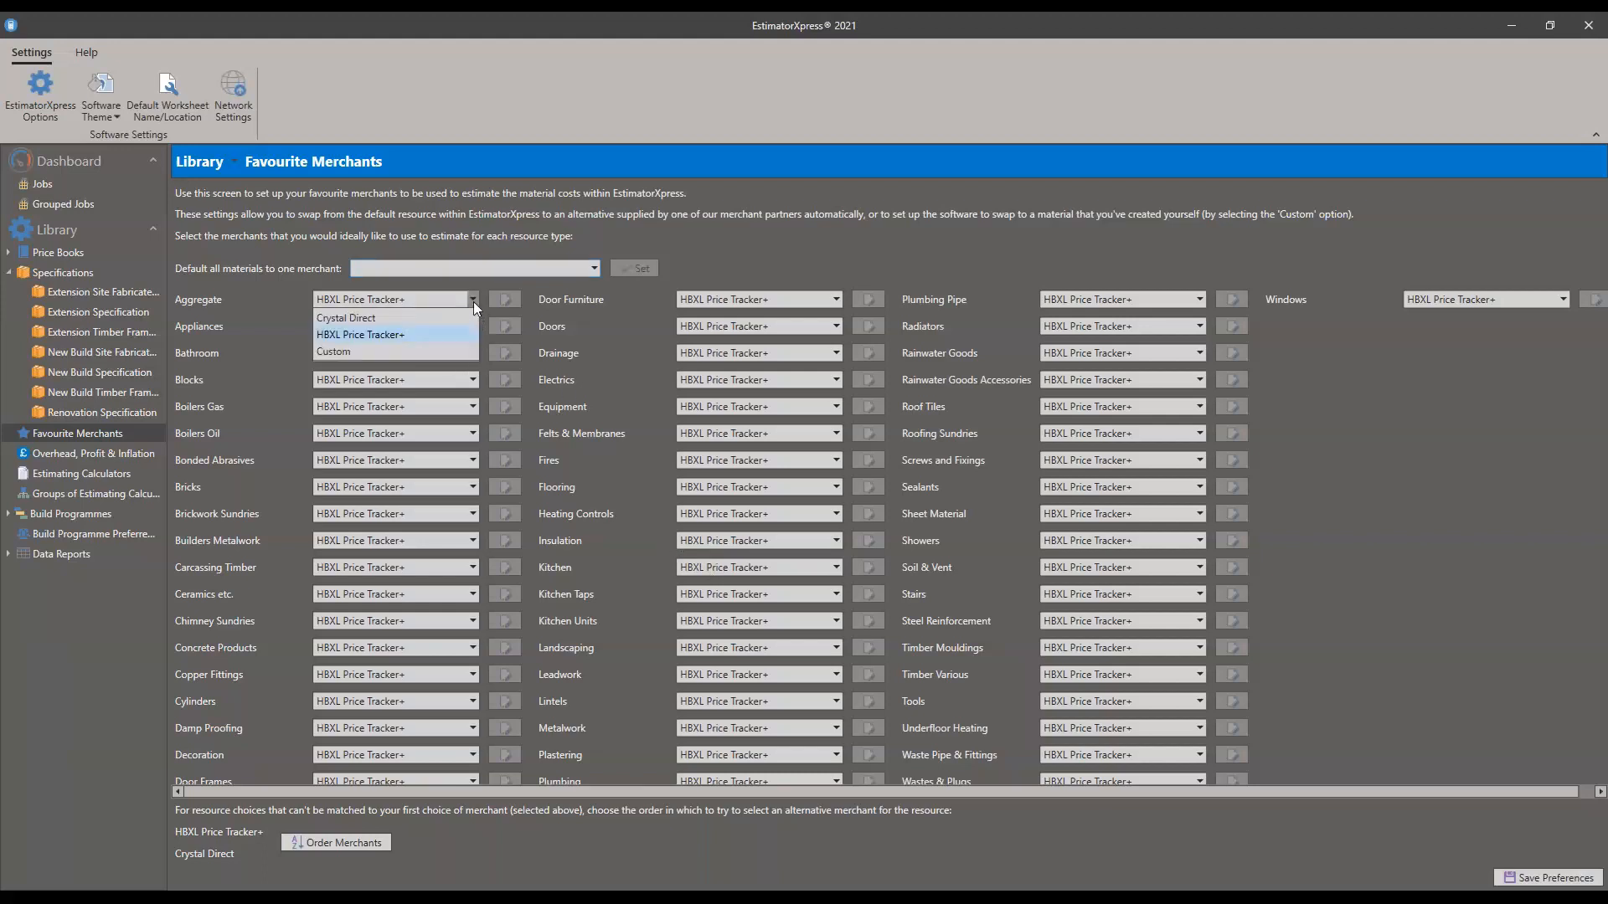
{"action": "left_click", "coordinate": [363, 340]}
{"action": "left_click", "coordinate": [395, 328]}
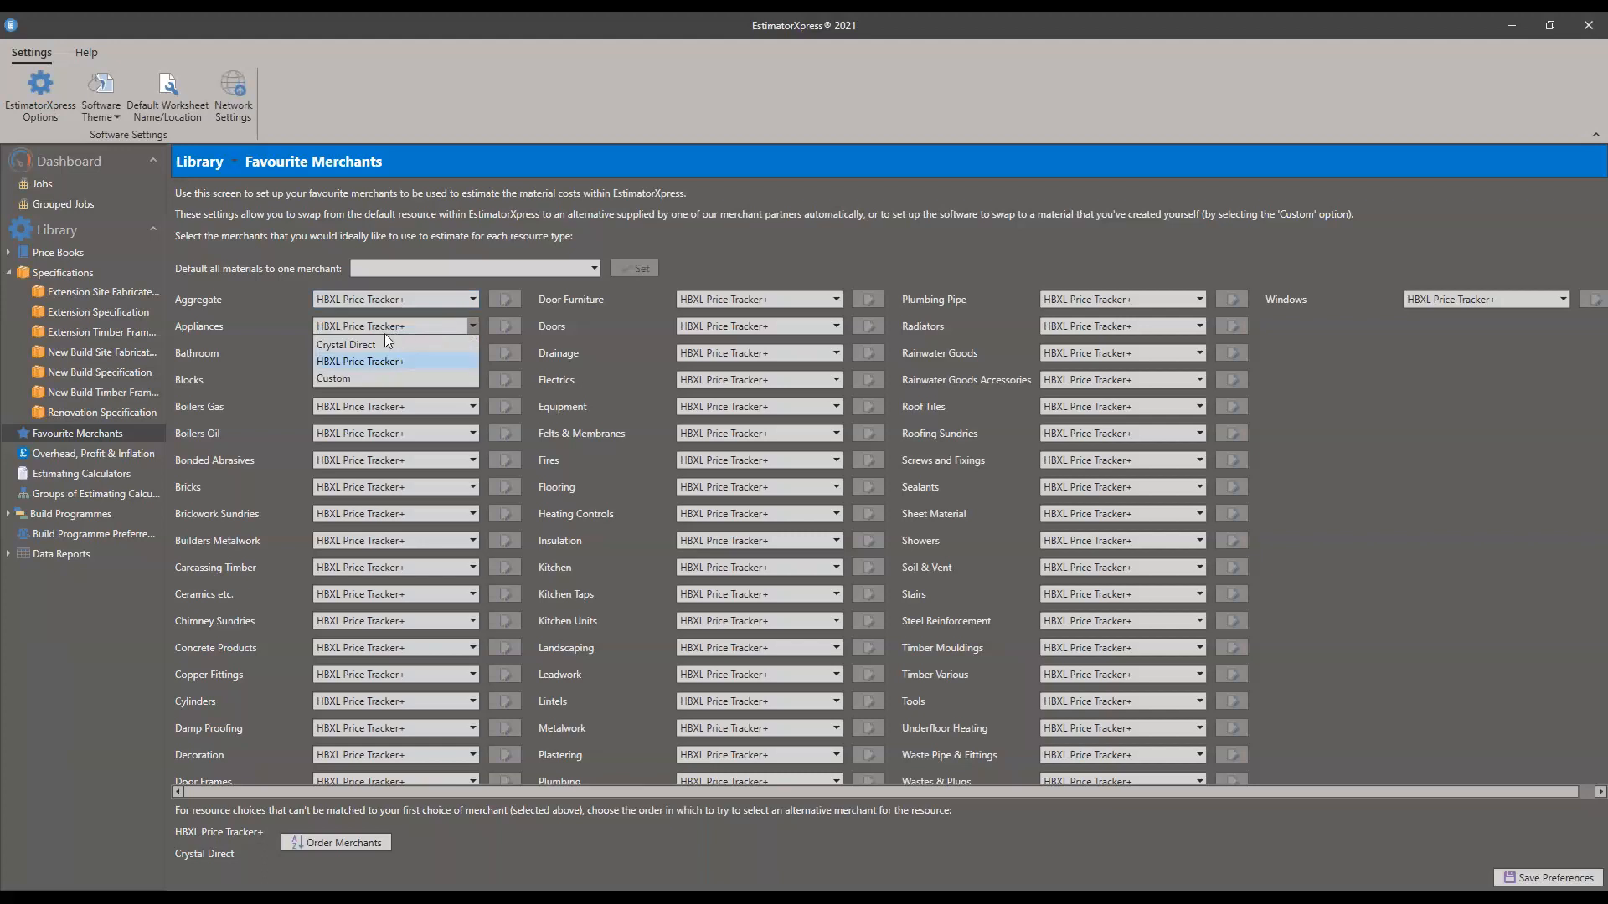
{"action": "left_click", "coordinate": [355, 361]}
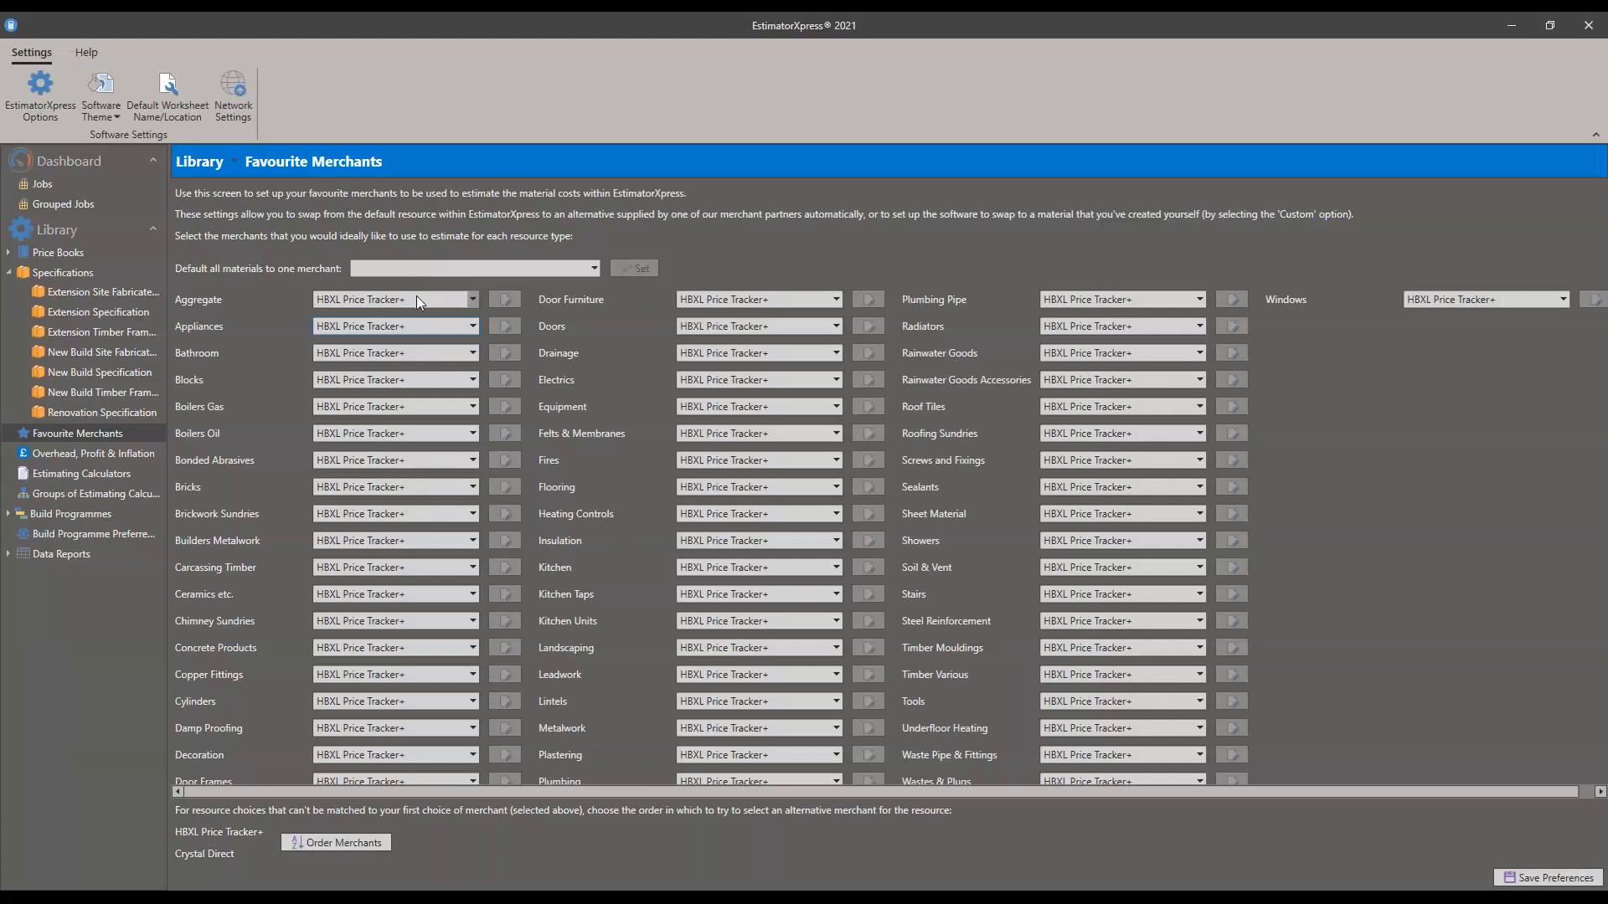
Step: Set the Aggregate merchant to Custom and open its custom favourites mappings
{"action": "left_click", "coordinate": [454, 300]}
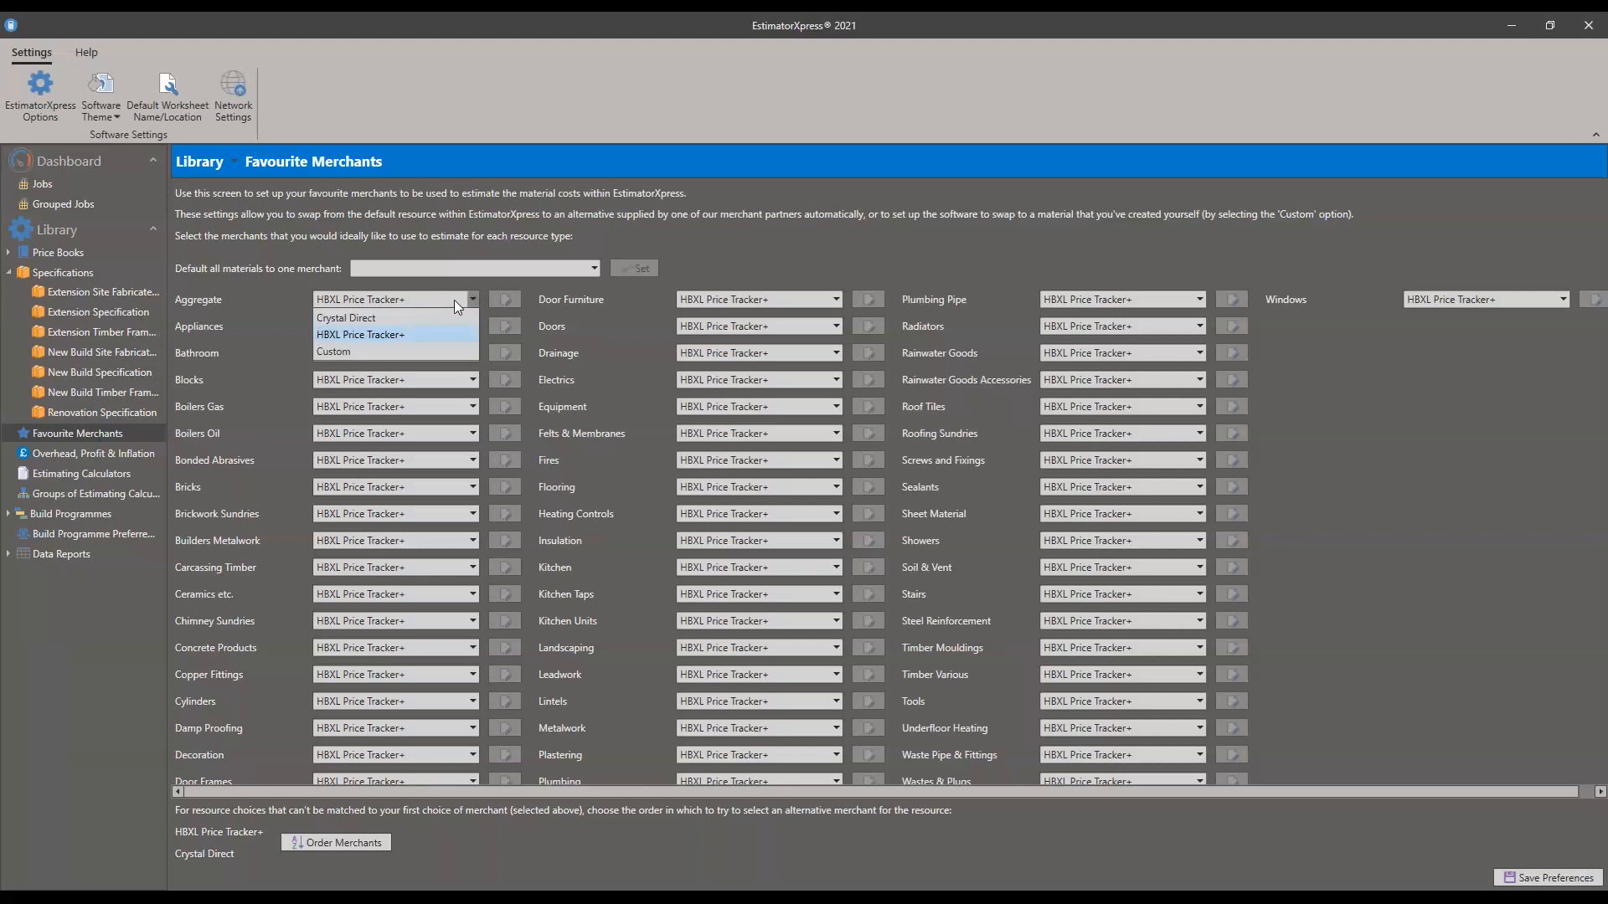
{"action": "left_click", "coordinate": [360, 350]}
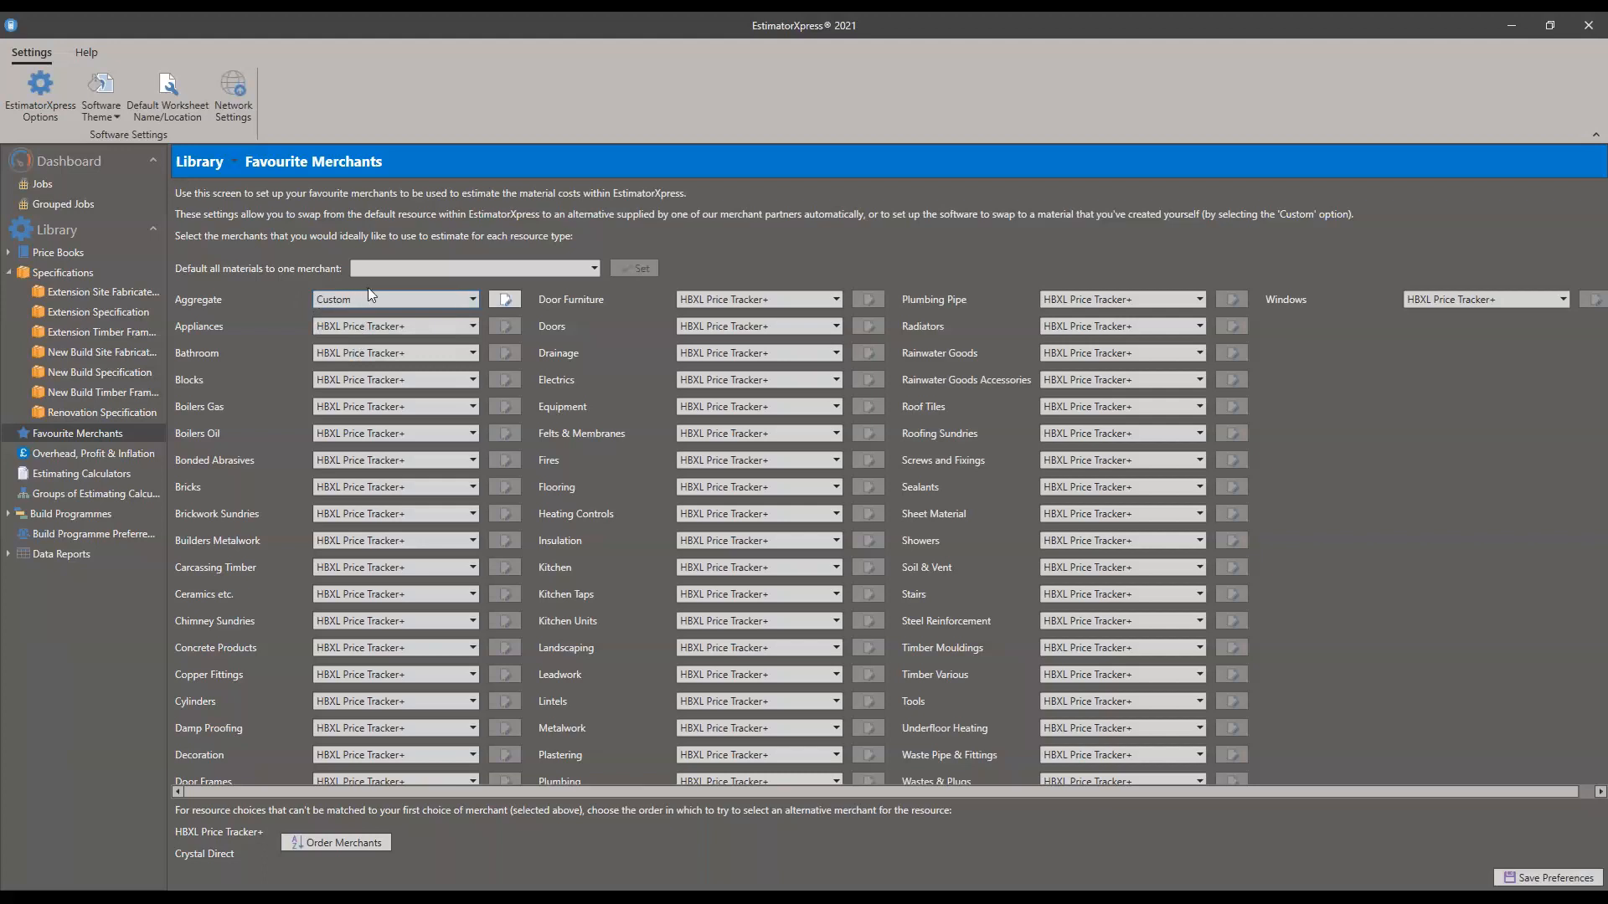
{"action": "left_click", "coordinate": [506, 299]}
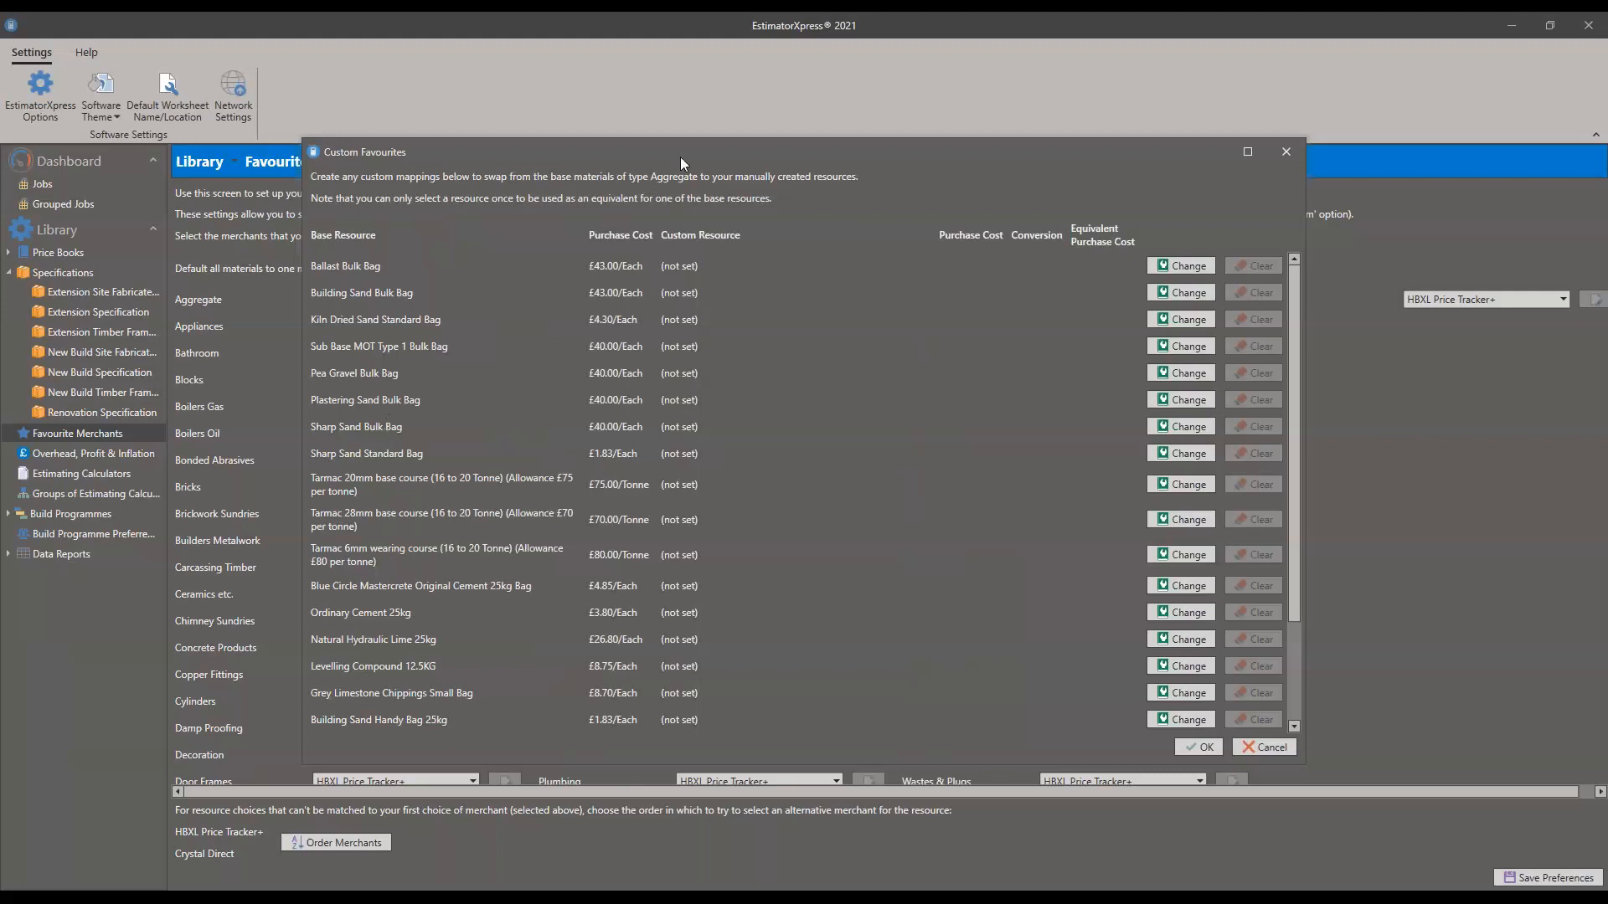
{"action": "left_click_drag", "start_coordinate": [680, 158], "coordinate": [691, 159]}
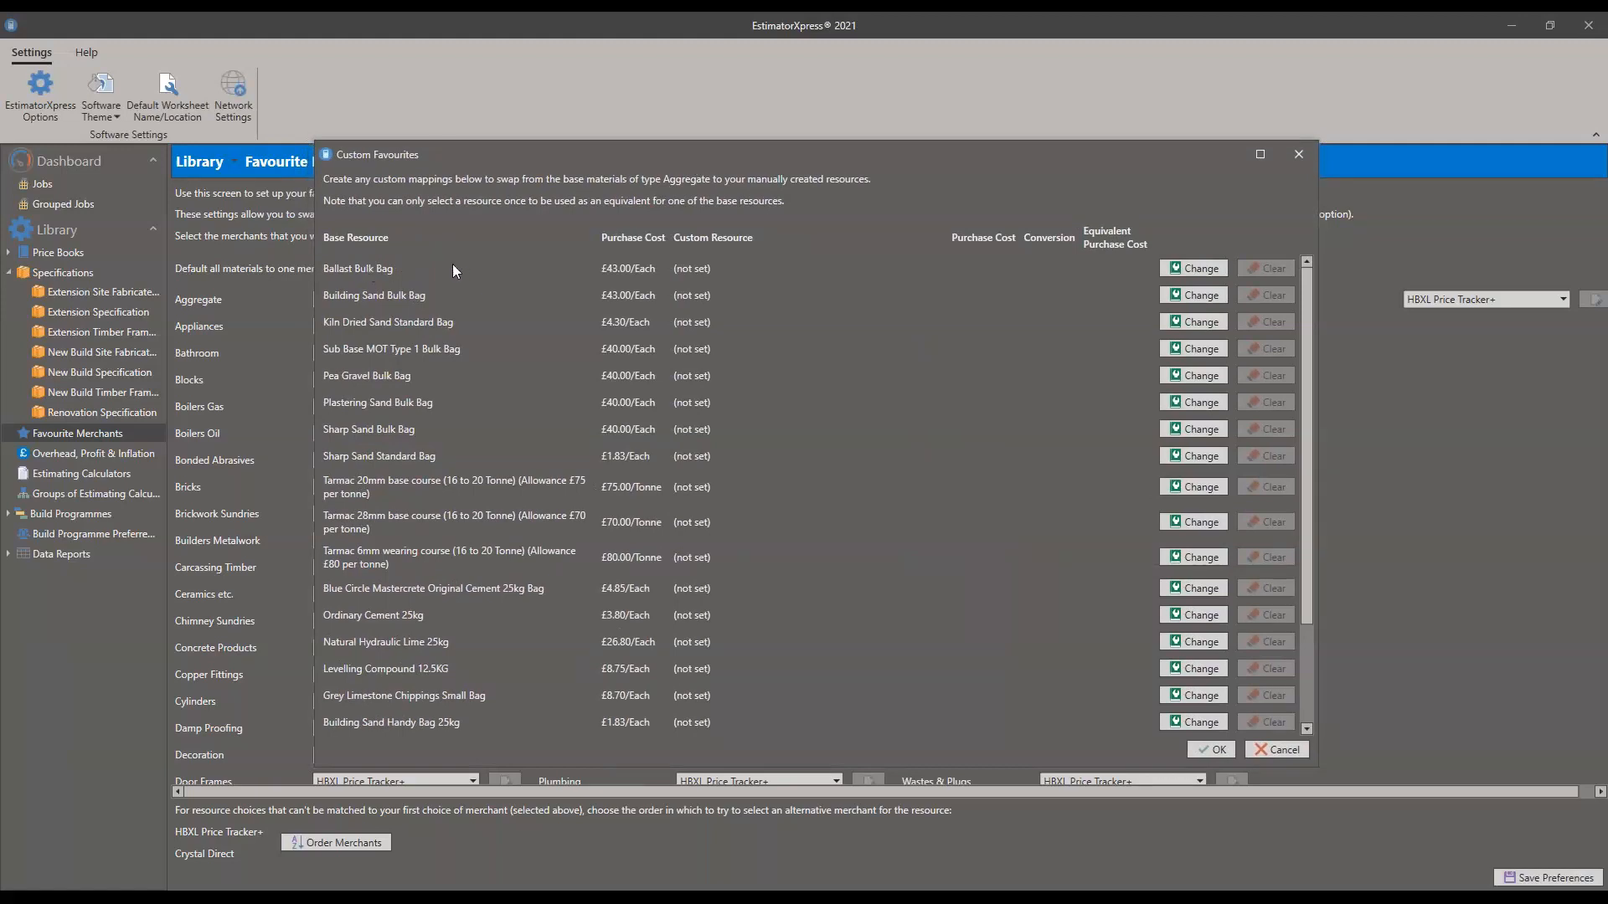
Step: Start a new resource as the Ballast Bulk Bag equivalent, described as Ballast Standard Bag full of beans with a unit cost of £34.15
{"action": "left_click", "coordinate": [1165, 273]}
{"action": "left_click", "coordinate": [293, 337]}
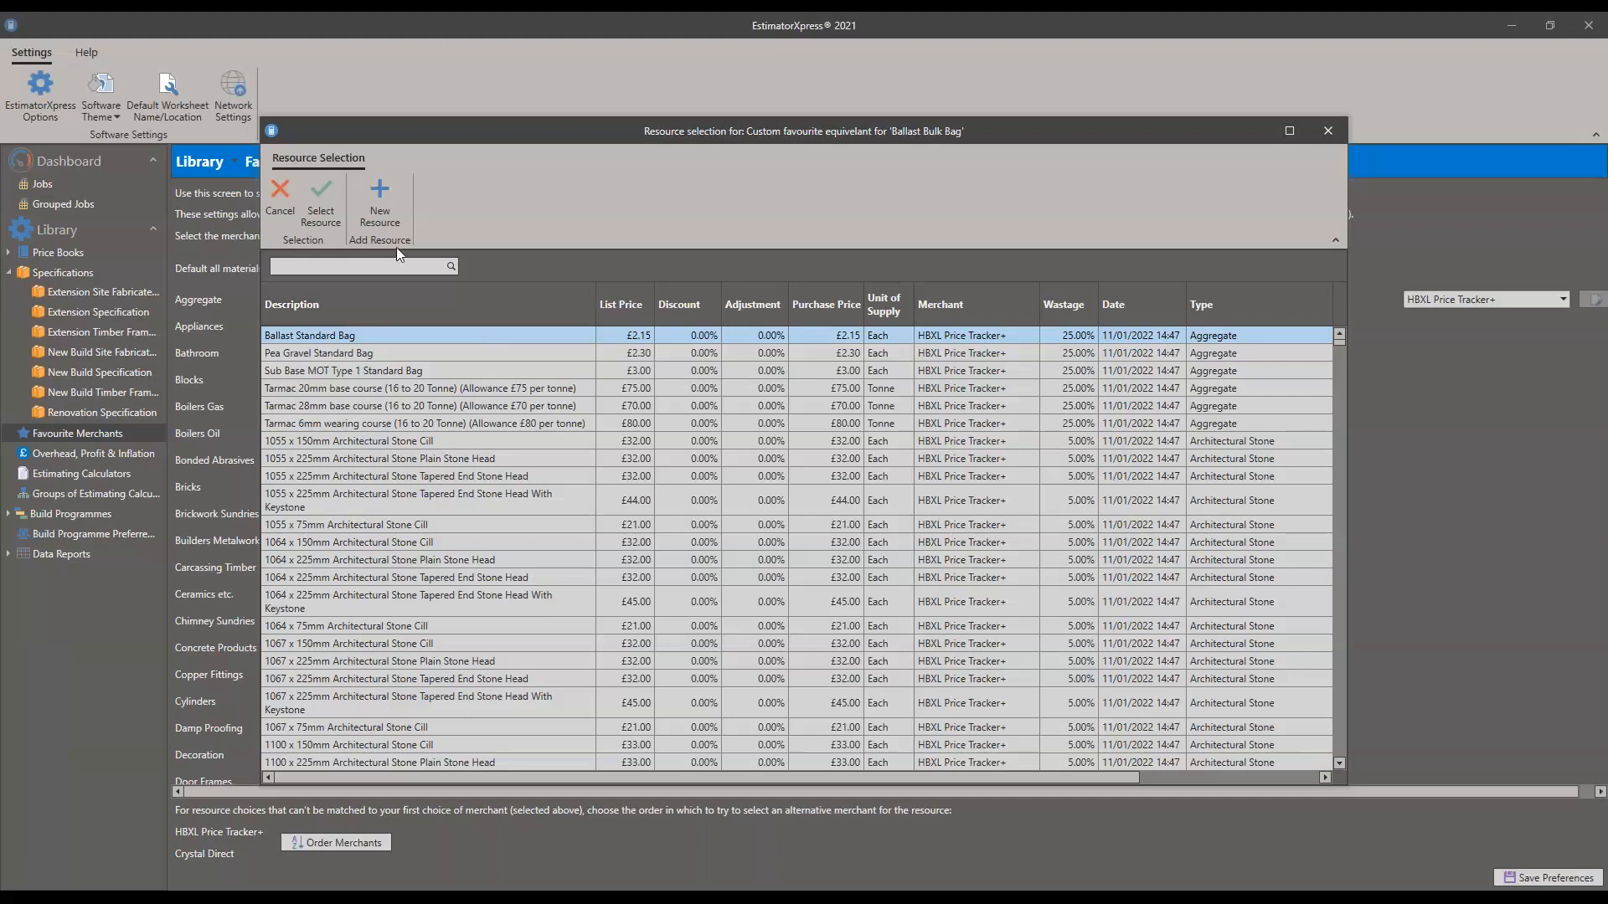
{"action": "left_click", "coordinate": [384, 208]}
{"action": "left_click_drag", "start_coordinate": [889, 170], "coordinate": [843, 172]}
{"action": "key", "text": "BackSpace"}
{"action": "type", "text": "fu"}
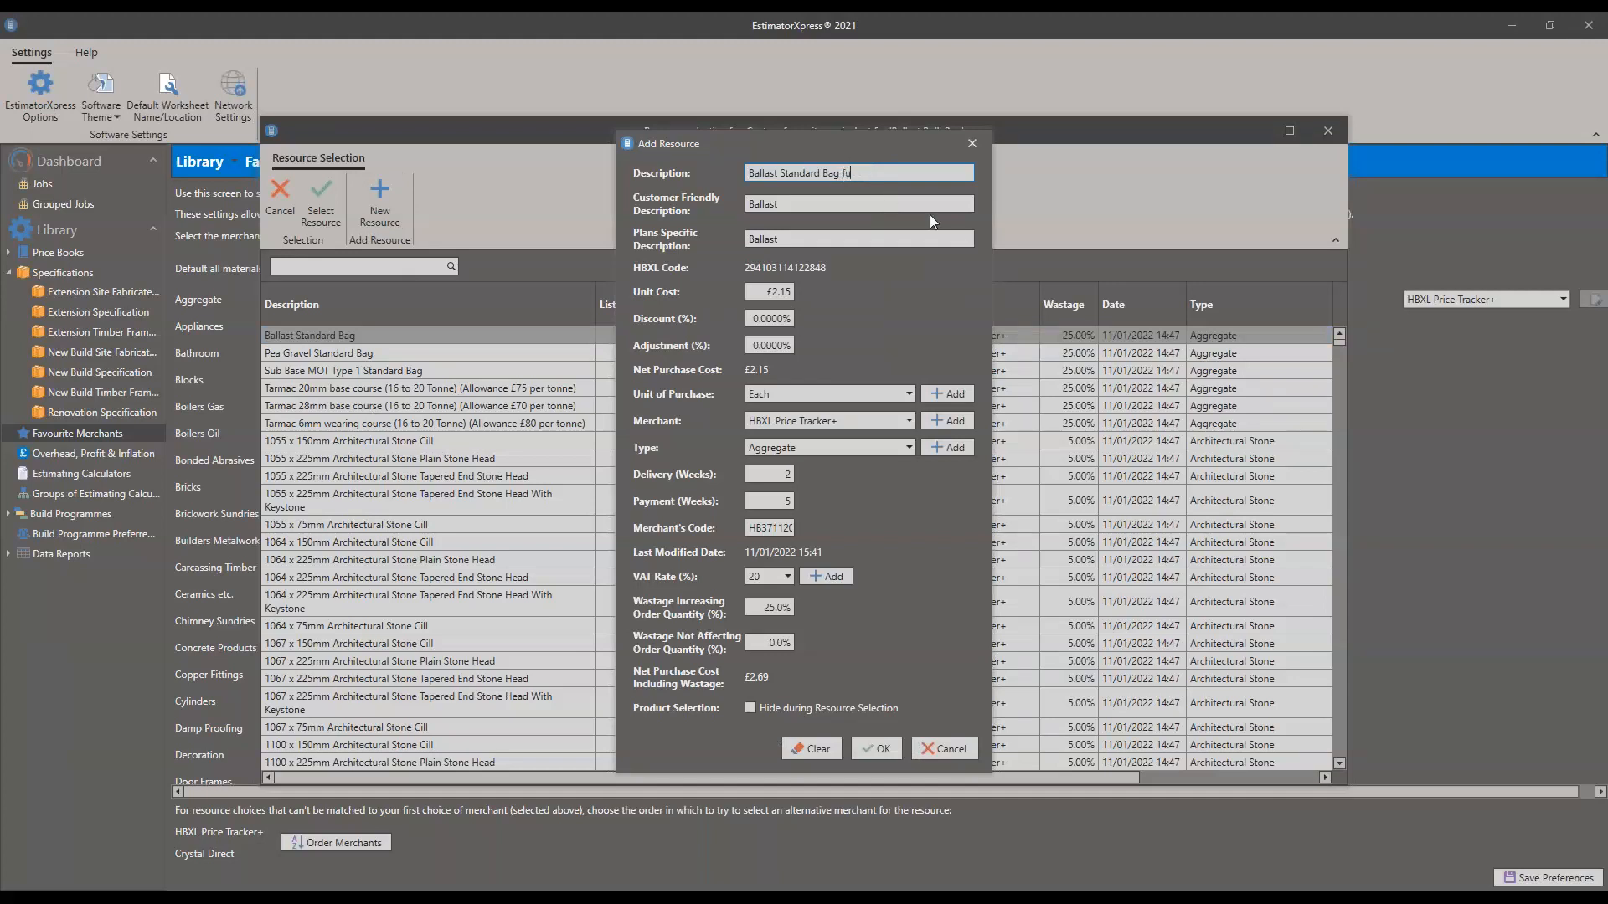
{"action": "type", "text": "ll of beansd"}
{"action": "key", "text": "BackSpace"}
{"action": "key", "text": "BackSpace"}
{"action": "type", "text": "34"}
Step: Set the new ballast resource's merchant to Provisional, save it and select it as the custom equivalent for Ballast Bulk Bag
{"action": "left_click", "coordinate": [849, 403]}
{"action": "left_click", "coordinate": [847, 416]}
{"action": "left_click", "coordinate": [828, 423]}
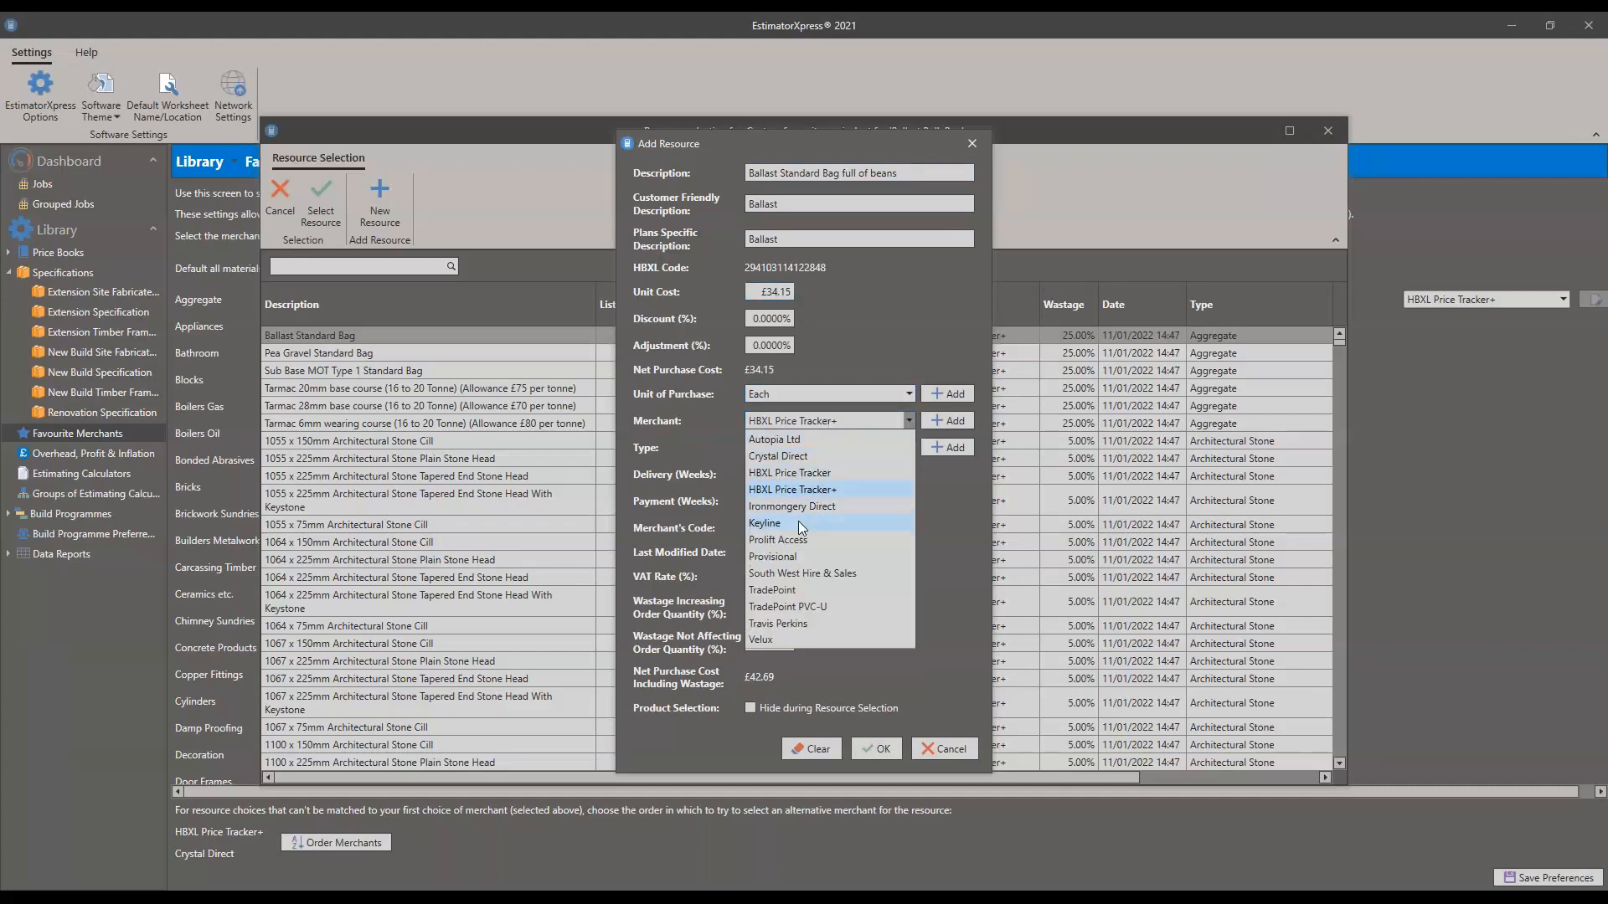
{"action": "left_click", "coordinate": [787, 556]}
{"action": "left_click", "coordinate": [872, 758]}
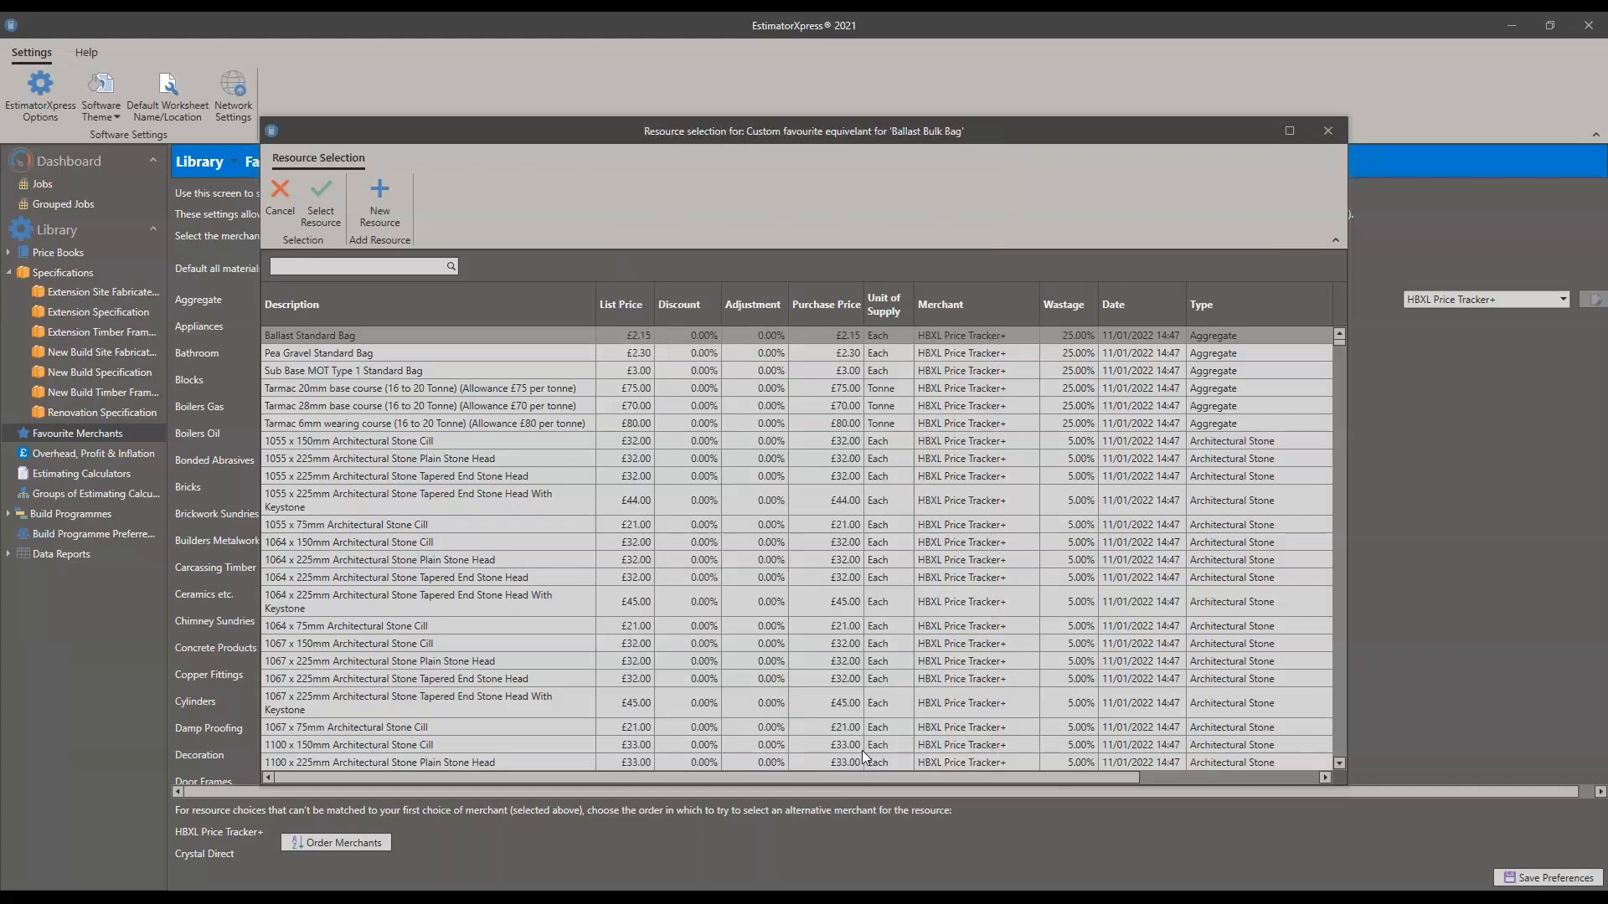
{"action": "left_click", "coordinate": [321, 205]}
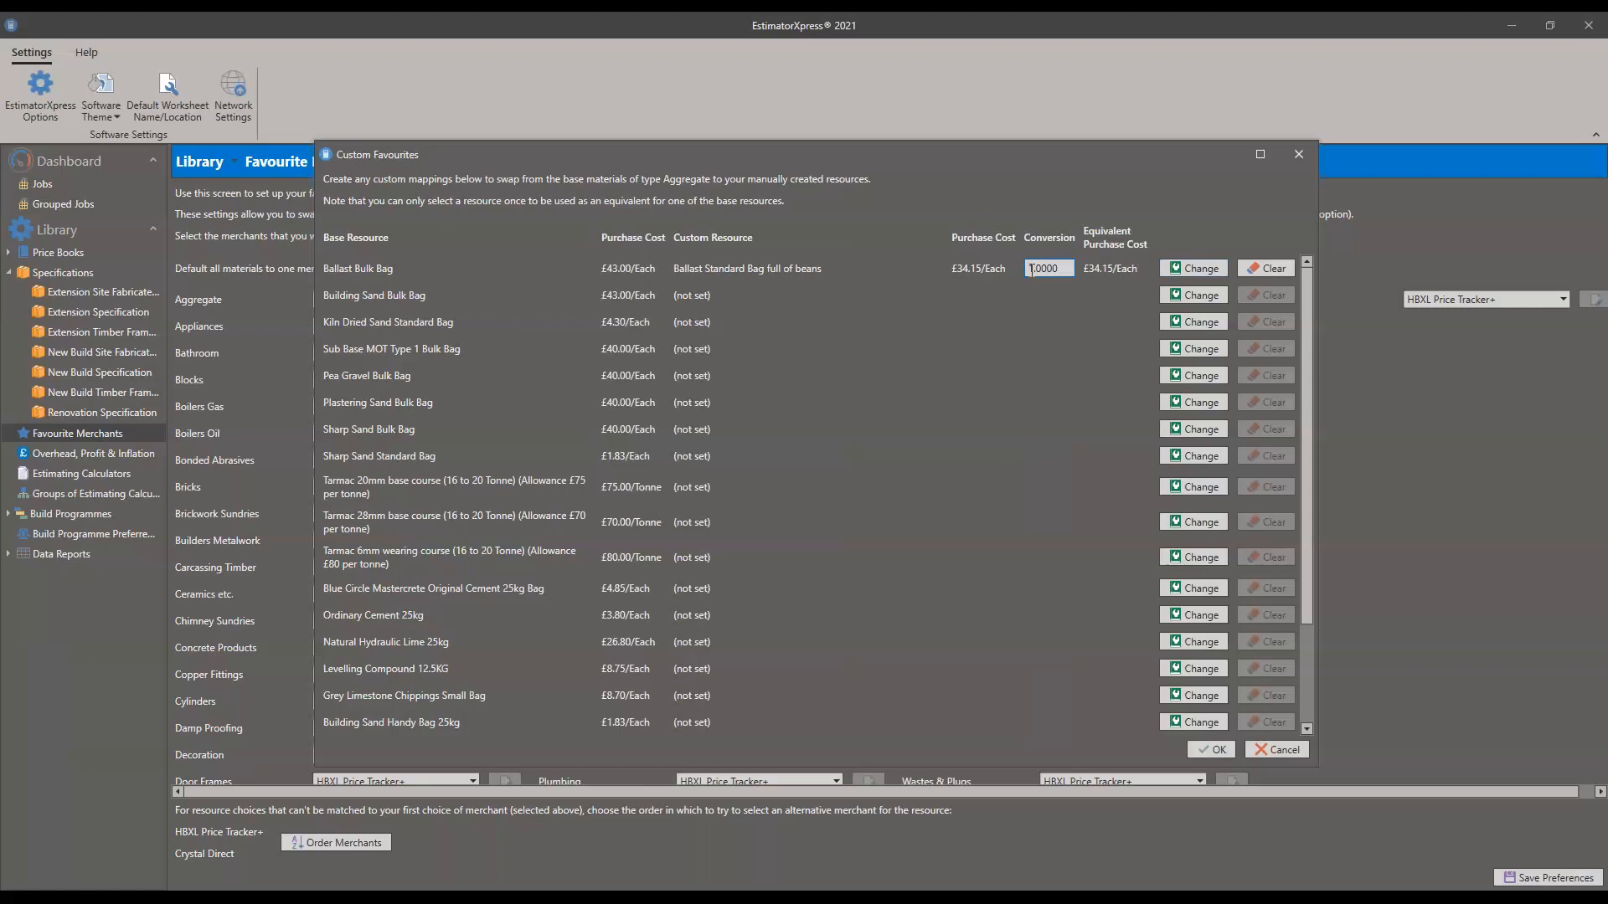
Step: Set the Ballast Bulk Bag conversion to 1, accept the custom mapping and save the merchant preferences
{"action": "key", "text": "BackSpace"}
{"action": "type", "text": "2"}
{"action": "key", "text": "BackSpace"}
{"action": "type", "text": "0"}
{"action": "key", "text": "BackSpace"}
{"action": "type", "text": "1"}
{"action": "left_click", "coordinate": [1212, 750]}
{"action": "left_click", "coordinate": [1548, 878]}
{"action": "left_click", "coordinate": [887, 489]}
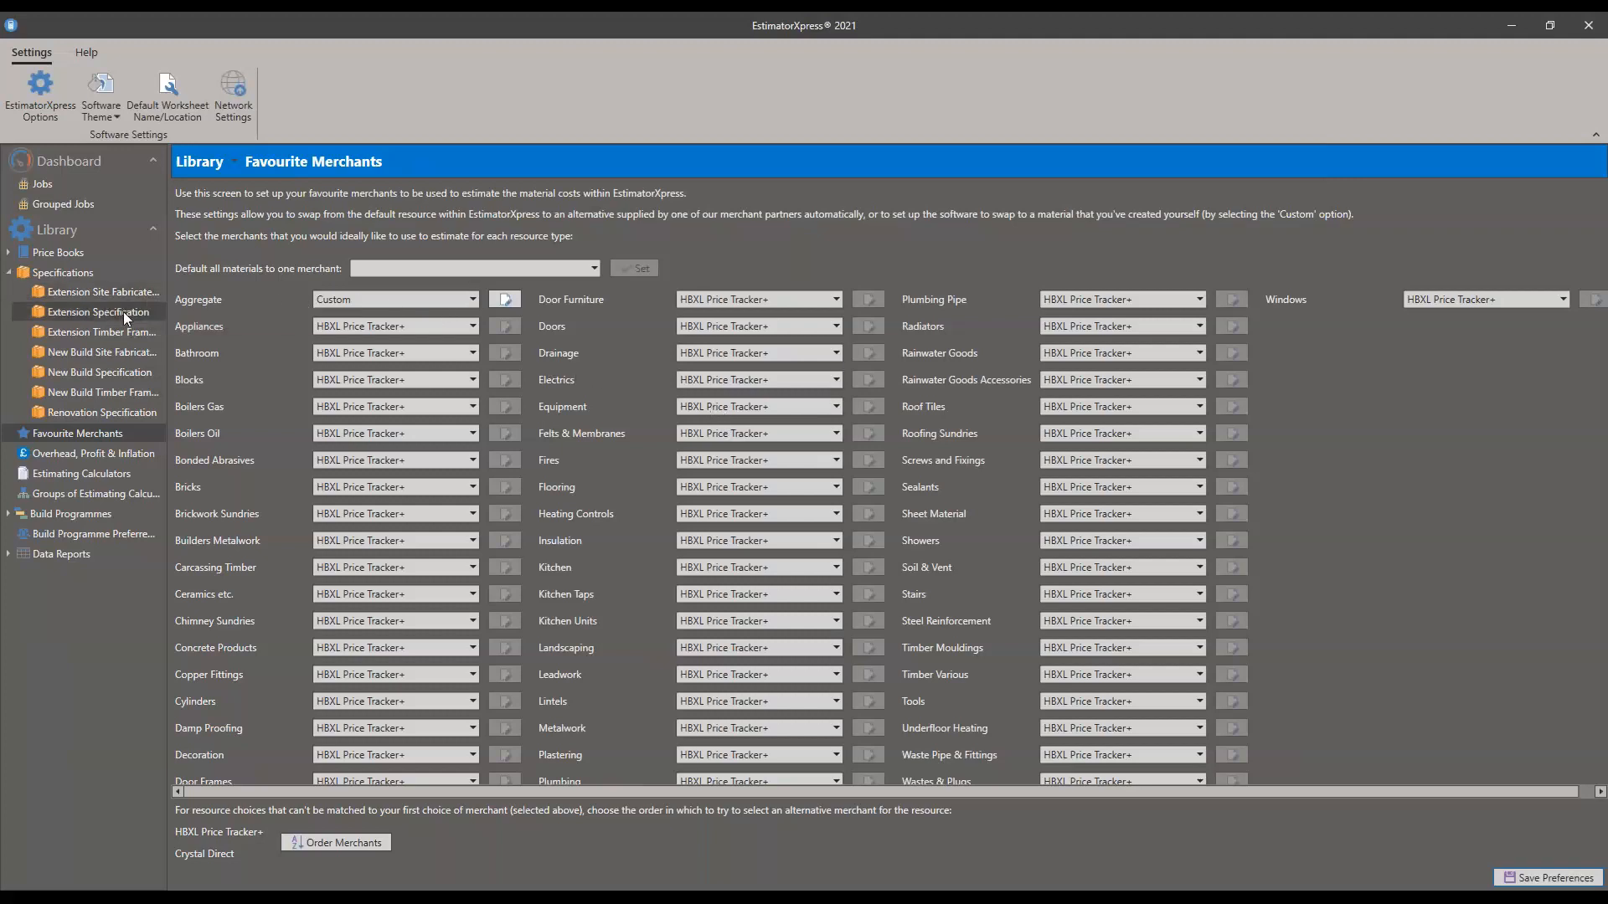
Step: Search the Extension Timber Frame Specification for beans, clearing and closing the search when finished
{"action": "left_click", "coordinate": [82, 332]}
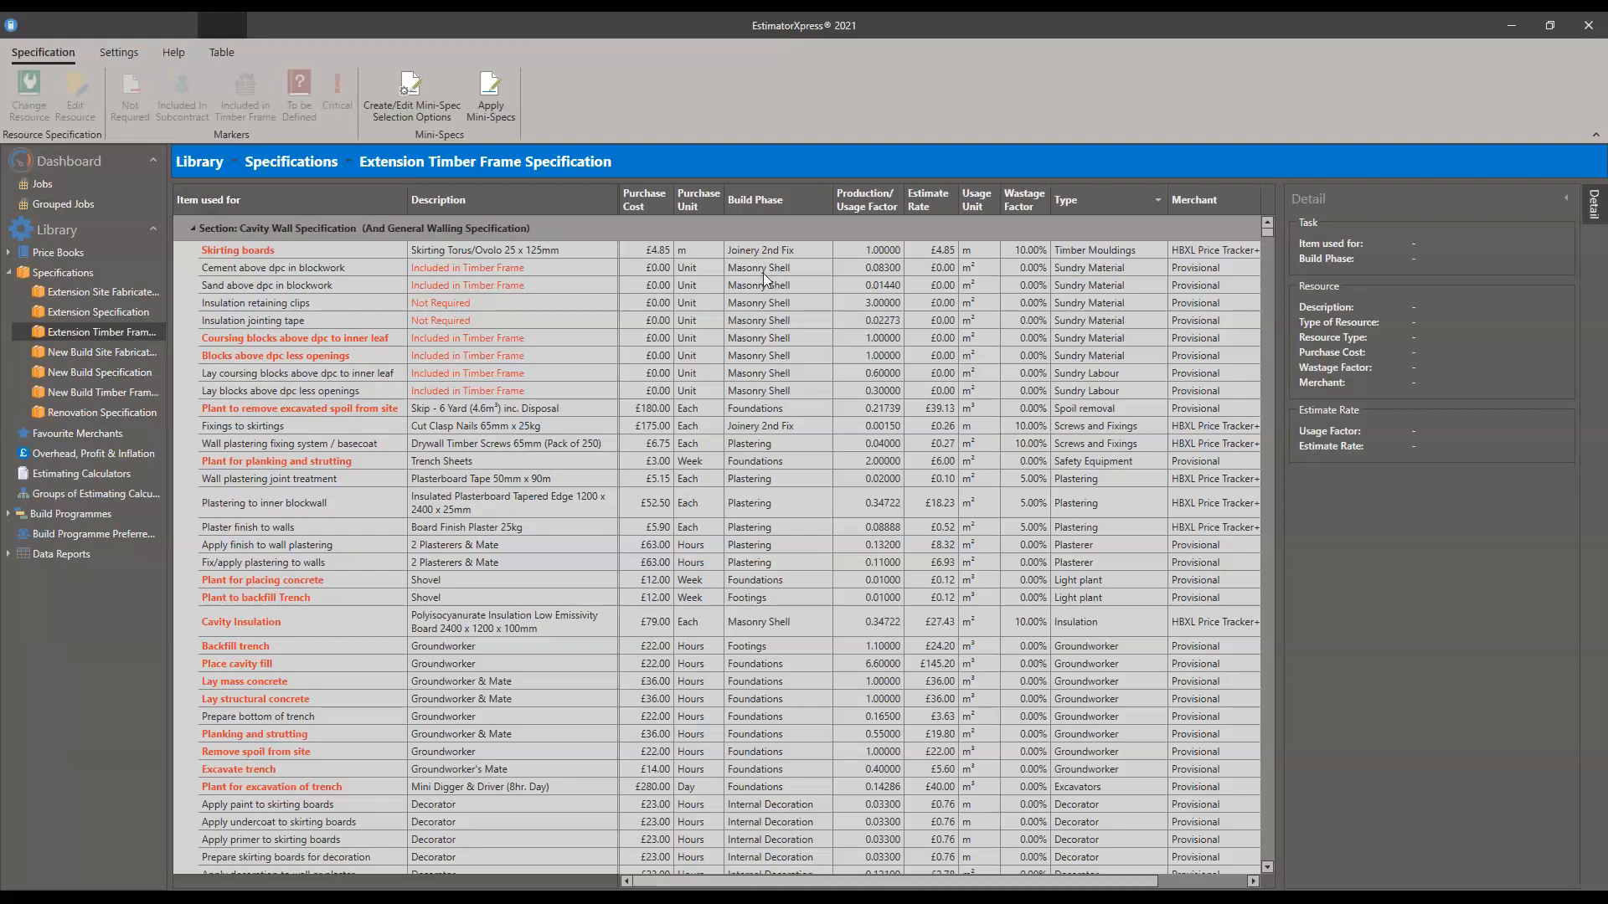
{"action": "left_click", "coordinate": [859, 443]}
{"action": "key", "text": "ctrl+f"}
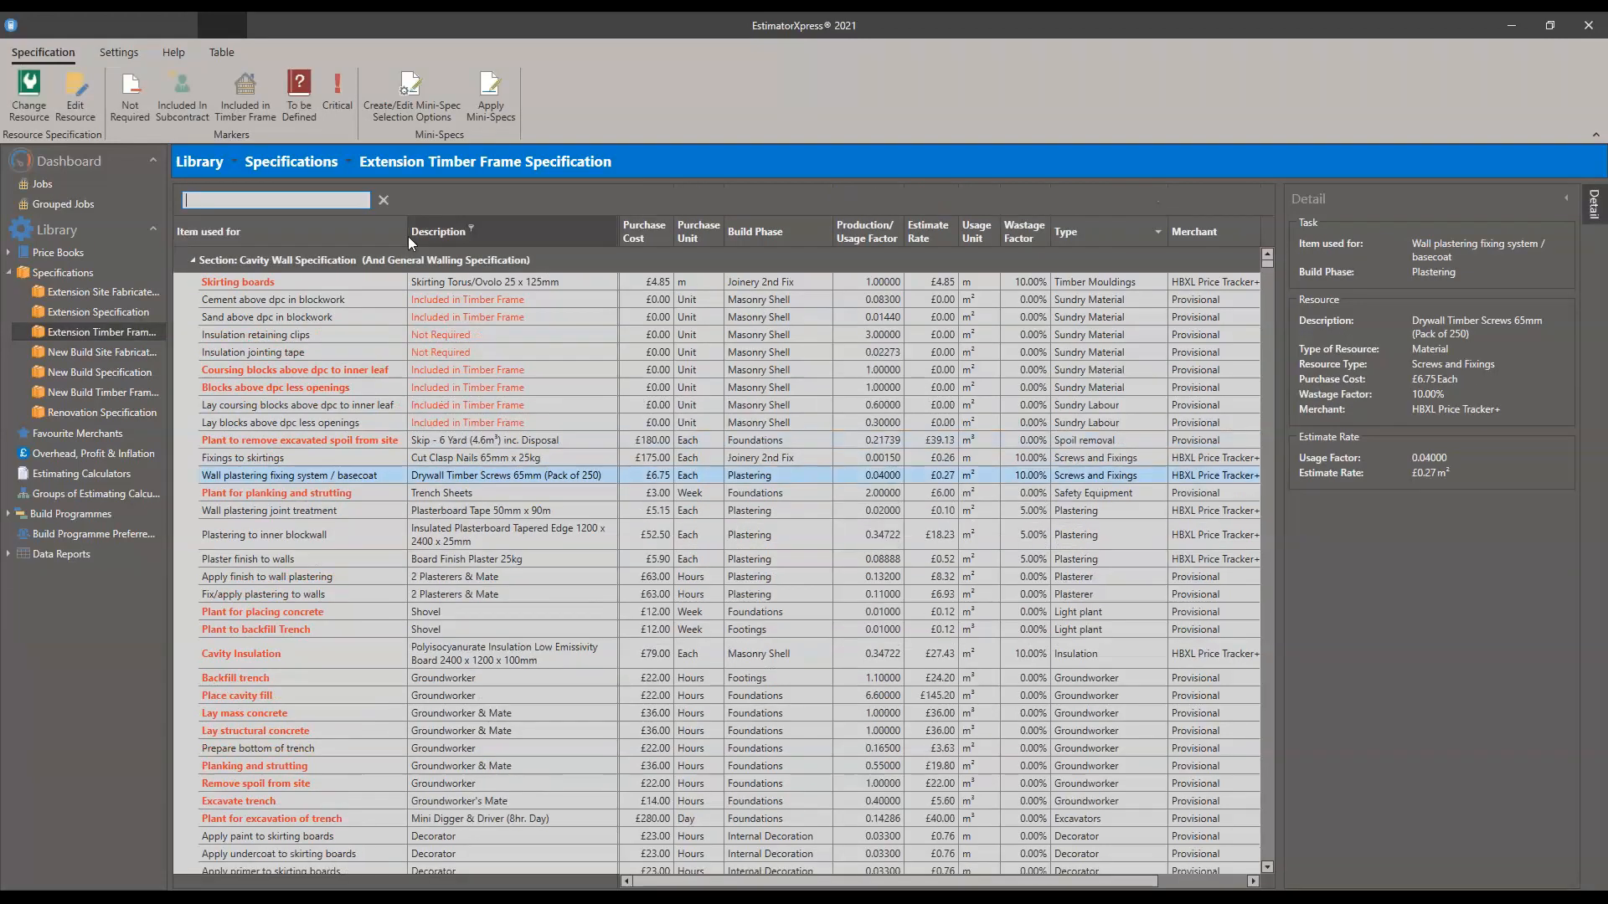
{"action": "type", "text": "bwe"}
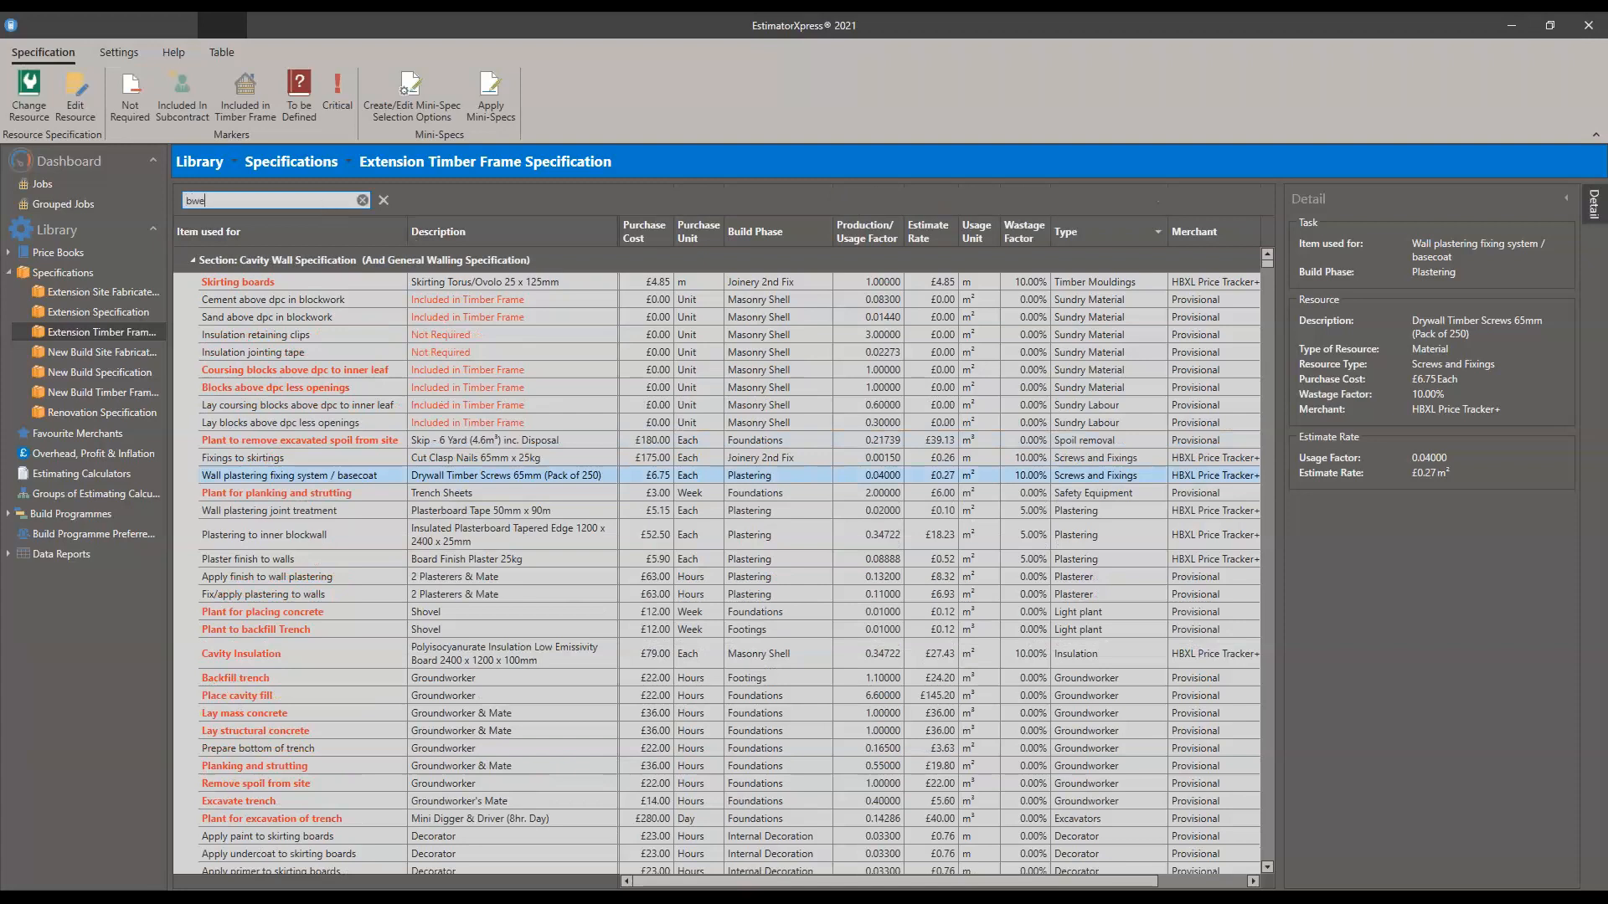
{"action": "key", "text": "BackSpace"}
{"action": "type", "text": "eansa"}
{"action": "key", "text": "BackSpace"}
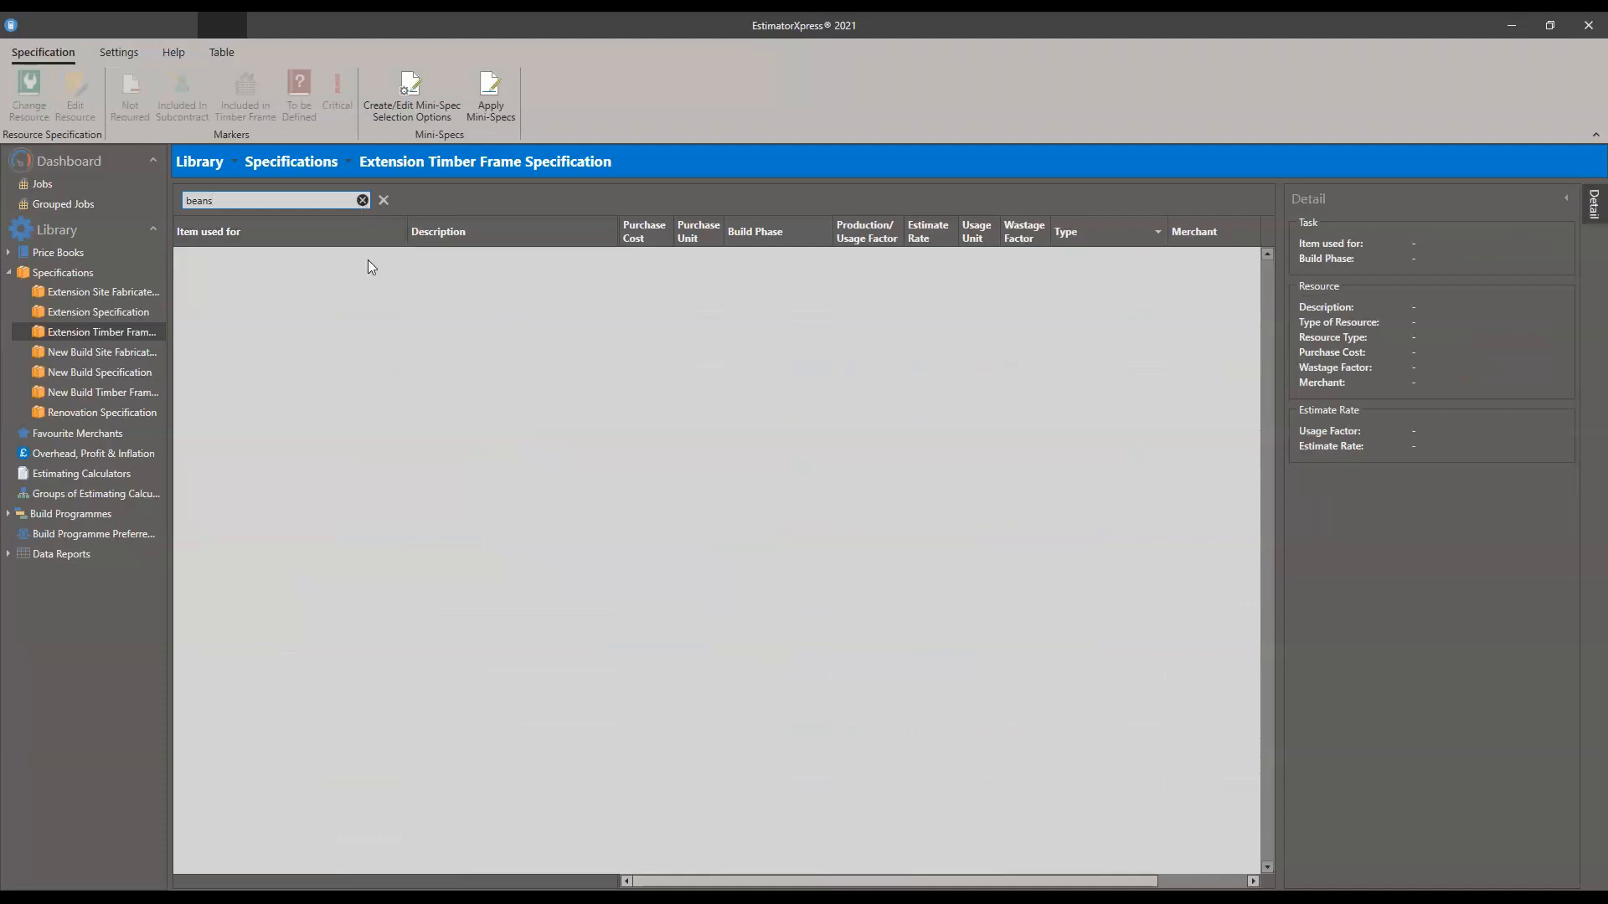
{"action": "left_click", "coordinate": [361, 200]}
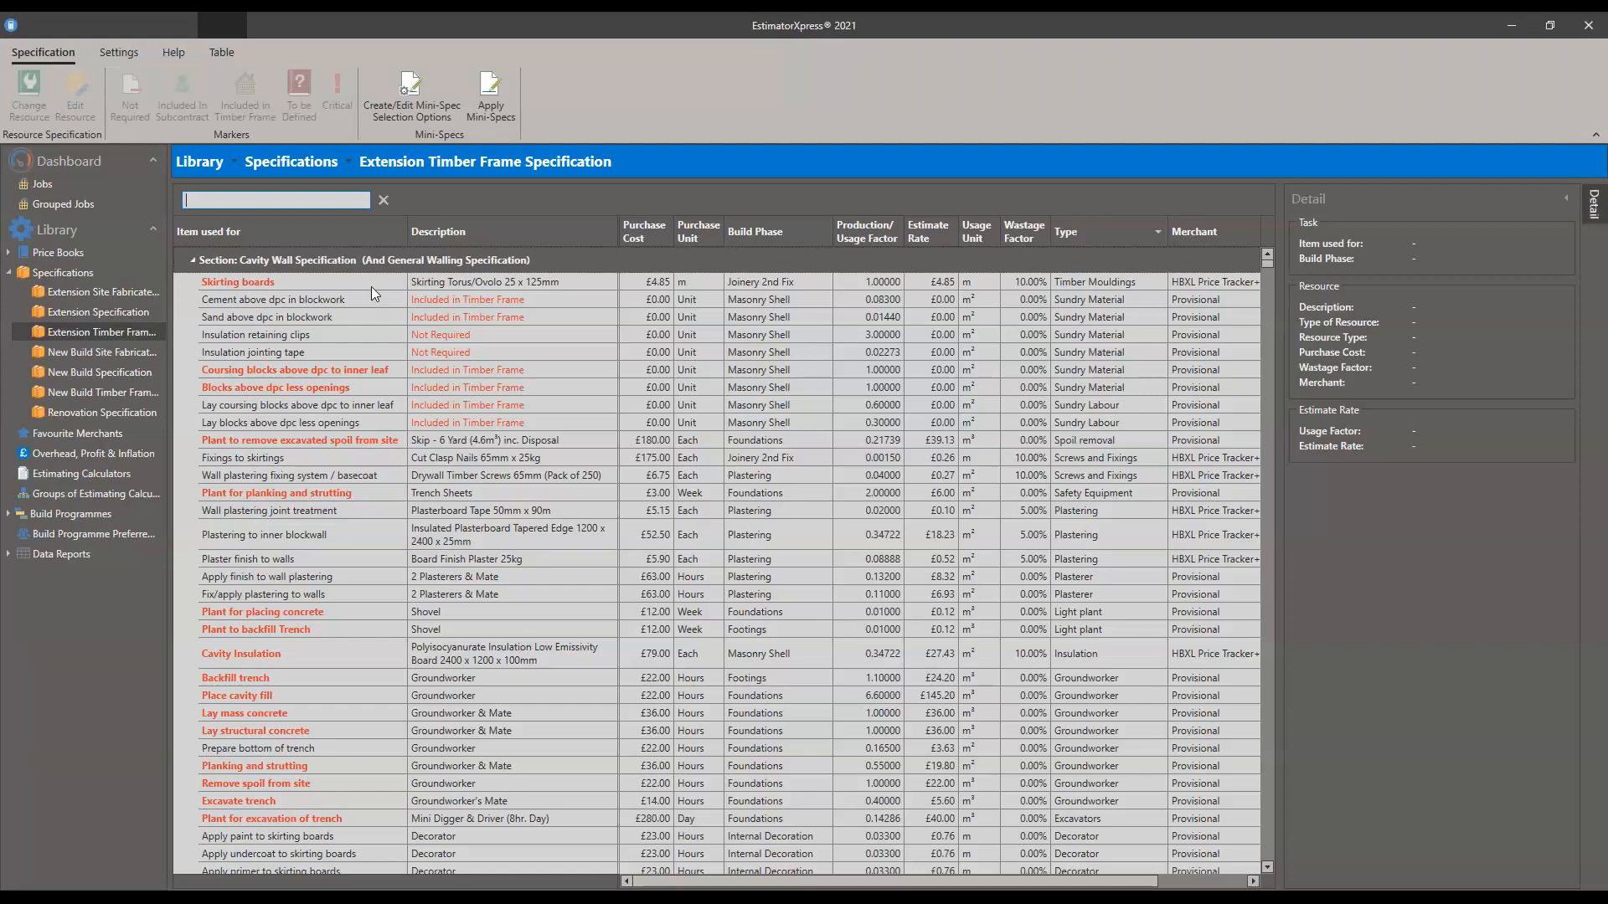
{"action": "left_click", "coordinate": [388, 202]}
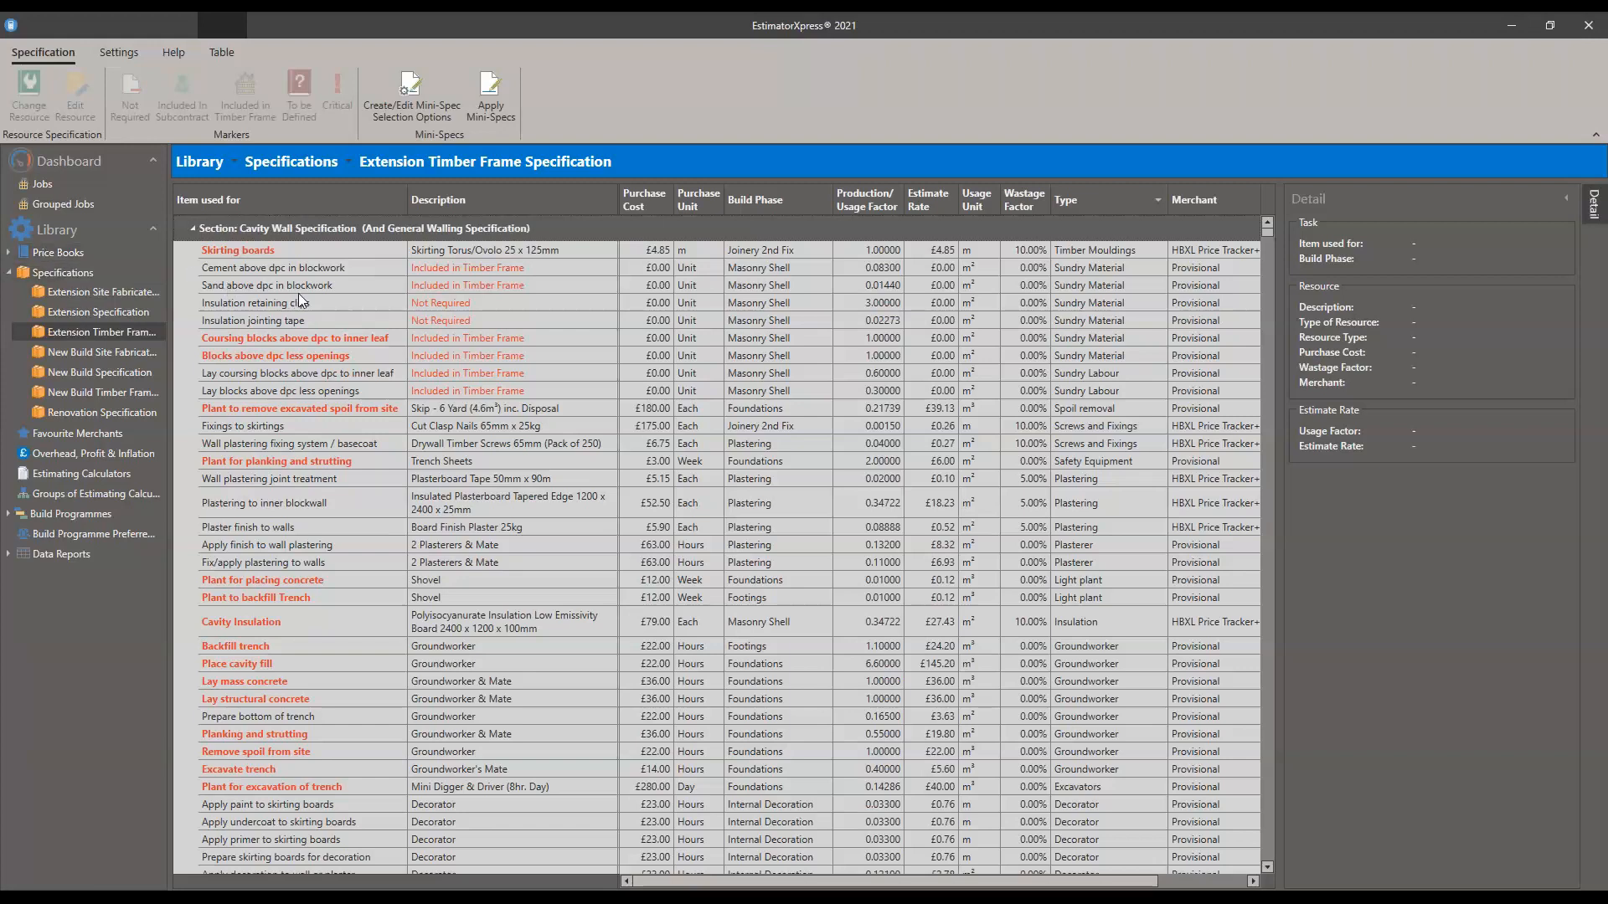
Step: Examine the Included in Timber Frame entries for cement and blocks above DPC in the cavity wall section
{"action": "left_click", "coordinate": [471, 269]}
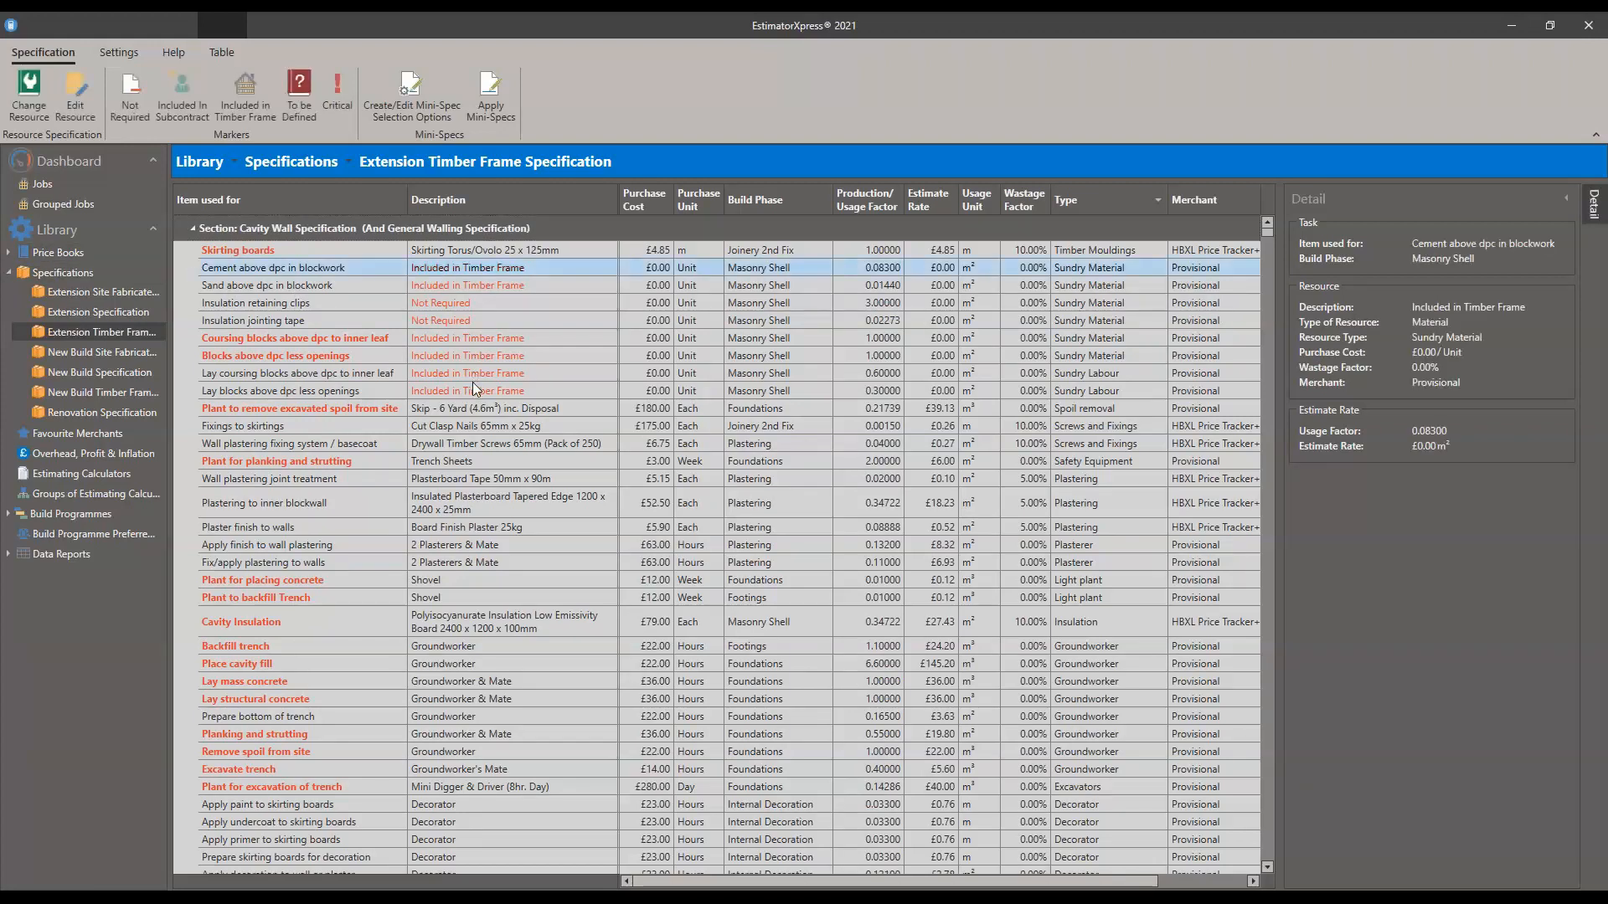
{"action": "left_click", "coordinate": [473, 385]}
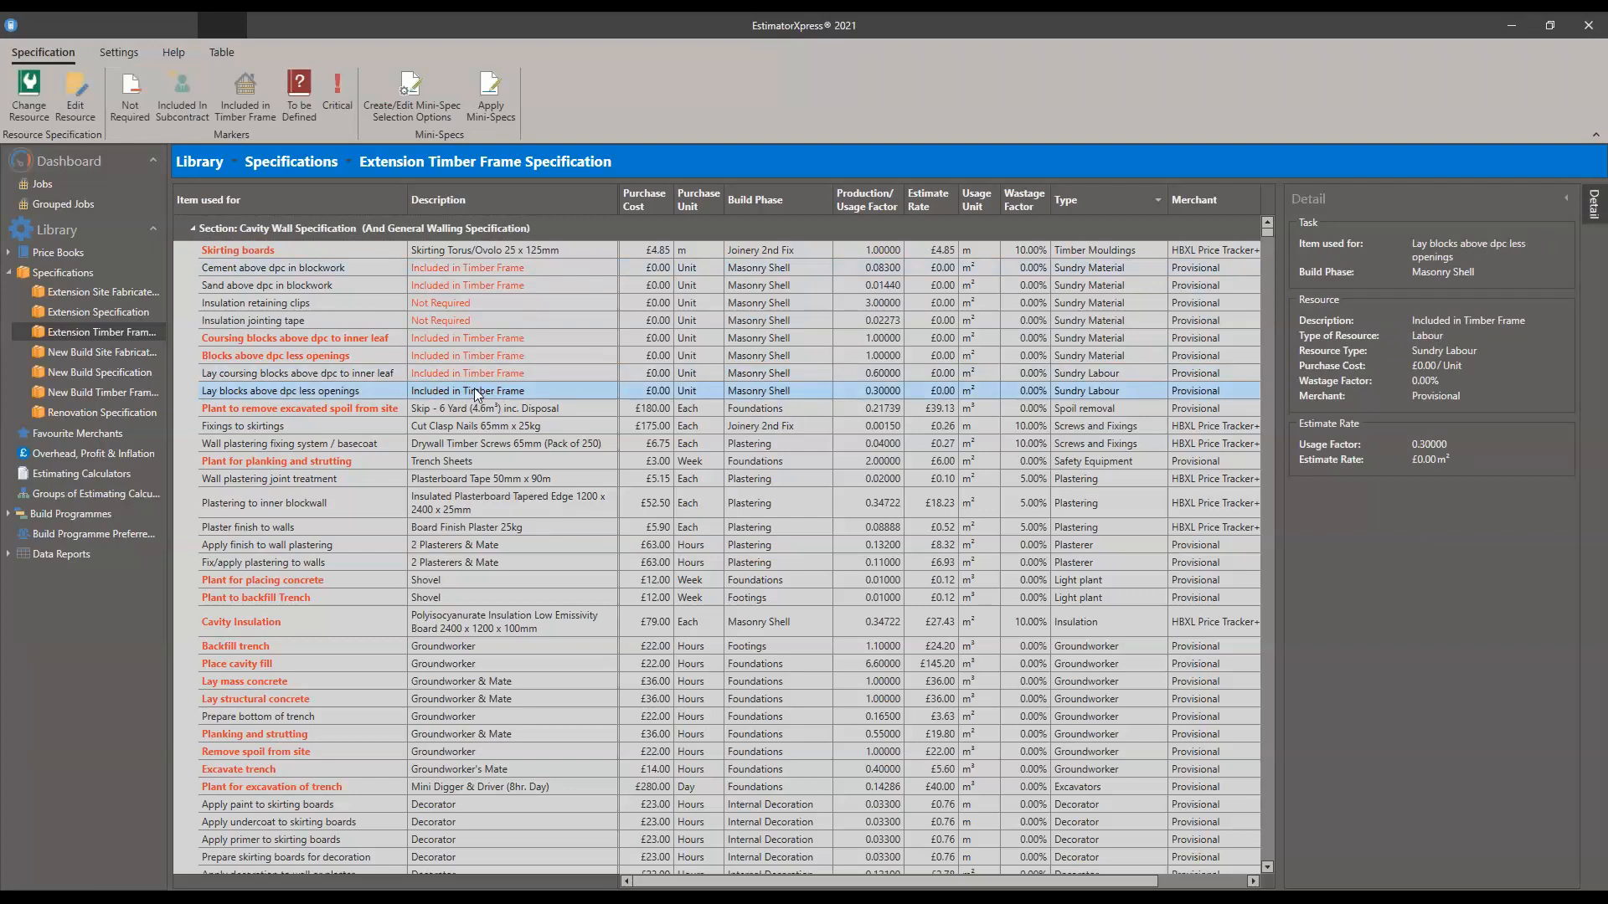
{"action": "left_click", "coordinate": [479, 357]}
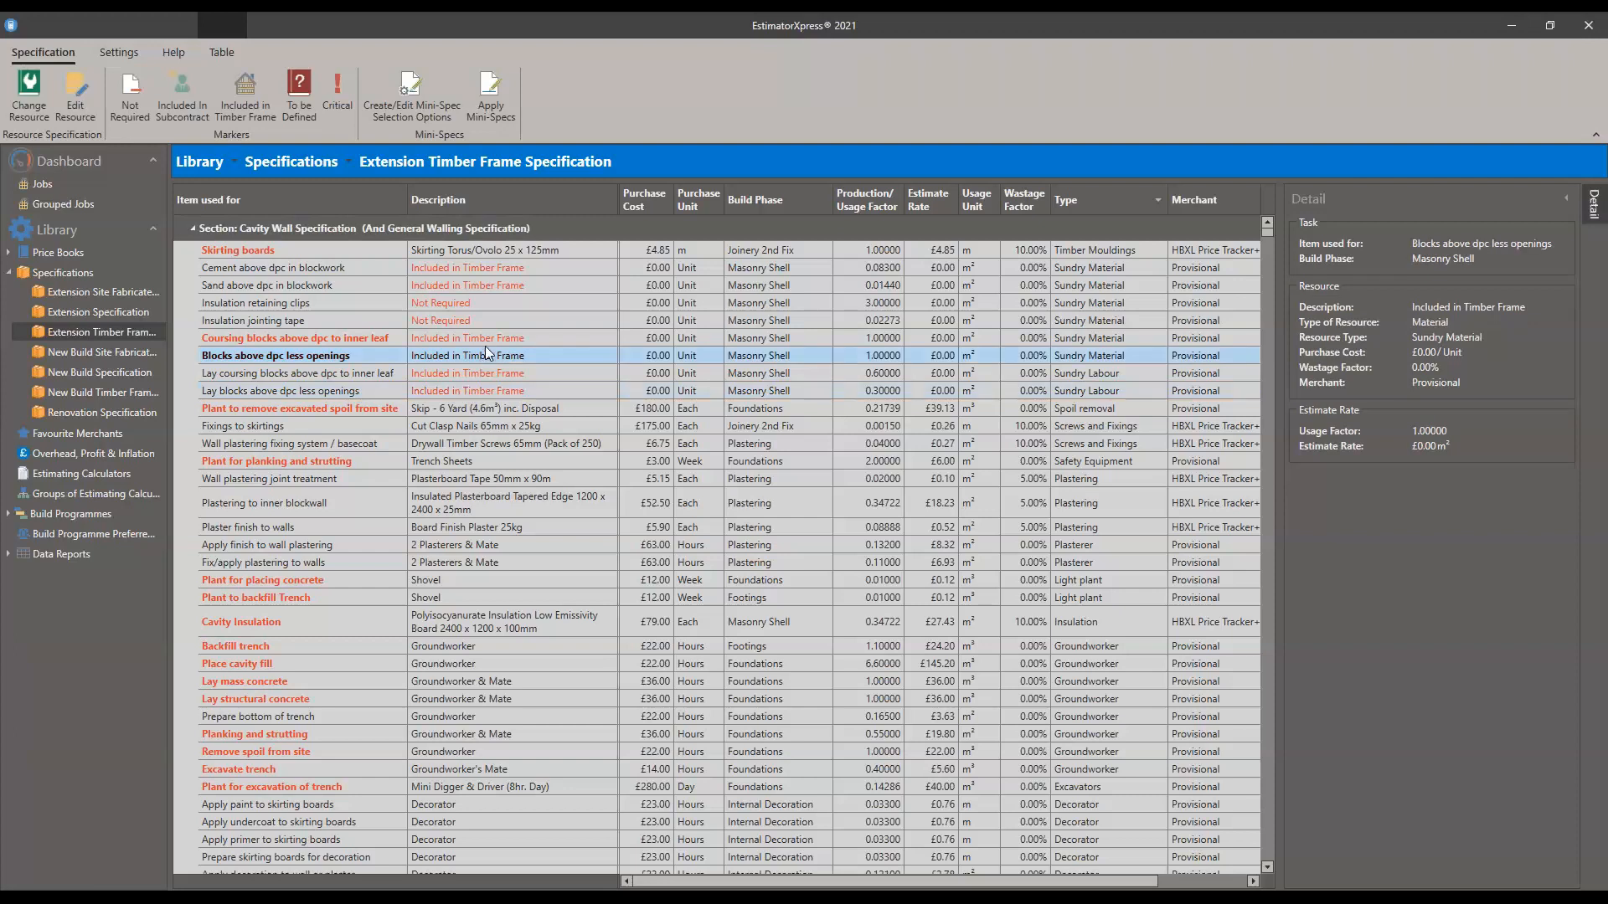
{"action": "left_click", "coordinate": [486, 373]}
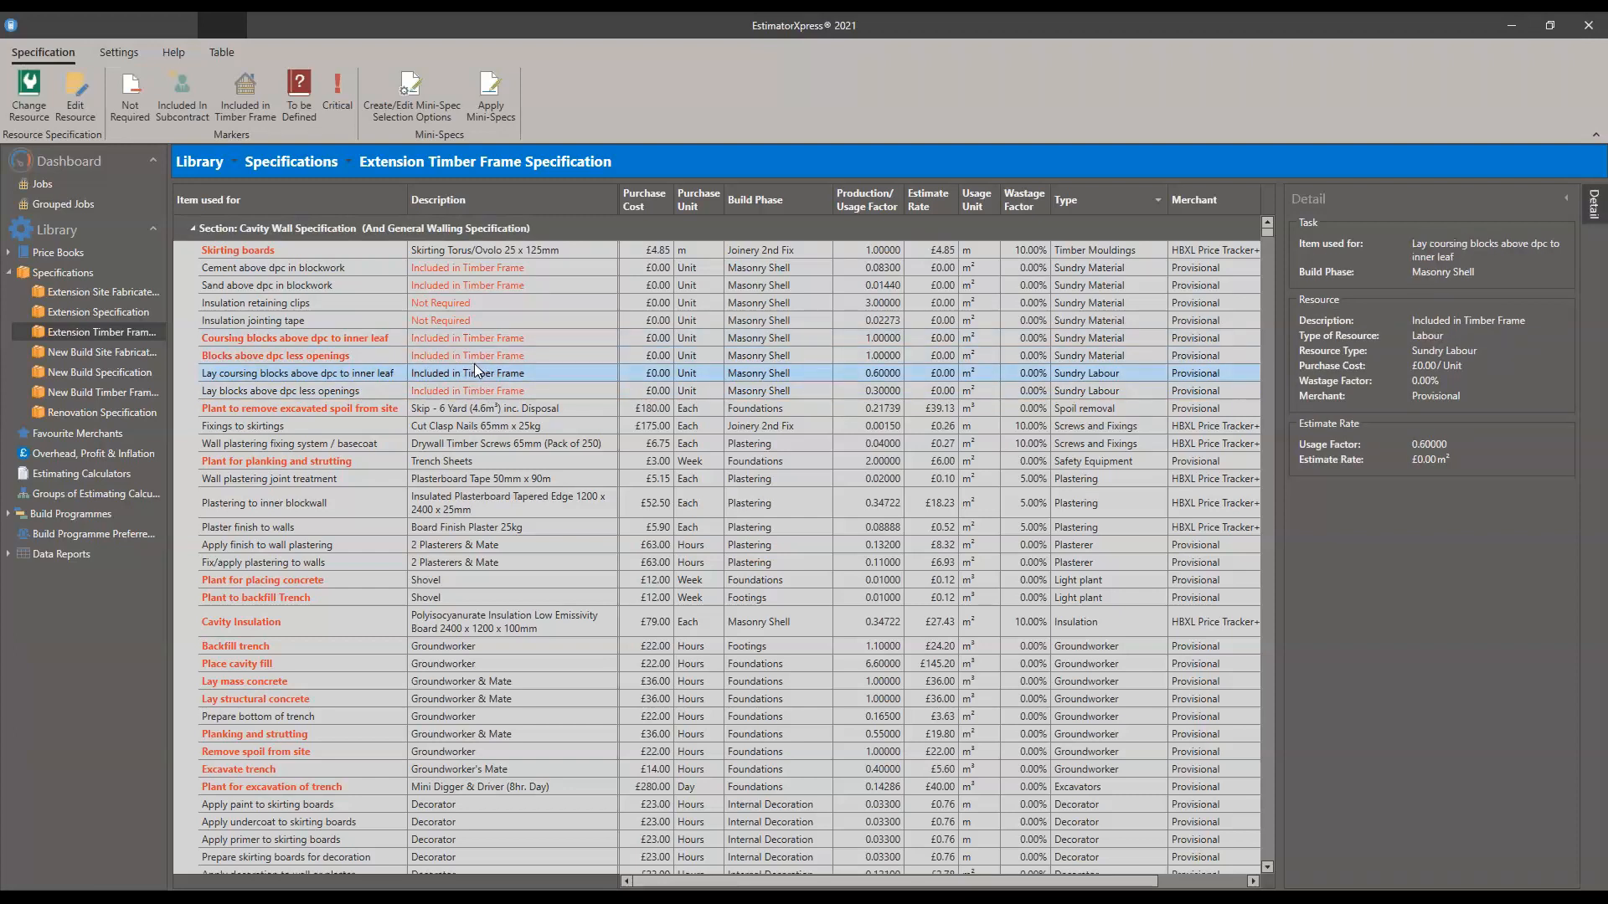
Step: View the list of library specifications and return to Favourite Merchants
{"action": "left_click", "coordinate": [67, 270]}
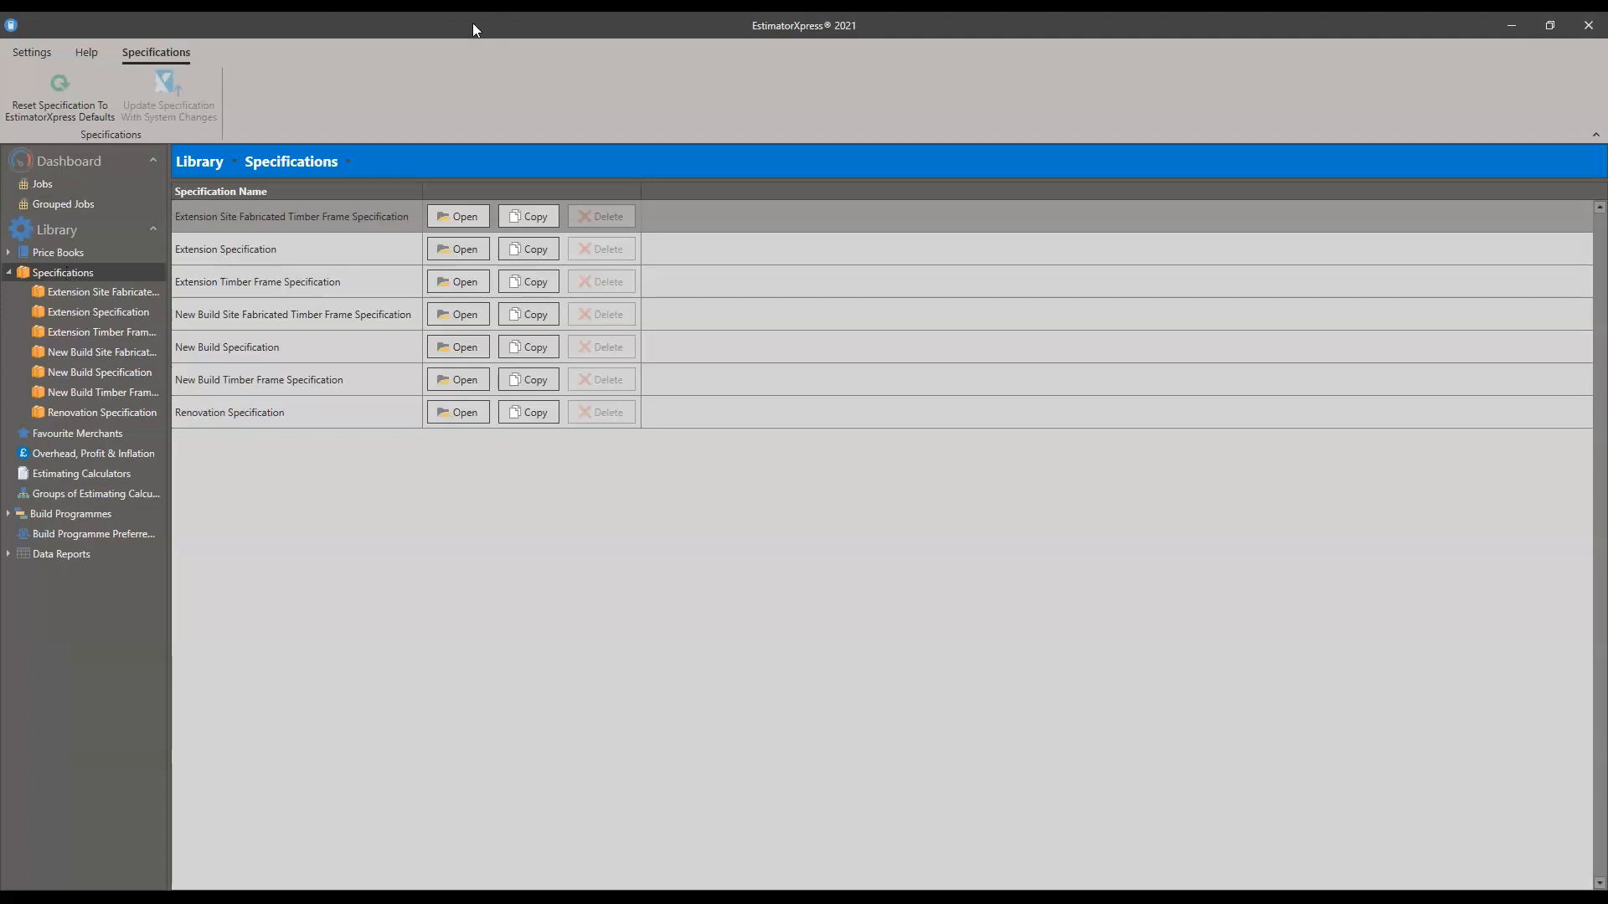
{"action": "left_click", "coordinate": [120, 440]}
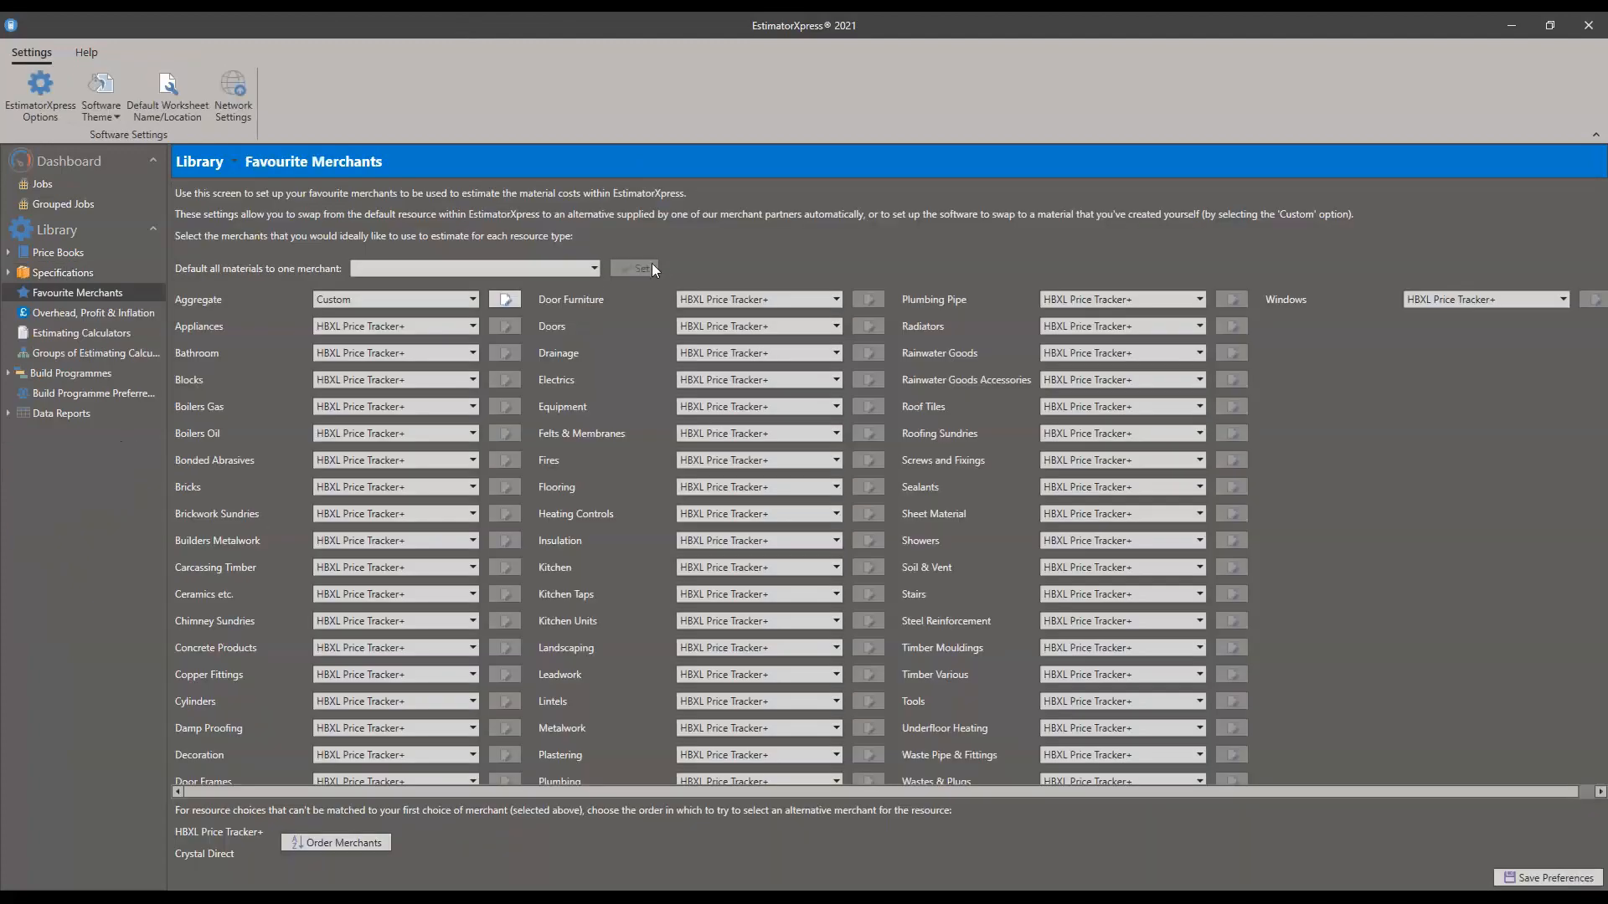
Step: Set the Aggregate merchant back to HBXL Price Tracker+ and save the merchant preferences
{"action": "left_click", "coordinate": [473, 300]}
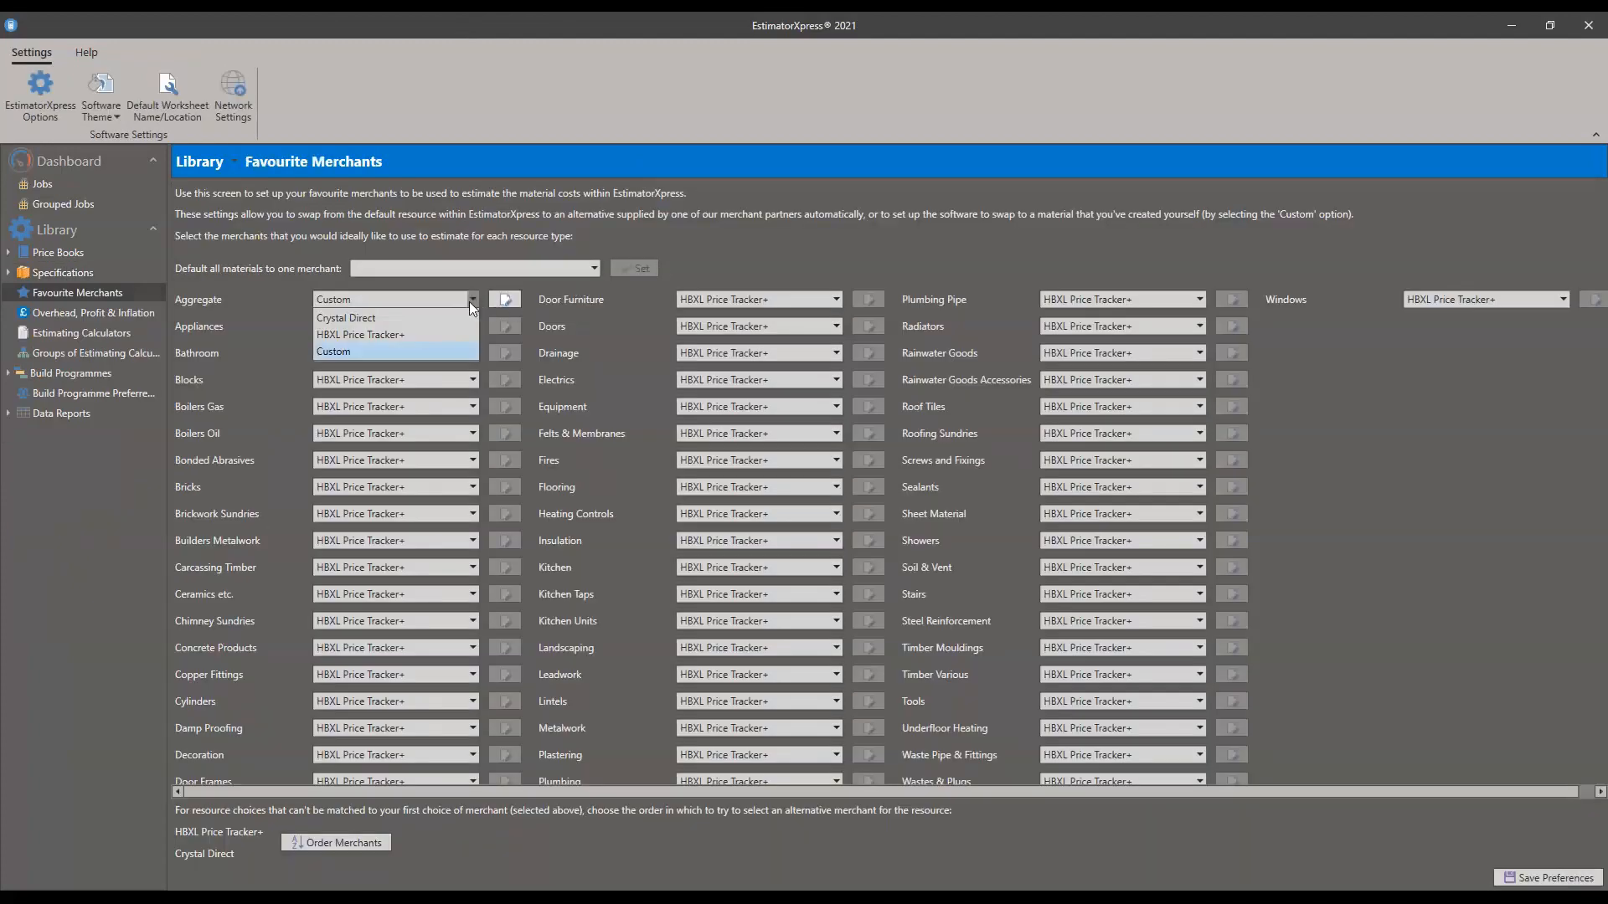
{"action": "left_click", "coordinate": [408, 331]}
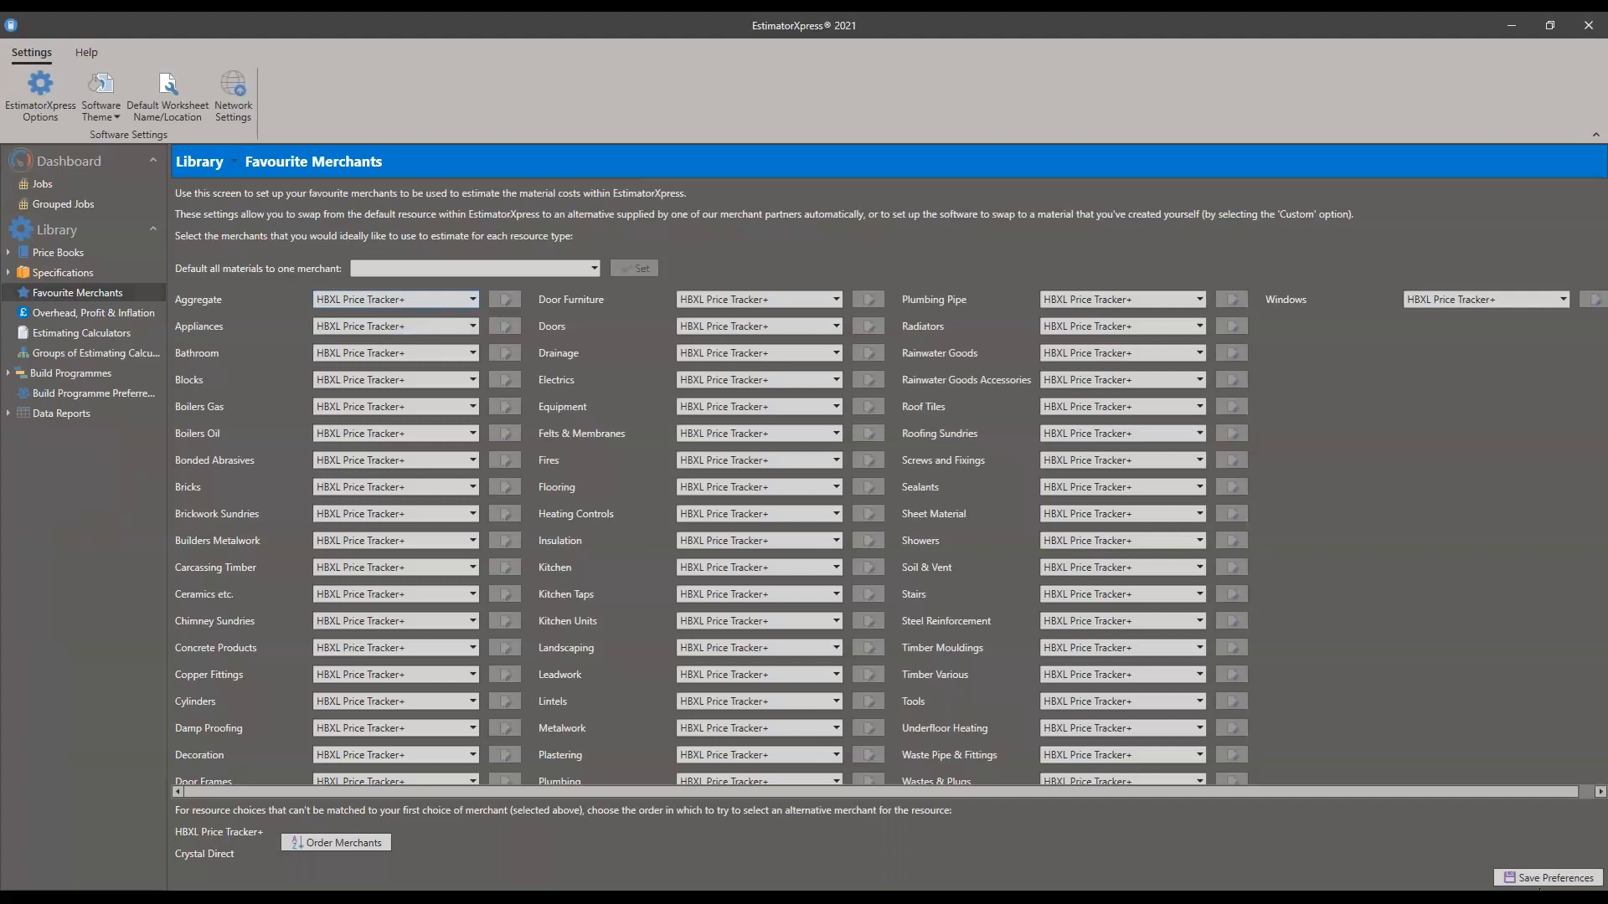
{"action": "left_click", "coordinate": [1548, 878]}
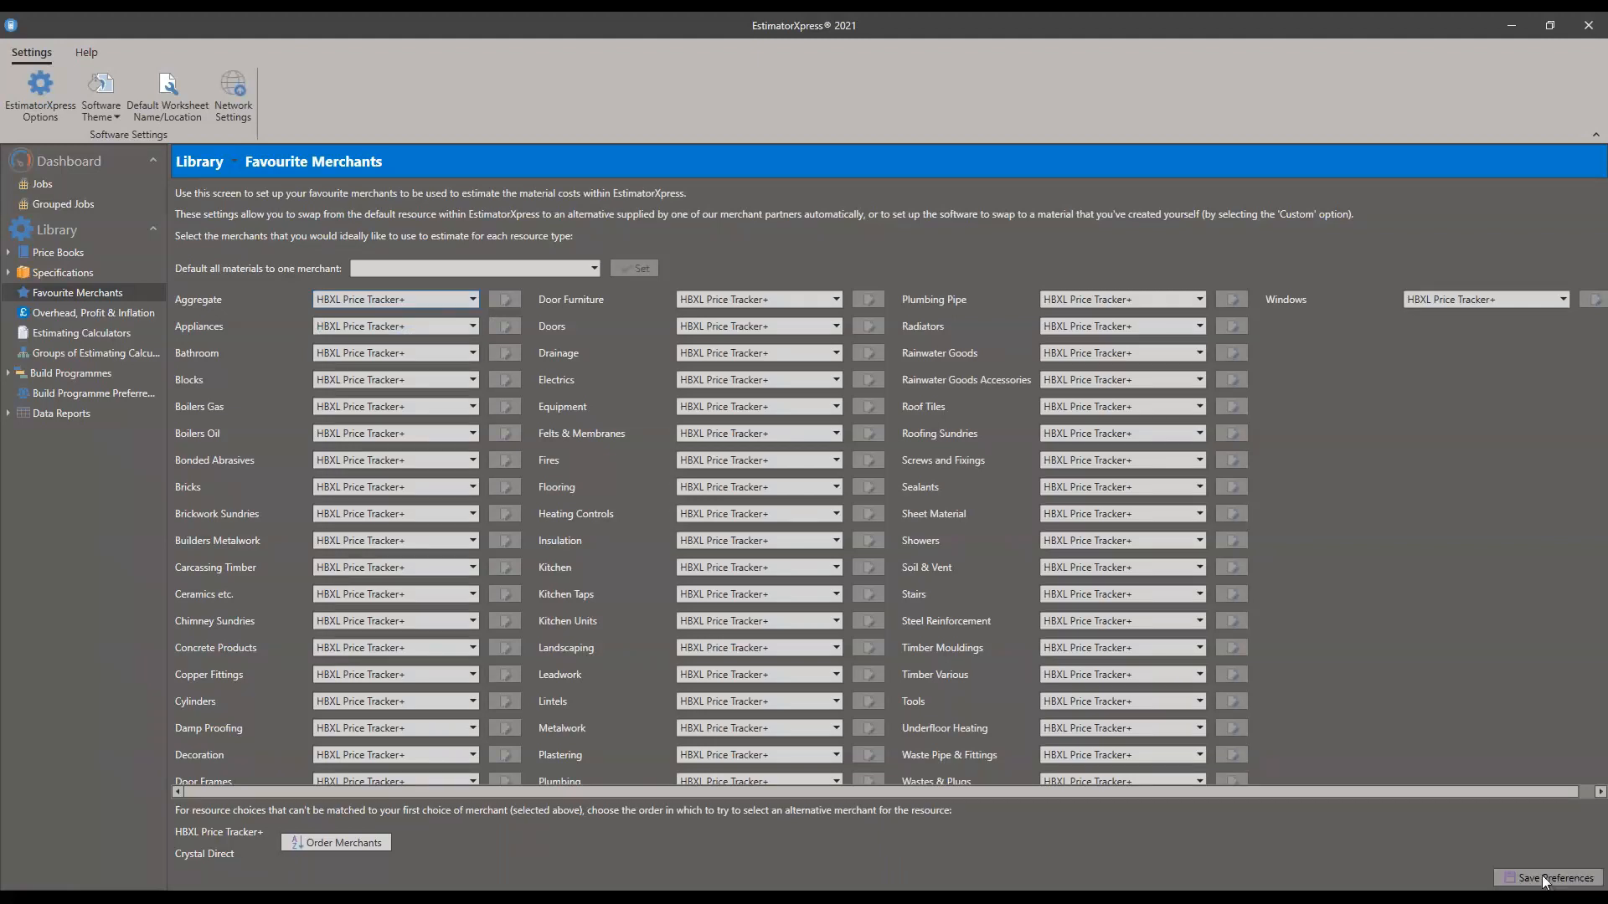
{"action": "left_click", "coordinate": [889, 489]}
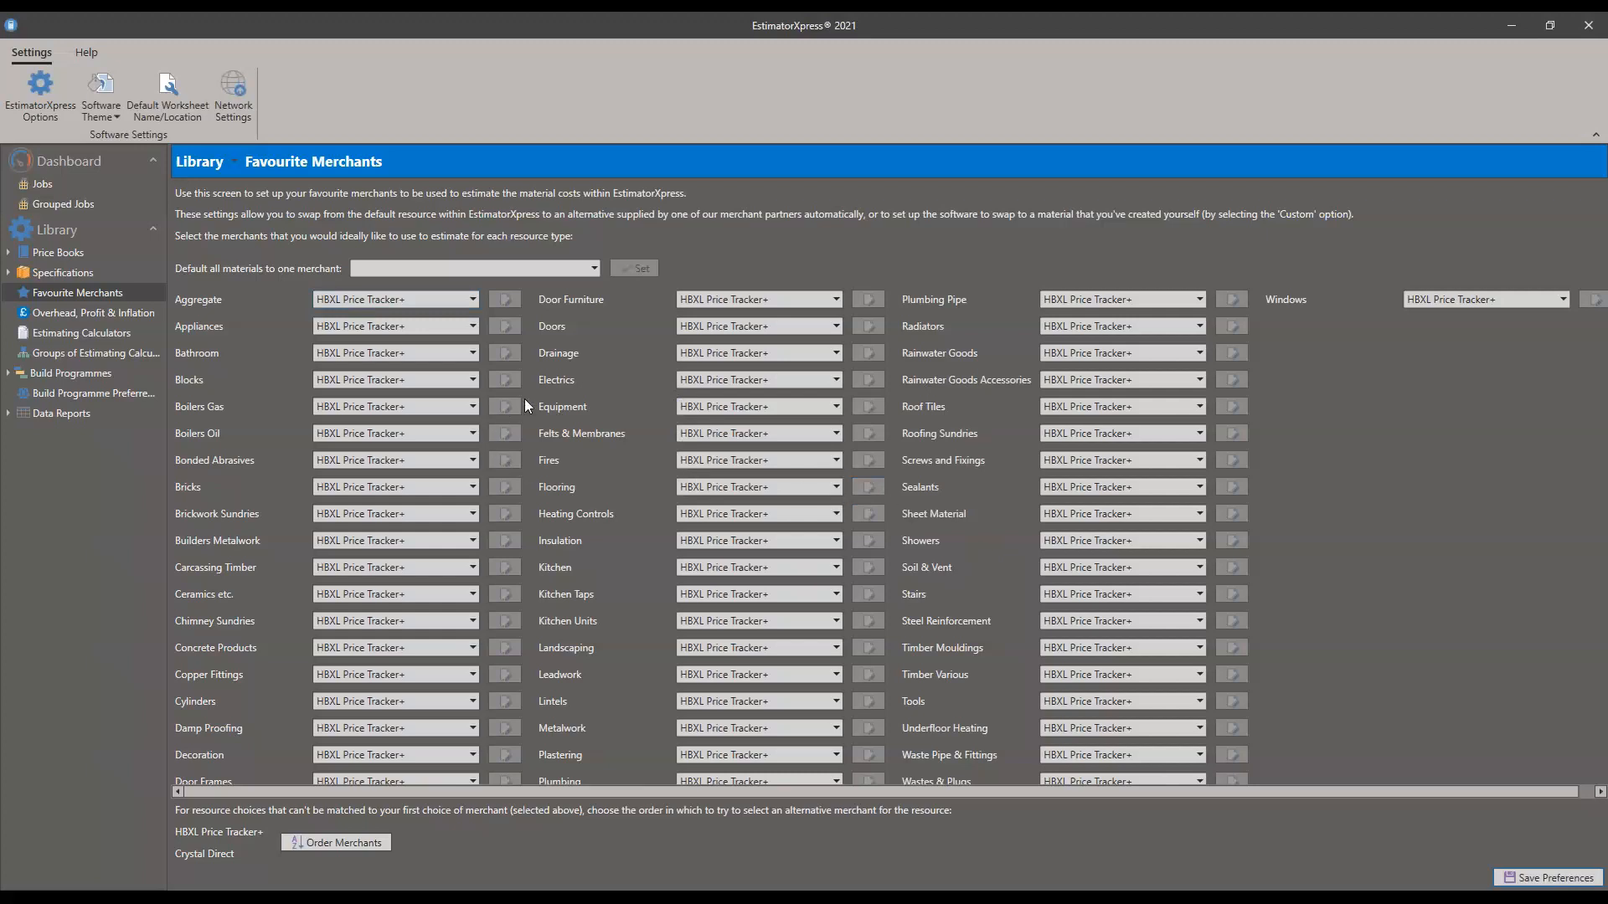
Step: View the fallback order of alternative merchants for unmatched resources and close it without making changes
{"action": "scroll", "coordinate": [620, 435], "scroll_direction": "down", "scroll_amount": 1}
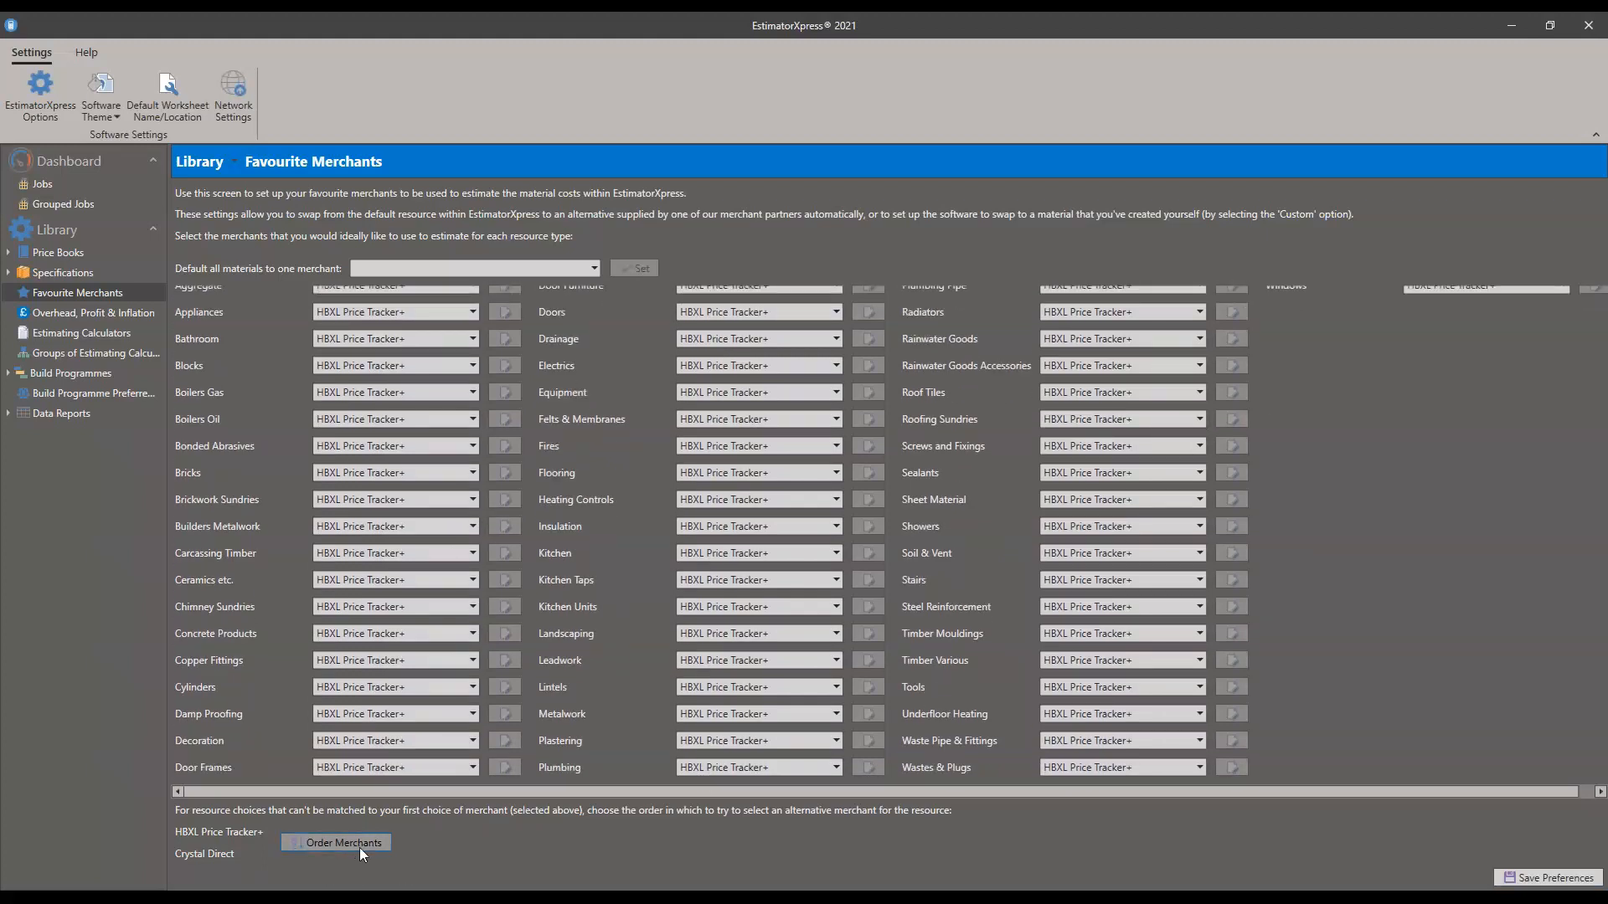
{"action": "left_click", "coordinate": [360, 848]}
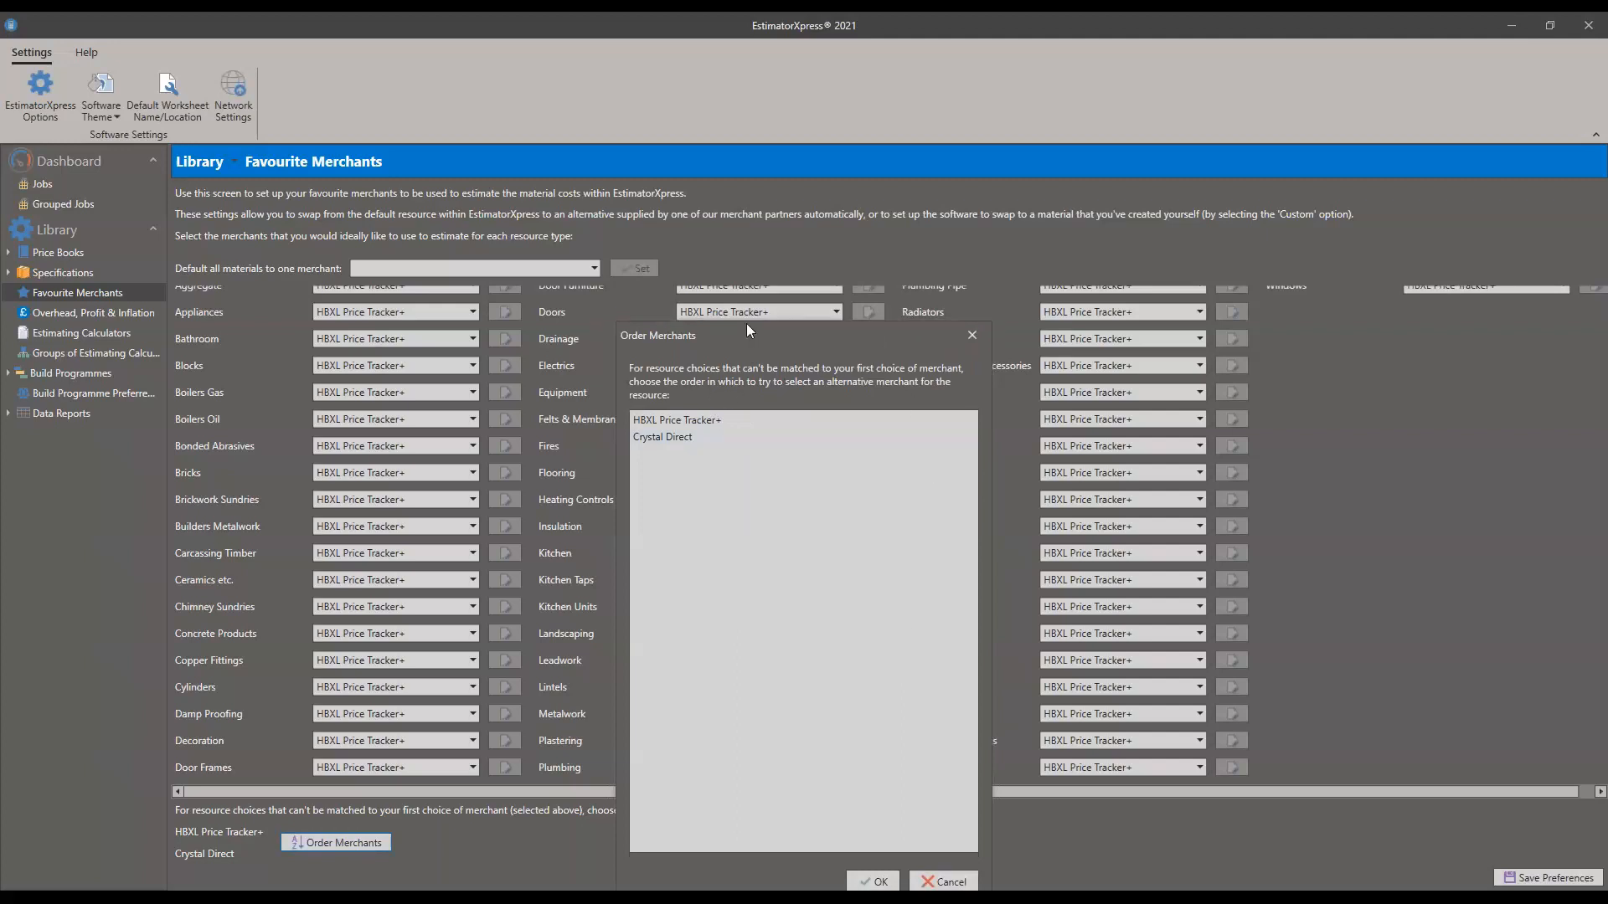
{"action": "left_click_drag", "start_coordinate": [749, 331], "coordinate": [725, 295]}
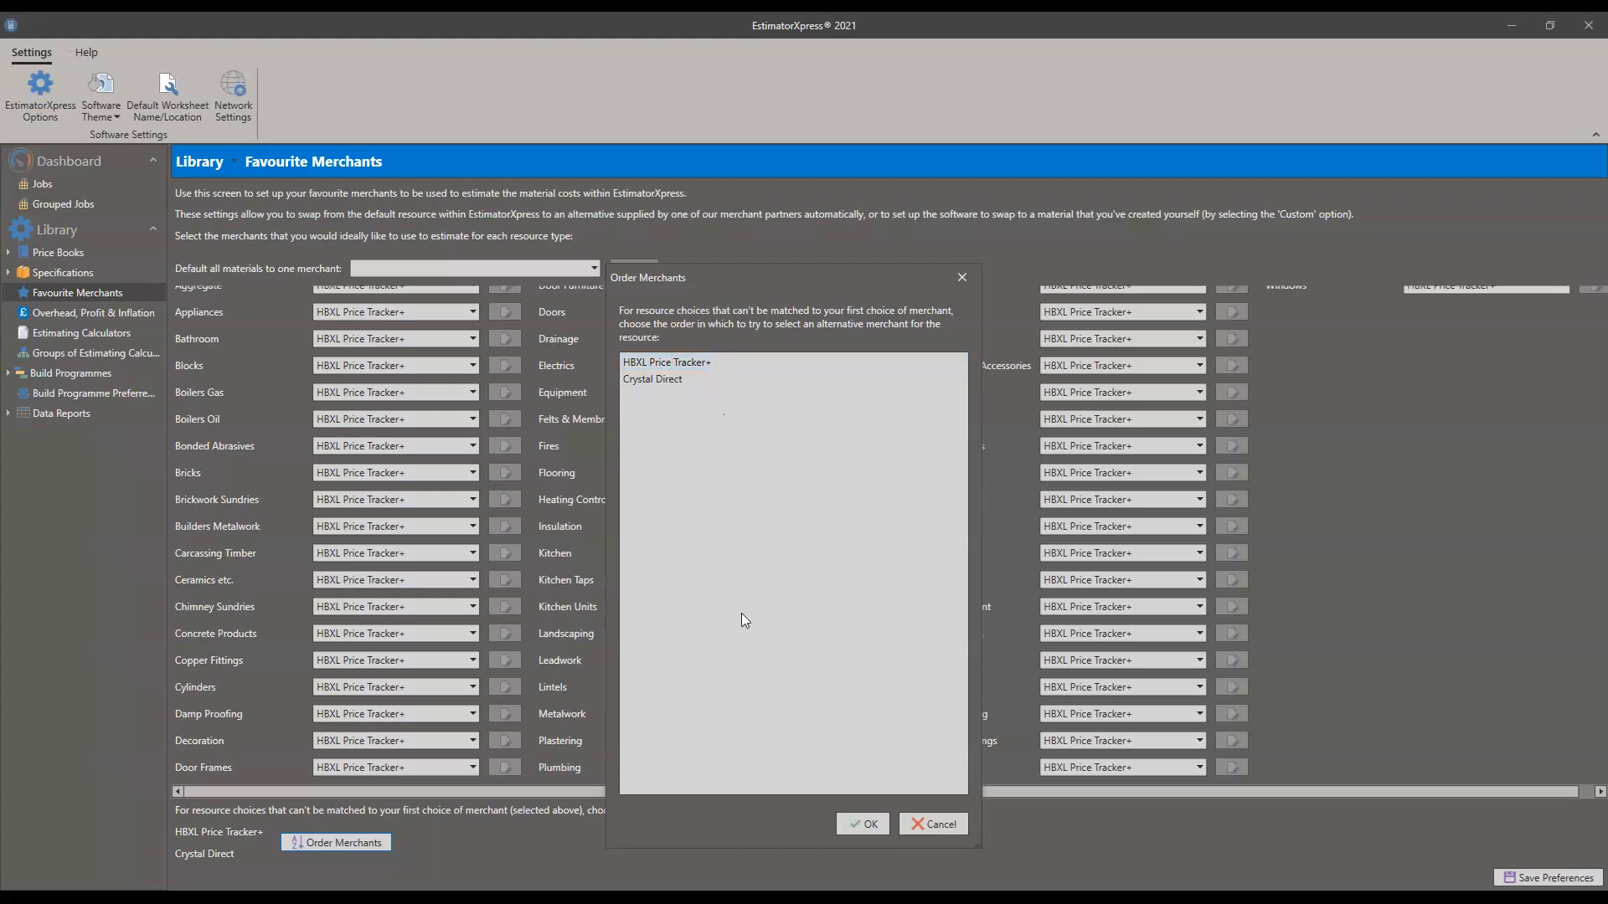
{"action": "left_click", "coordinate": [916, 826]}
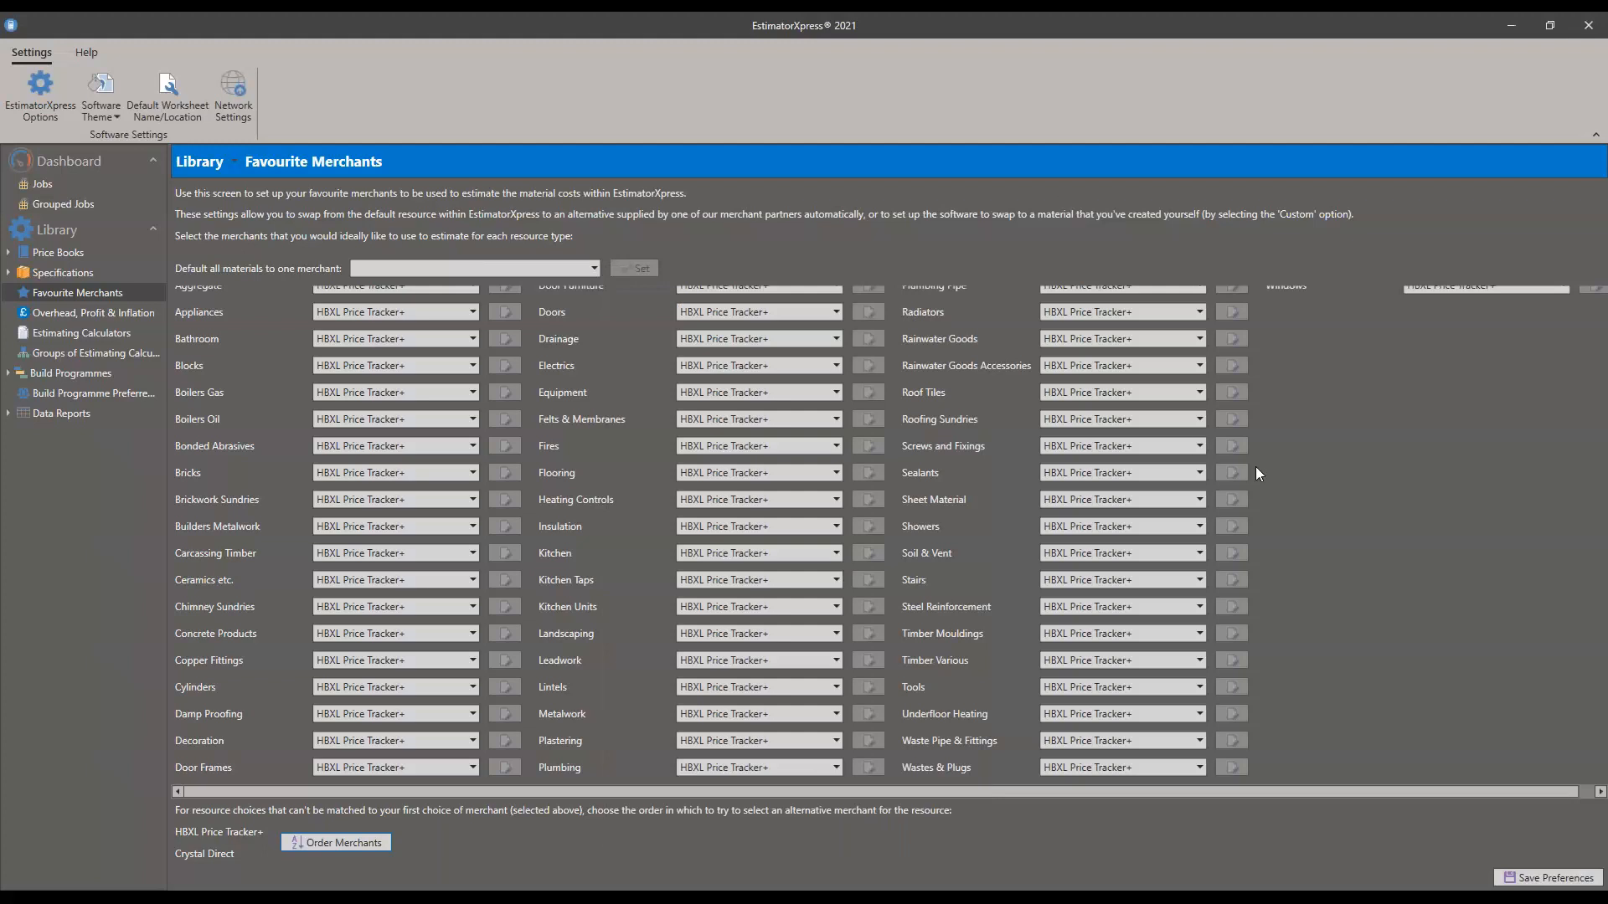